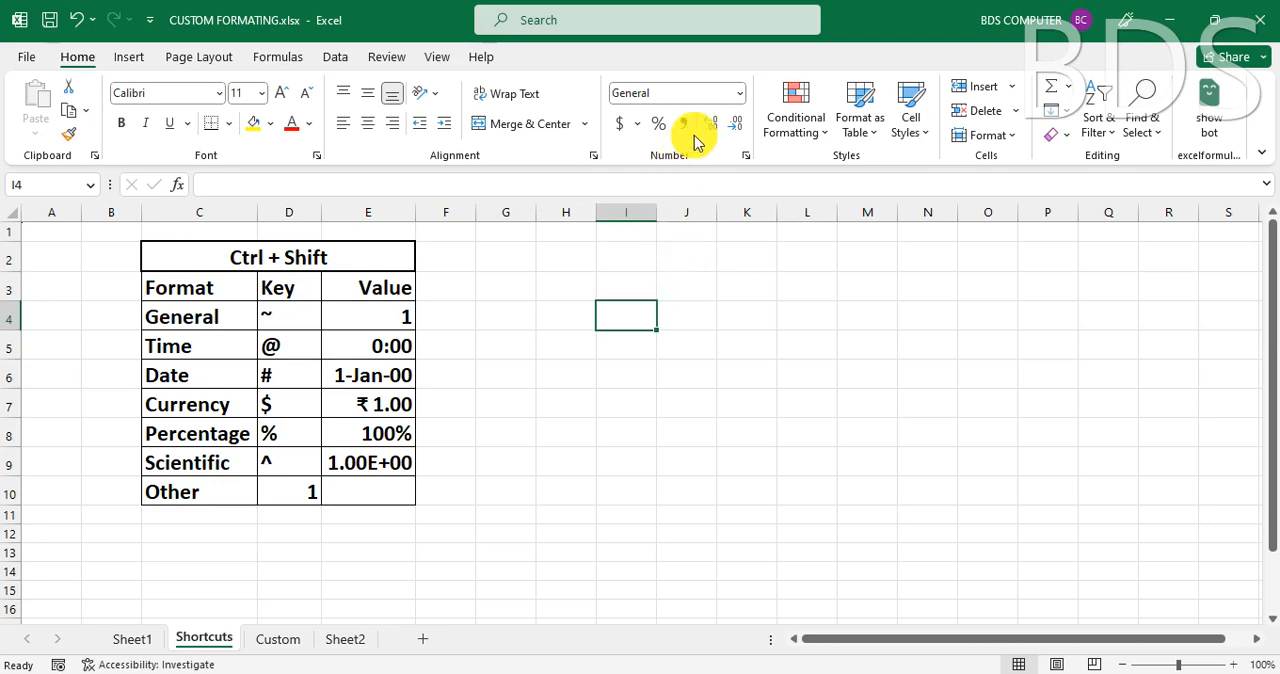
# - Open the number format settings for cell I4, view the Custom format codes, and close them without changes
pyautogui.click(740, 94)
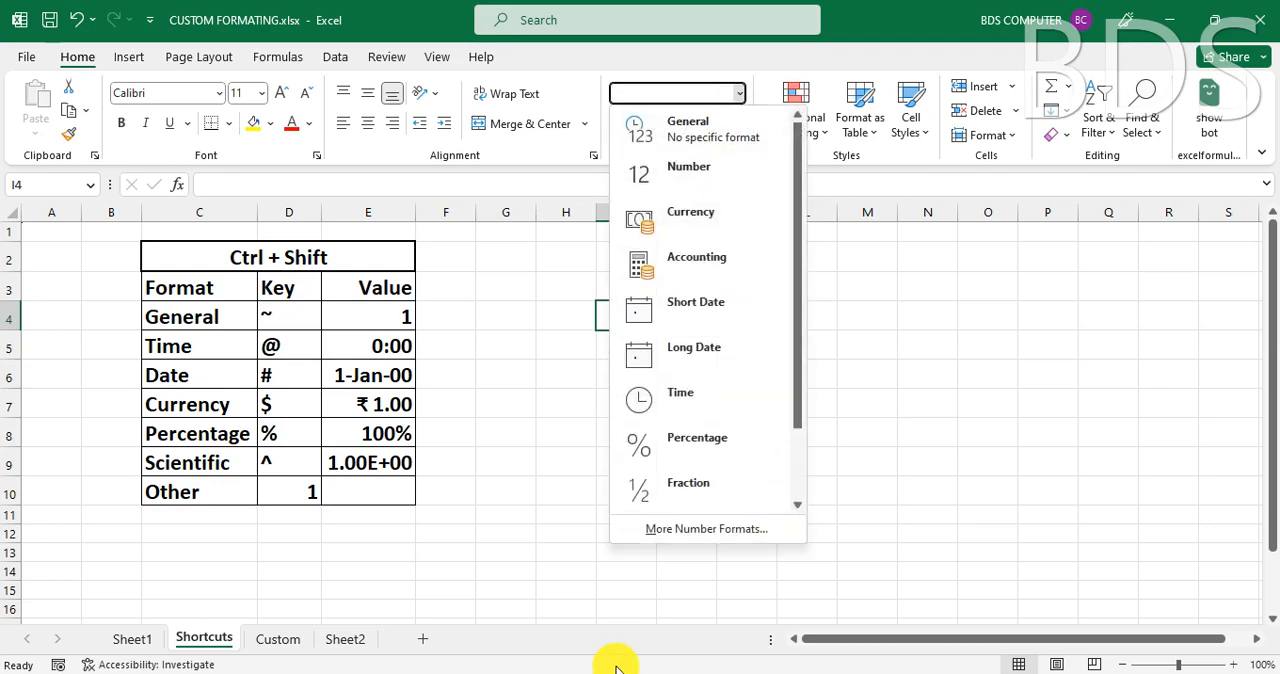
pyautogui.click(688, 530)
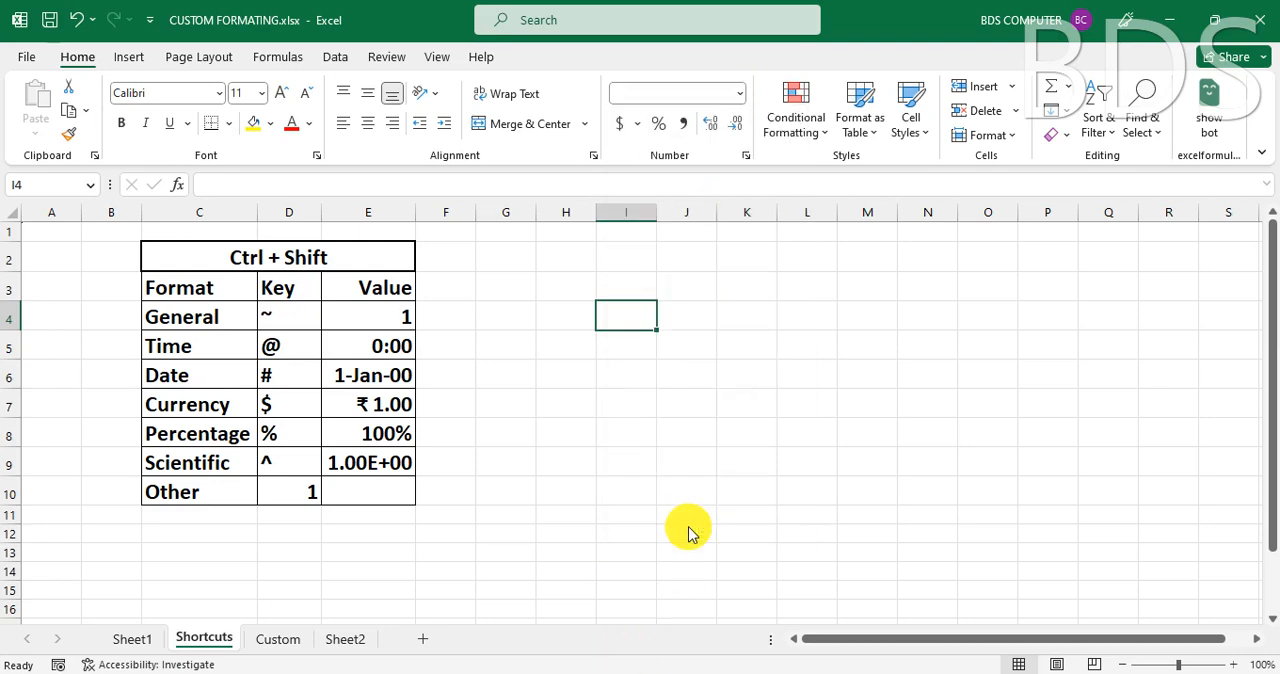
pyautogui.click(432, 328)
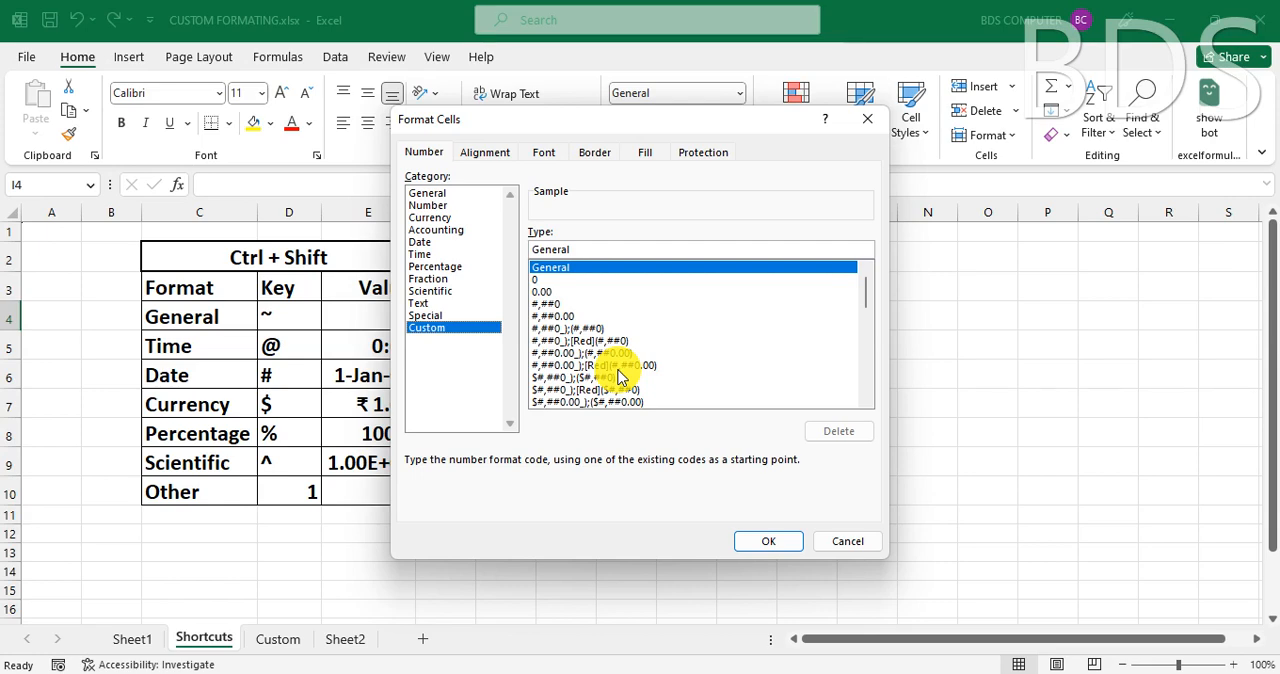
pyautogui.click(850, 540)
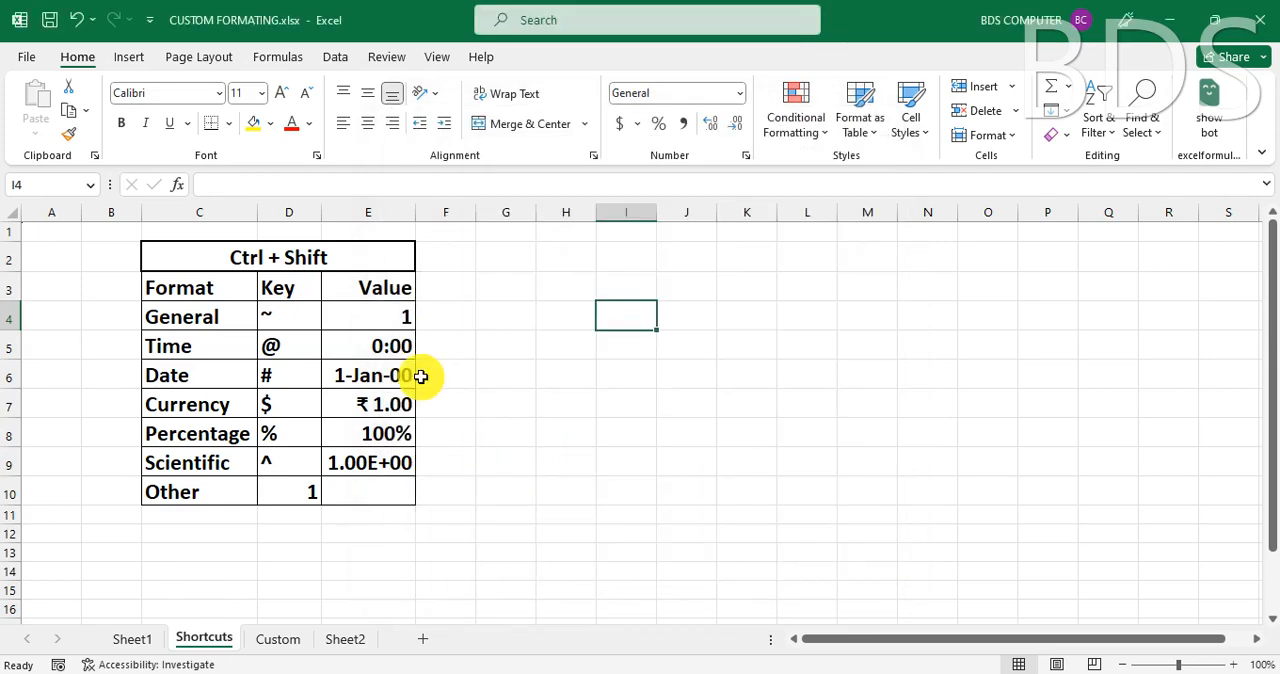
pyautogui.click(652, 349)
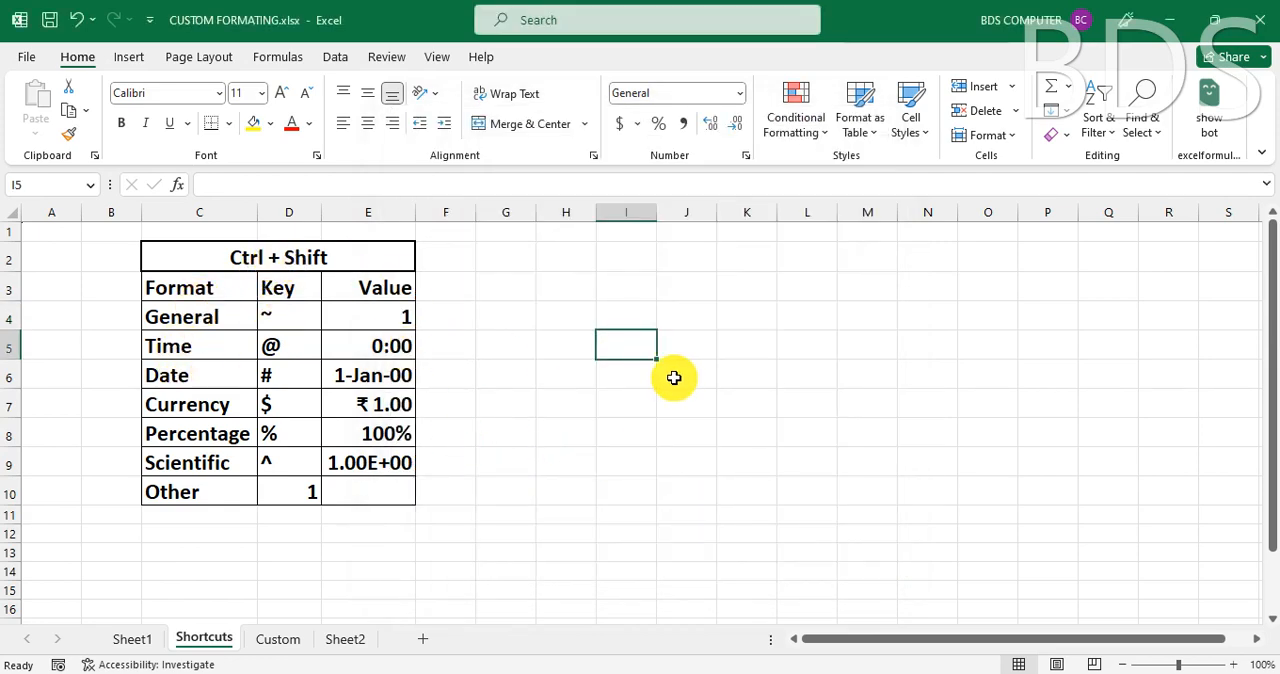
pyautogui.click(578, 368)
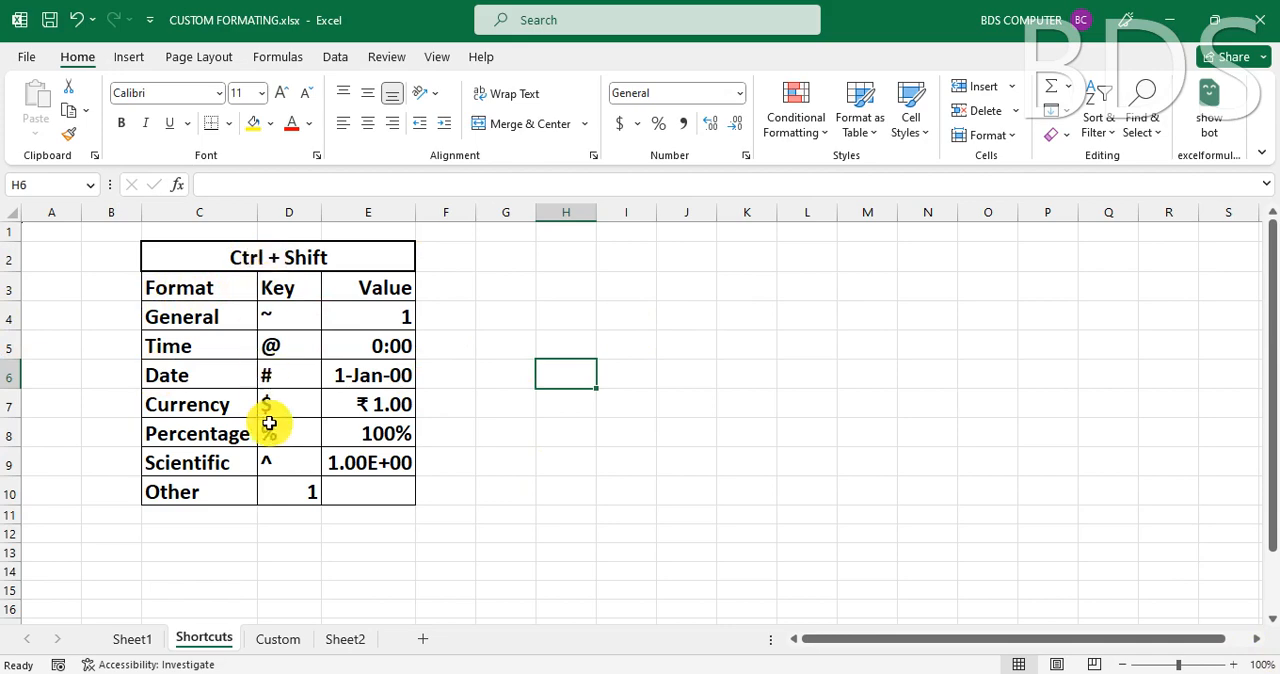
pyautogui.click(273, 257)
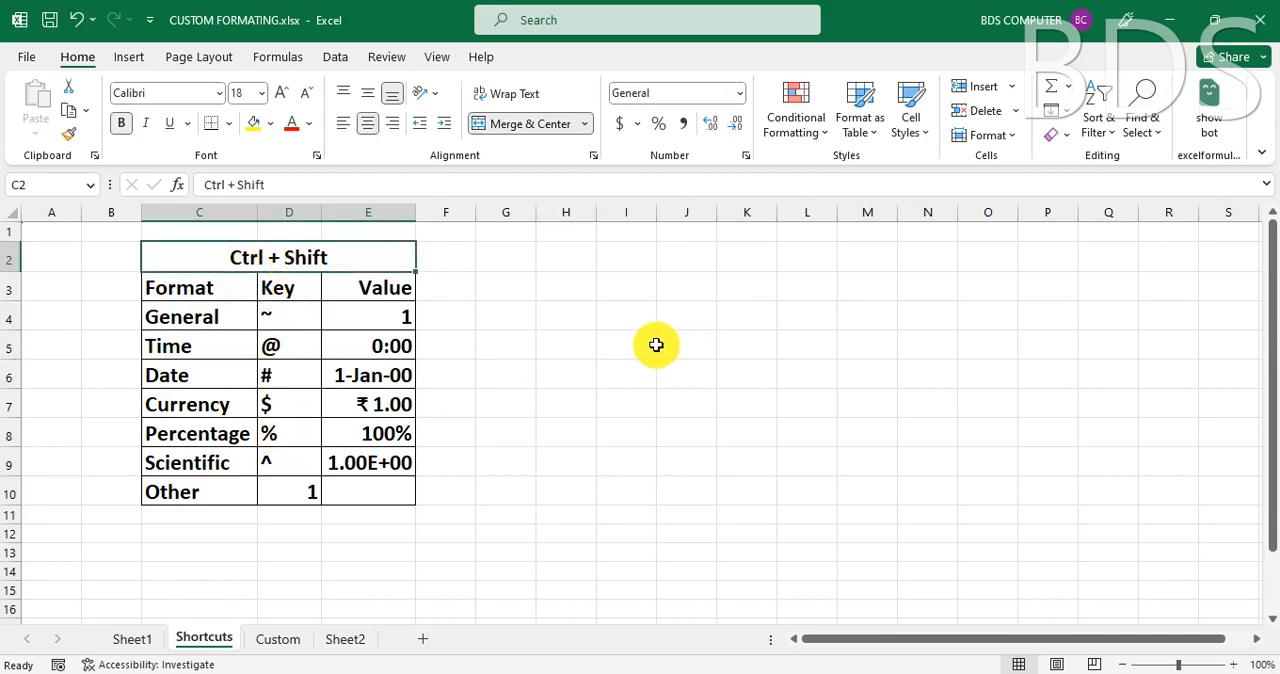
# - Enter 21 in cell I3
pyautogui.click(632, 290)
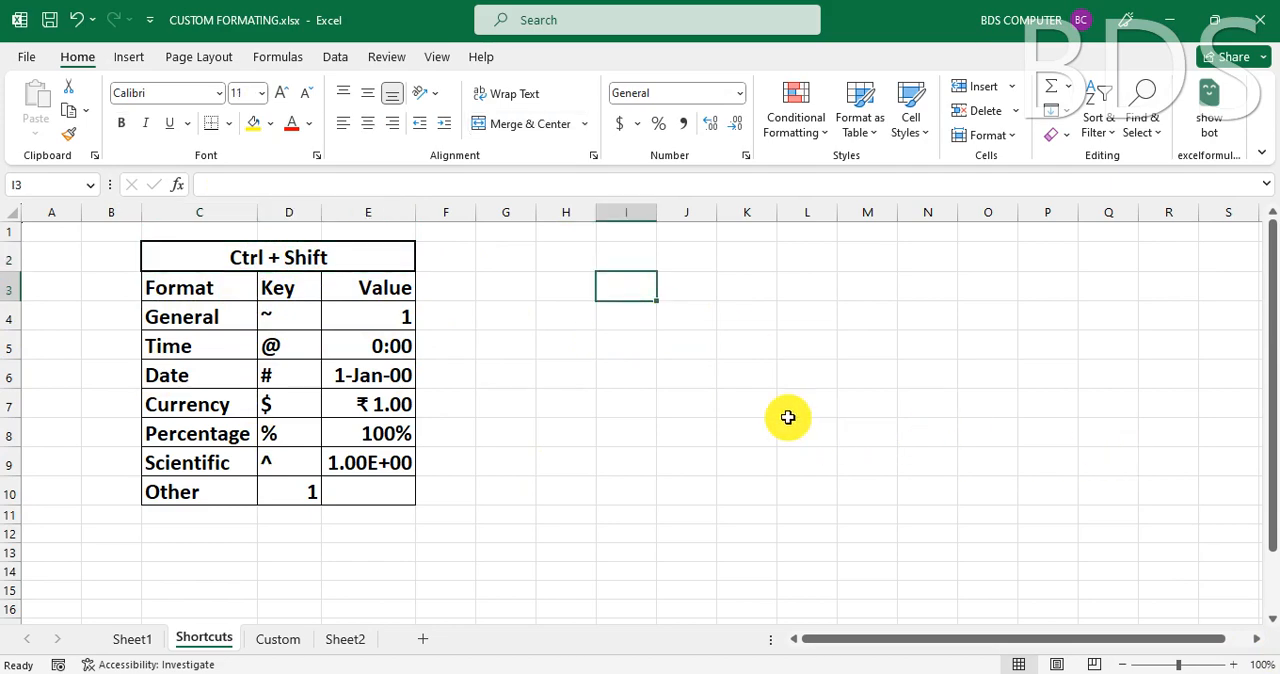
pyautogui.write('21')
pyautogui.press('Return')
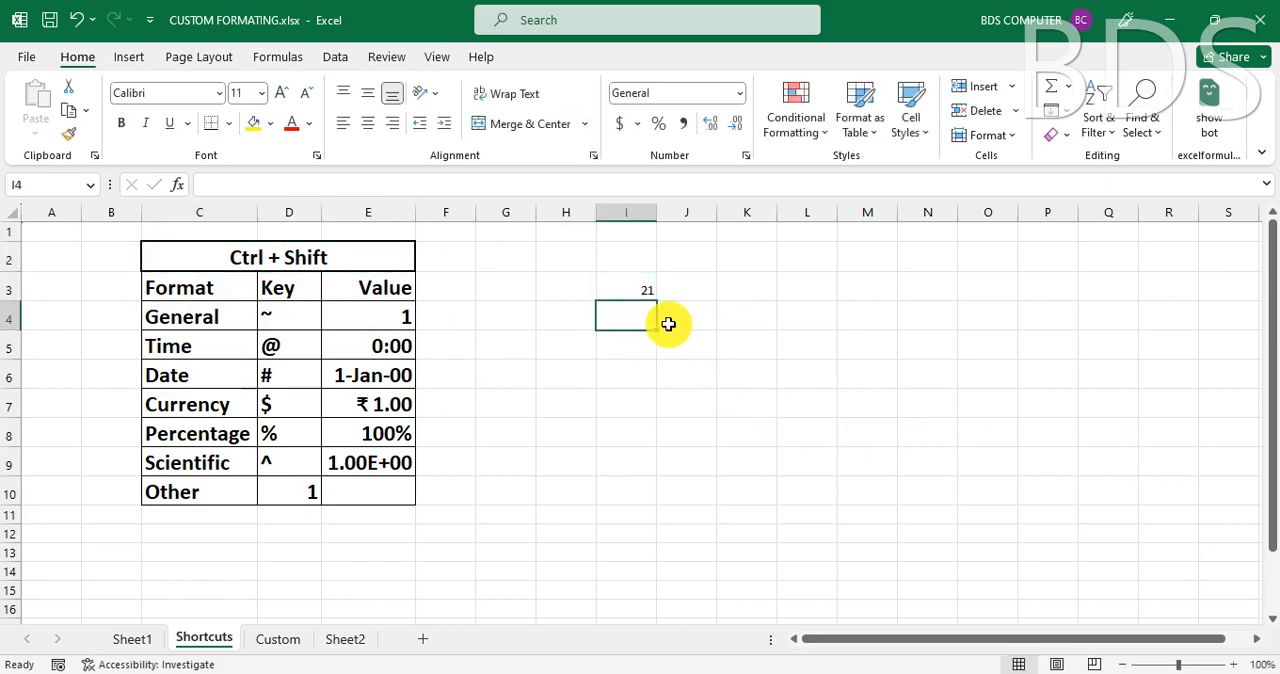
# - Check the number formats of cell I3 and of the Time example value in cell E5
pyautogui.click(623, 283)
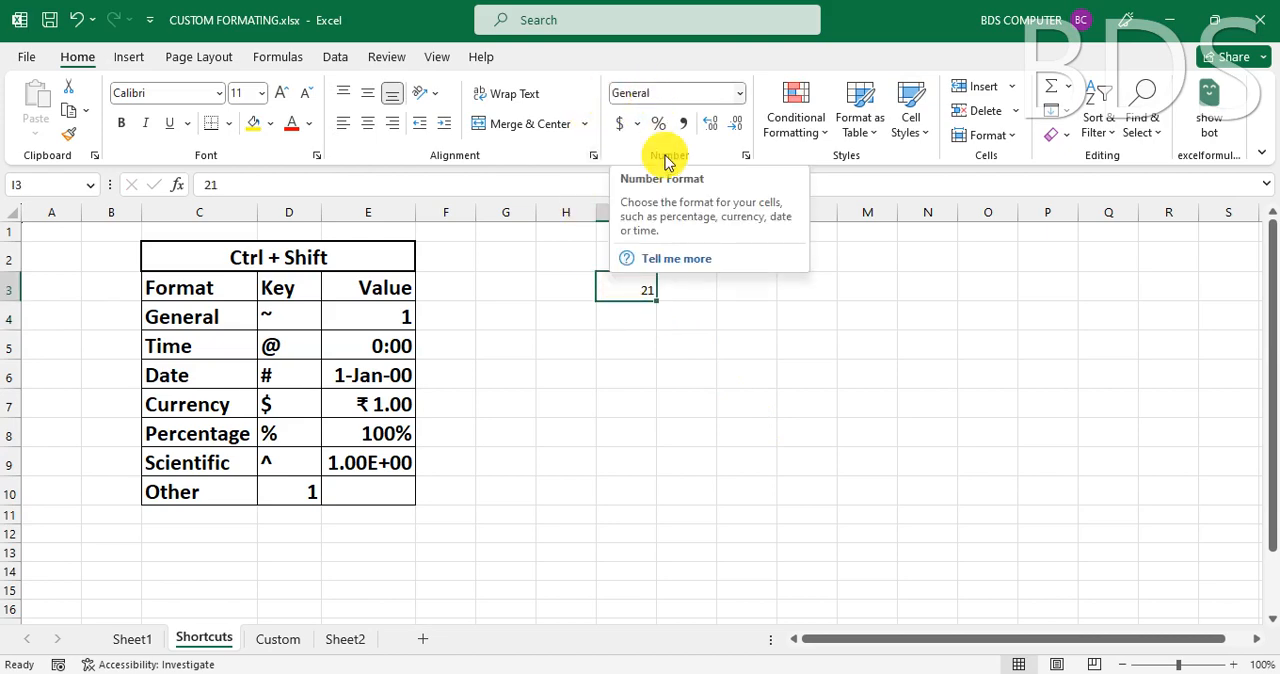
pyautogui.scroll(2, 588, 507)
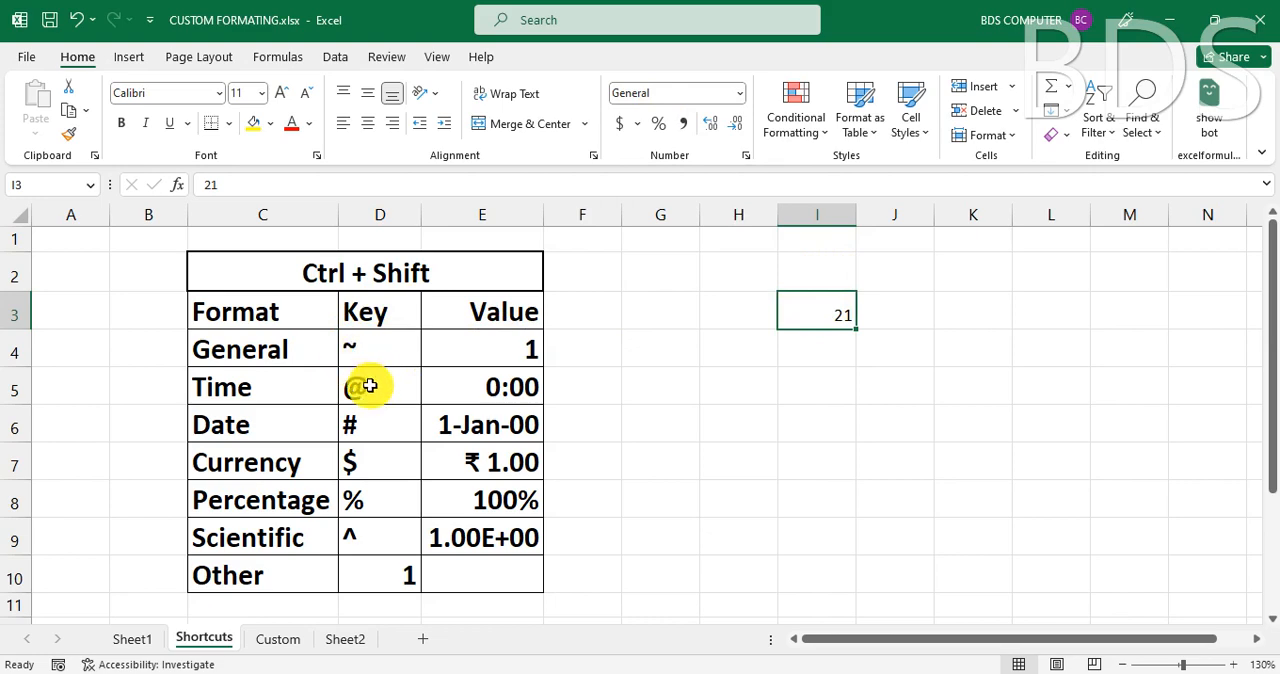
pyautogui.click(523, 399)
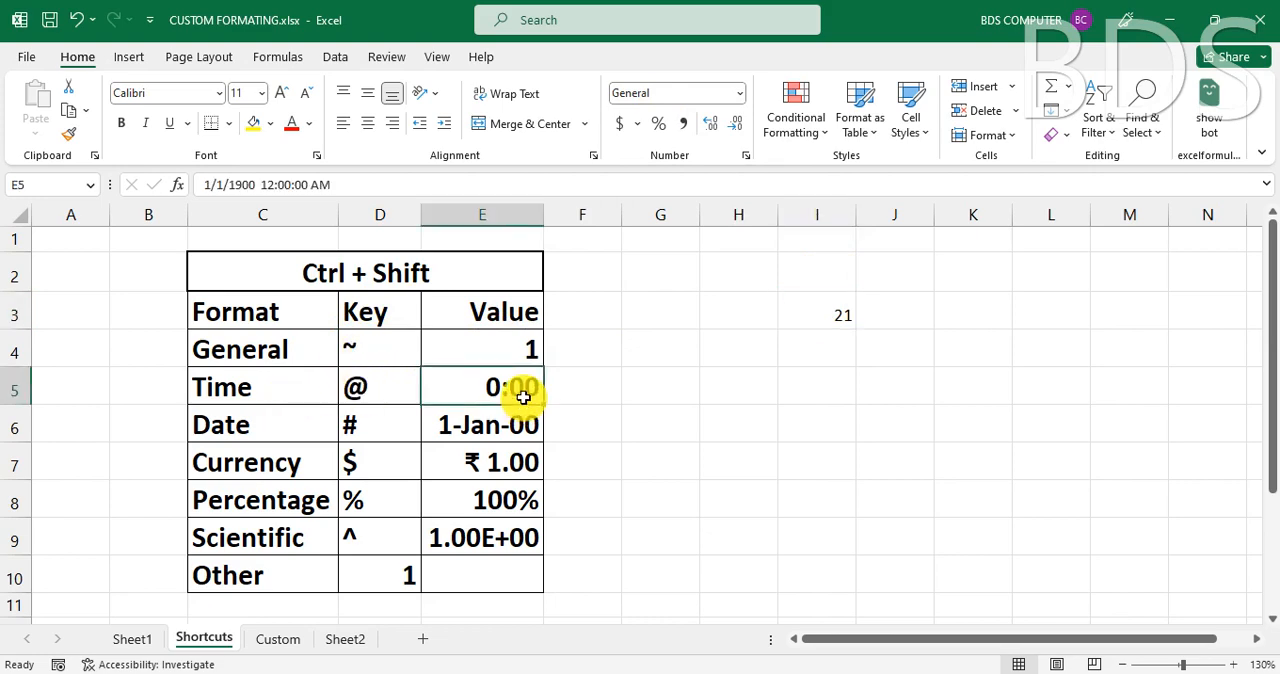
pyautogui.click(812, 315)
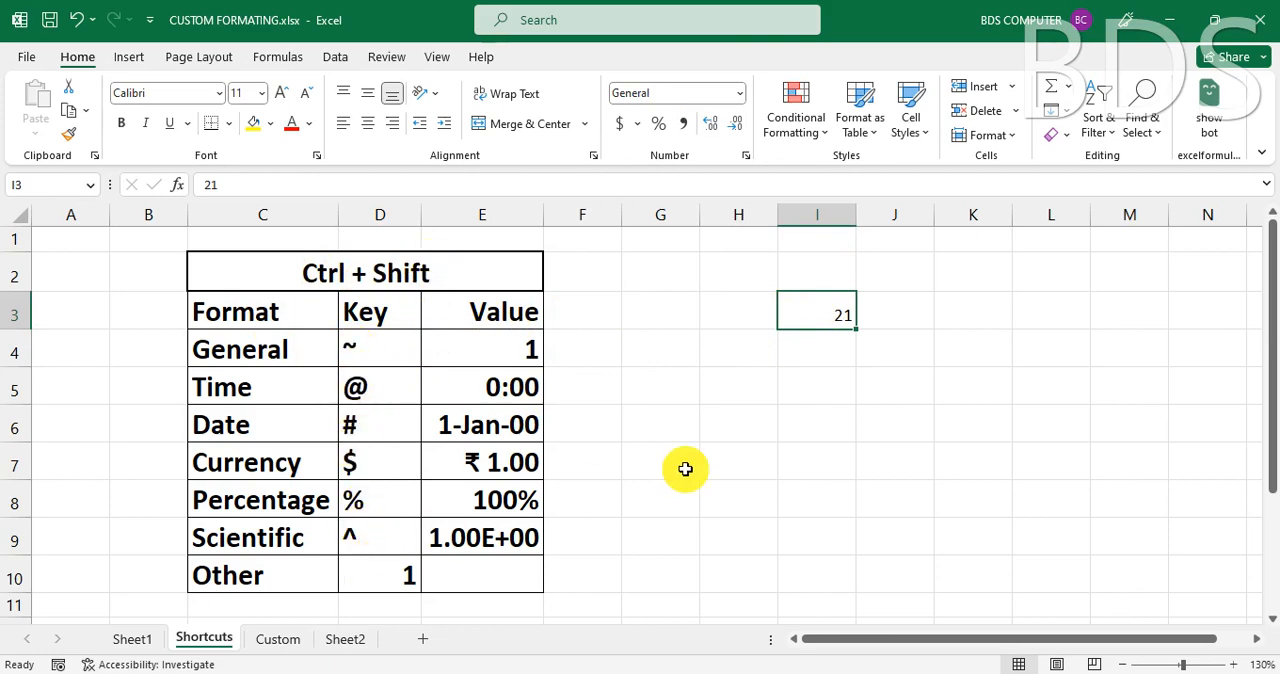
# - Open the On-Screen Keyboard, show the shifted symbols on its number row, and select cell I3 again
pyautogui.press('super+r')
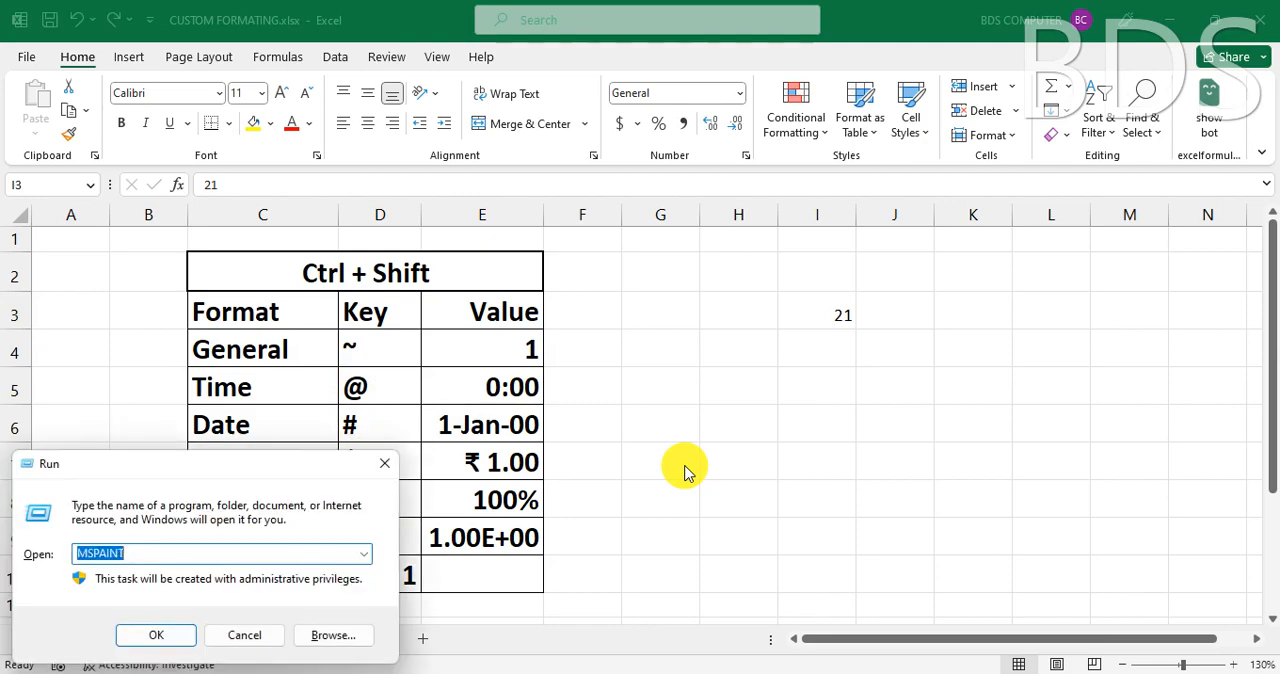
pyautogui.press('Down')
pyautogui.press('Return')
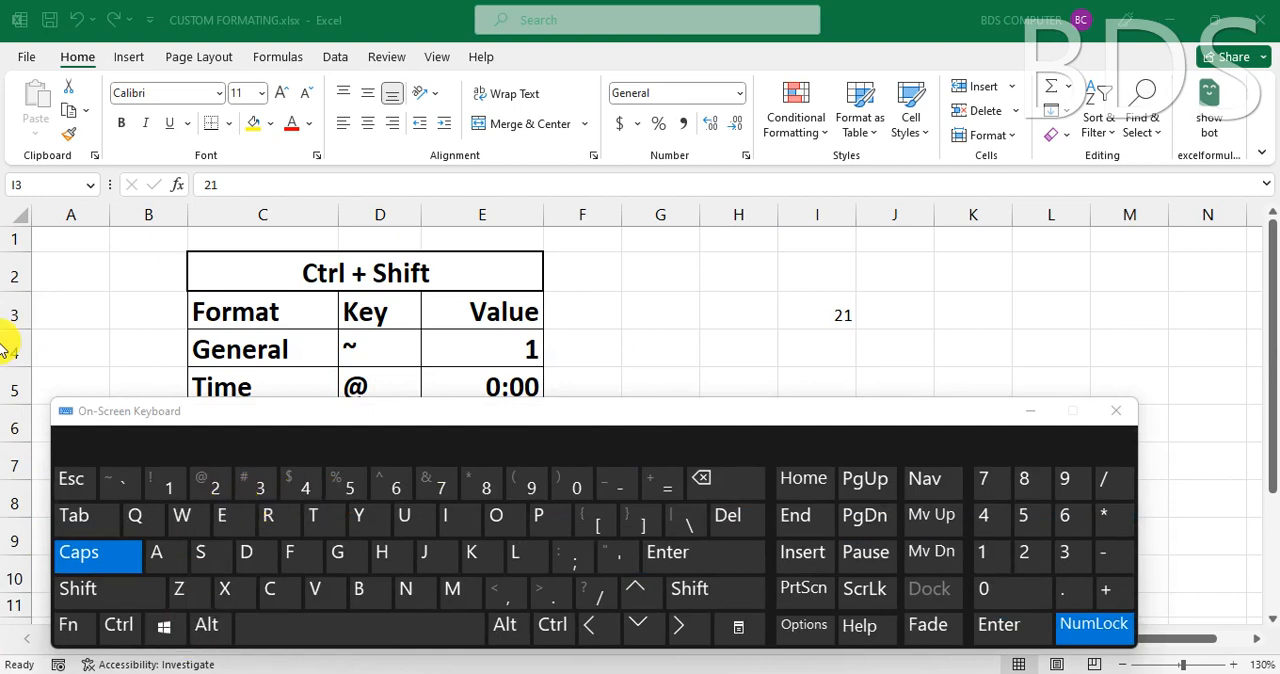
pyautogui.click(128, 594)
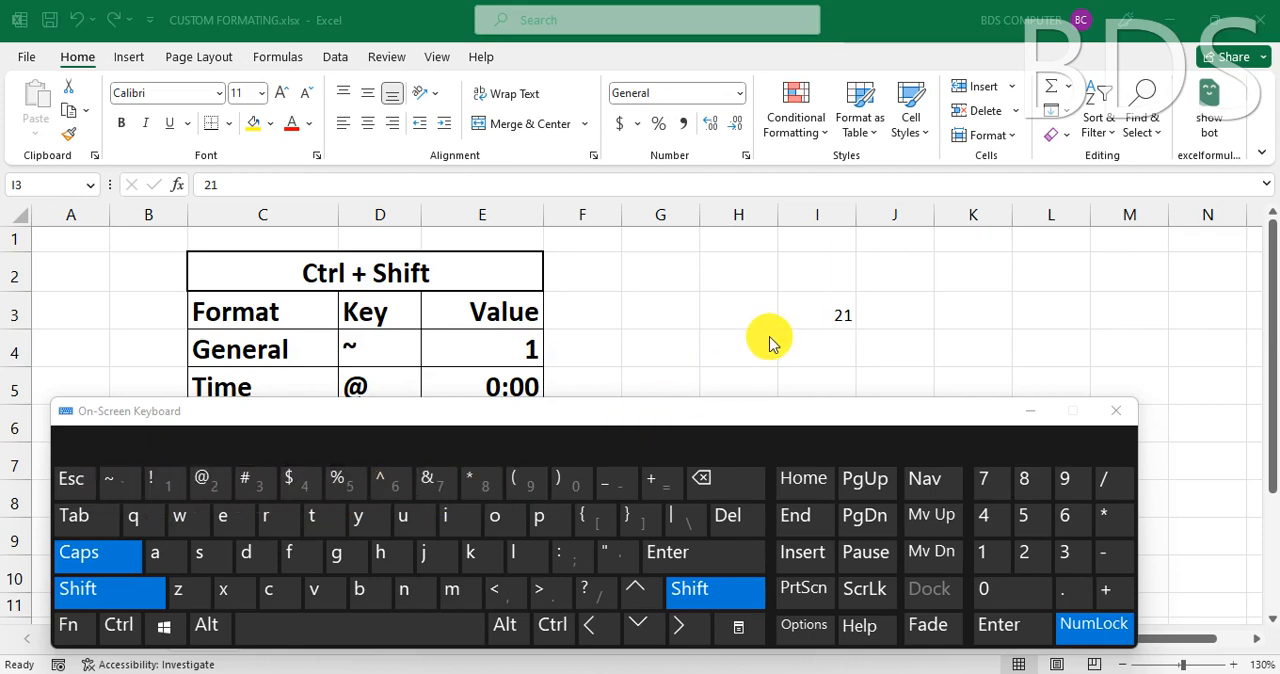
pyautogui.click(838, 315)
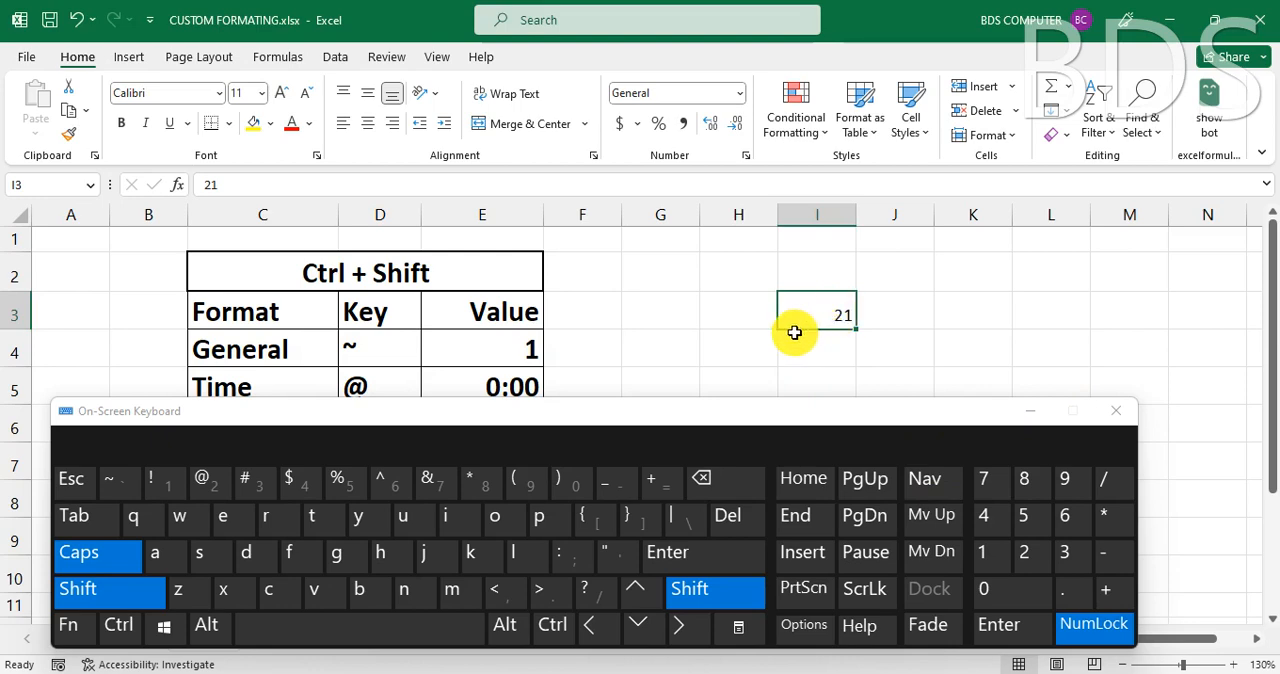
pyautogui.press('alt')
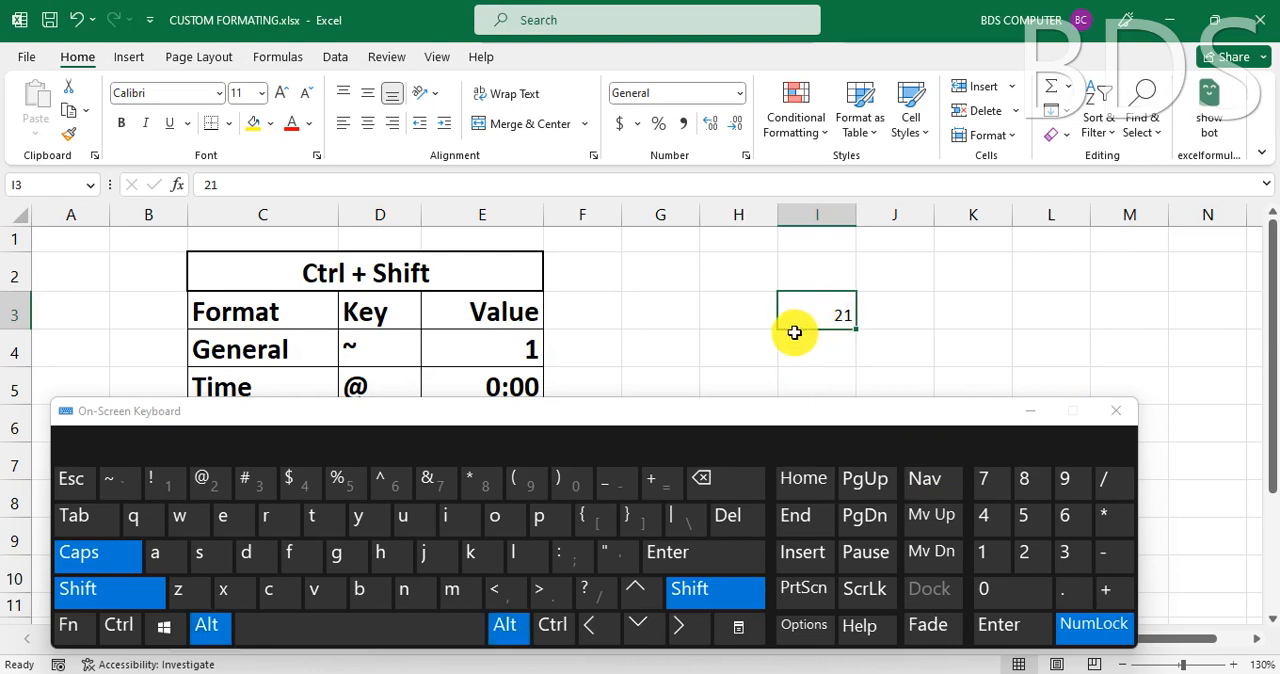
pyautogui.hotkey('alt', 'shift')
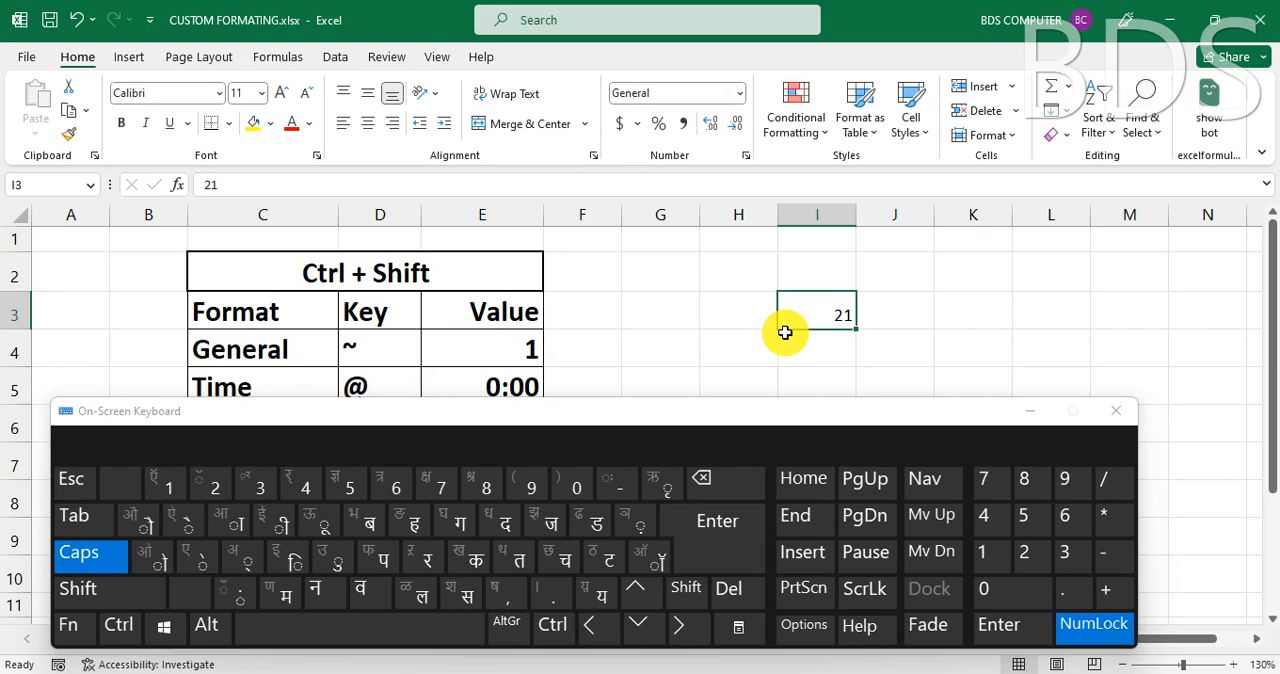
pyautogui.press('Right')
pyautogui.press('Right')
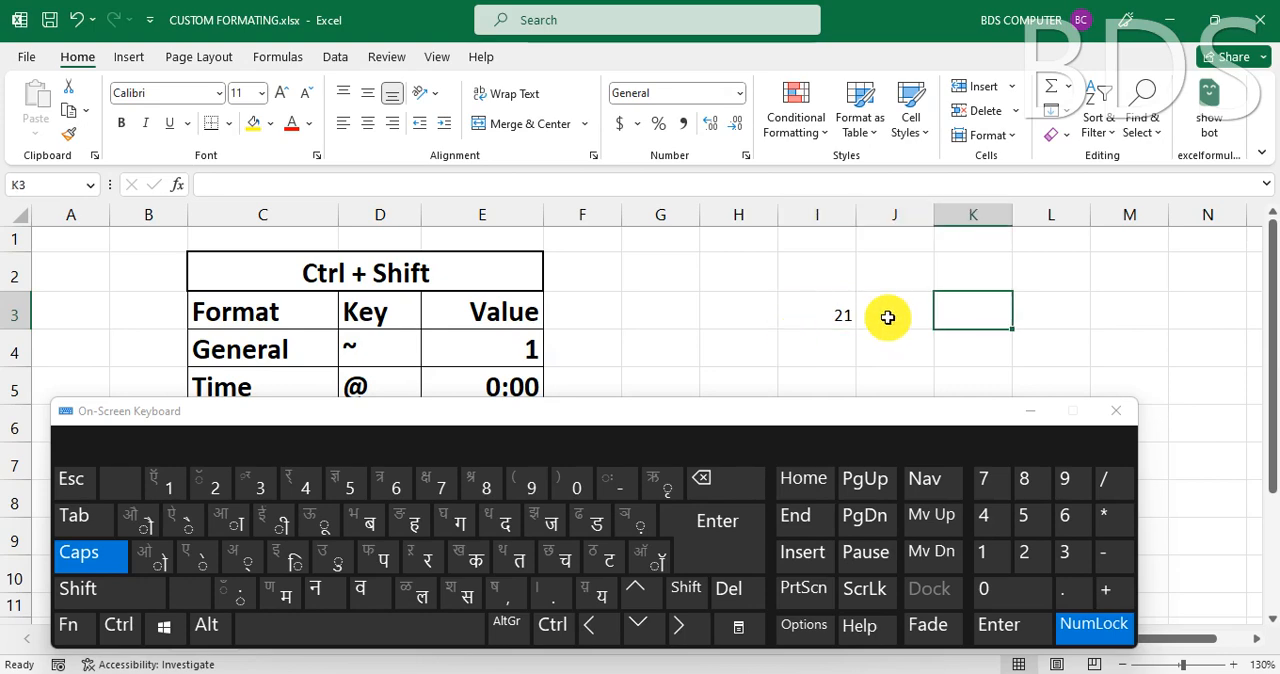
pyautogui.click(829, 312)
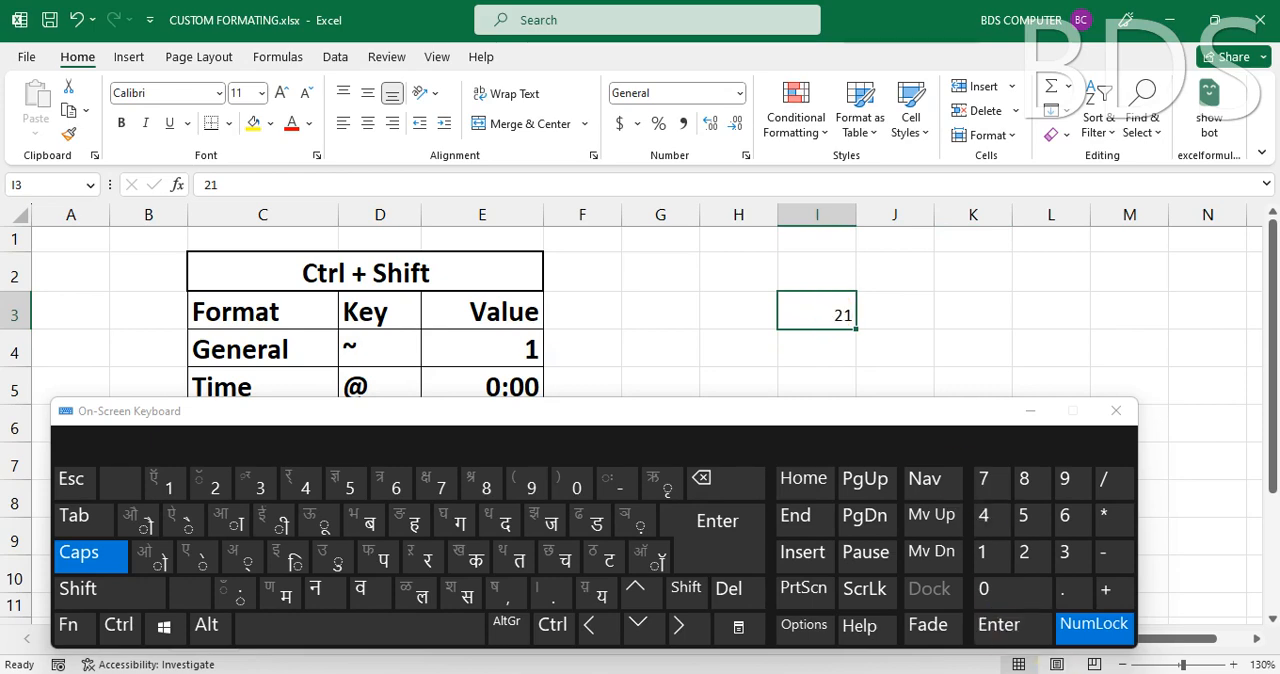
# - Switch the keyboard layout to English (United States) and close the On-Screen Keyboard
pyautogui.click(1097, 673)
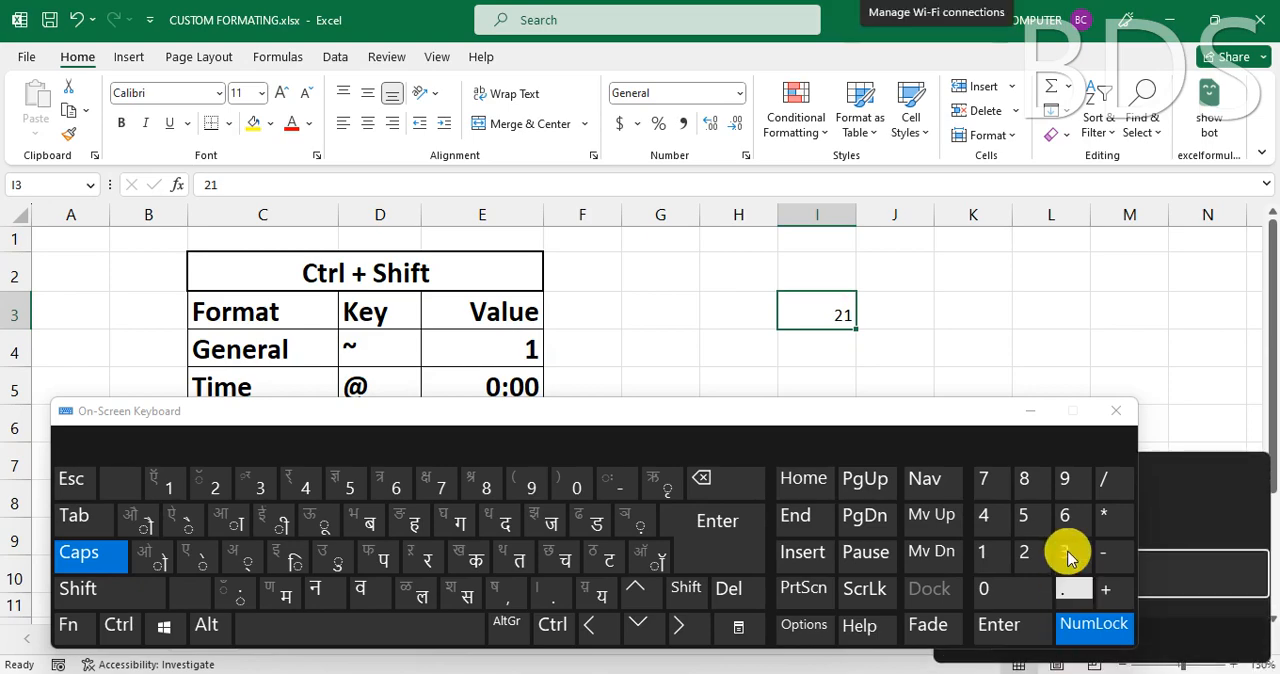
pyautogui.moveTo(966, 418); pyautogui.dragTo(910, 168)
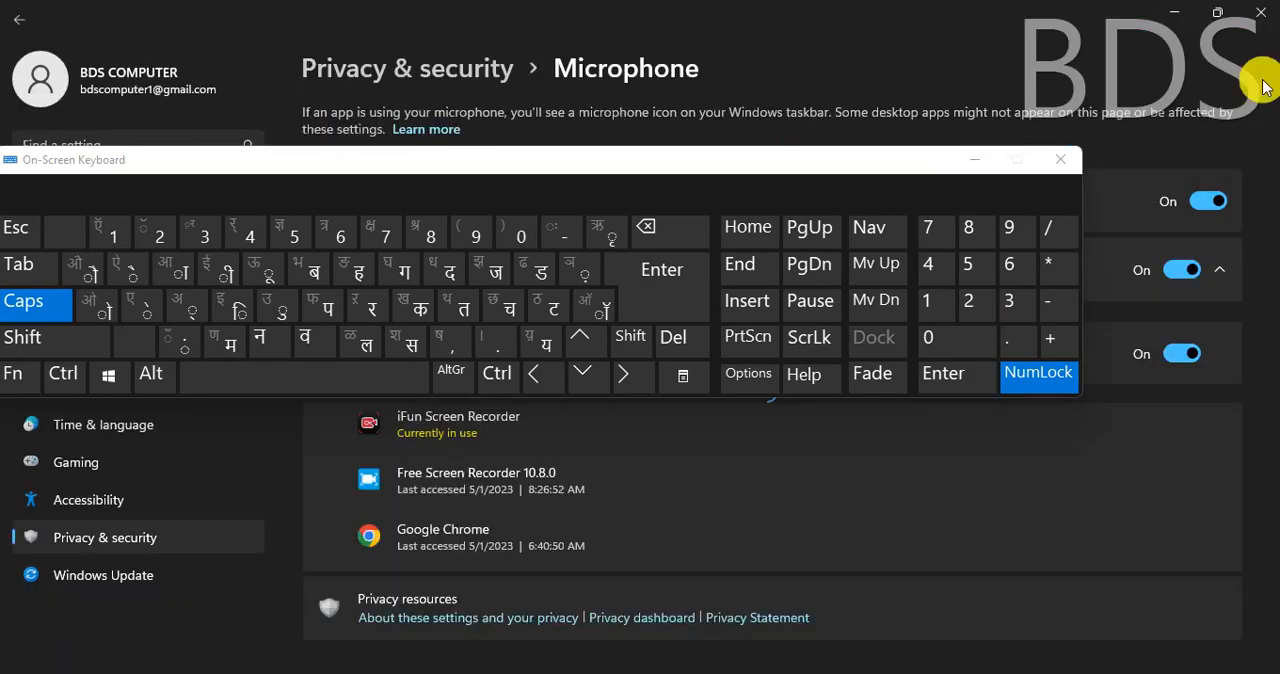
pyautogui.click(1256, 10)
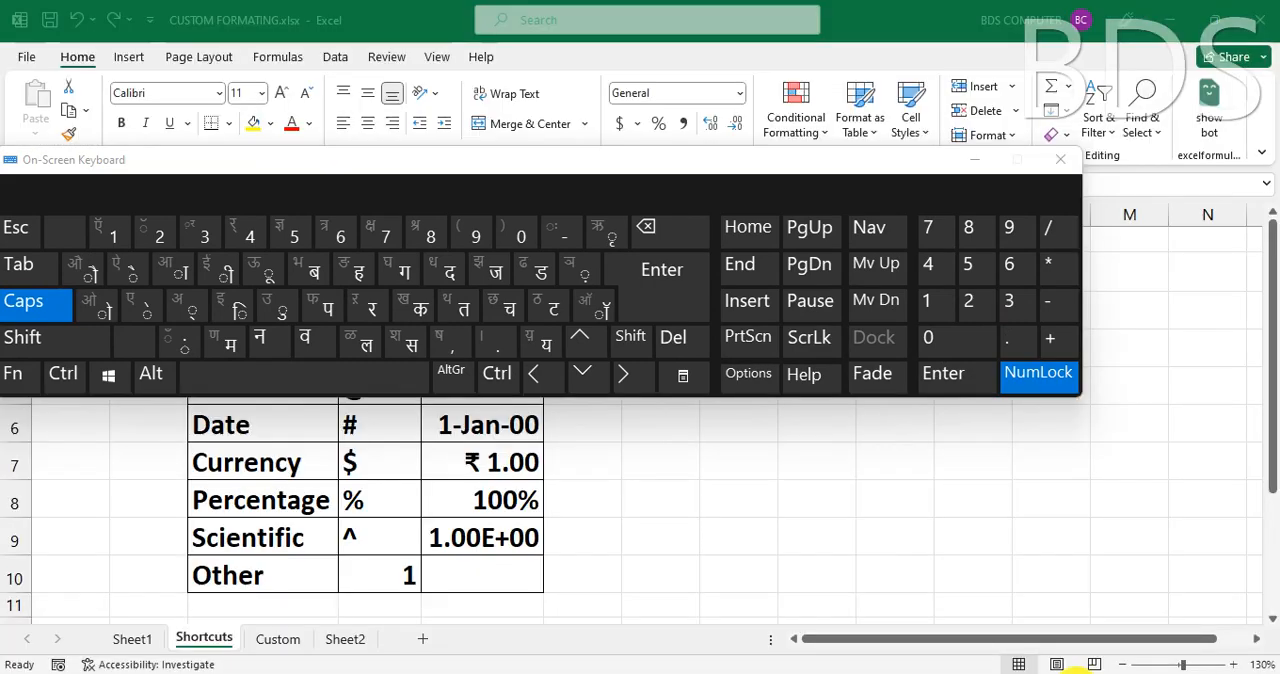
pyautogui.click(1099, 672)
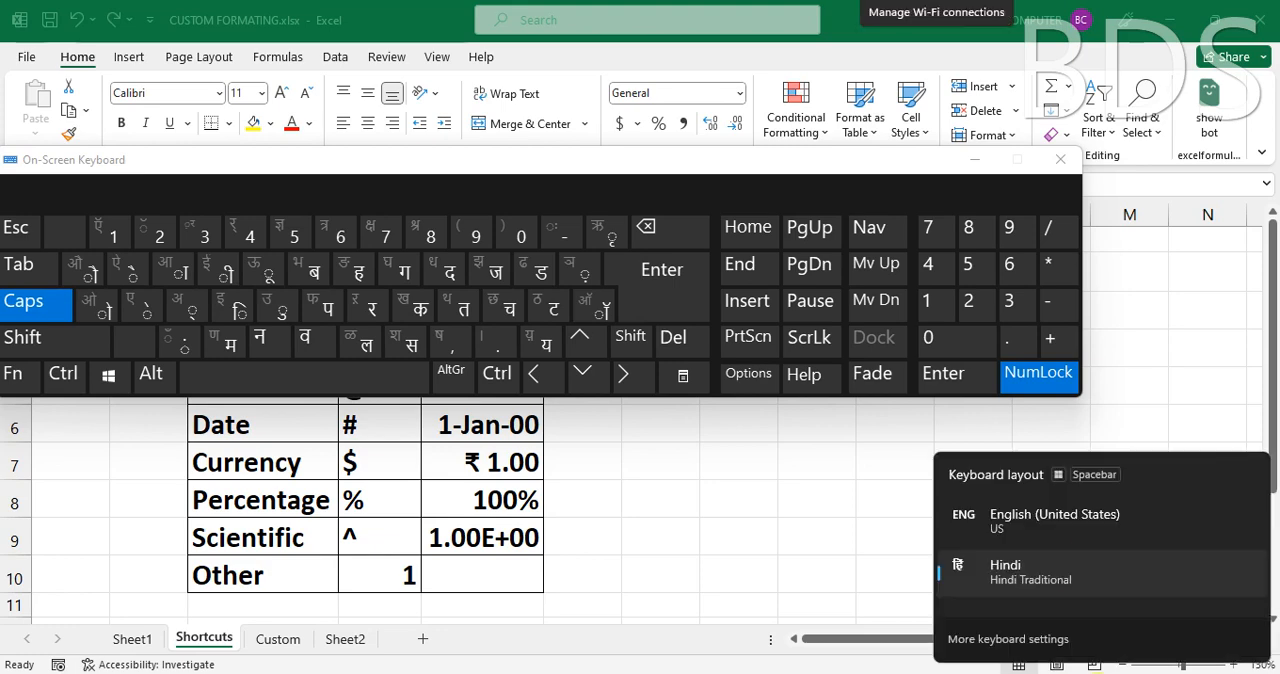
pyautogui.click(1022, 514)
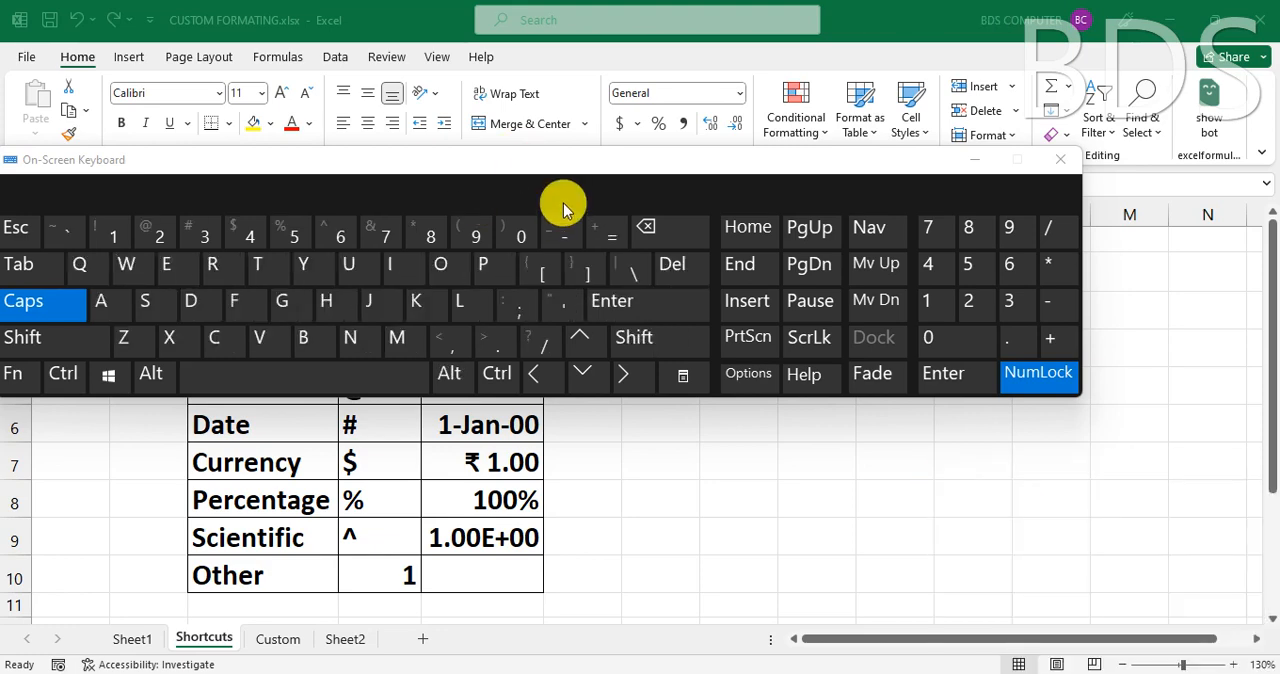
pyautogui.click(1064, 159)
# - Apply the Time format from the shortcut table to cell I3 and keep the cell selected
pyautogui.click(829, 315)
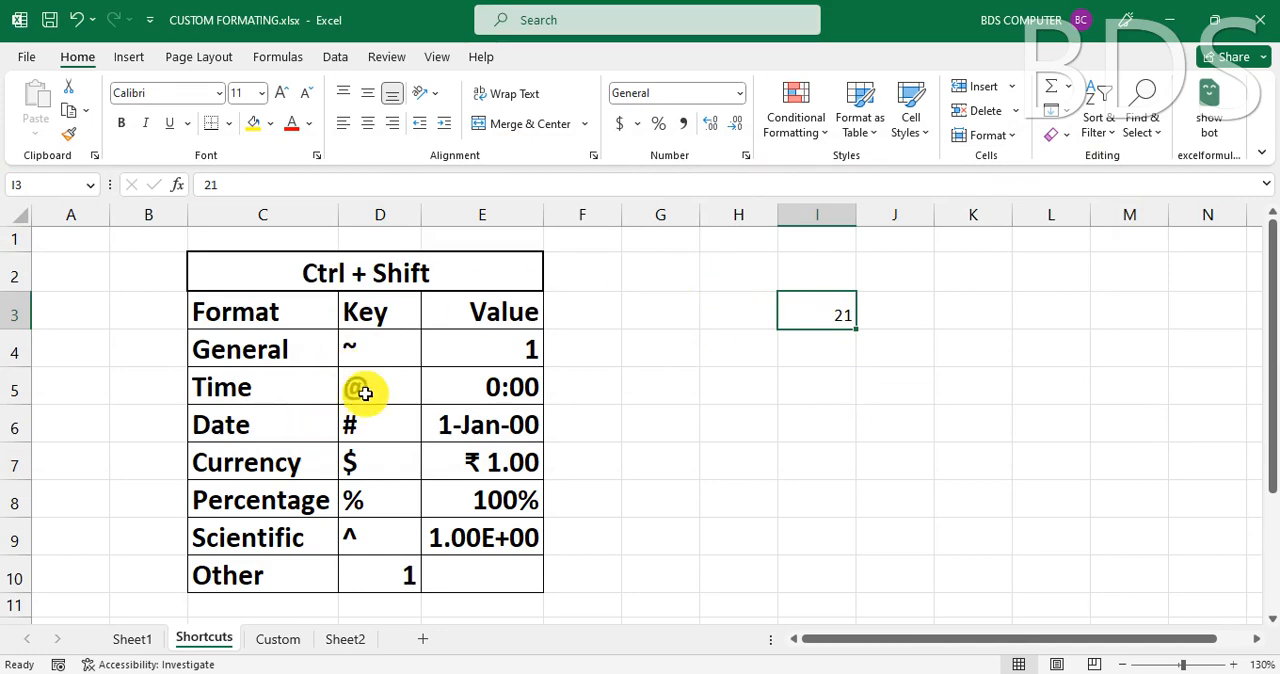
pyautogui.hotkey('ctrl', 'shift', '2')
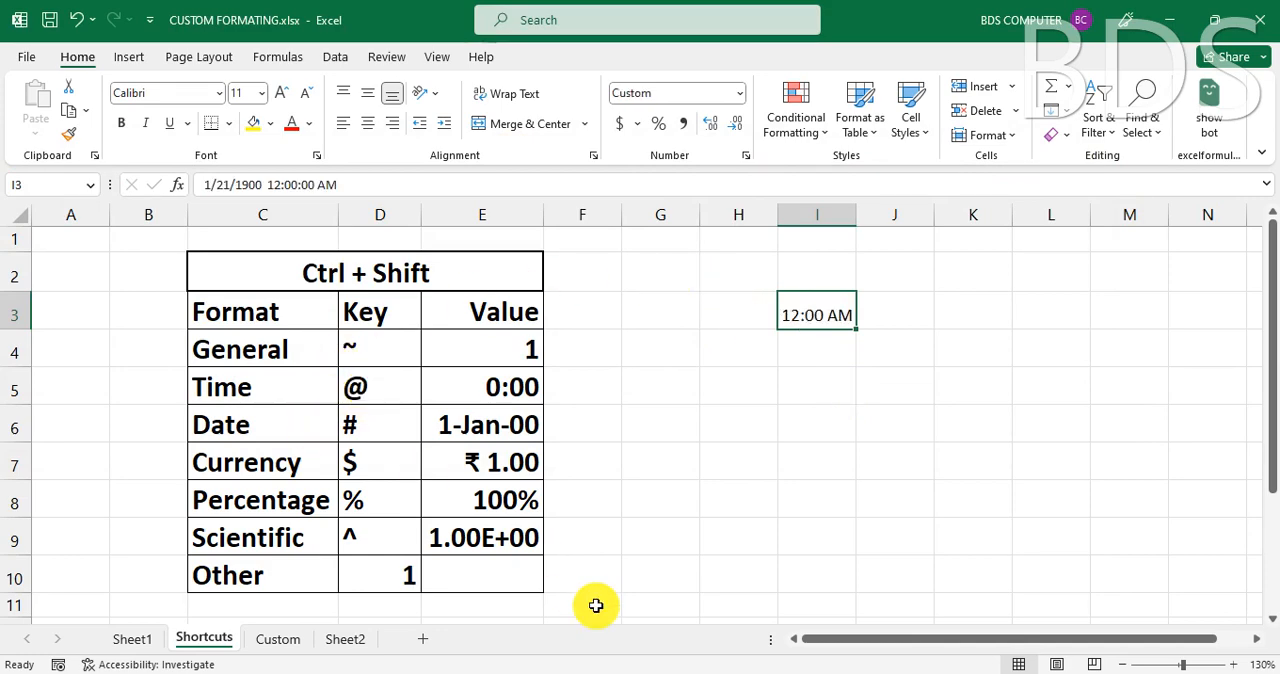
pyautogui.click(829, 383)
pyautogui.click(823, 317)
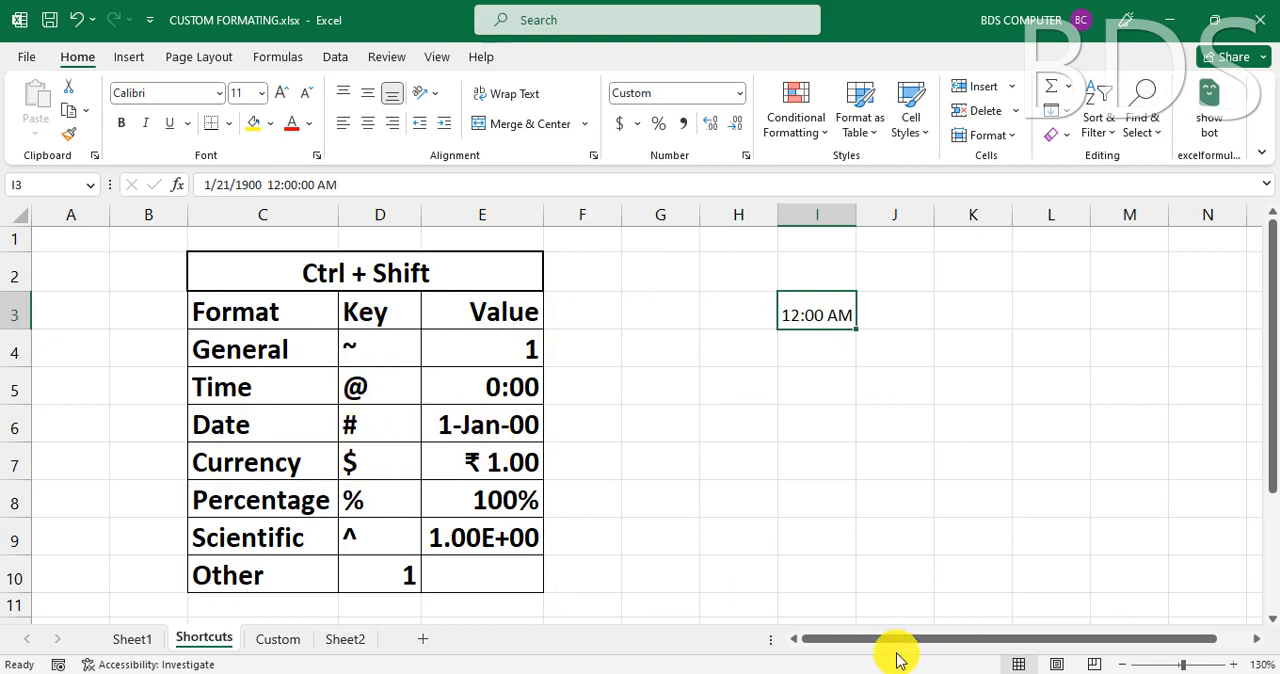
# - Apply the Date format to cell I3 and auto-fit the width of column I
pyautogui.hotkey('ctrl', 'shift', '3')
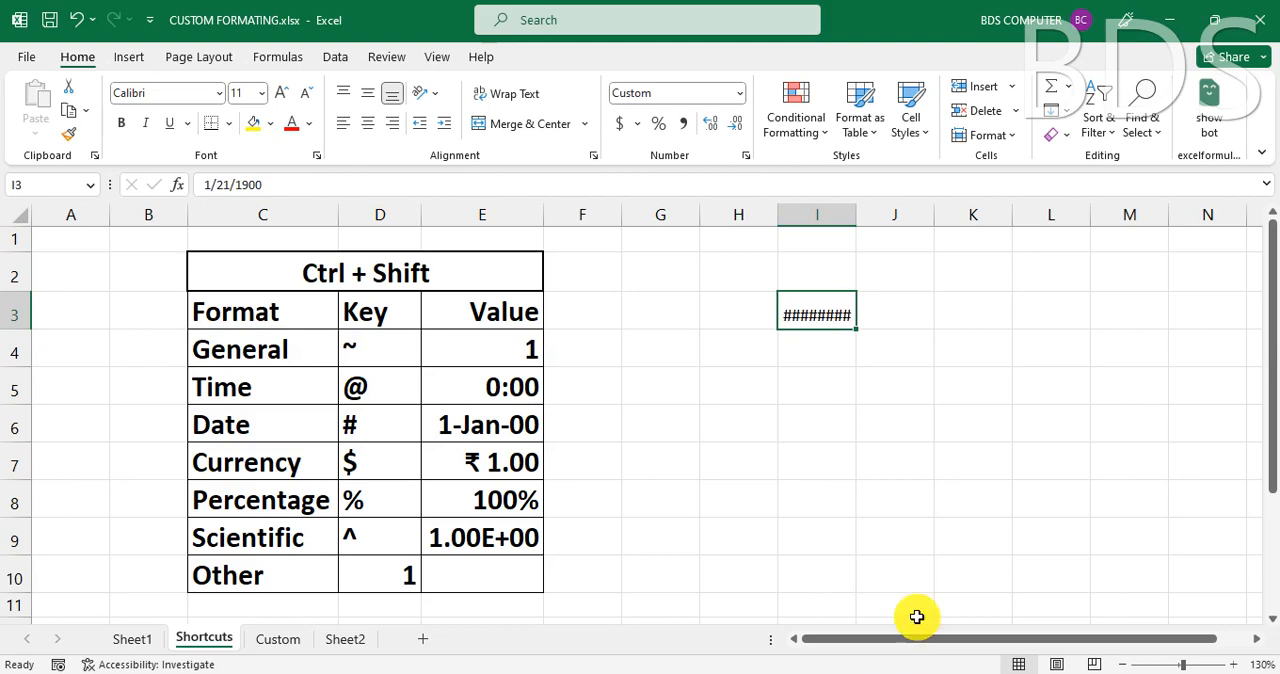
pyautogui.doubleClick(860, 214)
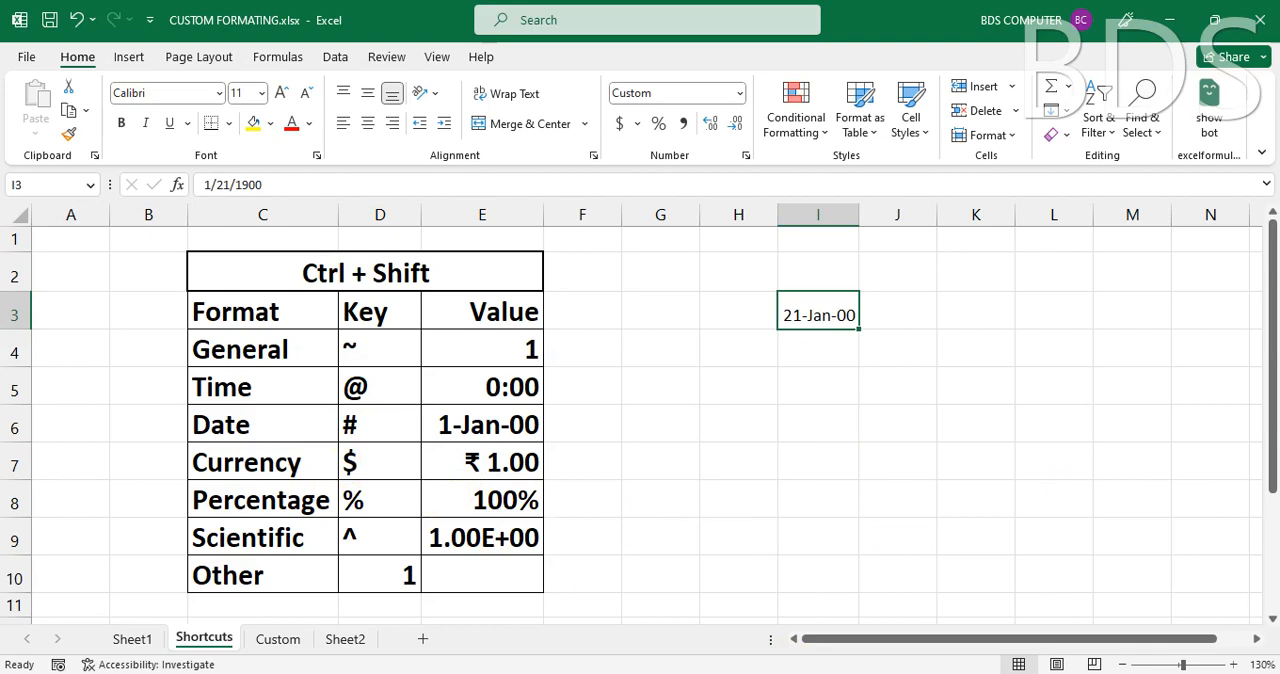
# - Apply the Currency format to cell I3 and view its format code in the Custom category without changing it
pyautogui.hotkey('ctrl', 'shift', '4')
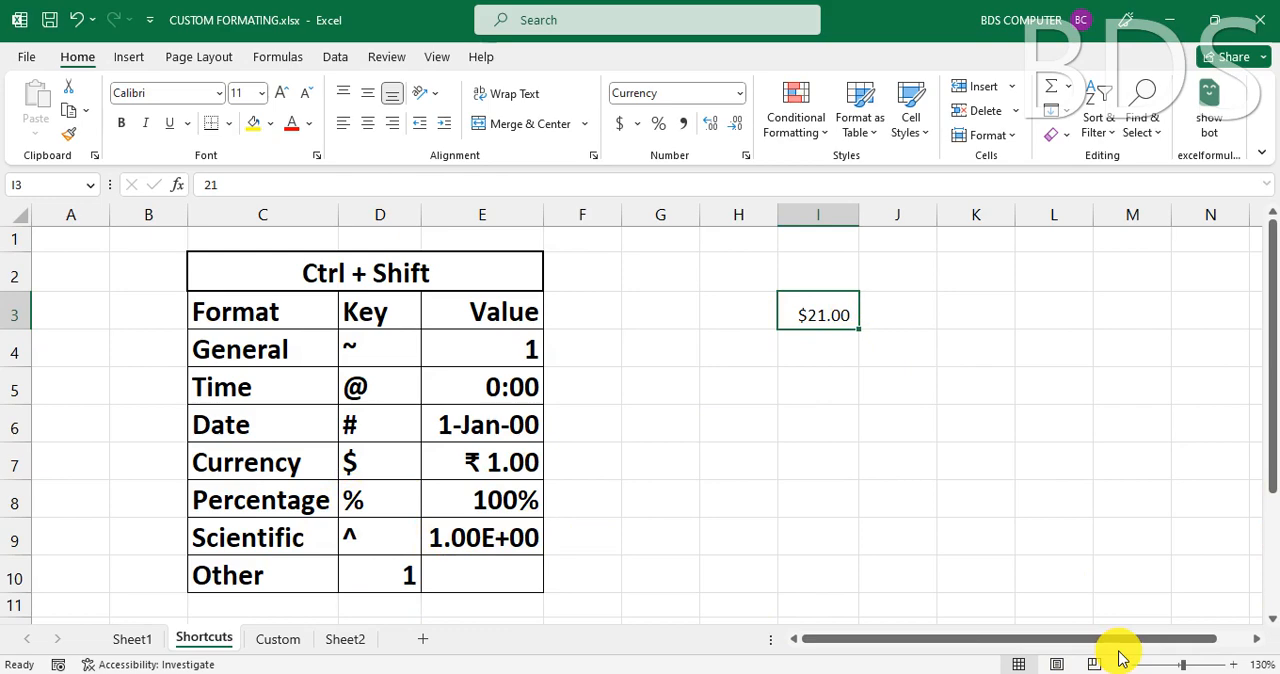
pyautogui.hotkey('ctrl', '1')
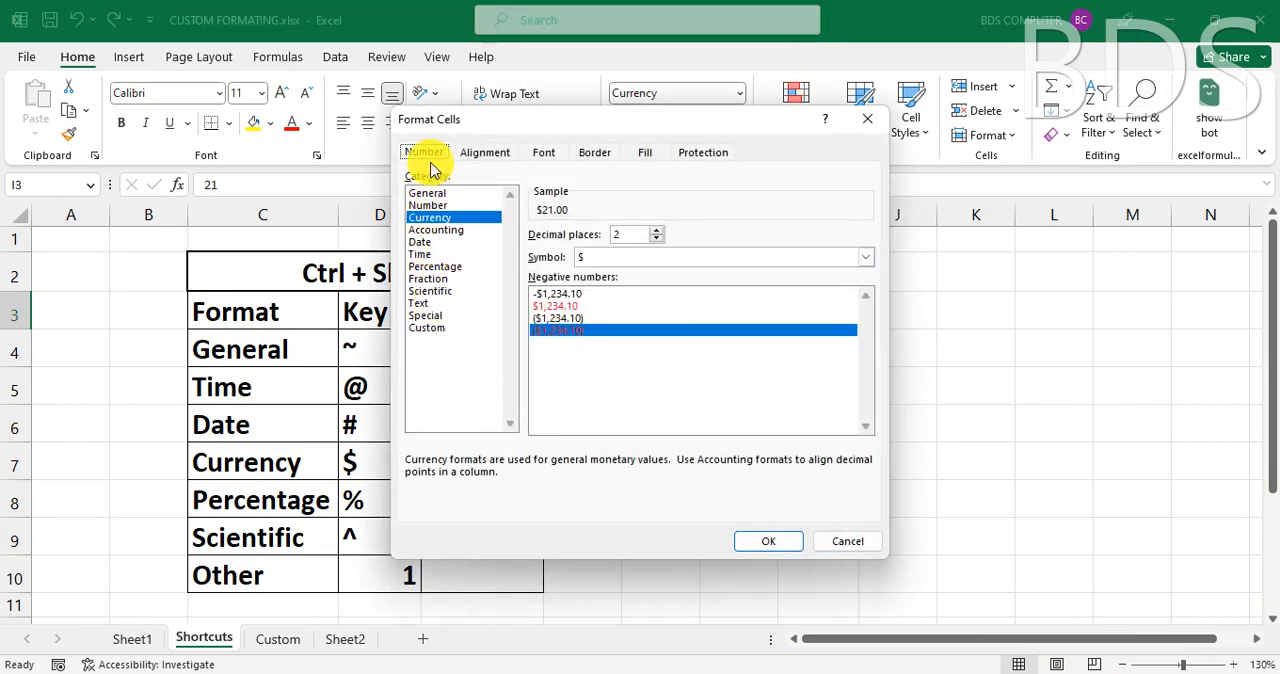
pyautogui.click(431, 330)
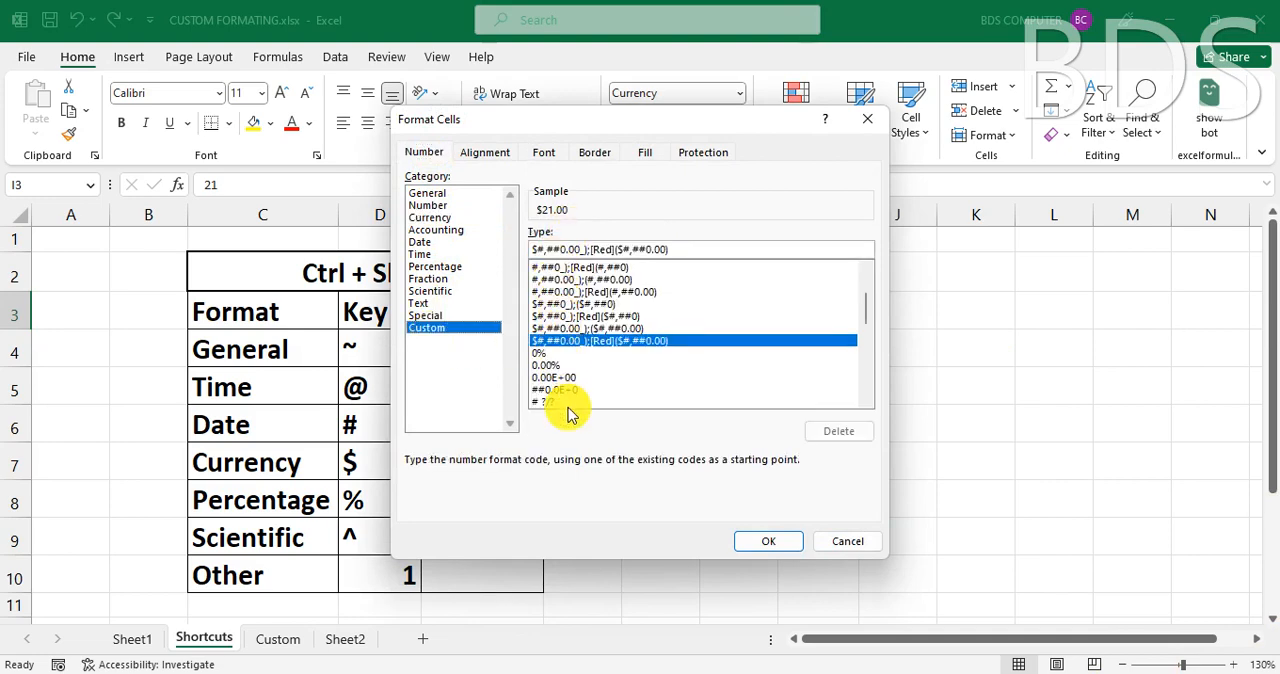
pyautogui.click(862, 540)
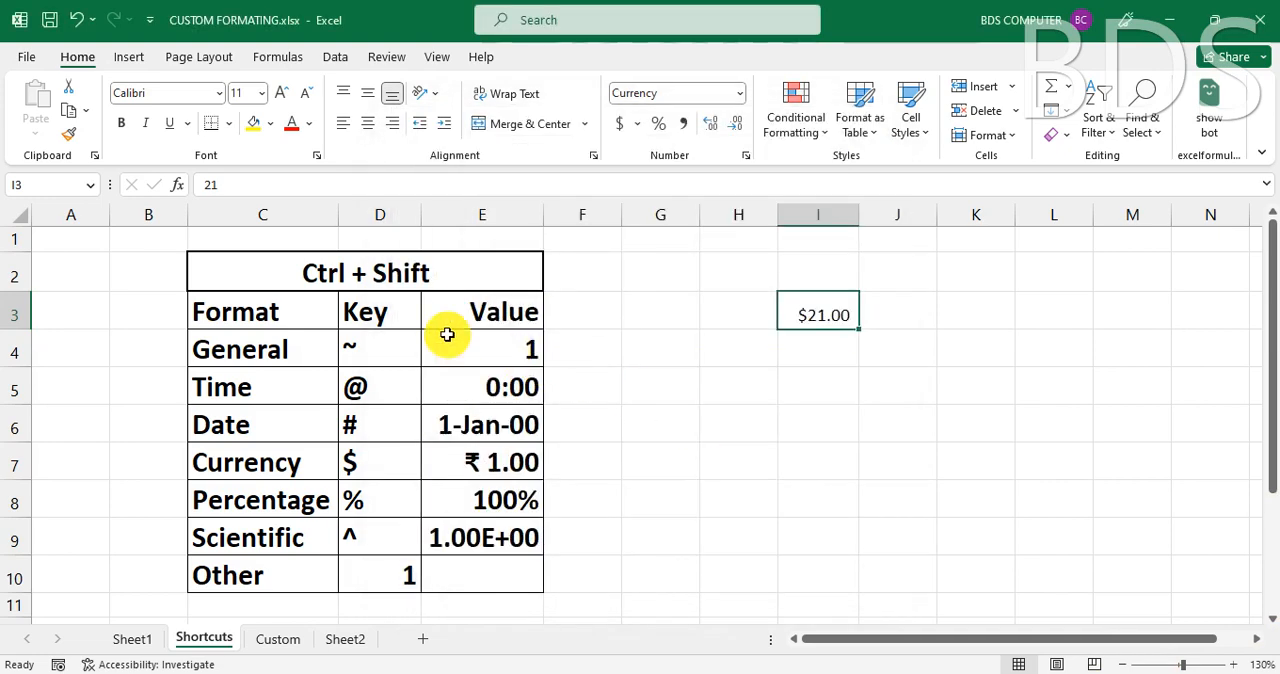
# - Go to the Custom sheet and enlarge the view around the Sample format code and the symbol explanations below it
pyautogui.click(280, 276)
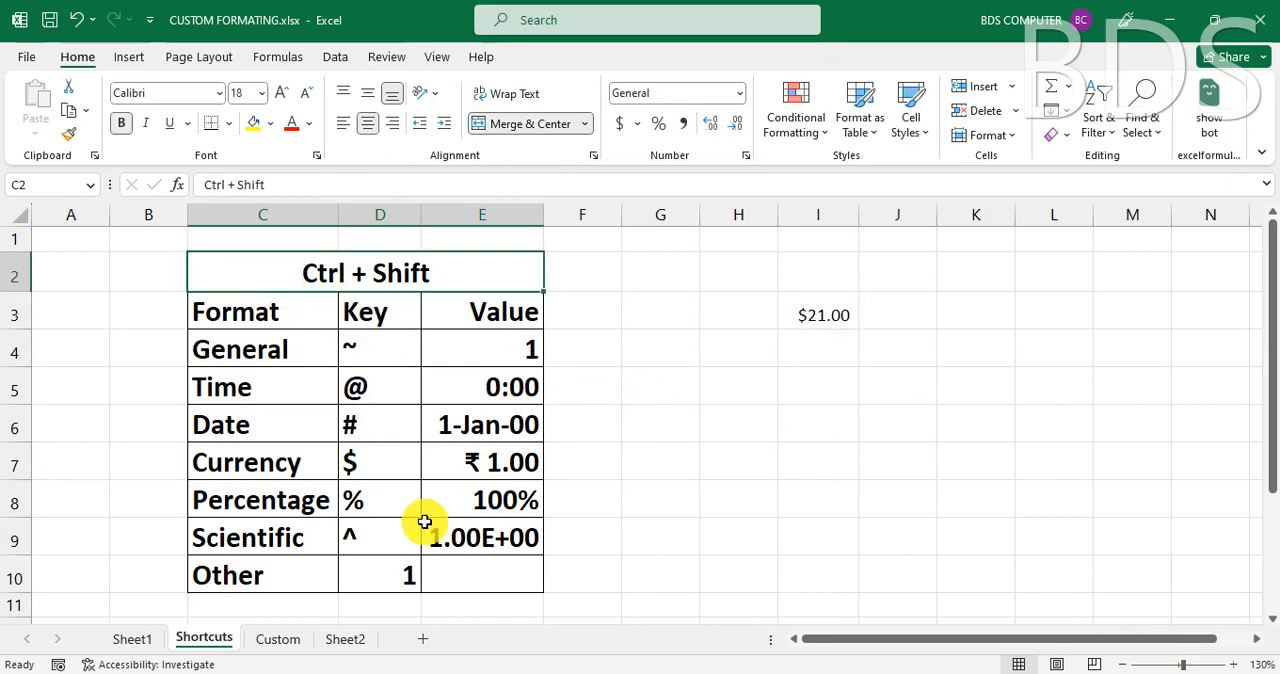
pyautogui.click(278, 643)
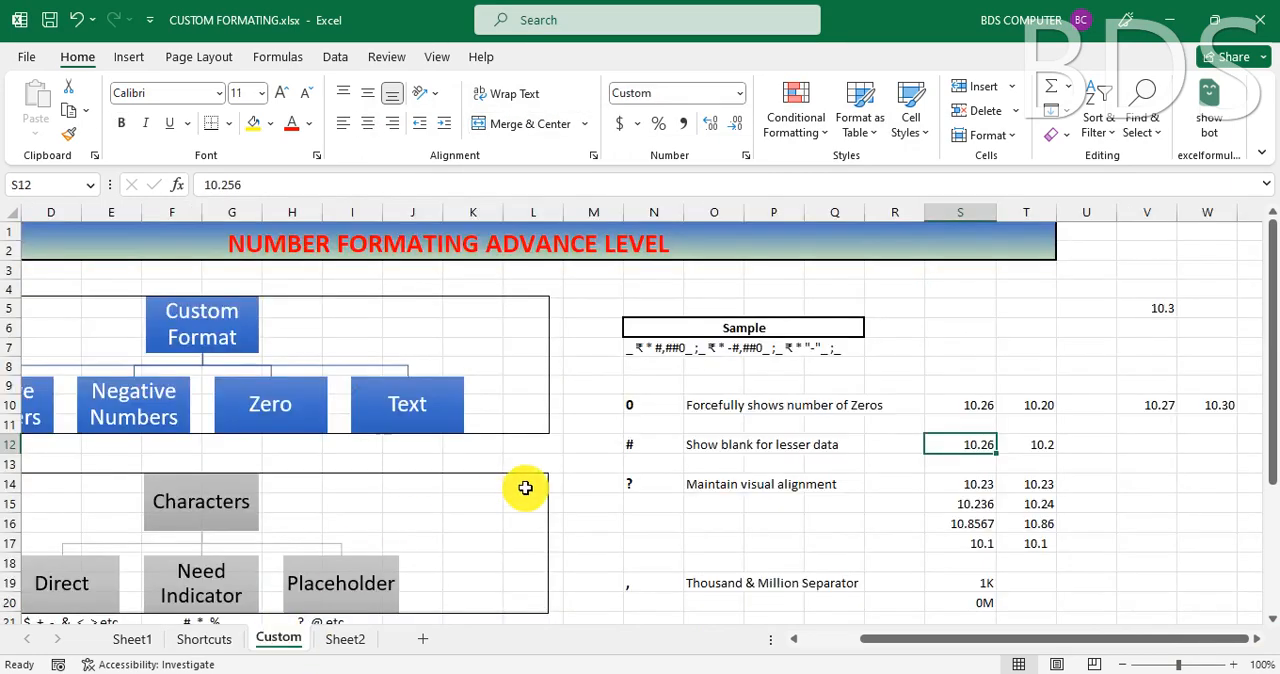
pyautogui.moveTo(874, 646); pyautogui.dragTo(775, 650)
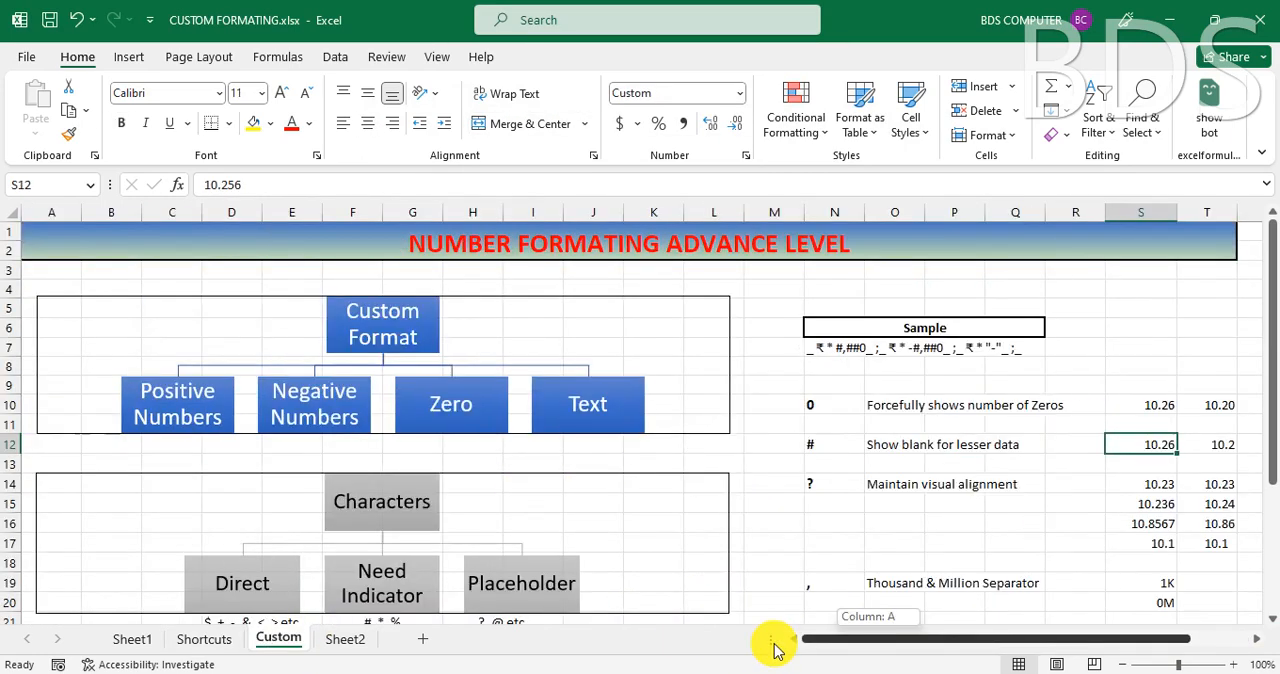
pyautogui.click(762, 486)
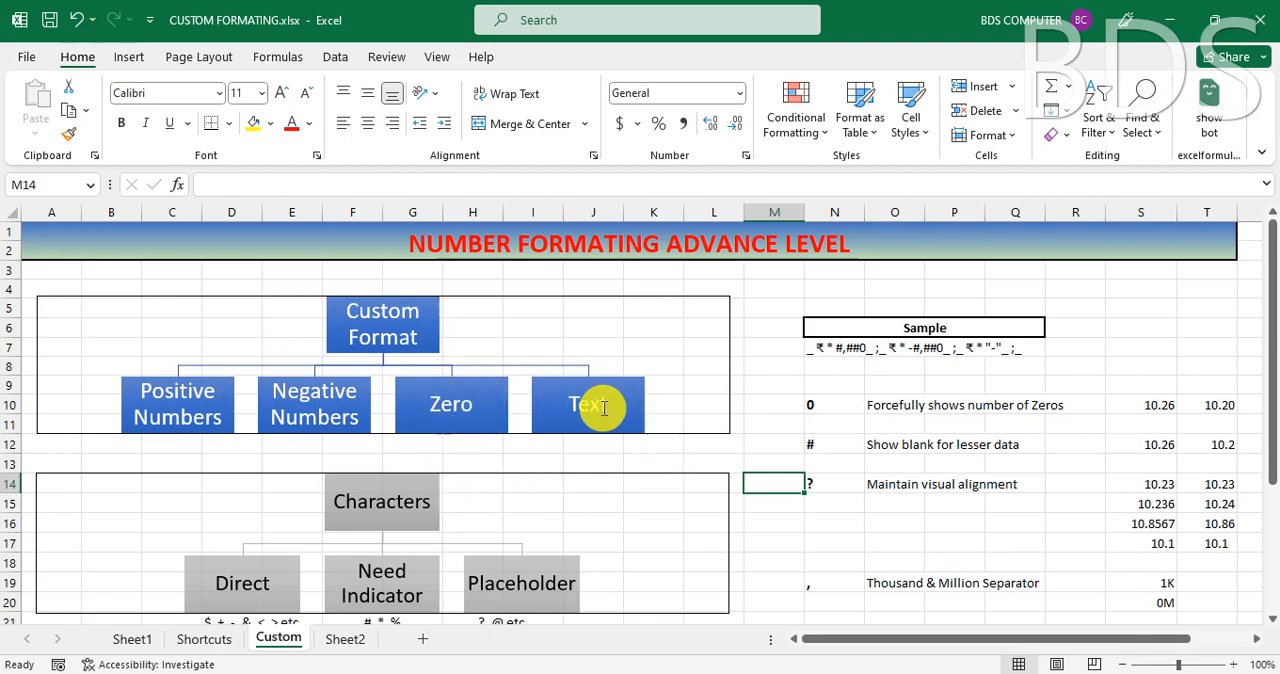
pyautogui.click(914, 331)
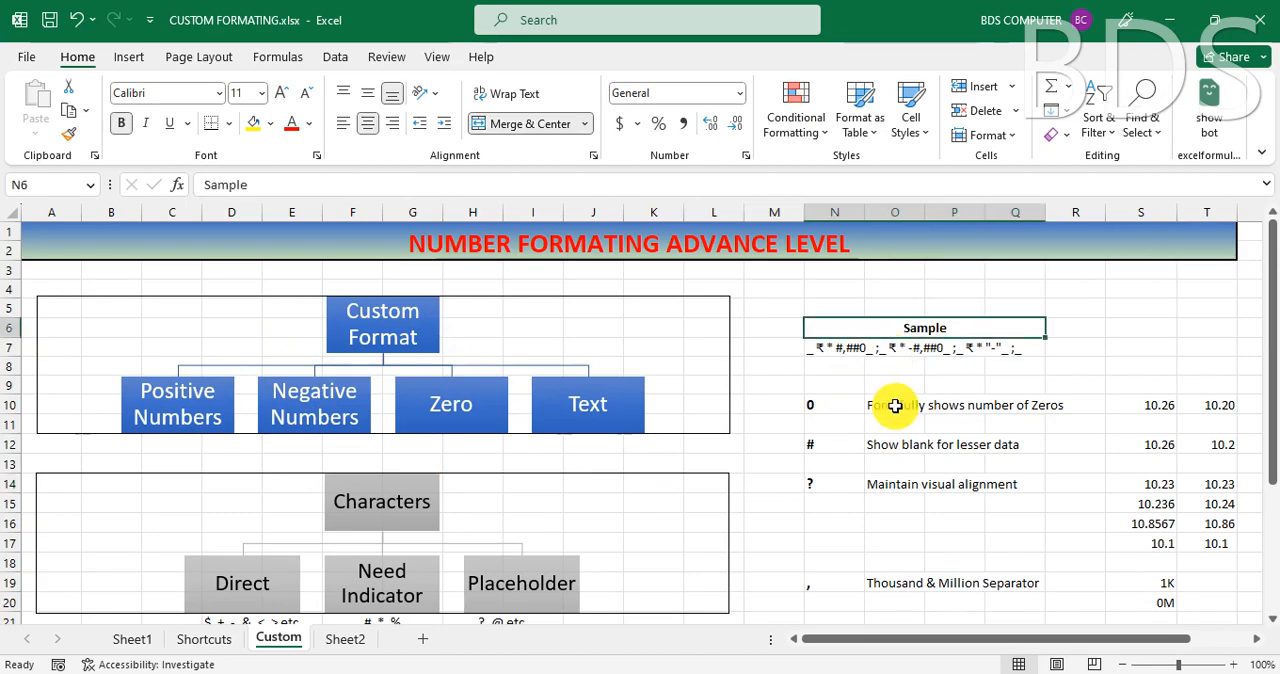
pyautogui.keyDown('ctrl'); pyautogui.scroll(3, 895, 405); pyautogui.keyUp('ctrl')
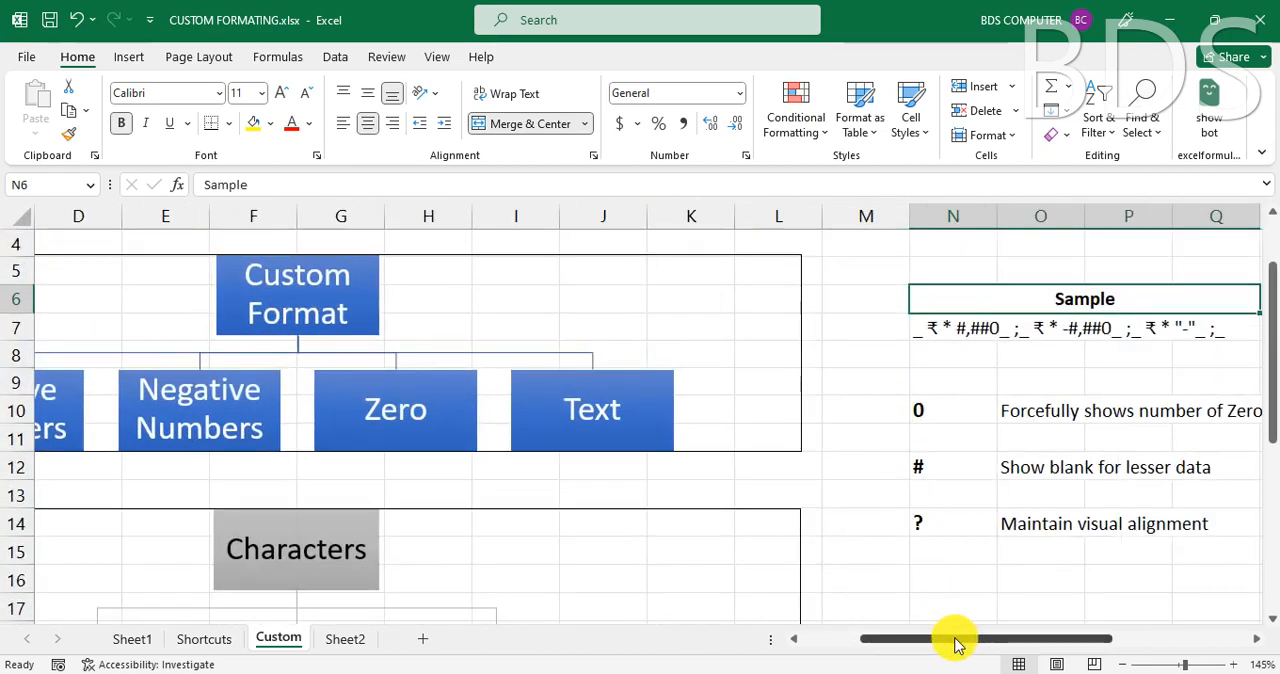
pyautogui.moveTo(957, 640); pyautogui.dragTo(1036, 640)
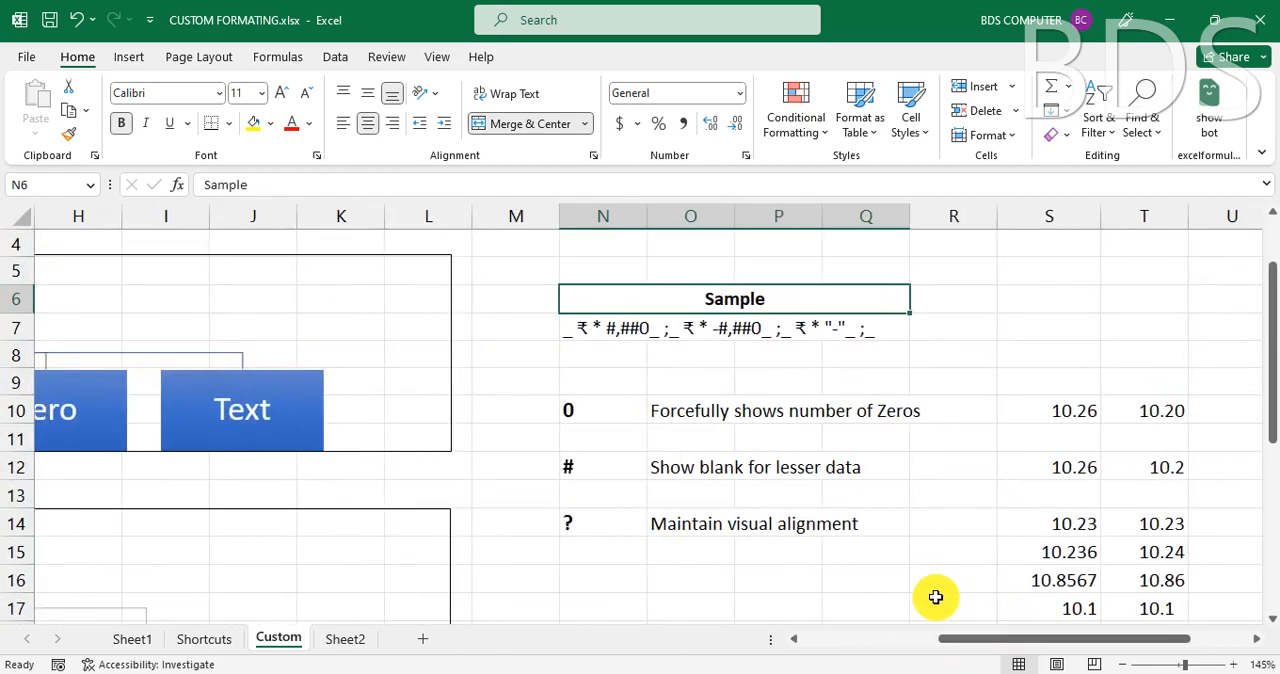
# - Examine the sample number format code in cell N7, keeping its content unchanged
pyautogui.click(670, 340)
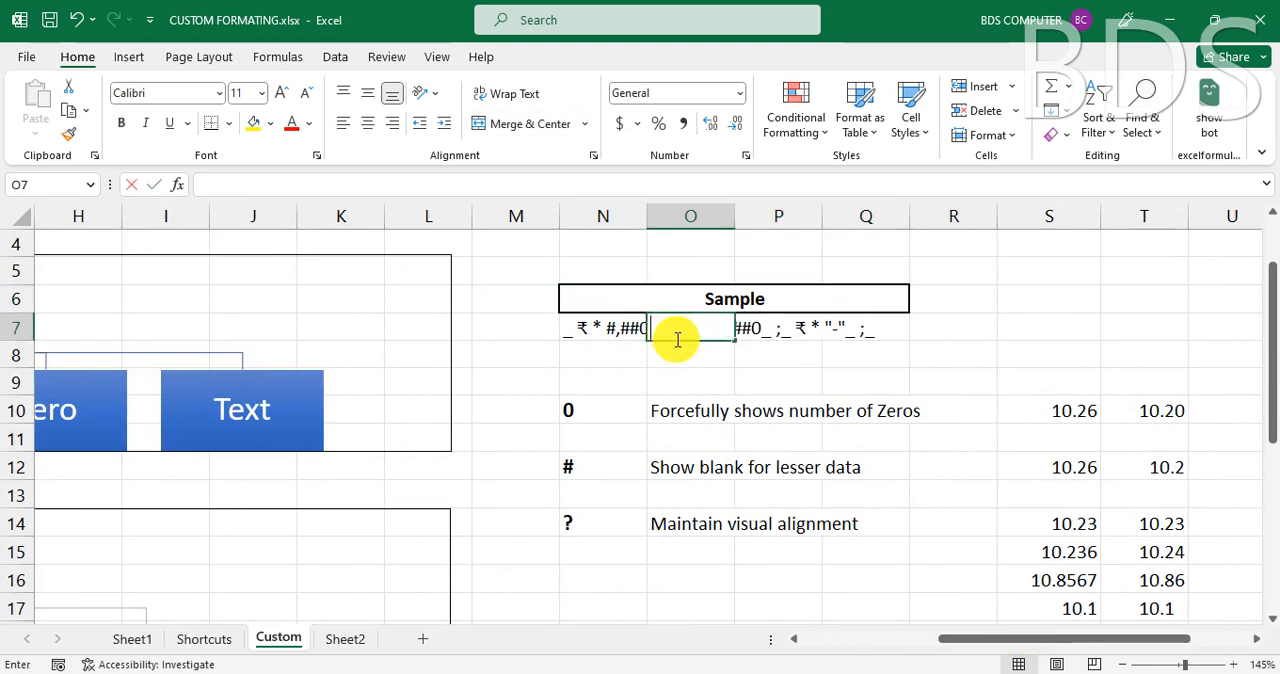
pyautogui.doubleClick(674, 335)
pyautogui.click(712, 465)
pyautogui.click(594, 333)
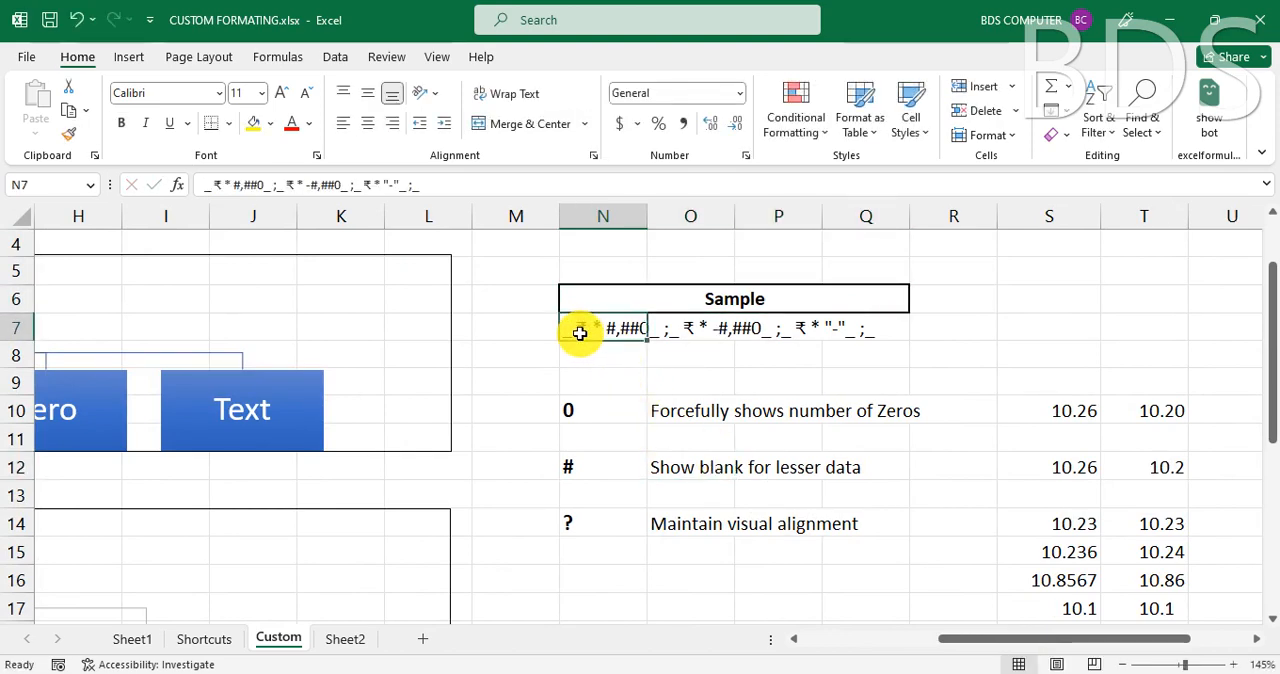
pyautogui.click(669, 347)
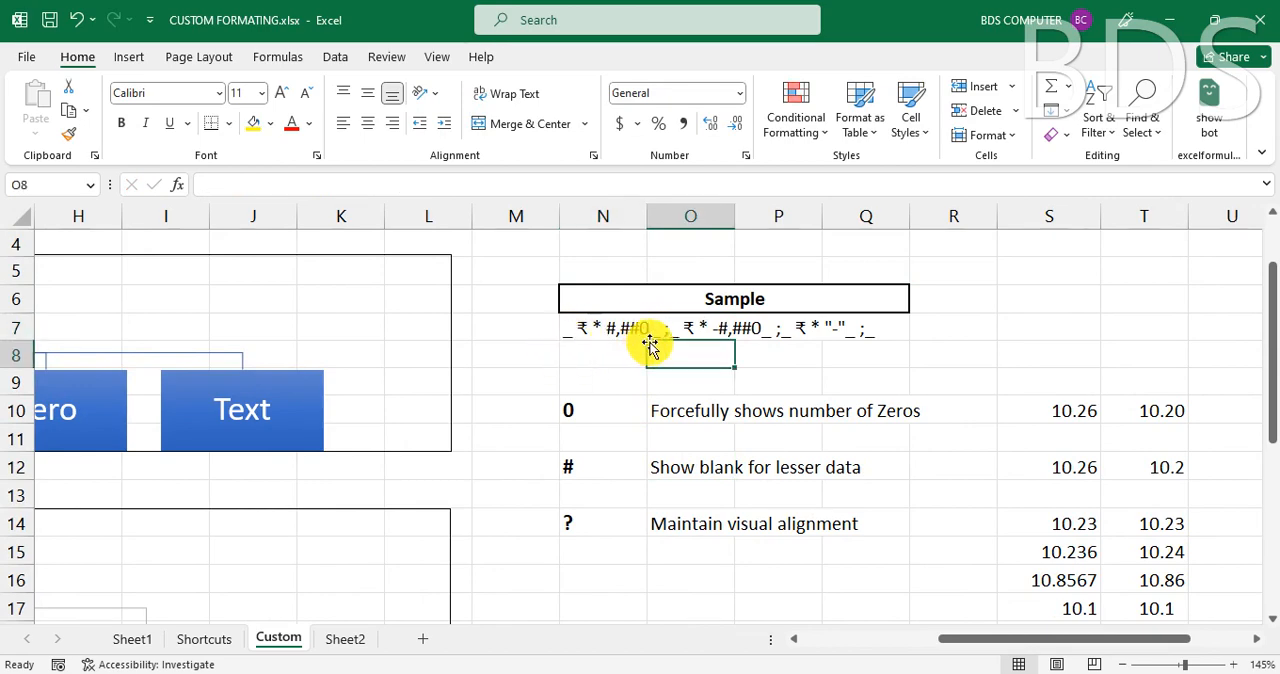
pyautogui.click(624, 328)
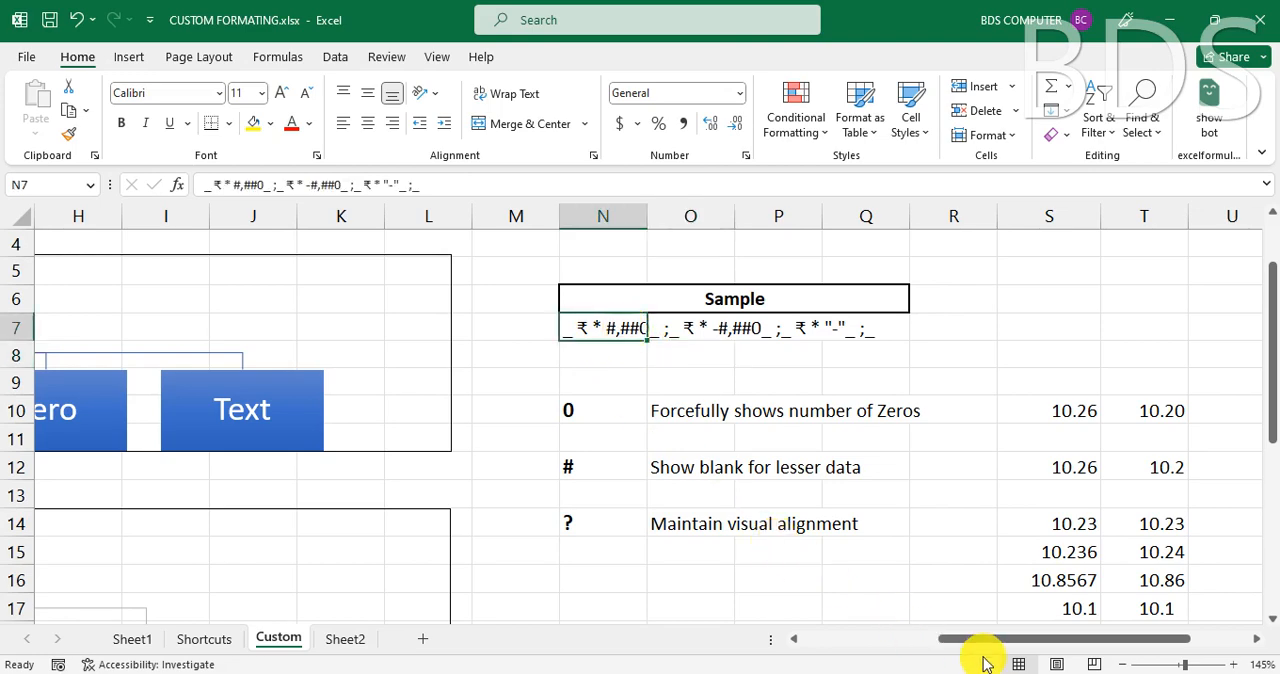
# - Compare the sections of the sample format code with the Positive Numbers, Negative Numbers, Zero and Text boxes of the Custom Format diagram
pyautogui.moveTo(963, 640); pyautogui.dragTo(886, 645)
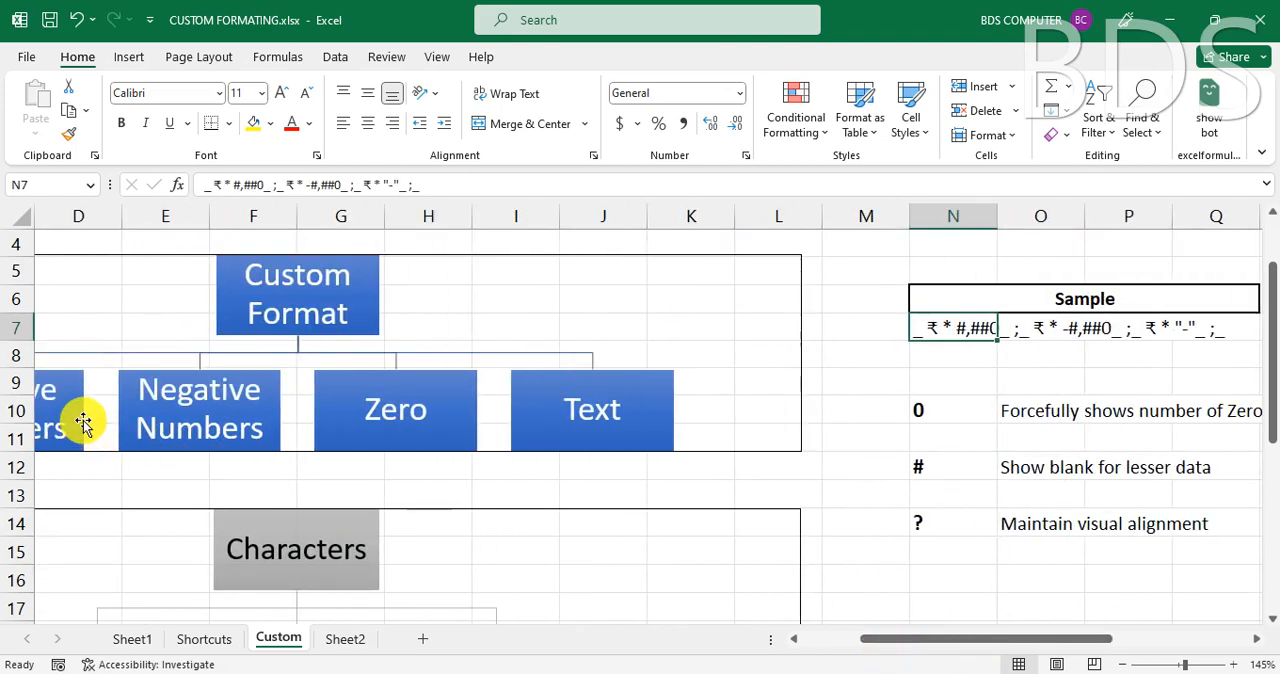
pyautogui.click(83, 423)
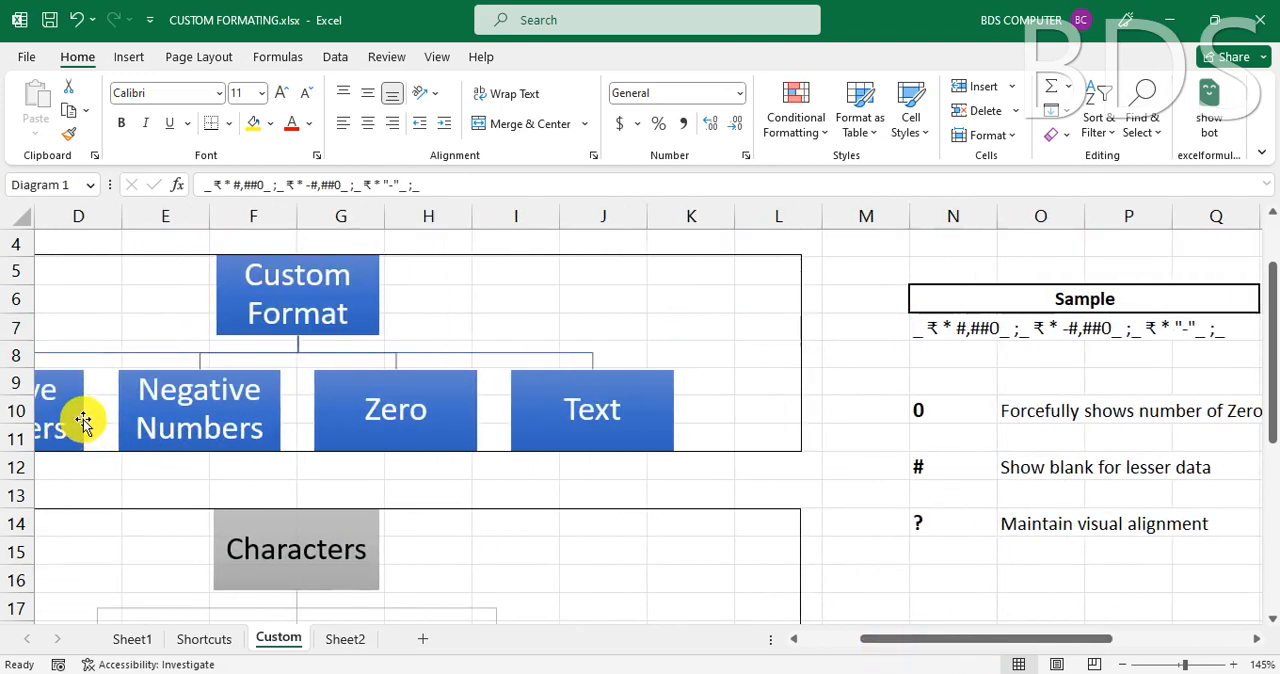
pyautogui.click(1069, 330)
pyautogui.click(272, 395)
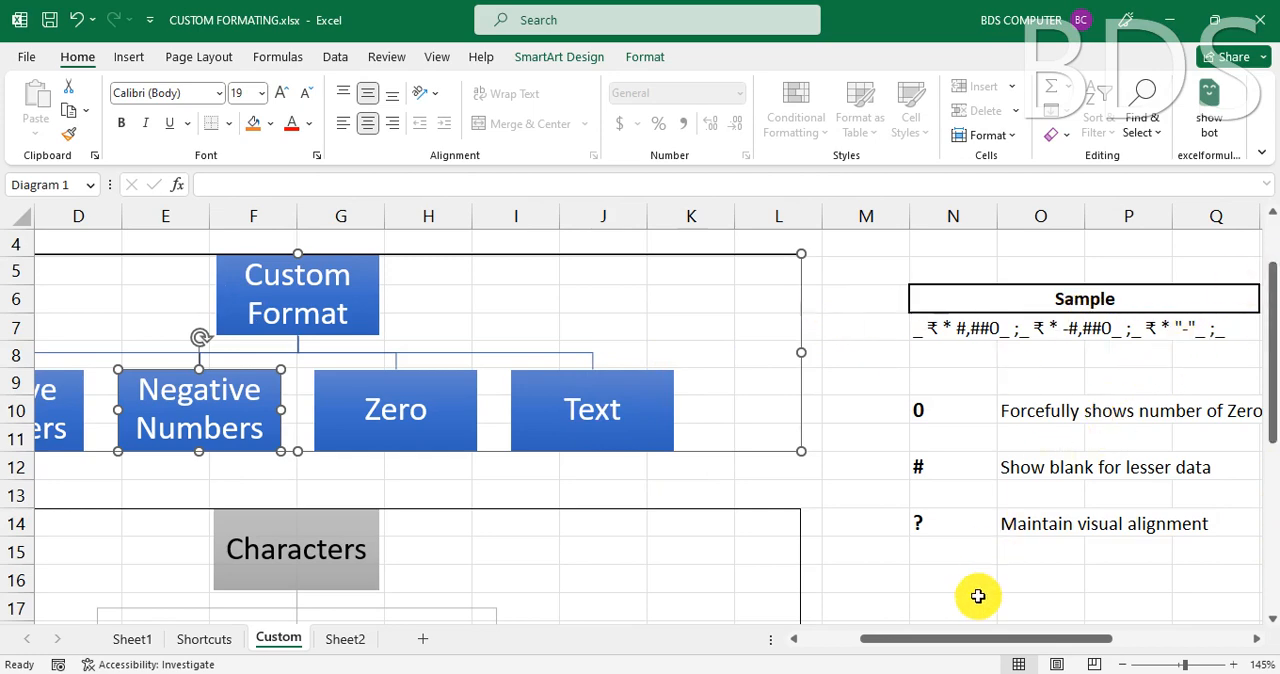
pyautogui.moveTo(914, 640); pyautogui.dragTo(829, 658)
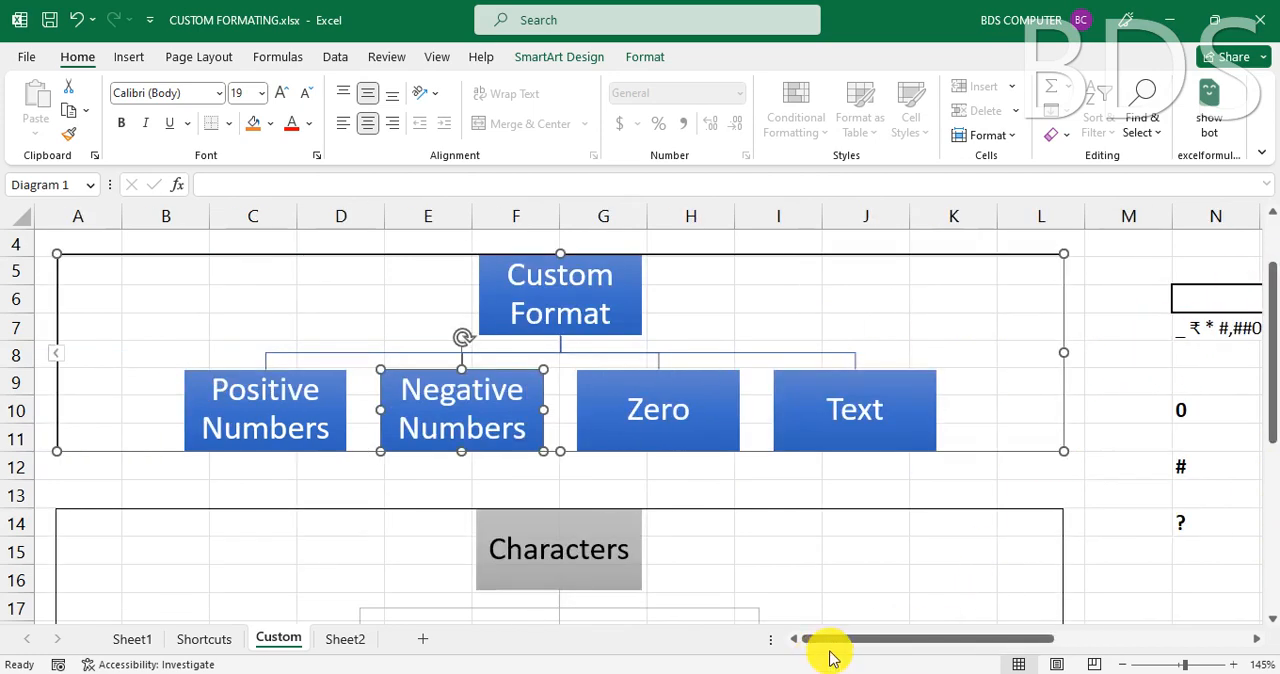
pyautogui.click(1050, 470)
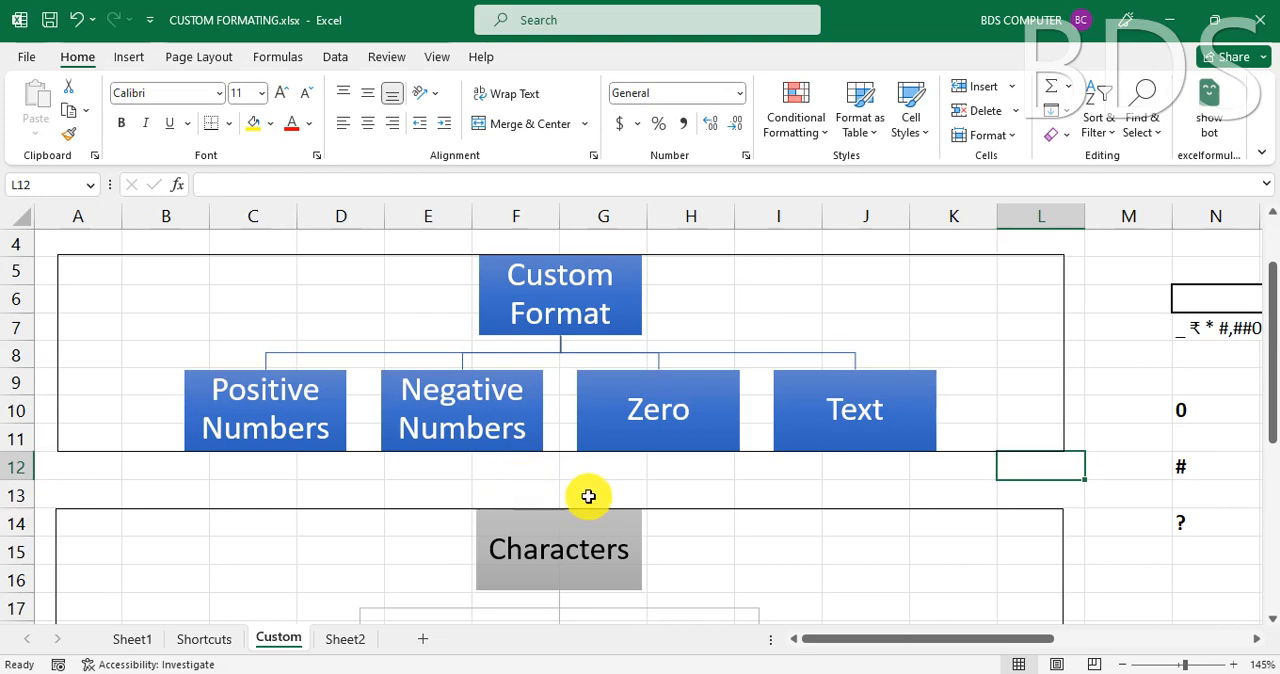
# - Examine the Characters diagram and the symbols listed in row 21 for its Direct and Need Indicator branches
pyautogui.scroll(-3, 590, 497)
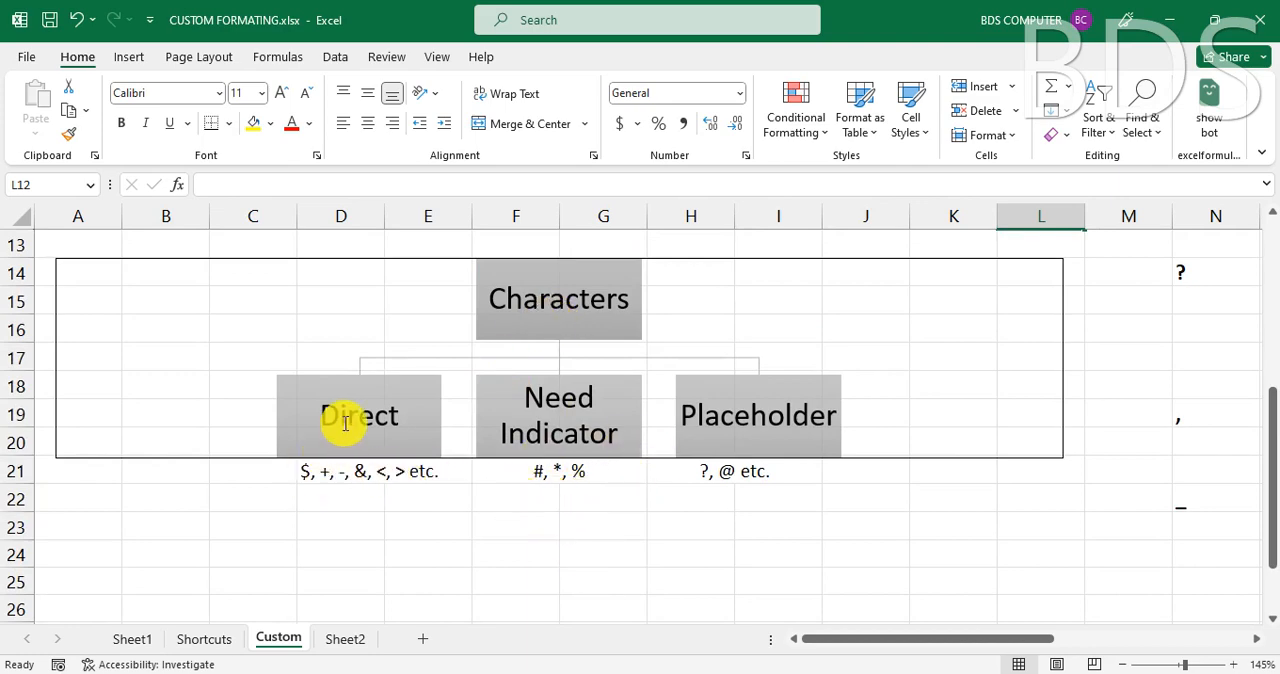
pyautogui.click(457, 522)
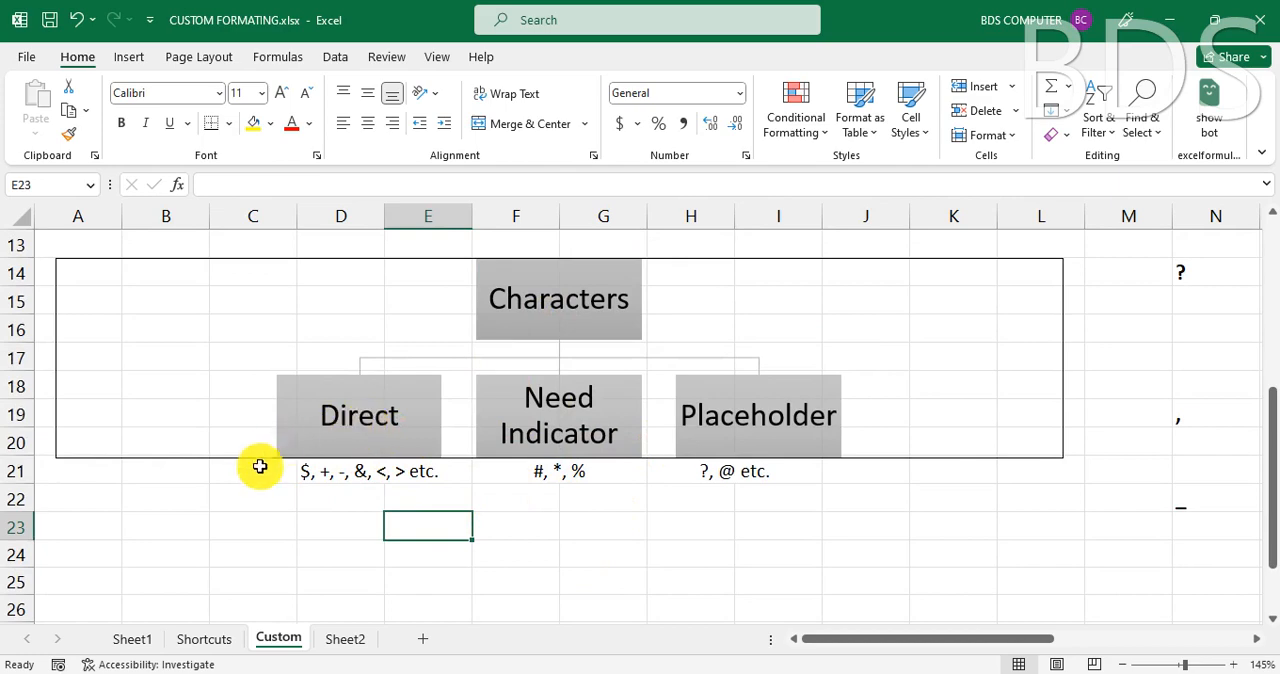
pyautogui.click(306, 475)
pyautogui.click(447, 532)
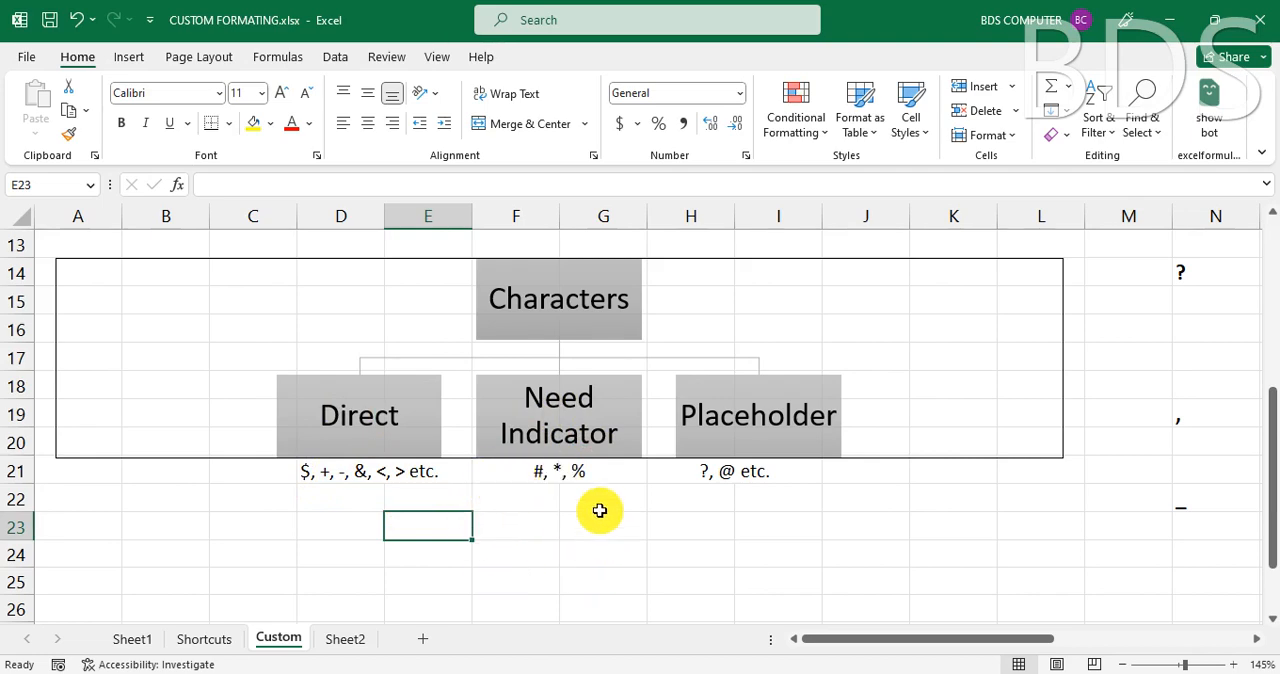
pyautogui.click(580, 477)
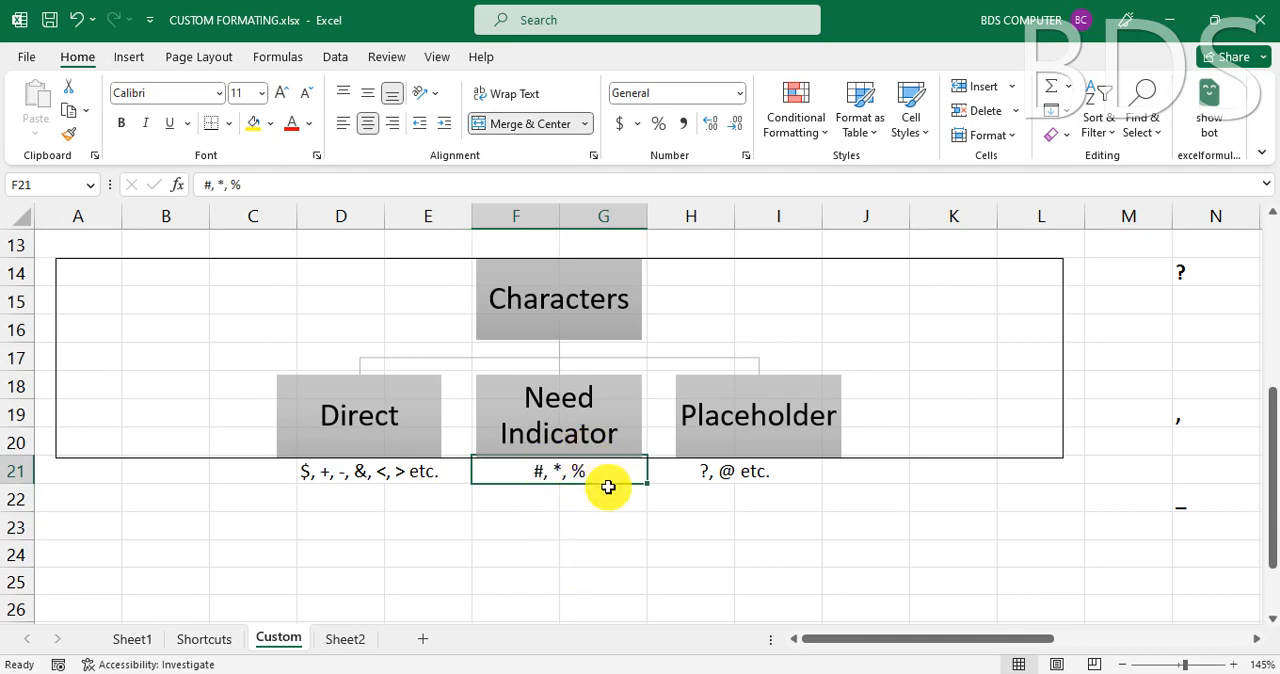
# - Enter 2.1 in cell G23 and apply the custom number format #.## to it
pyautogui.click(598, 527)
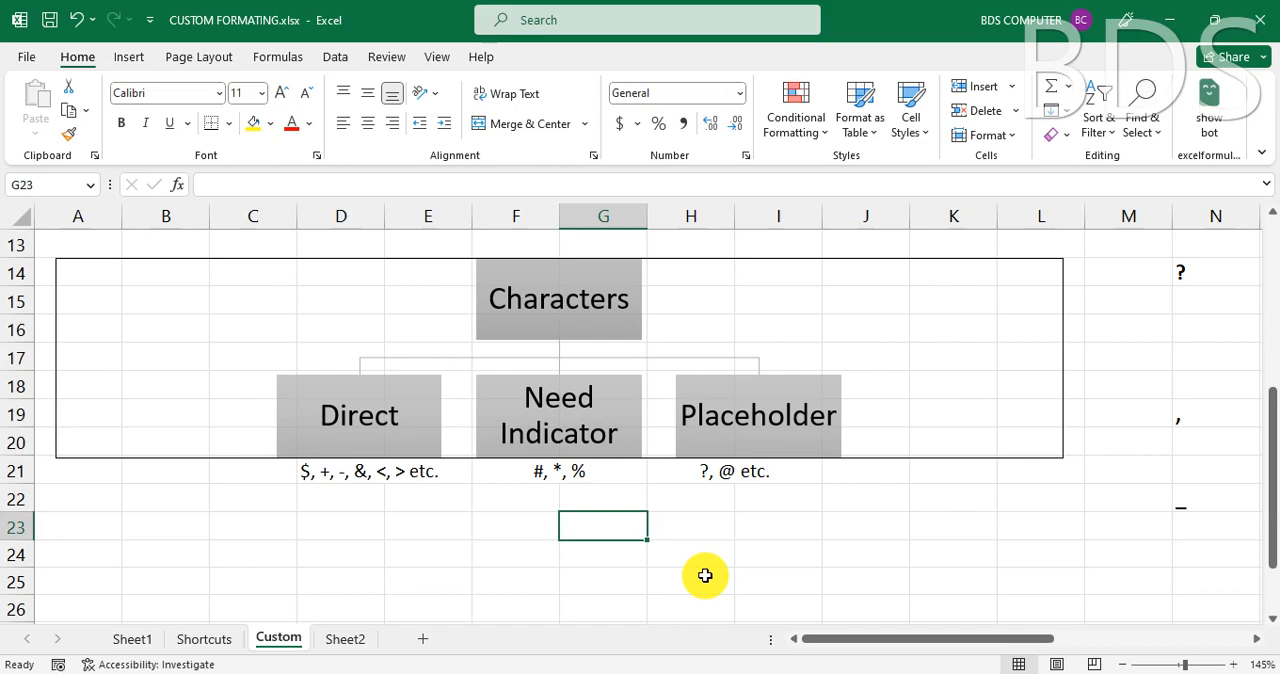
pyautogui.write('2.1')
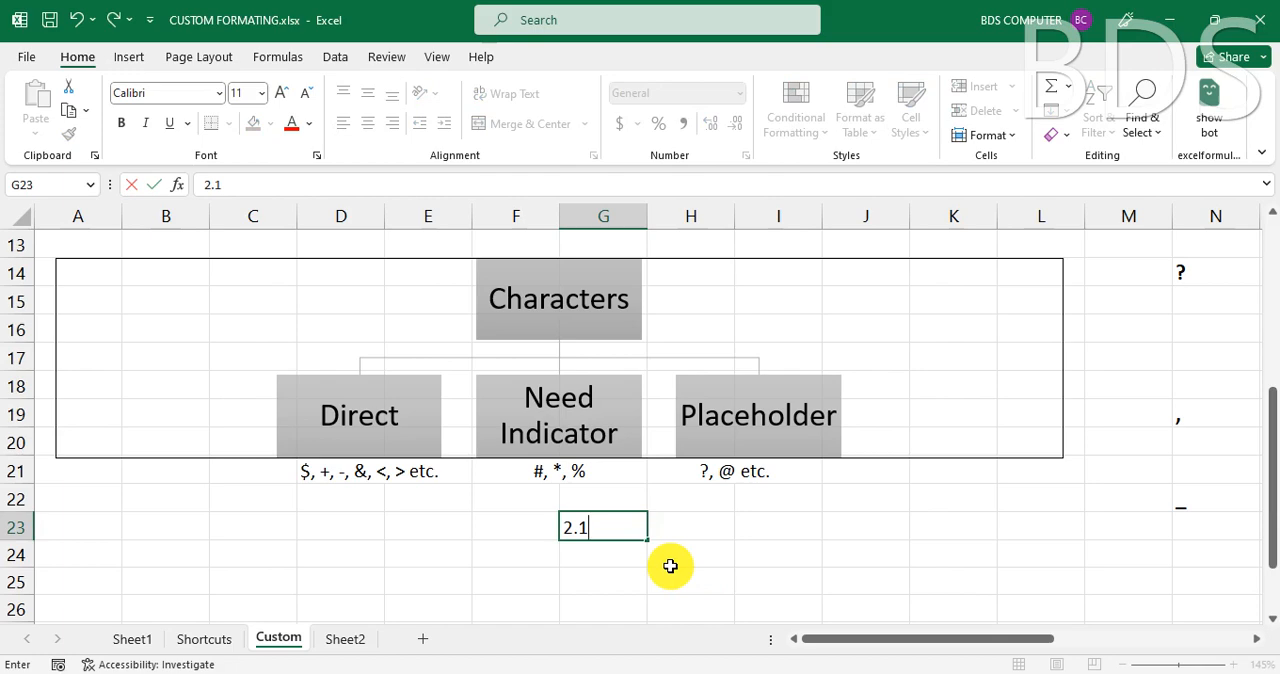
pyautogui.press('Return')
pyautogui.press('Up')
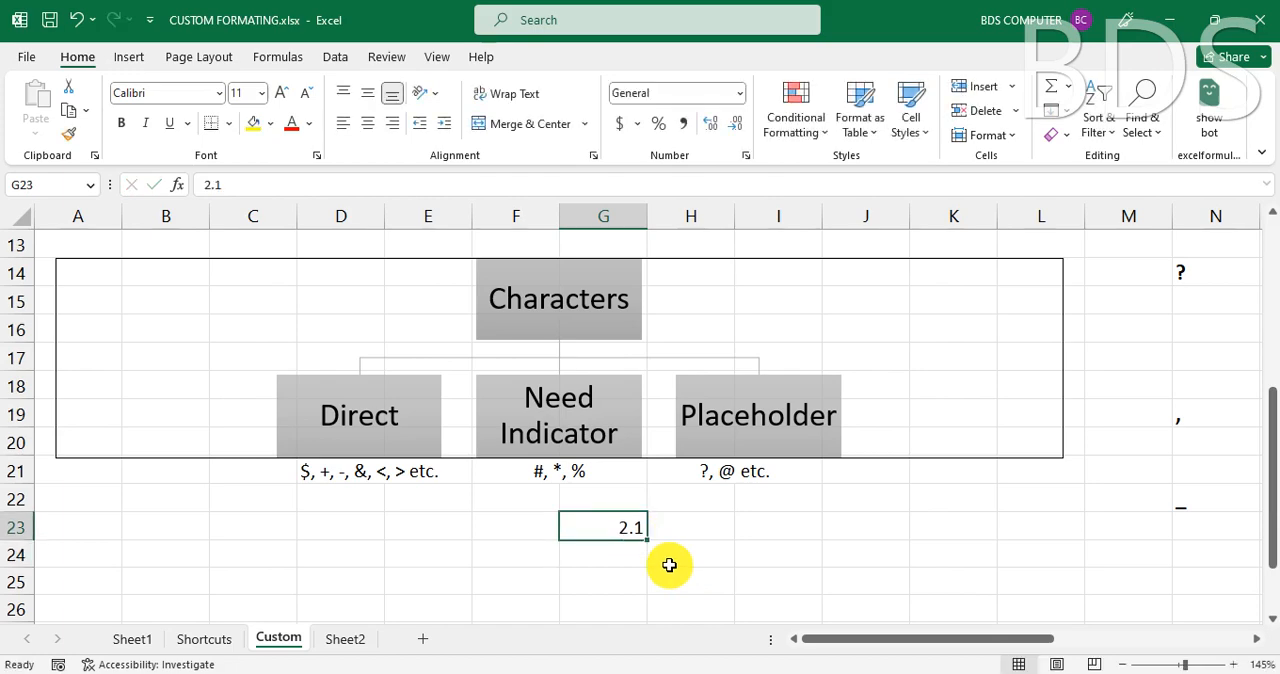
pyautogui.hotkey('ctrl', '1')
pyautogui.click(432, 330)
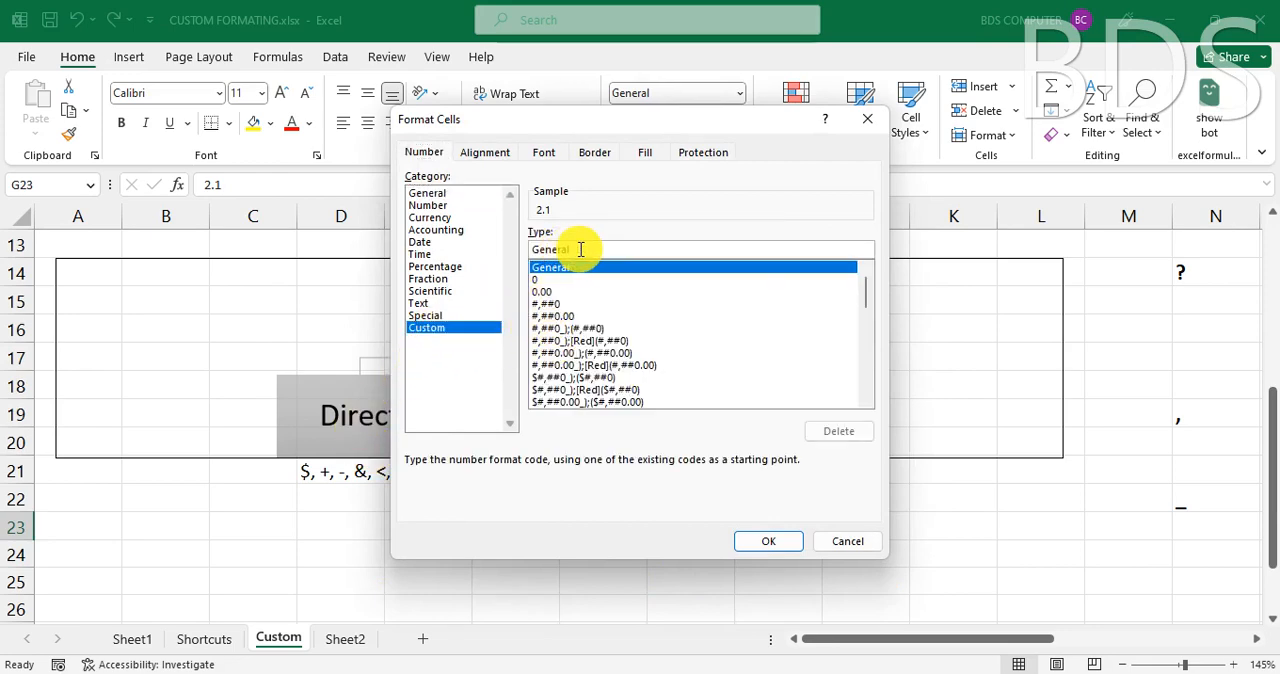
pyautogui.press('BackSpace')
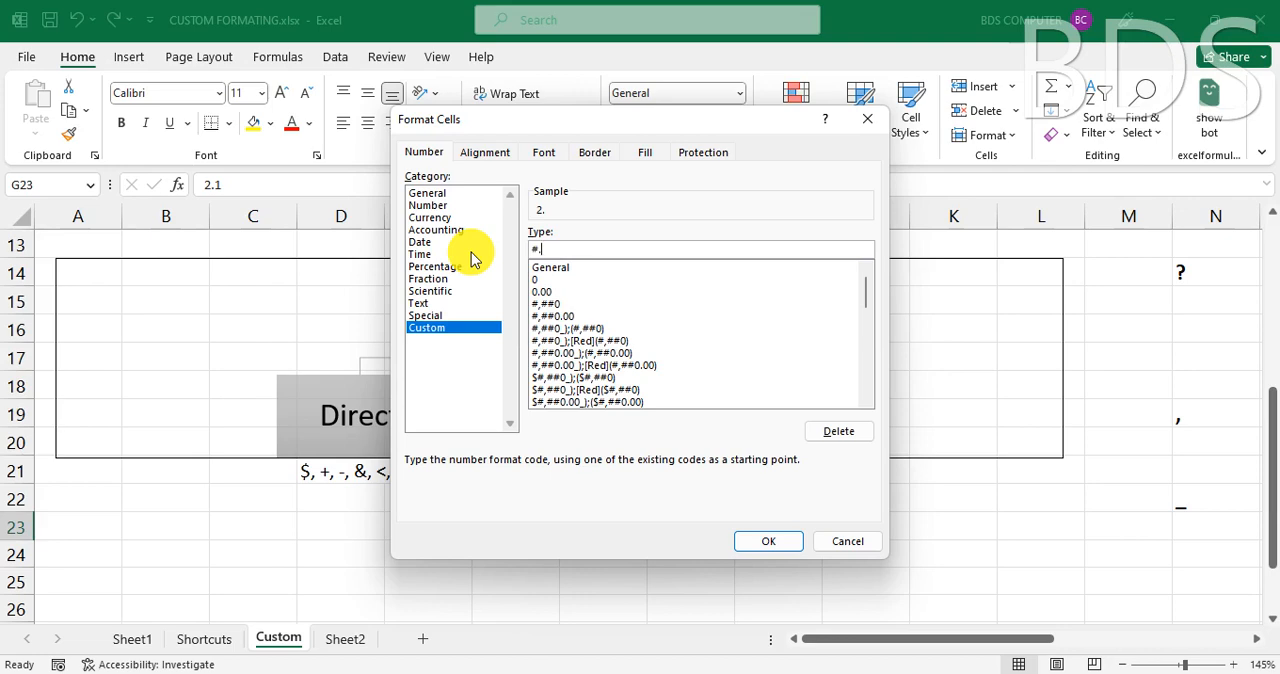
pyautogui.click(776, 541)
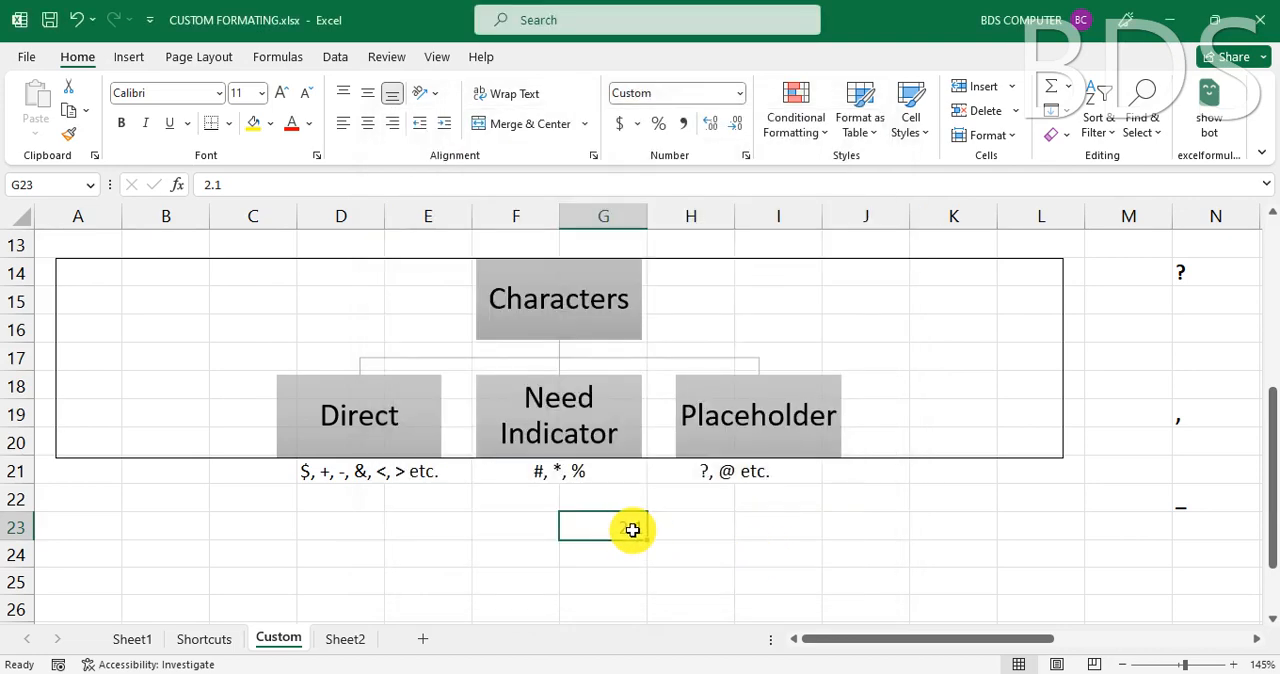
# - Replace the value in cell G23 with 56.3254 and reselect the cell
pyautogui.write('56.3254')
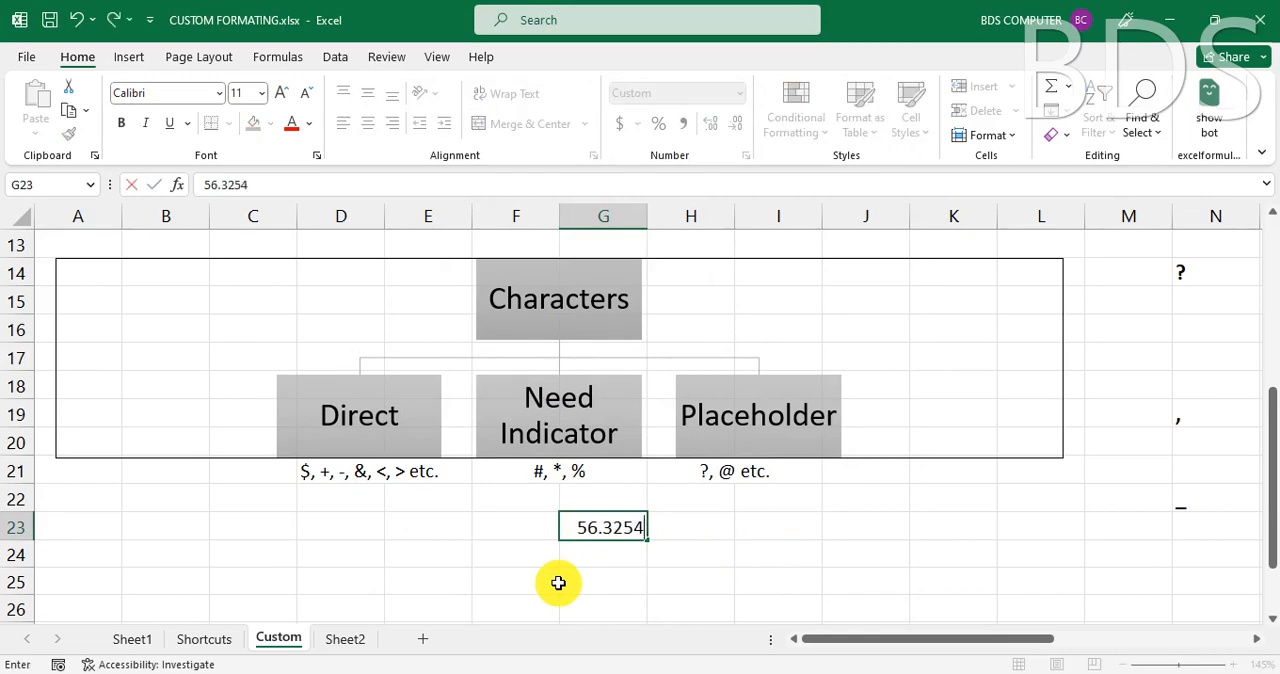
pyautogui.press('Return')
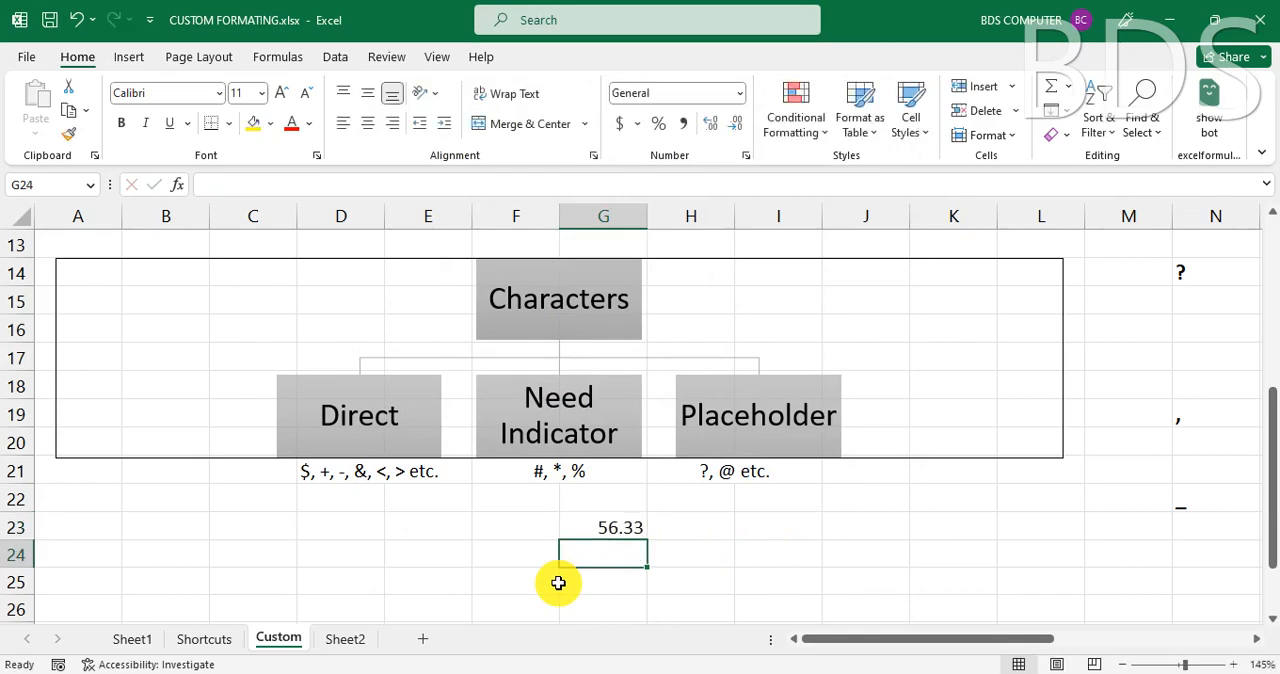
pyautogui.click(620, 526)
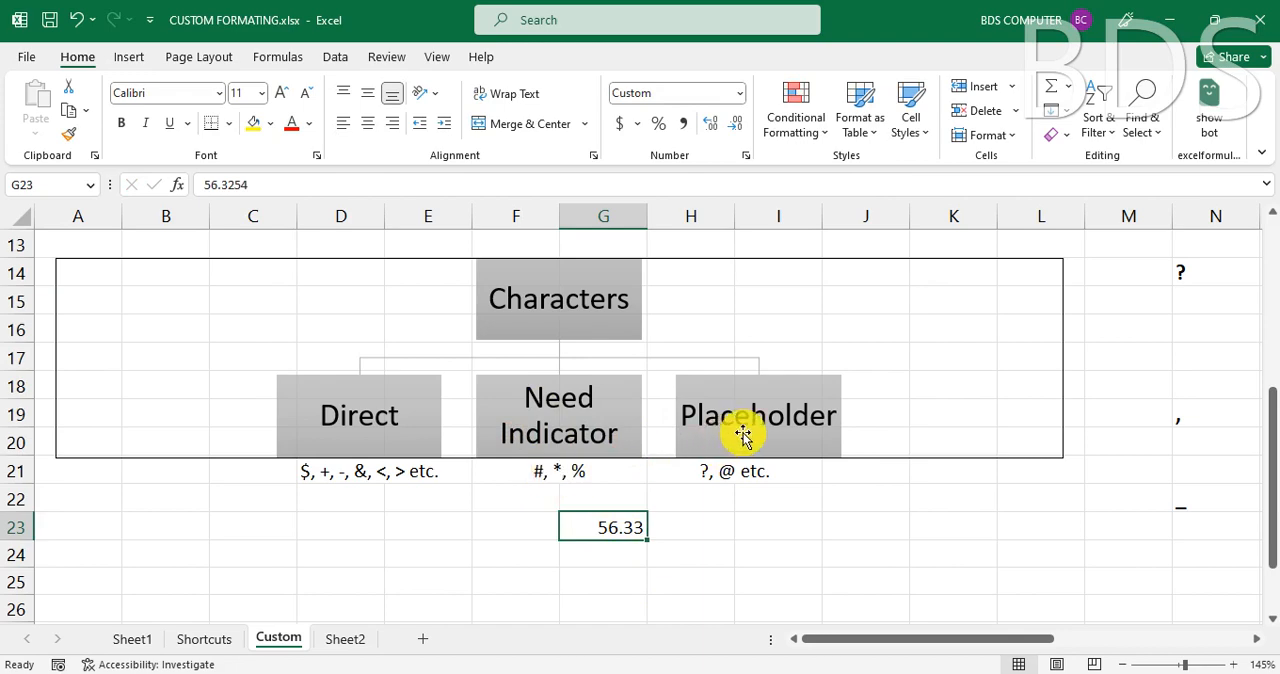
# - Examine the Placeholder characters in cell H21 and the format symbol explanations with their sample values in columns N to T
pyautogui.click(706, 476)
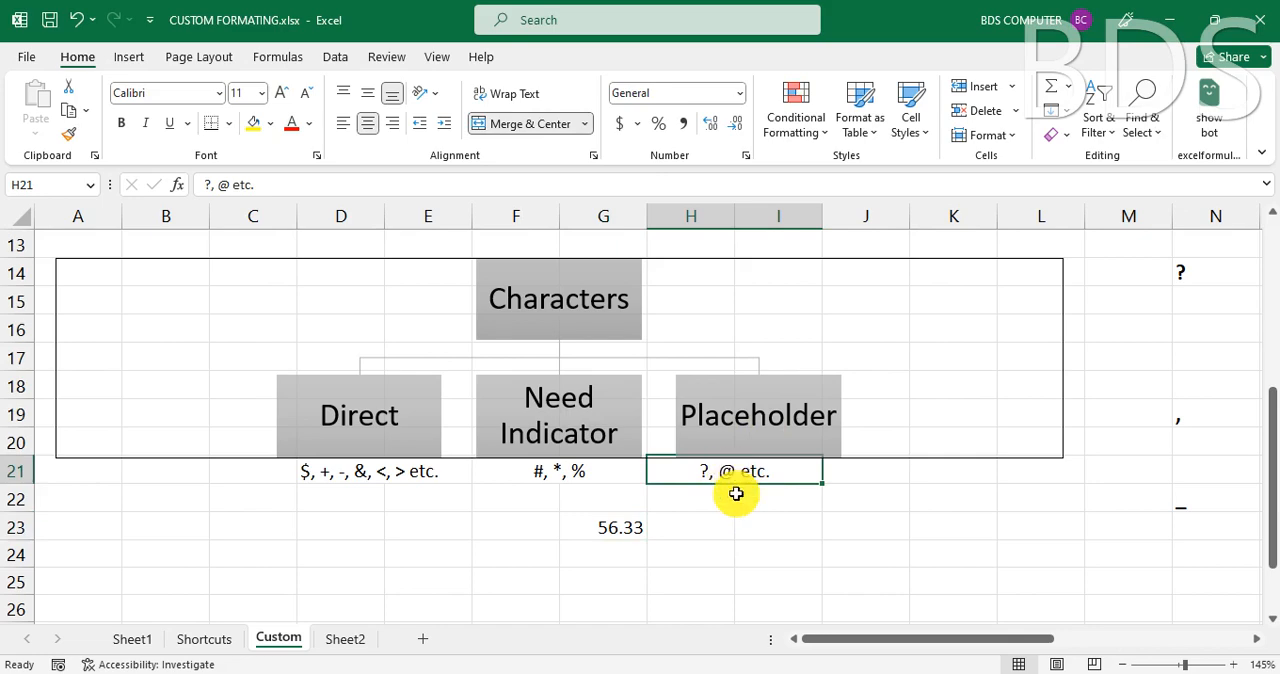
pyautogui.click(792, 548)
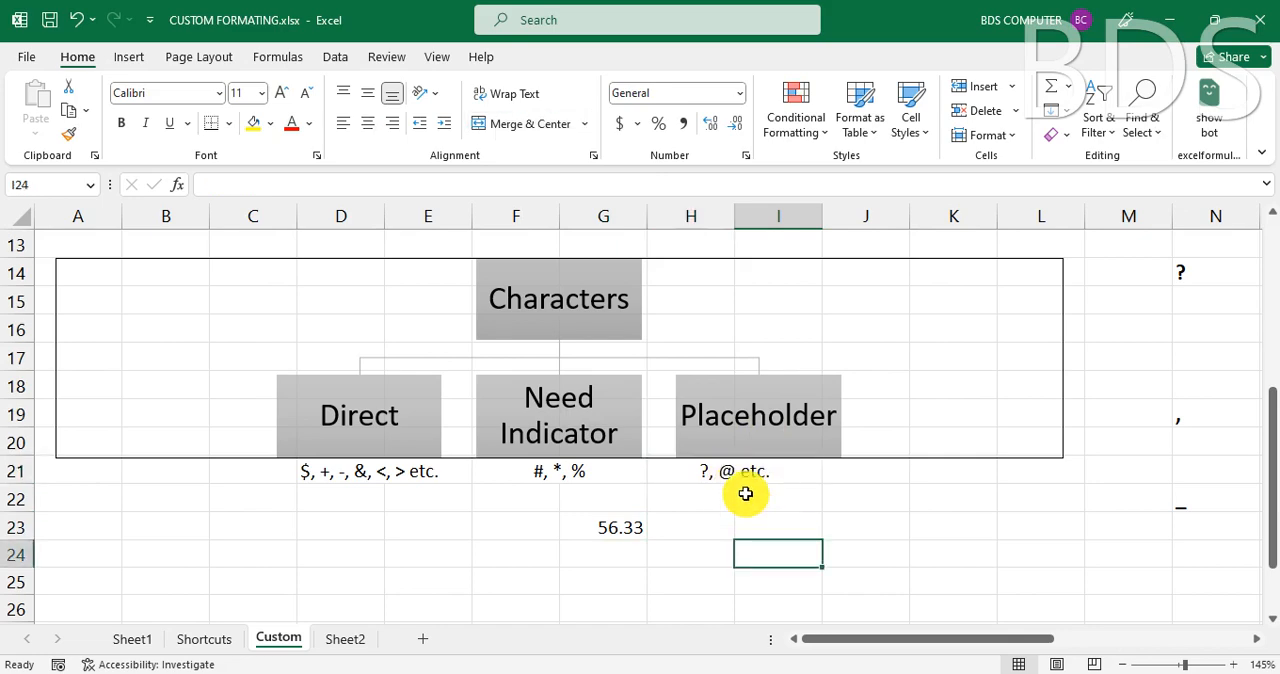
pyautogui.moveTo(735, 670)
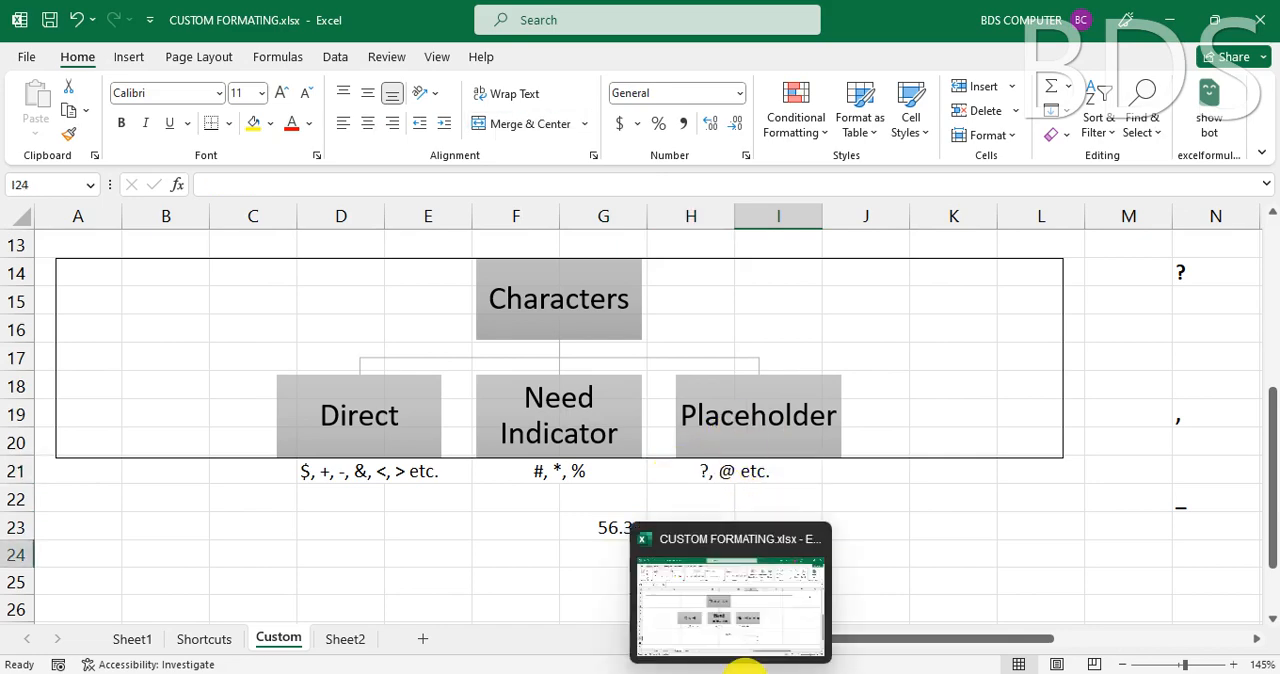
pyautogui.click(706, 472)
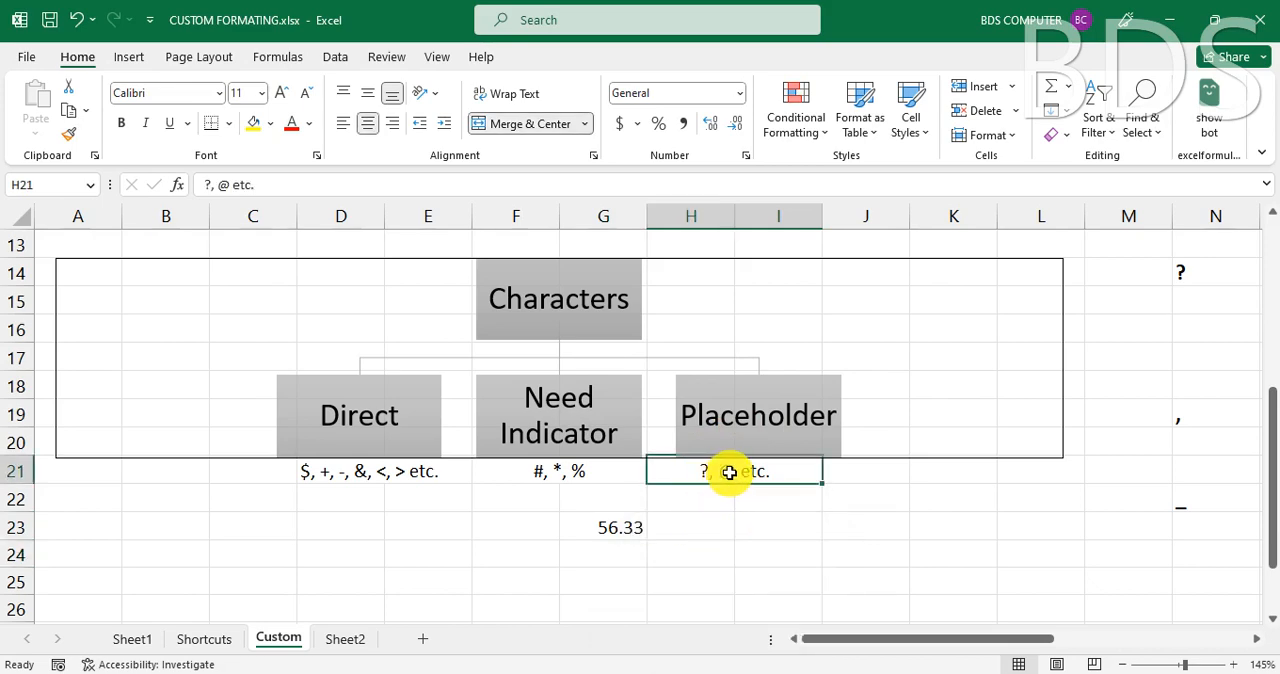
pyautogui.moveTo(851, 640); pyautogui.dragTo(1023, 648)
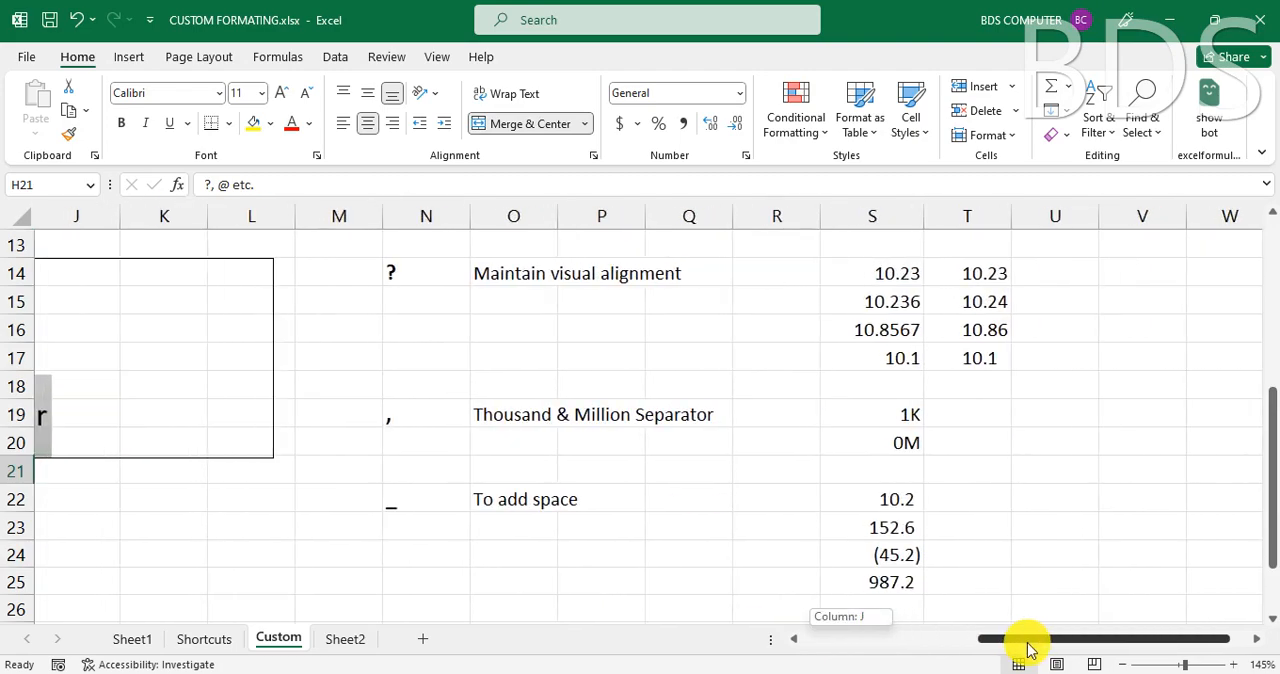
pyautogui.click(672, 510)
pyautogui.scroll(4, 672, 510)
pyautogui.scroll(-2, 672, 510)
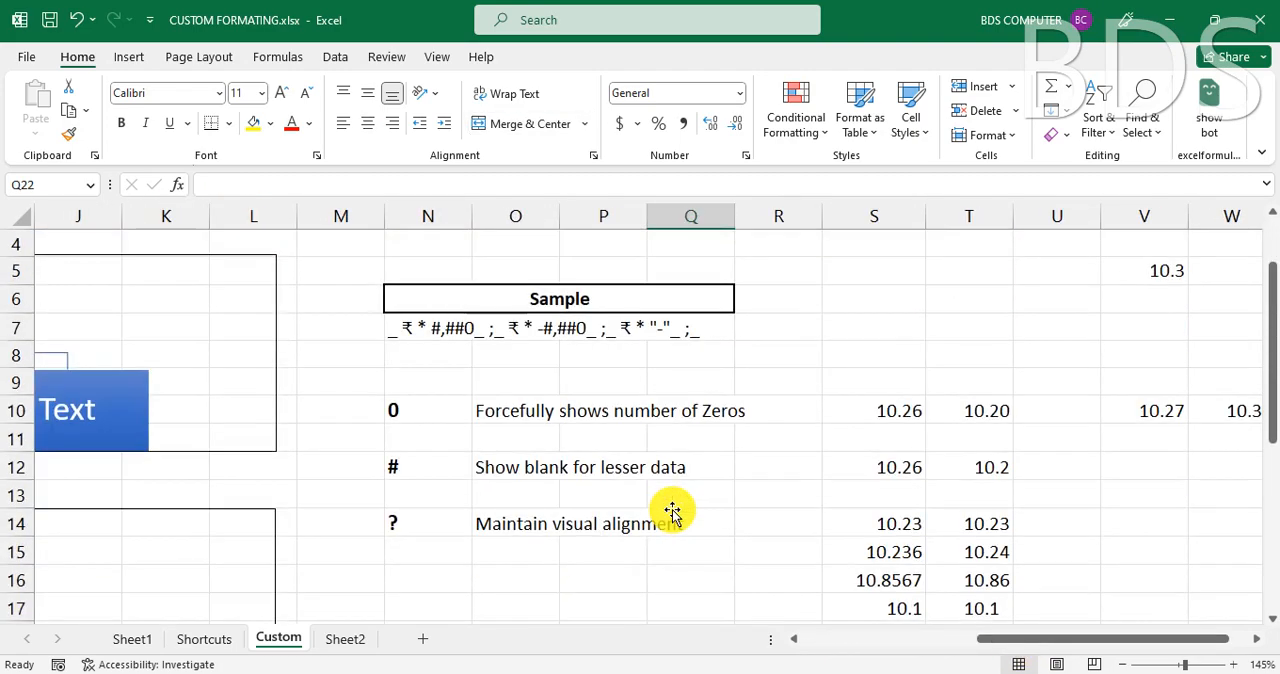
# - Make the format symbol descriptions in column O bold
pyautogui.click(417, 325)
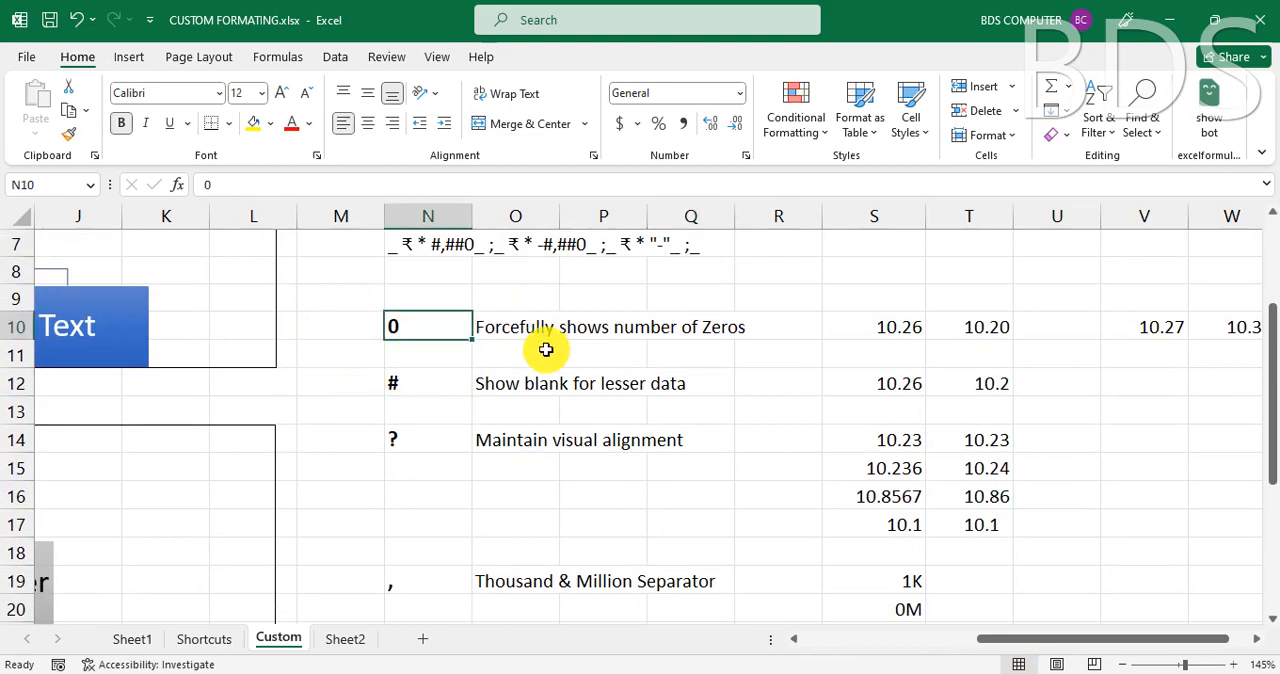
pyautogui.click(507, 333)
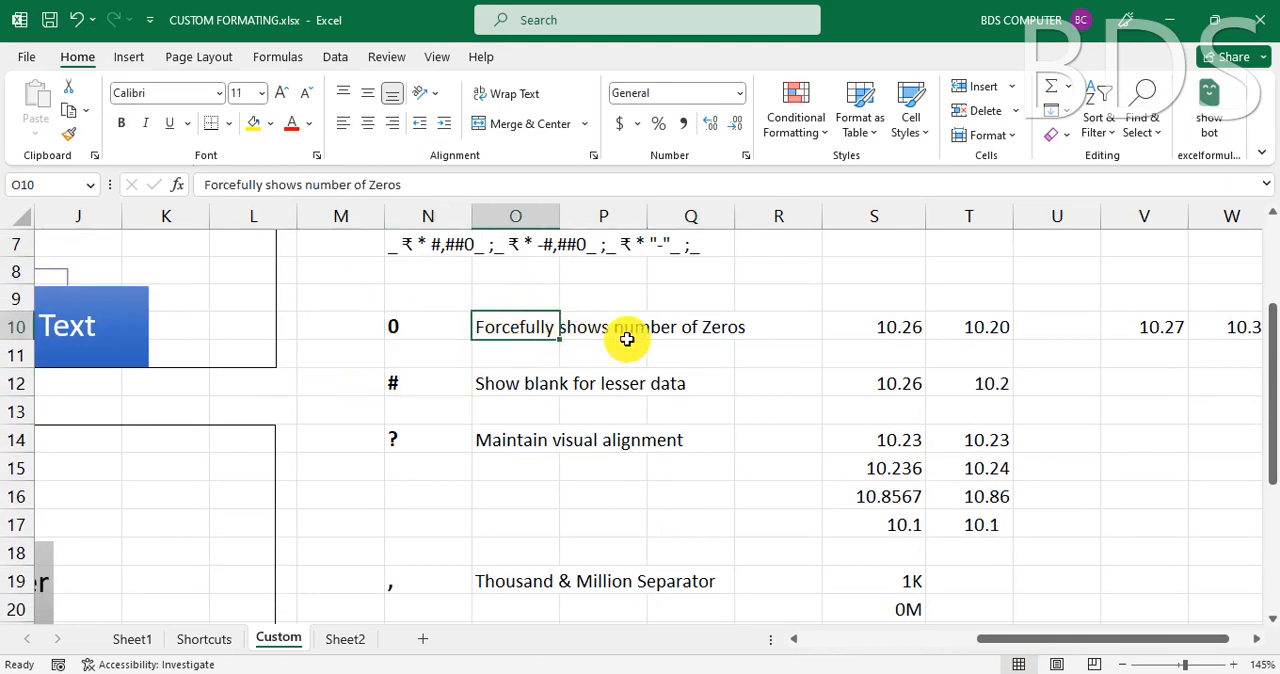
pyautogui.click(122, 123)
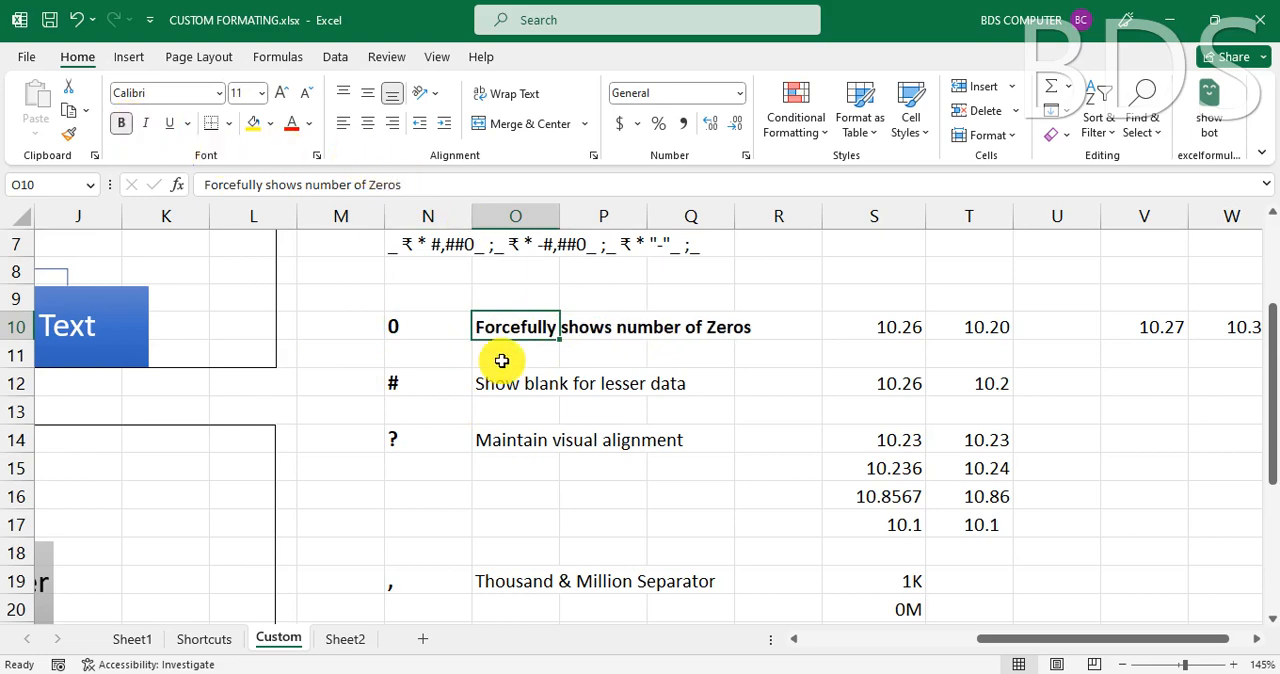
pyautogui.click(606, 346)
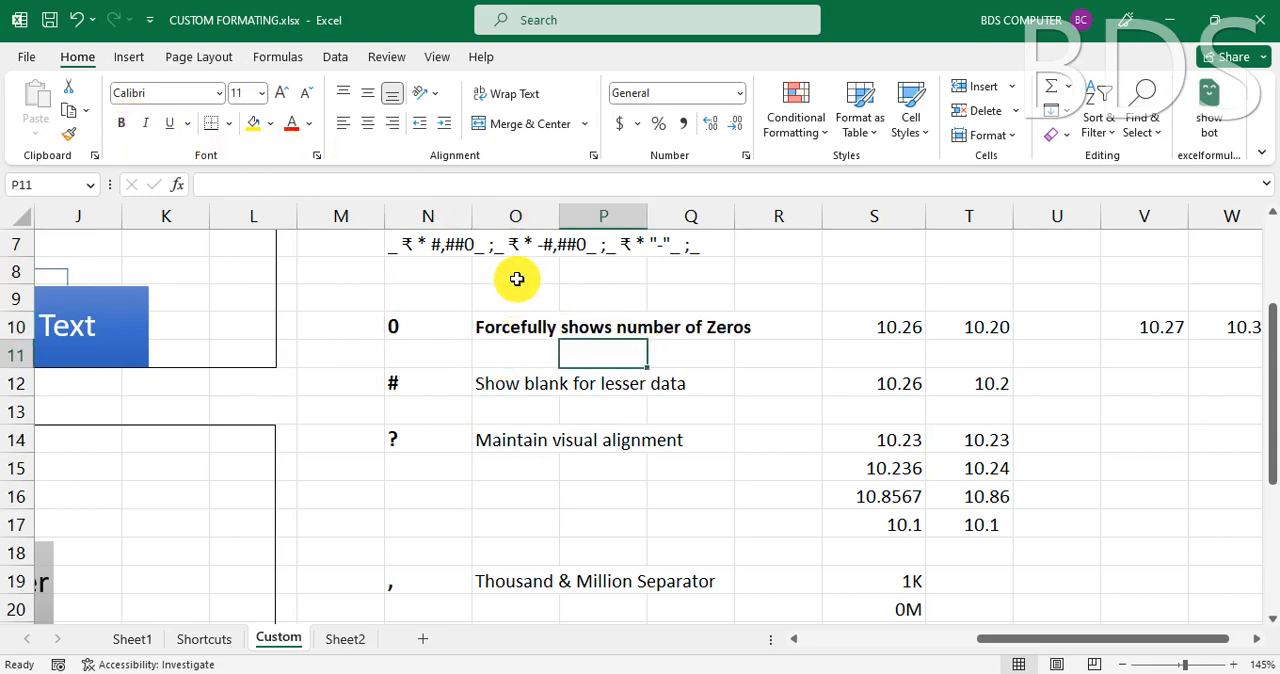
pyautogui.click(517, 216)
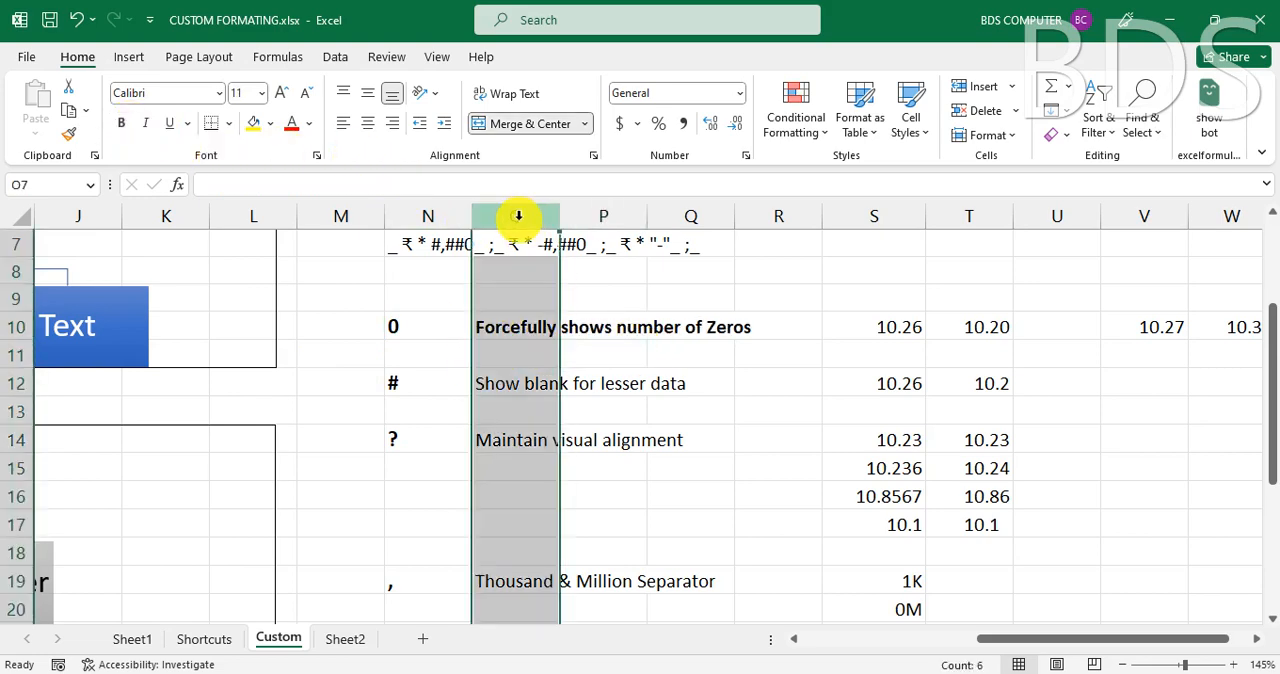
pyautogui.click(122, 123)
pyautogui.click(706, 422)
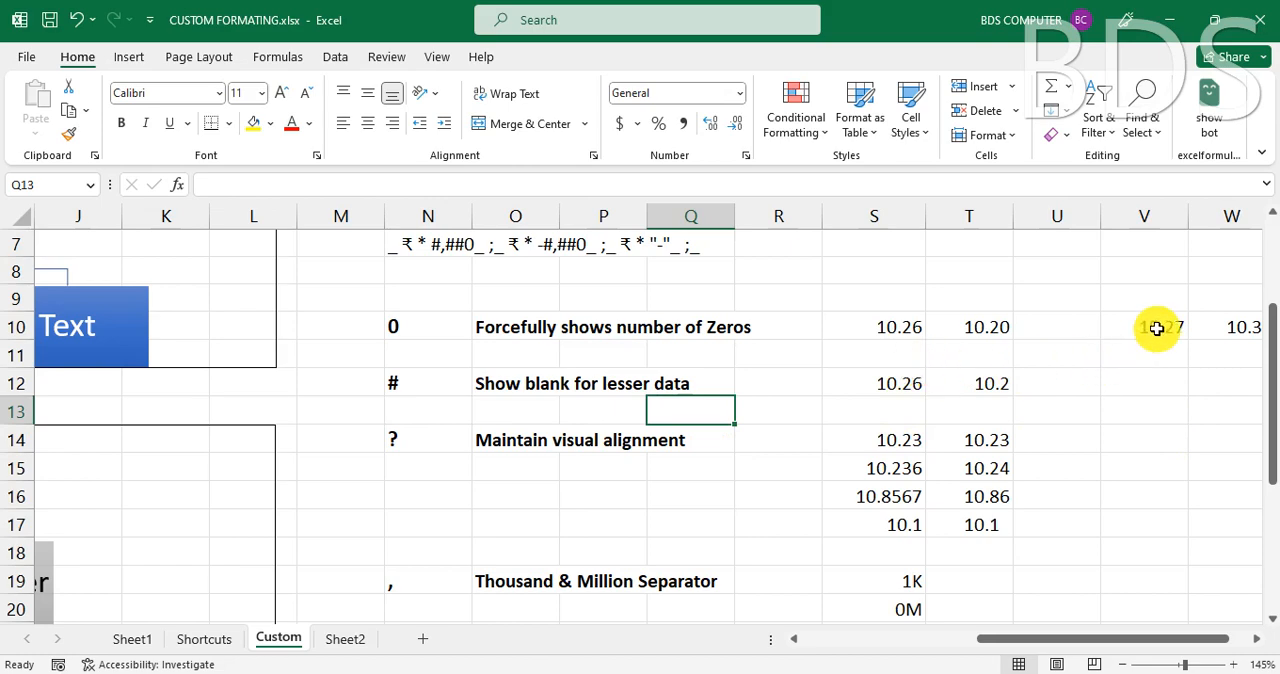
# - Clear all contents and formatting from cells V10 and W10
pyautogui.moveTo(1156, 328); pyautogui.dragTo(1234, 323)
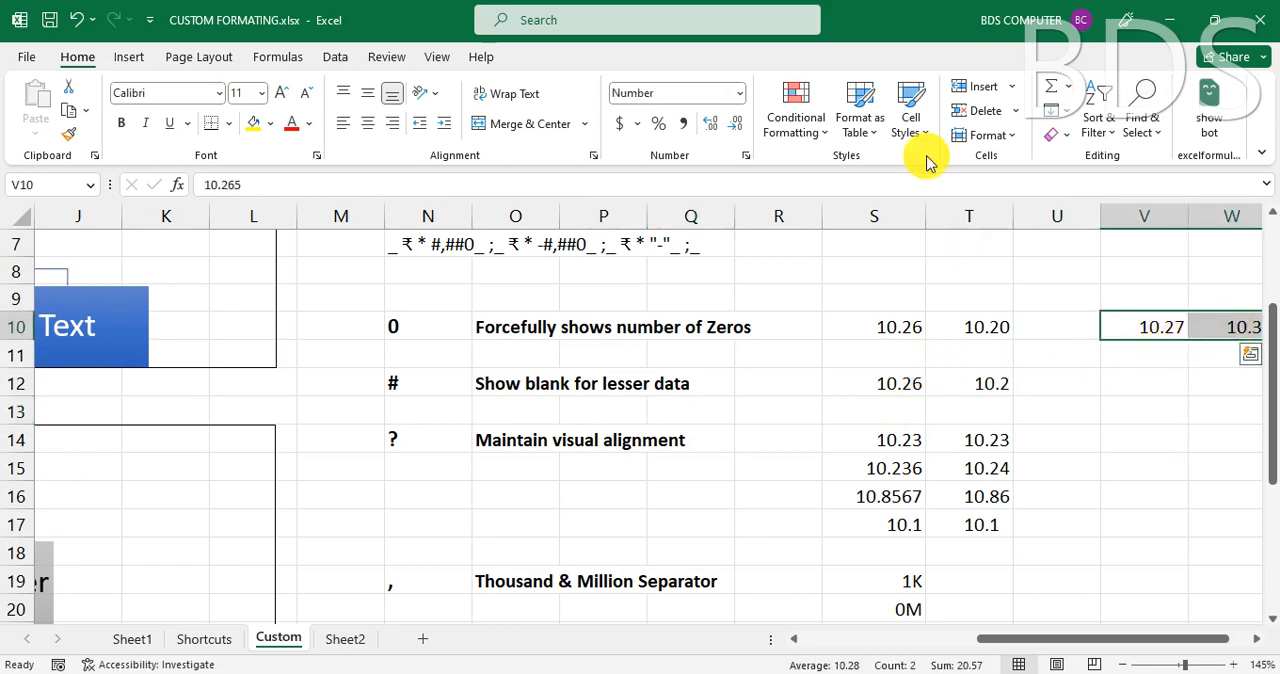
pyautogui.click(1058, 134)
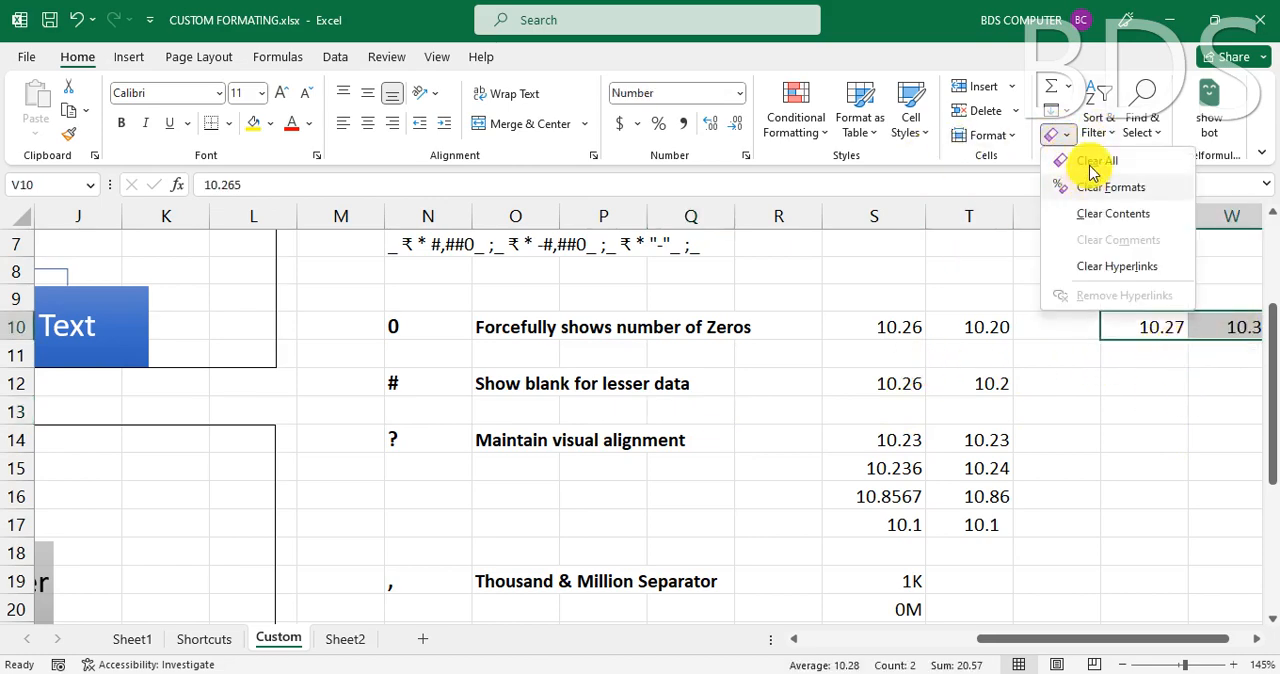
pyautogui.click(1092, 161)
# - Enter 10.56 in both cell V10 and cell W10
pyautogui.click(1155, 325)
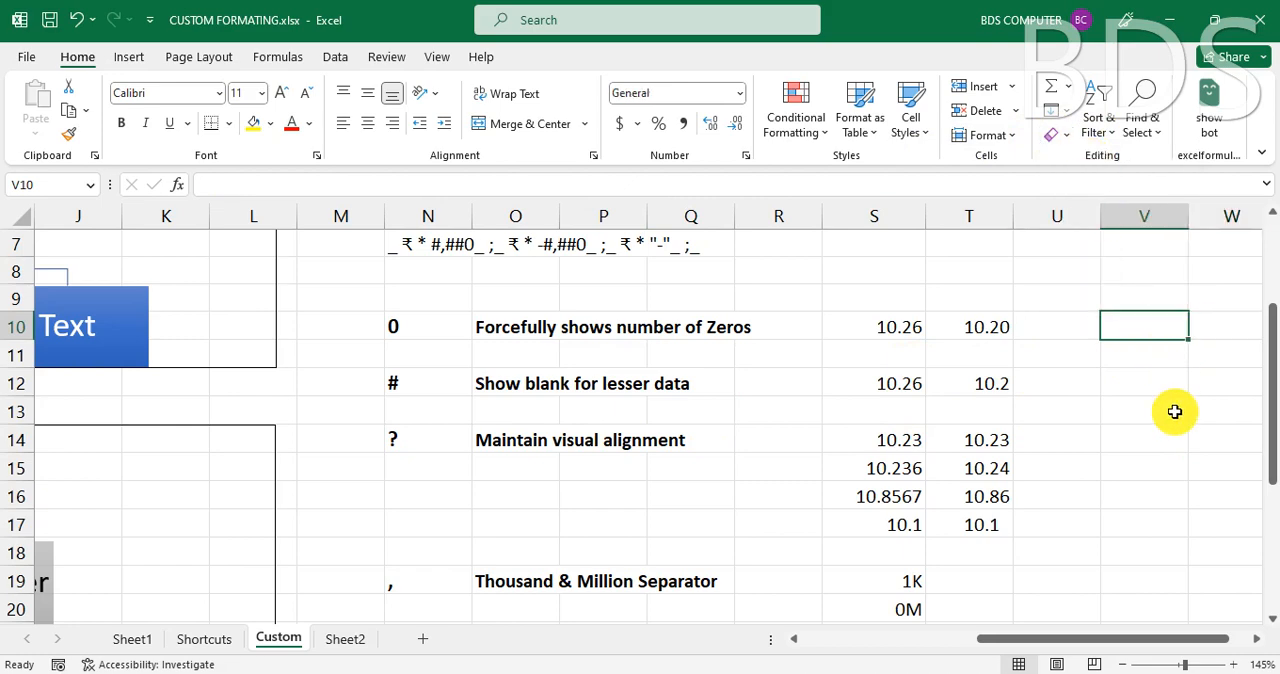
pyautogui.write('10.5')
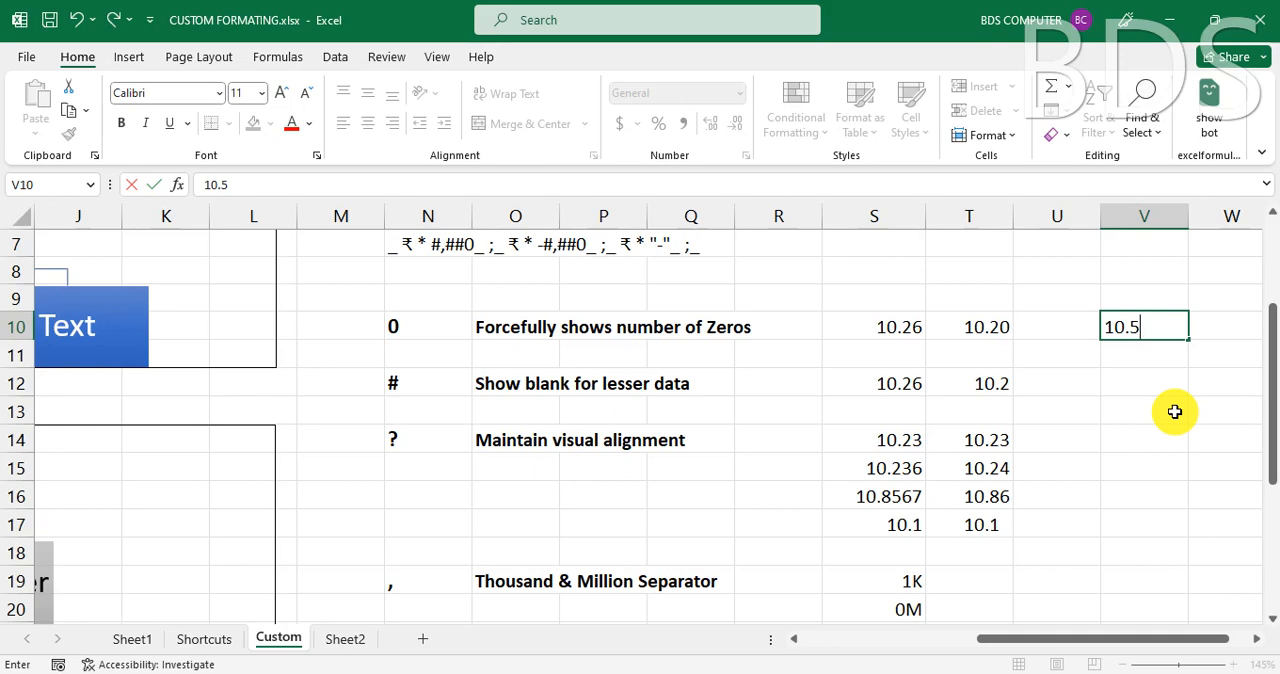
pyautogui.write('6')
pyautogui.press('Tab')
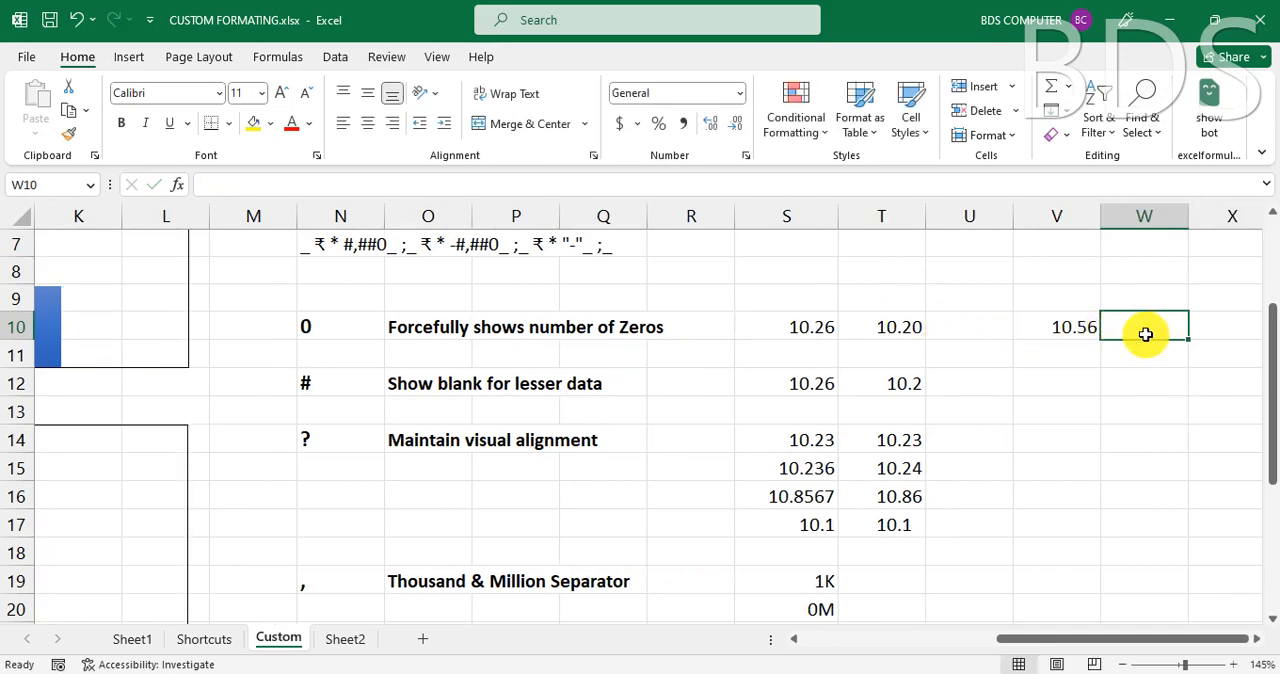
pyautogui.click(1062, 333)
pyautogui.click(1128, 333)
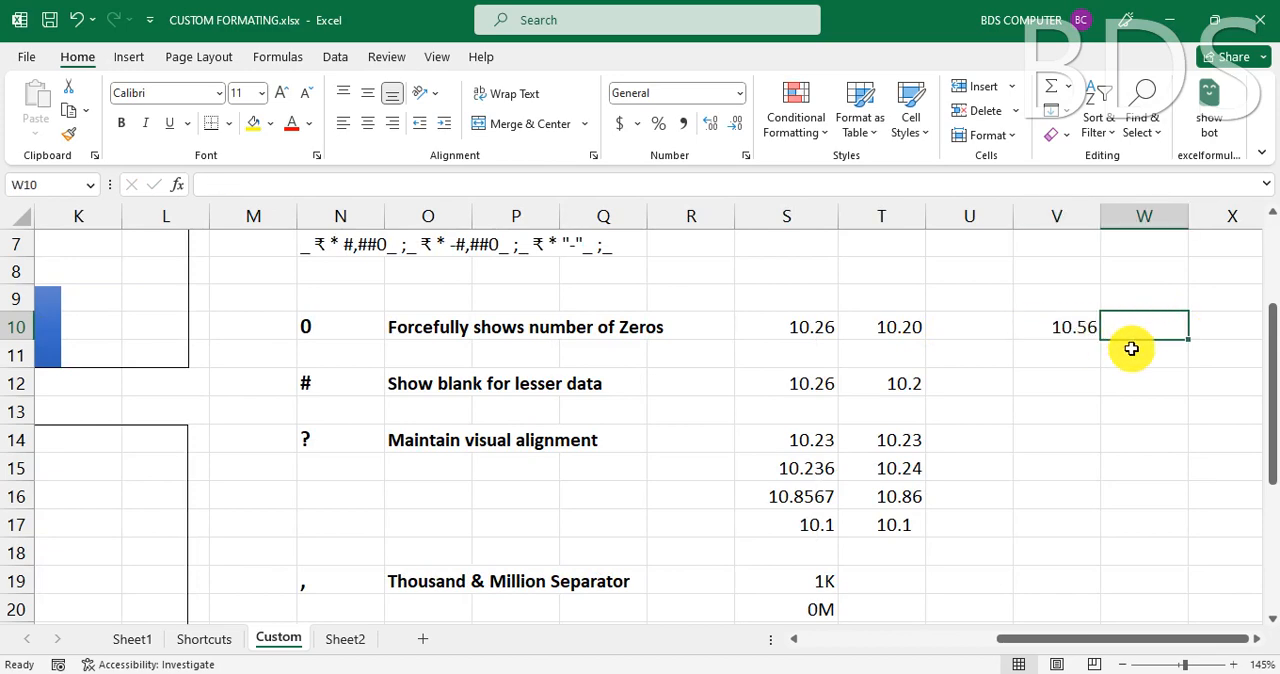
pyautogui.write('10.56')
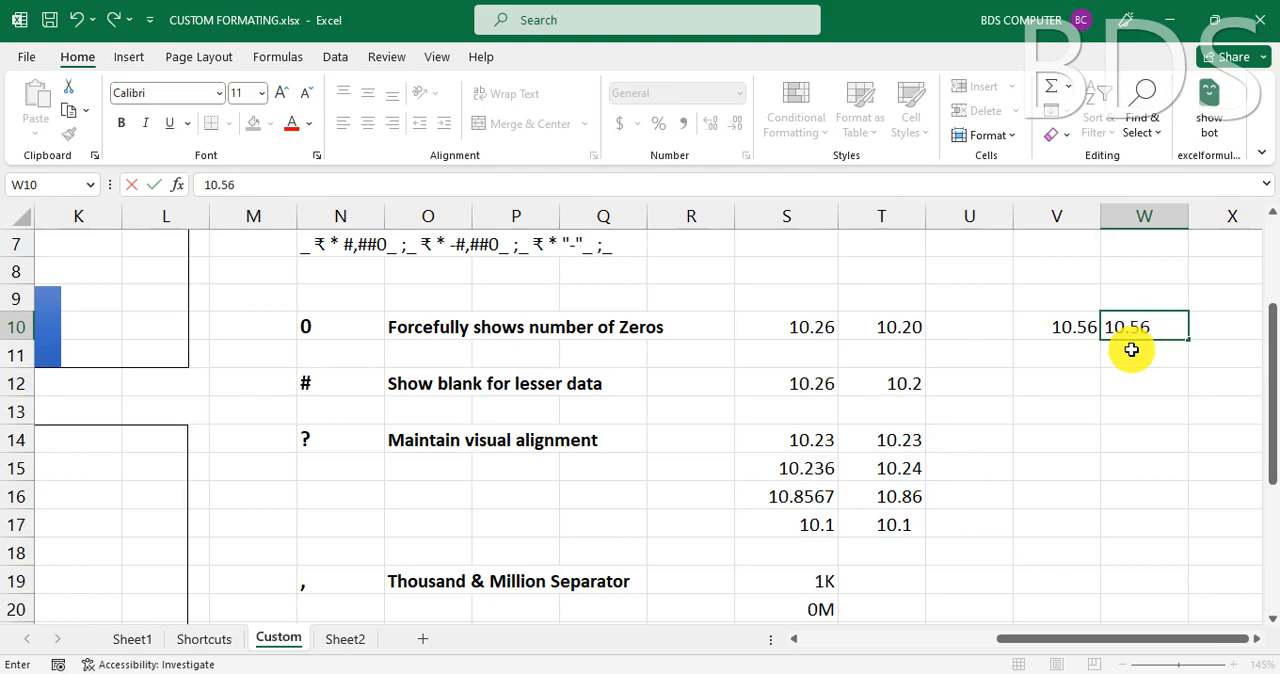
pyautogui.press('Return')
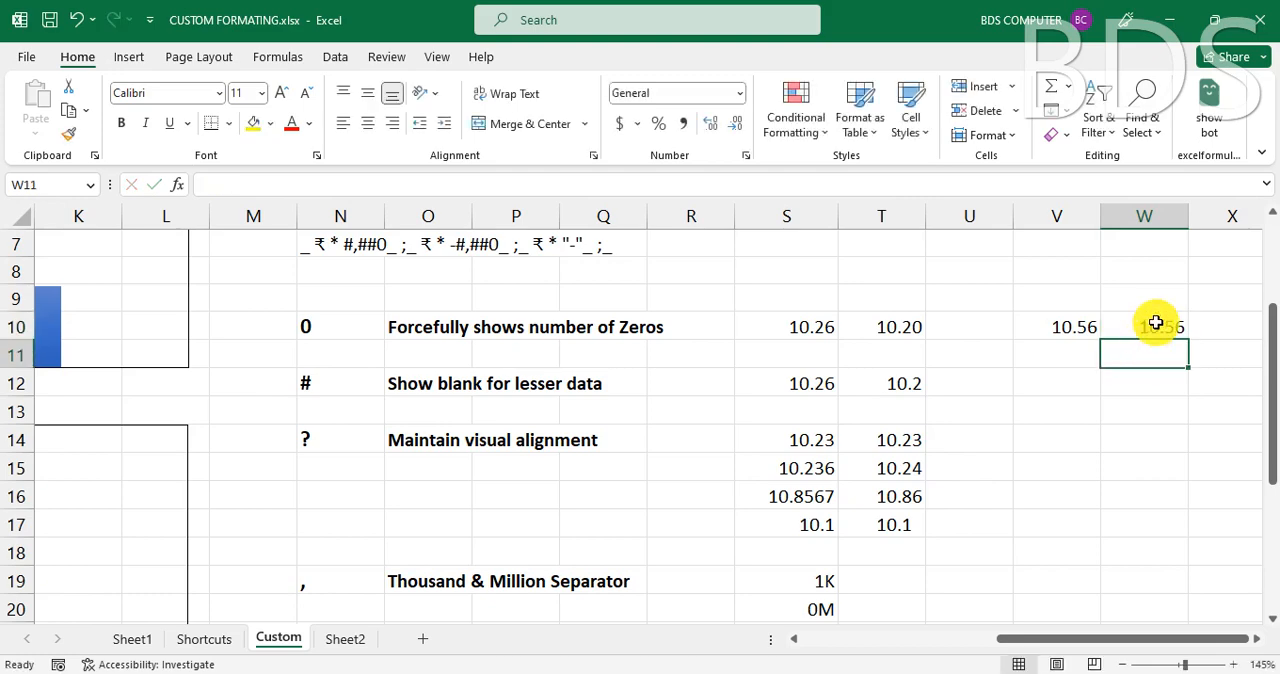
# - Apply the custom number format 0.0 to cell W10
pyautogui.press('Up')
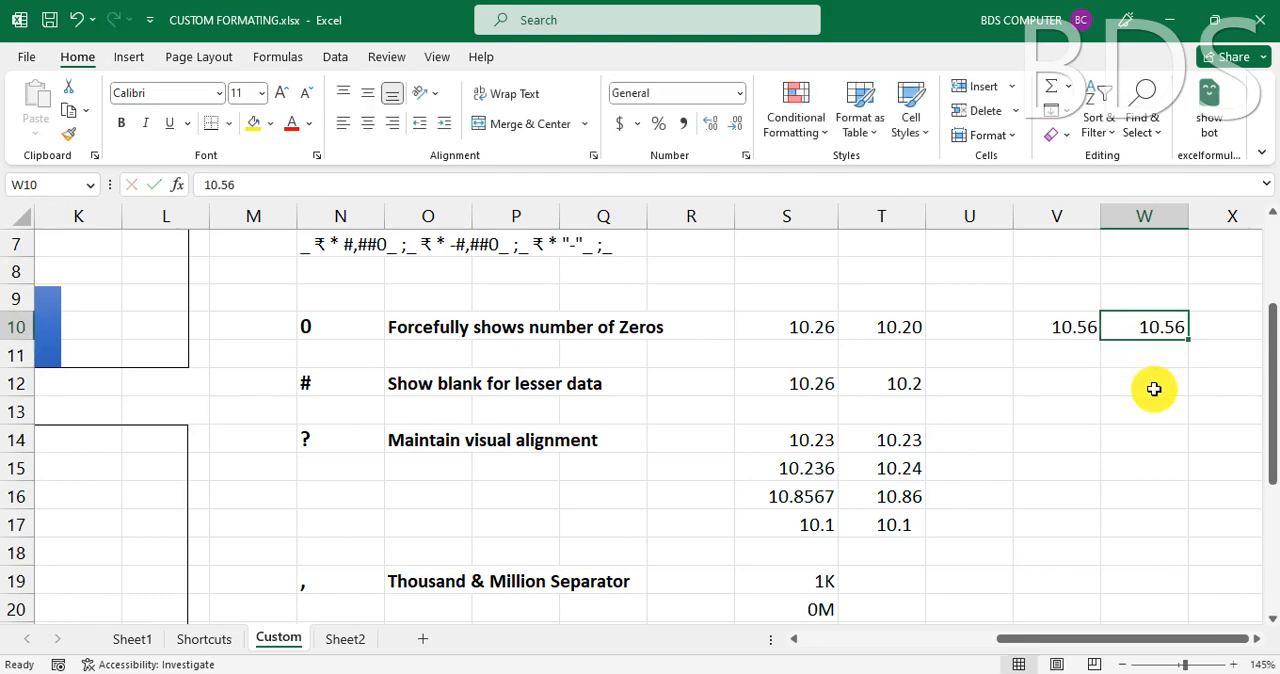
pyautogui.hotkey('ctrl', '1')
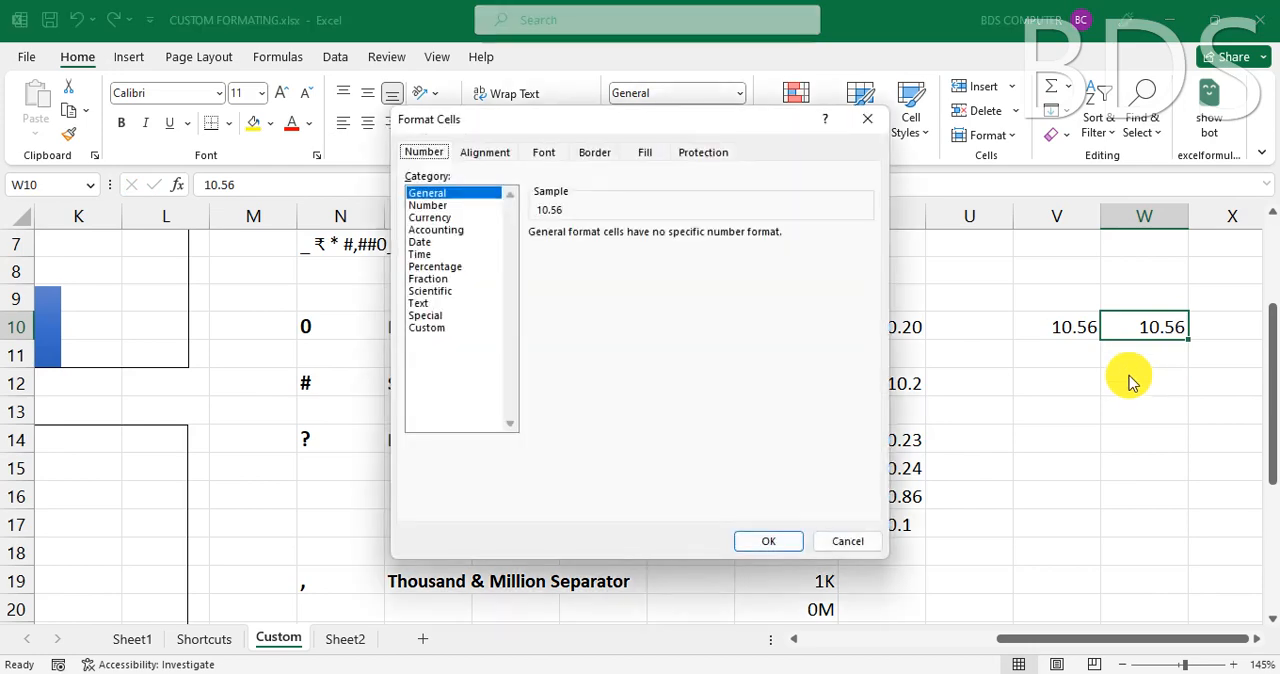
pyautogui.click(440, 327)
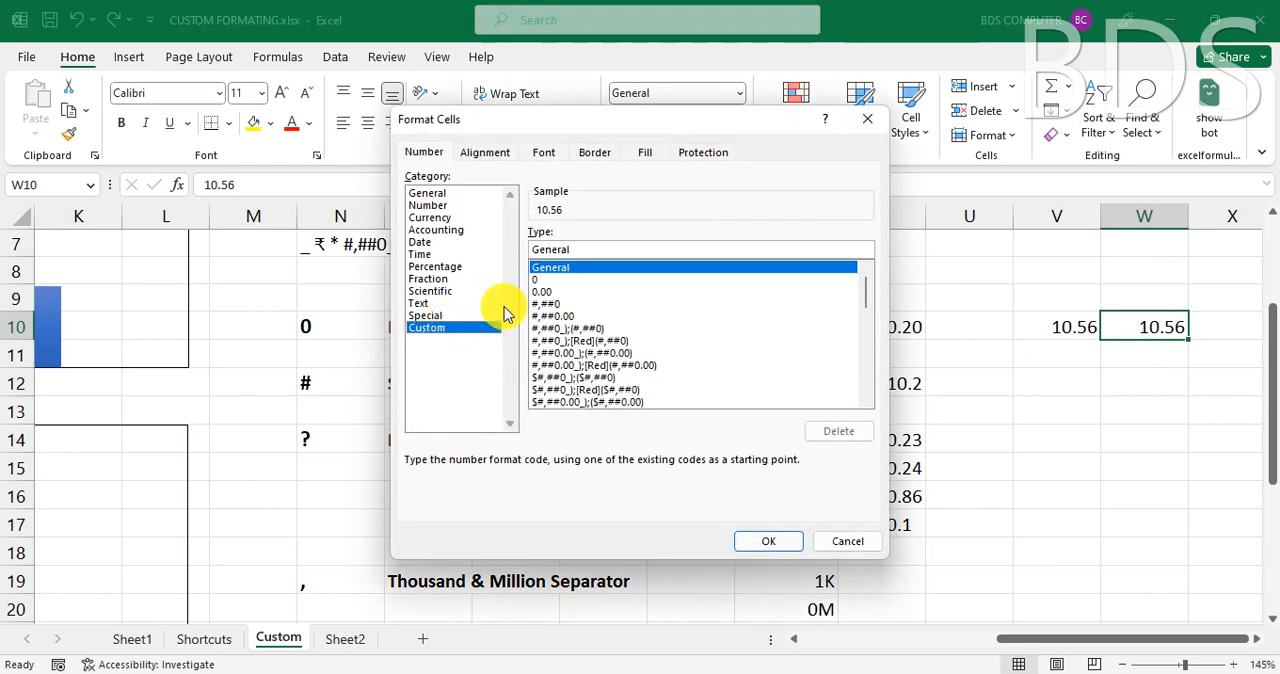
pyautogui.doubleClick(586, 249)
pyautogui.write('0.0')
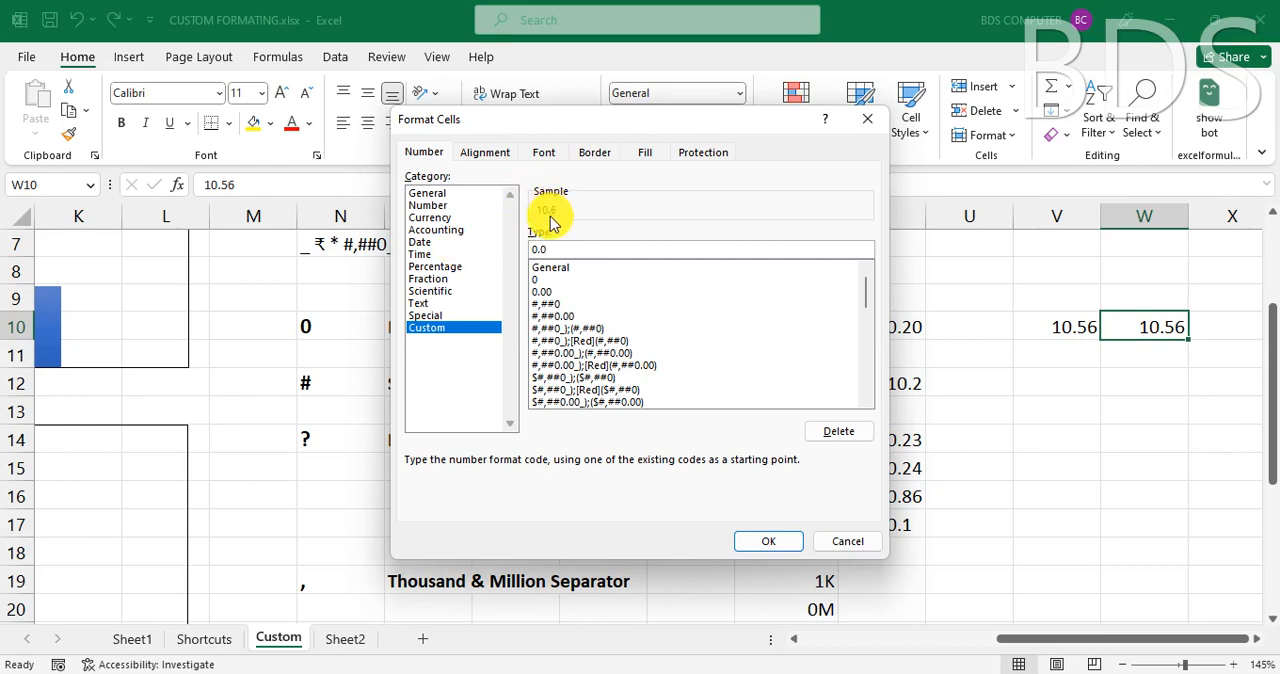
pyautogui.click(777, 545)
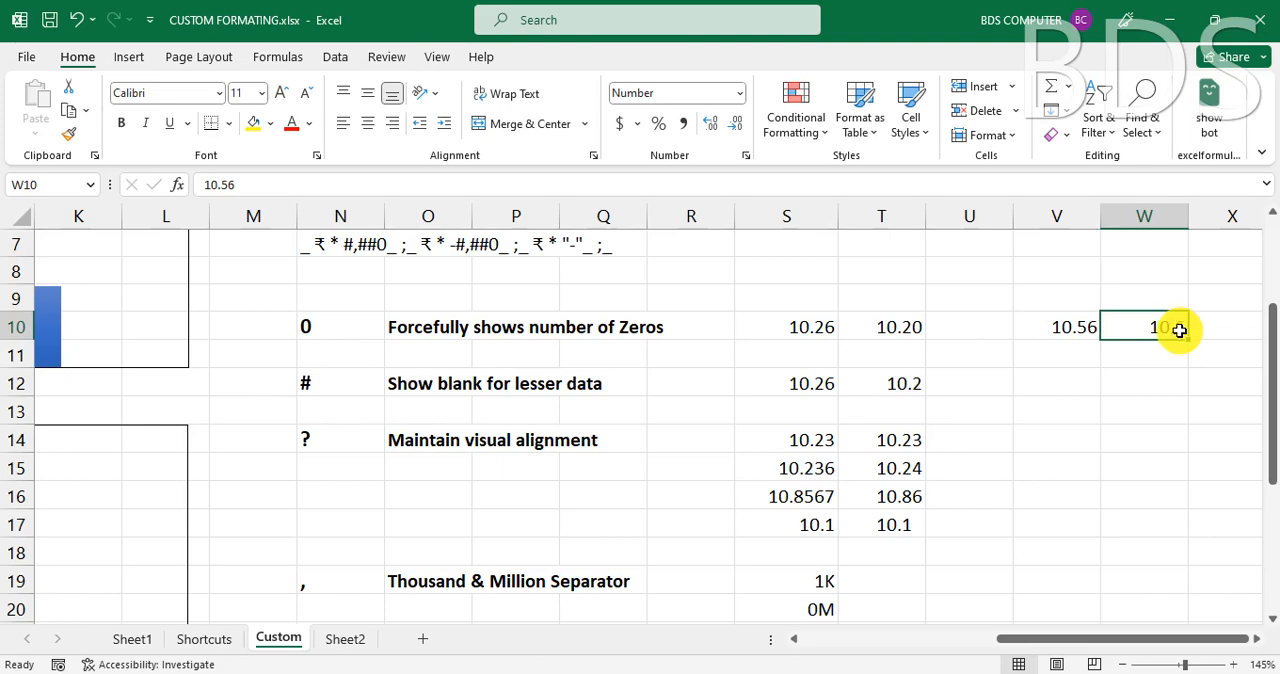
# - Change the value in cell W10 to 10.54 and reselect the cell
pyautogui.click(267, 188)
pyautogui.press('BackSpace')
pyautogui.write('4')
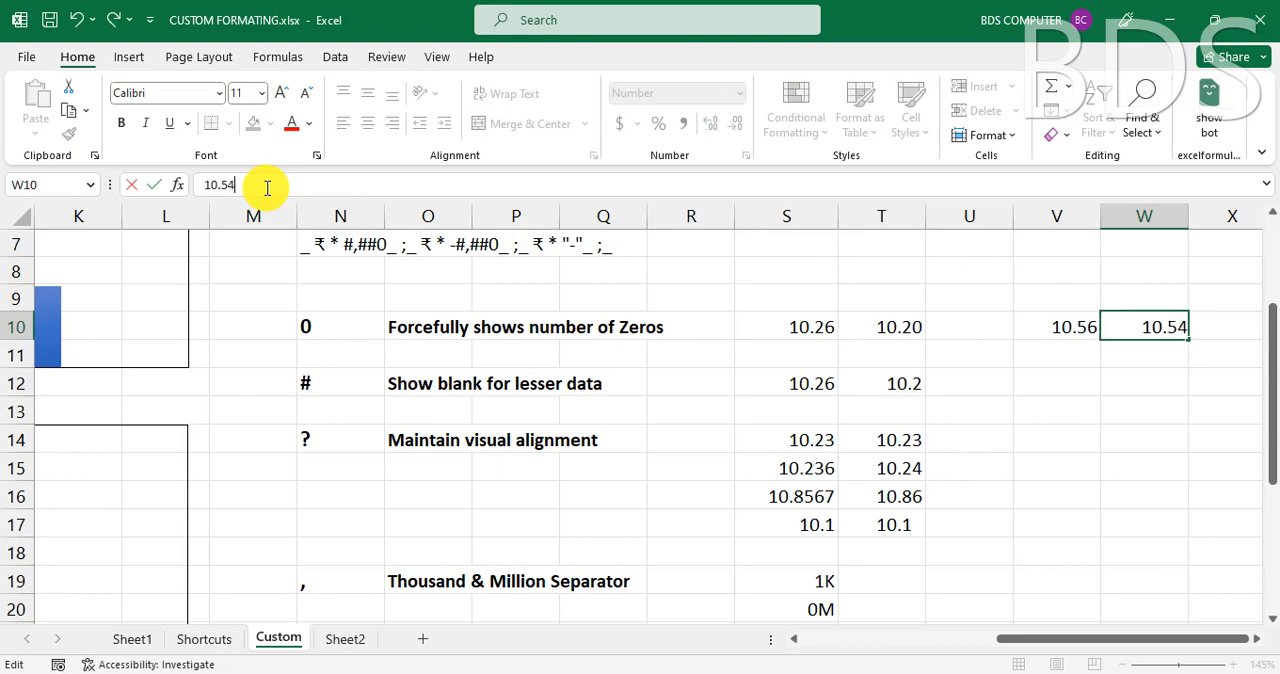
pyautogui.press('Return')
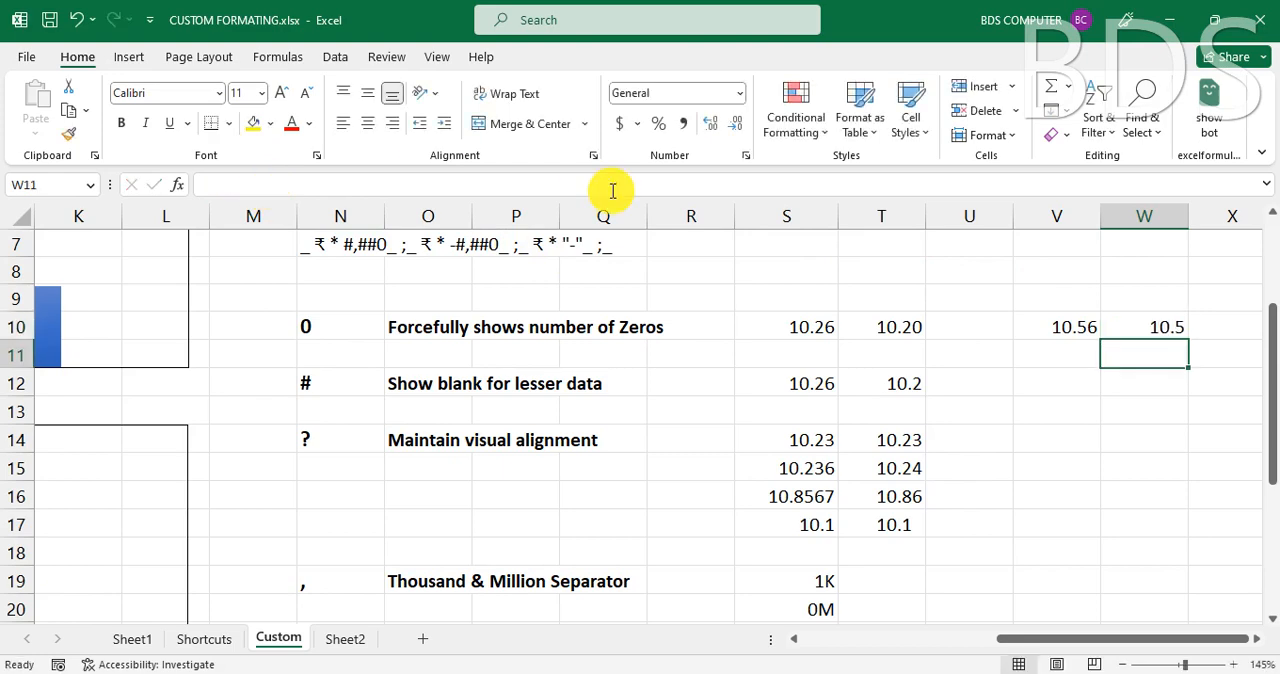
pyautogui.click(1157, 325)
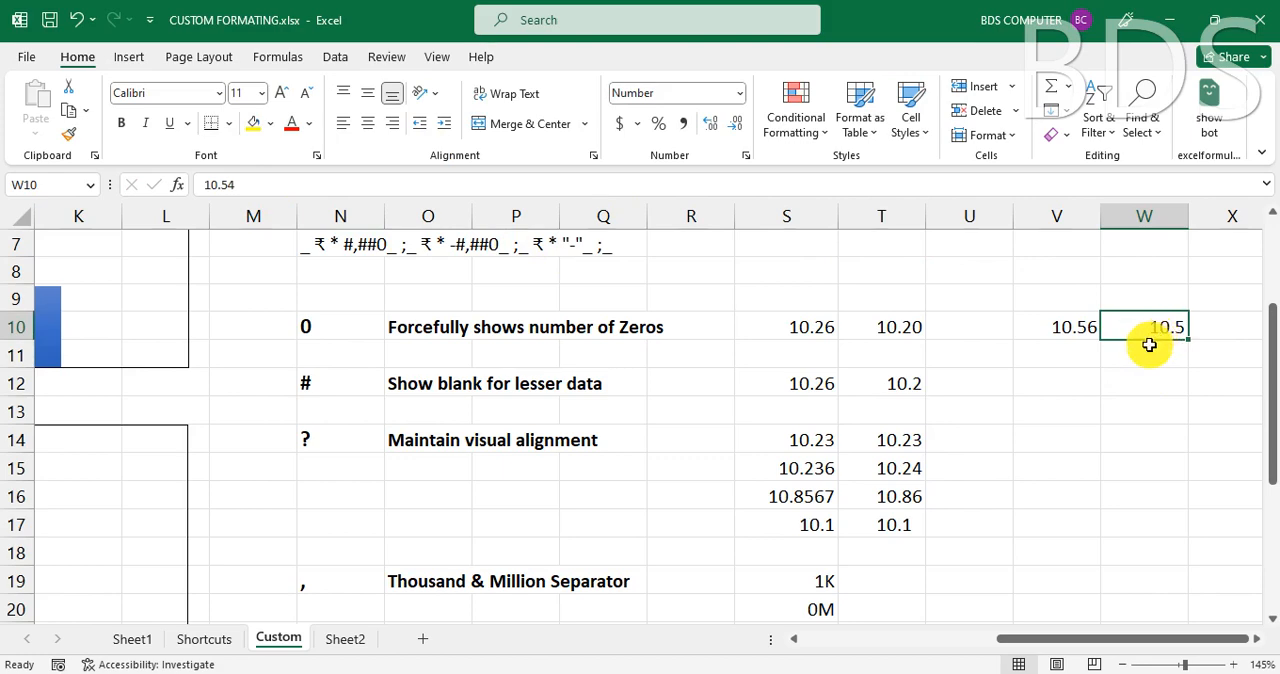
# - Enter 10.50 in cell V9
pyautogui.click(1074, 296)
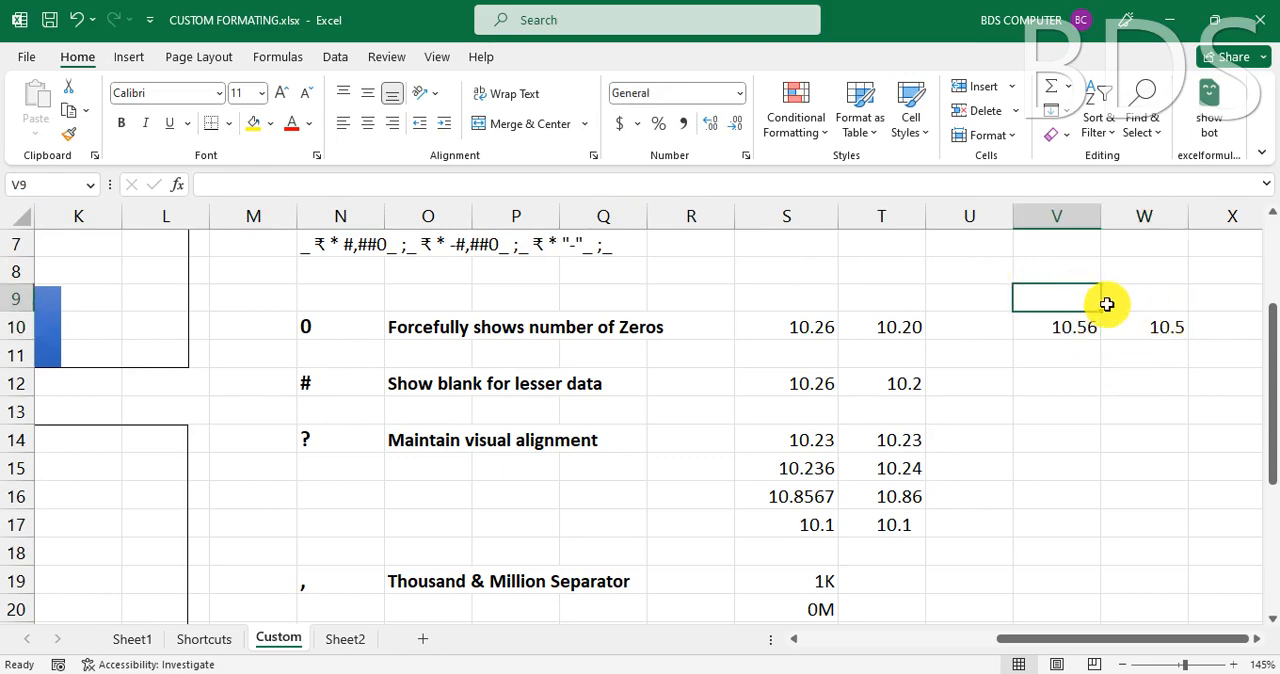
pyautogui.write('10.50')
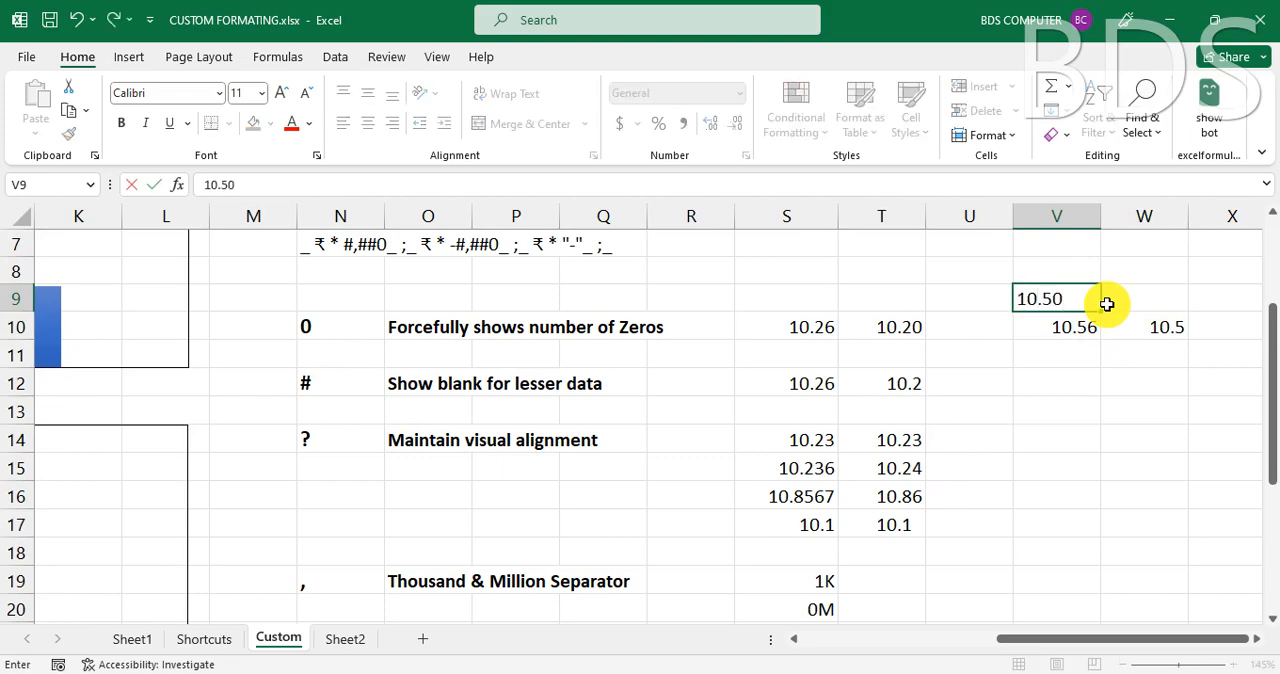
pyautogui.press('Return')
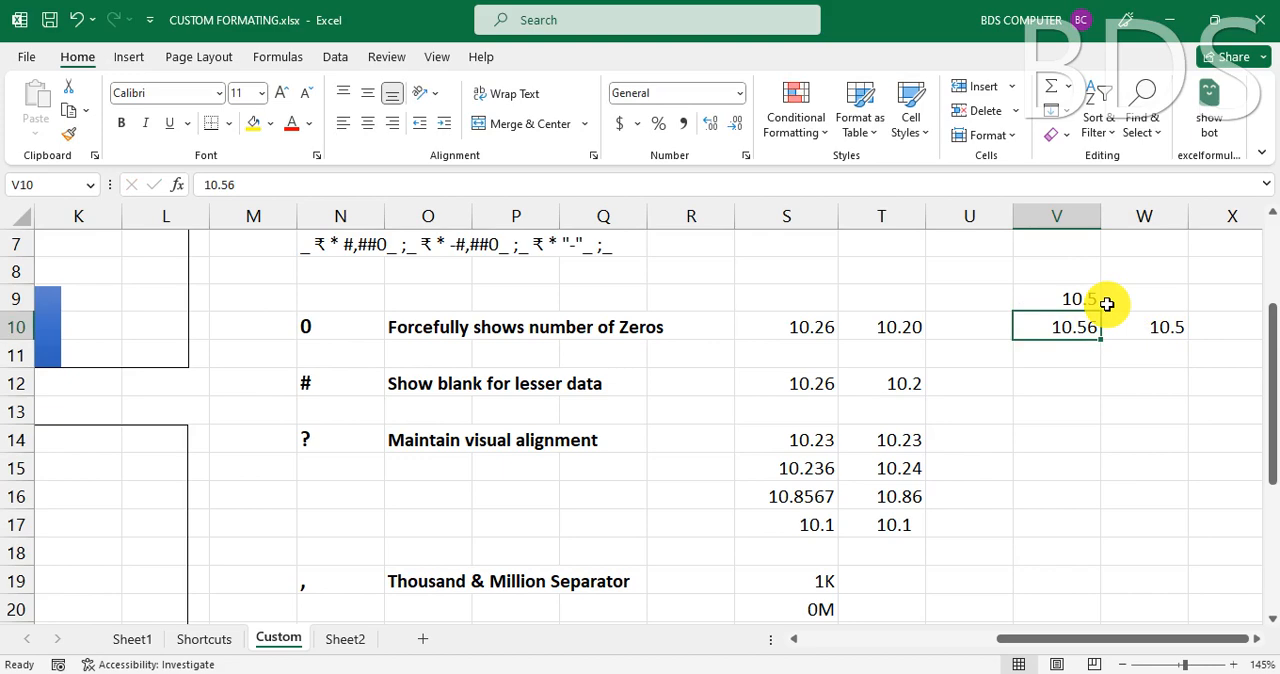
# - Apply the custom number format 0.000 to cell V9
pyautogui.click(1063, 296)
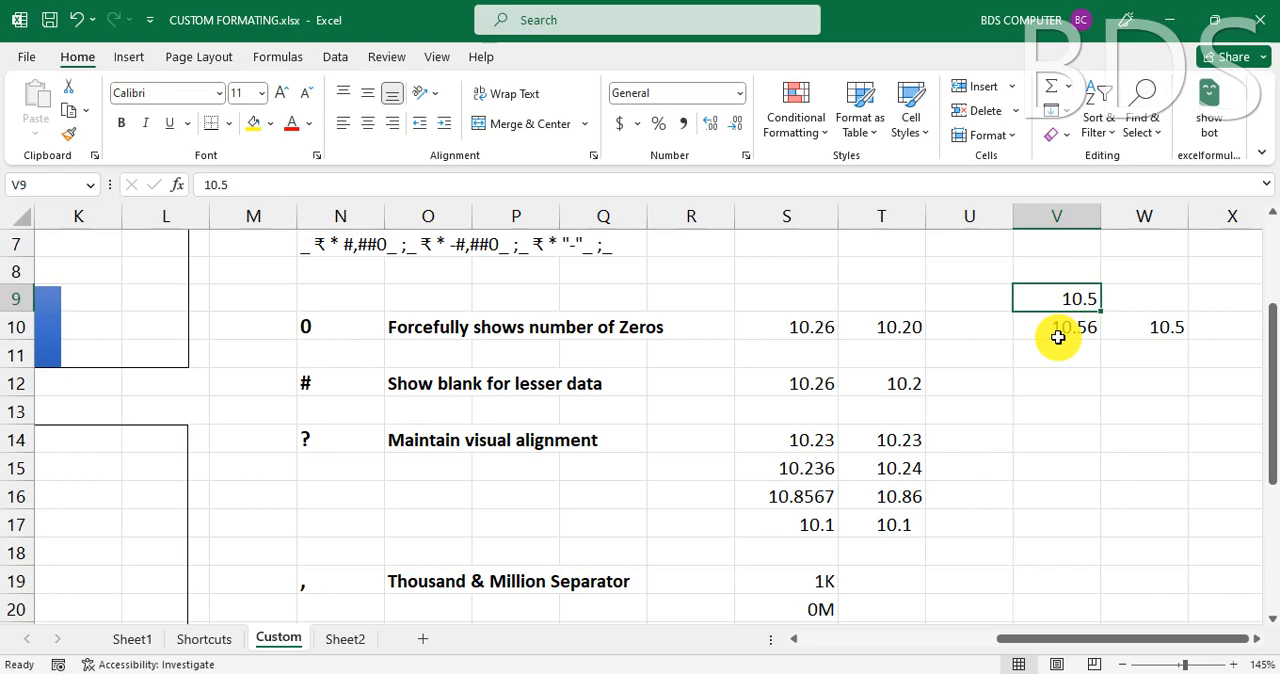
pyautogui.hotkey('ctrl', '1')
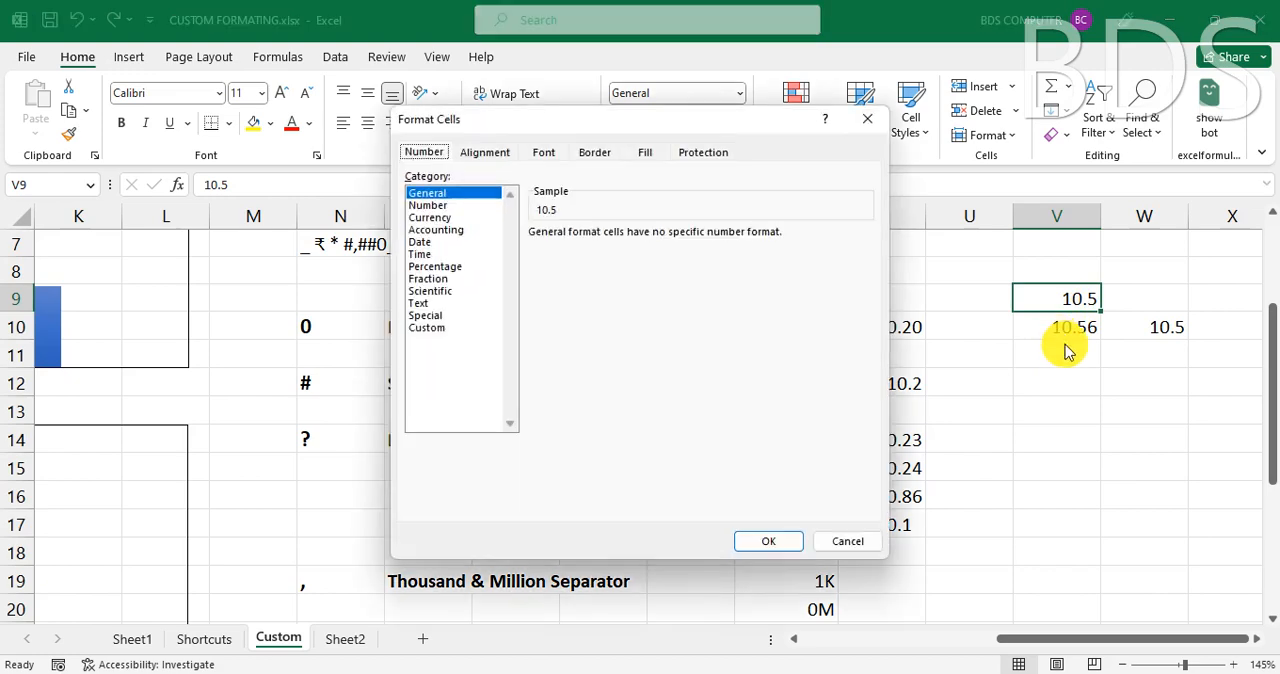
pyautogui.click(440, 327)
pyautogui.doubleClick(584, 249)
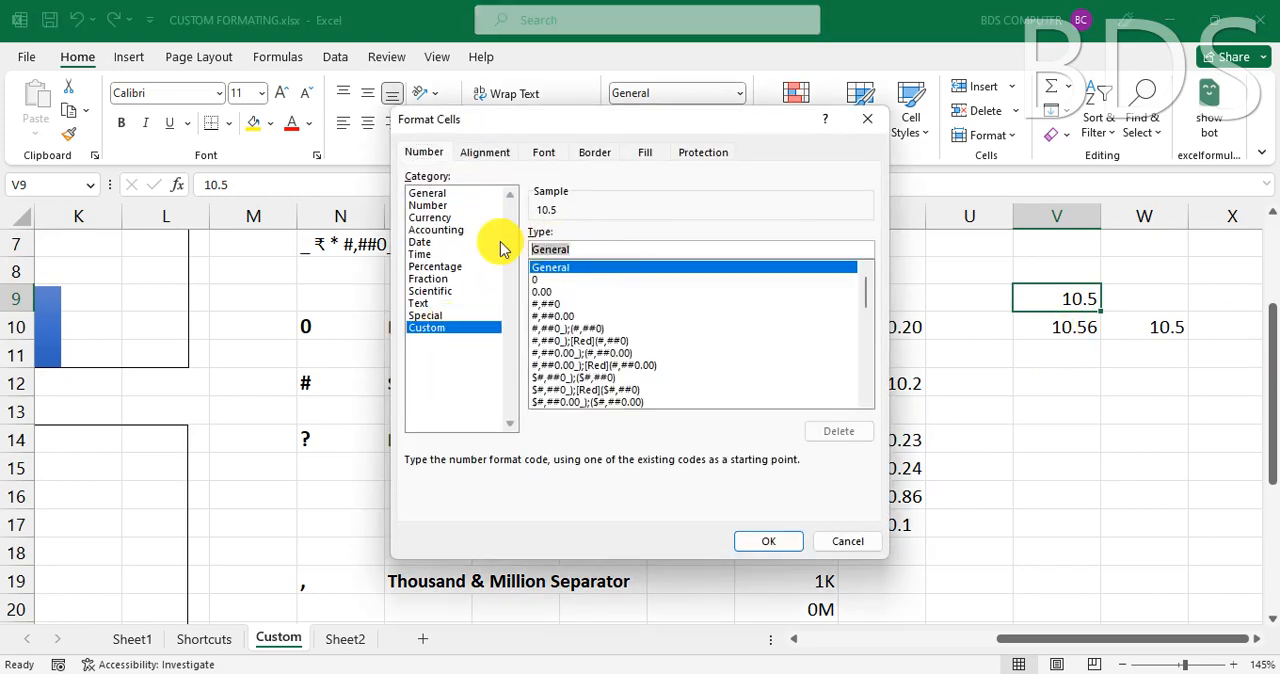
pyautogui.write('0.00')
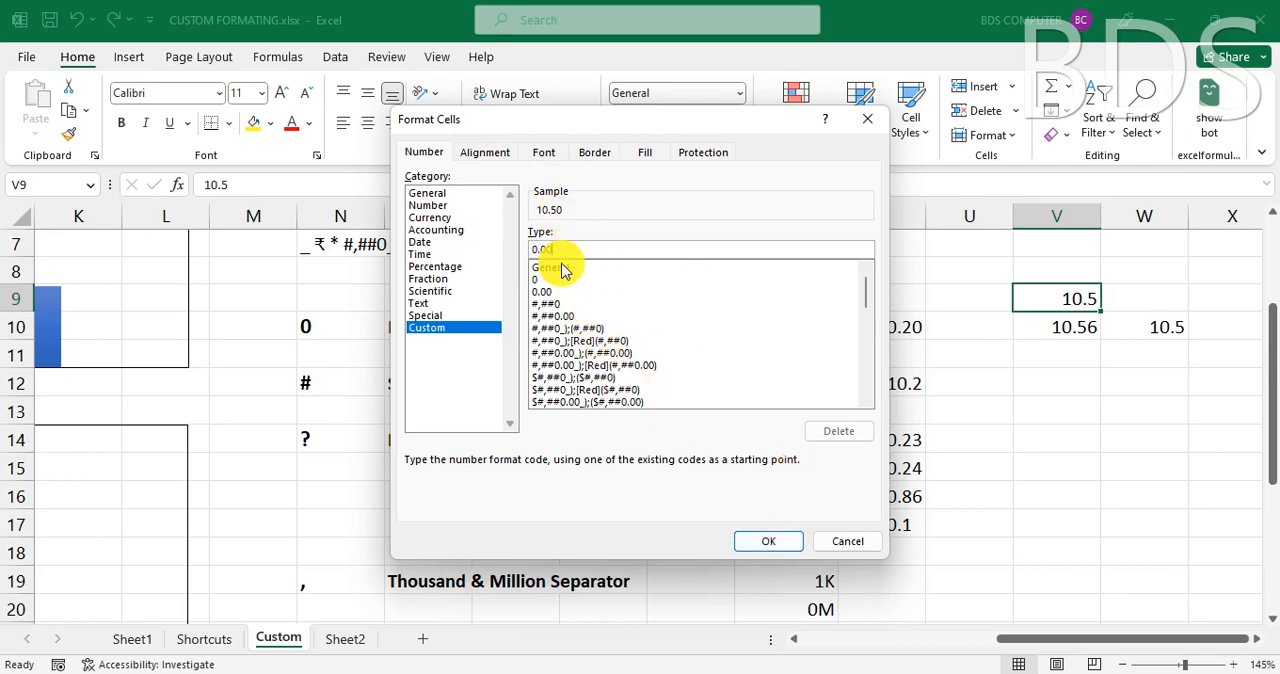
pyautogui.write('0')
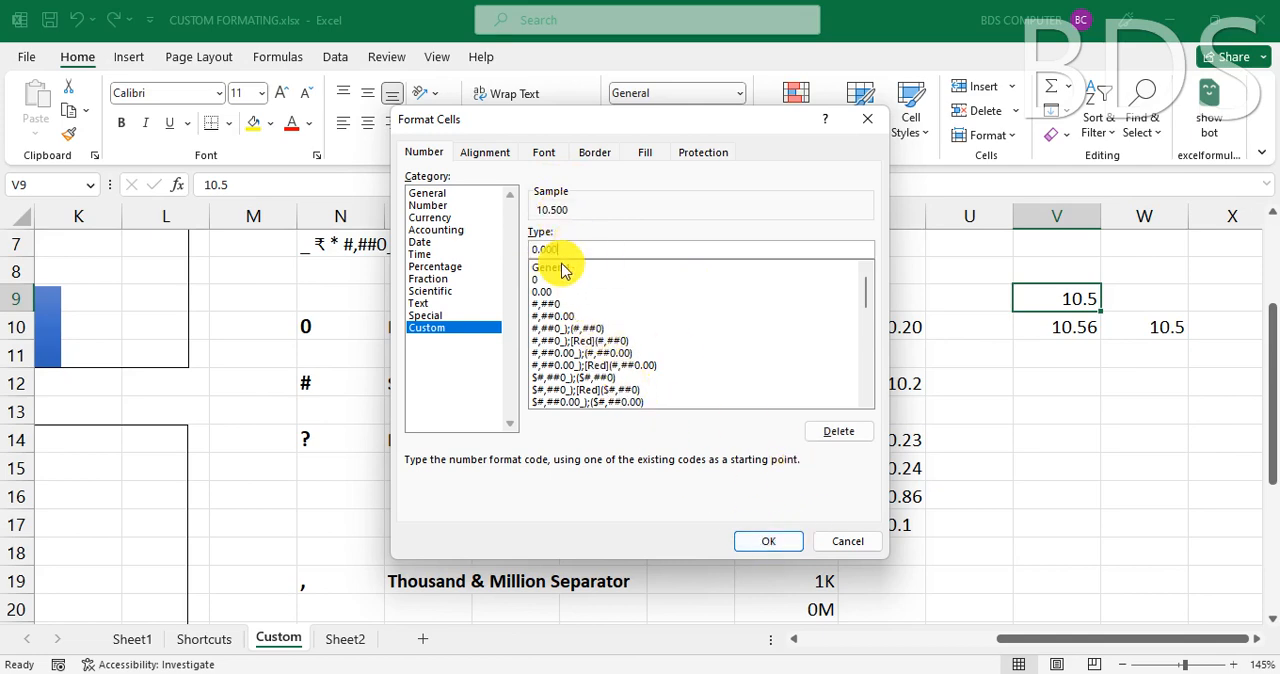
pyautogui.click(760, 540)
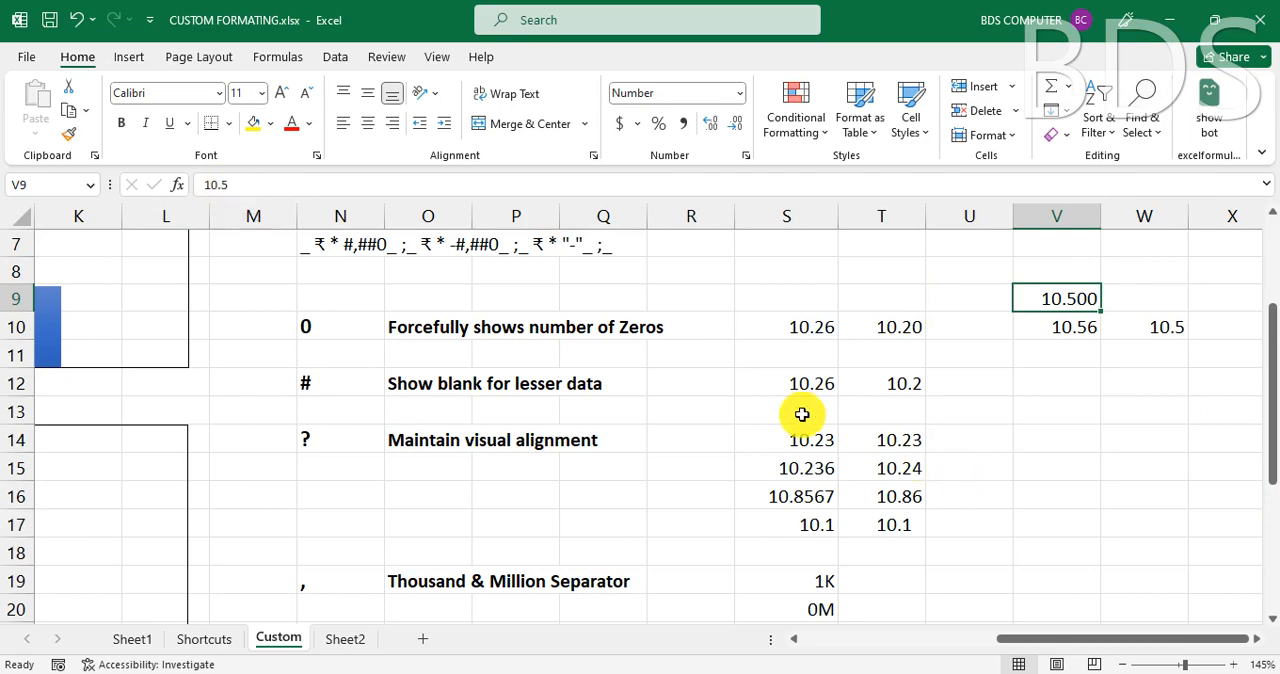
# - Review the # symbol's description and samples in row 12, and enter 10.56 in cell V12
pyautogui.click(325, 384)
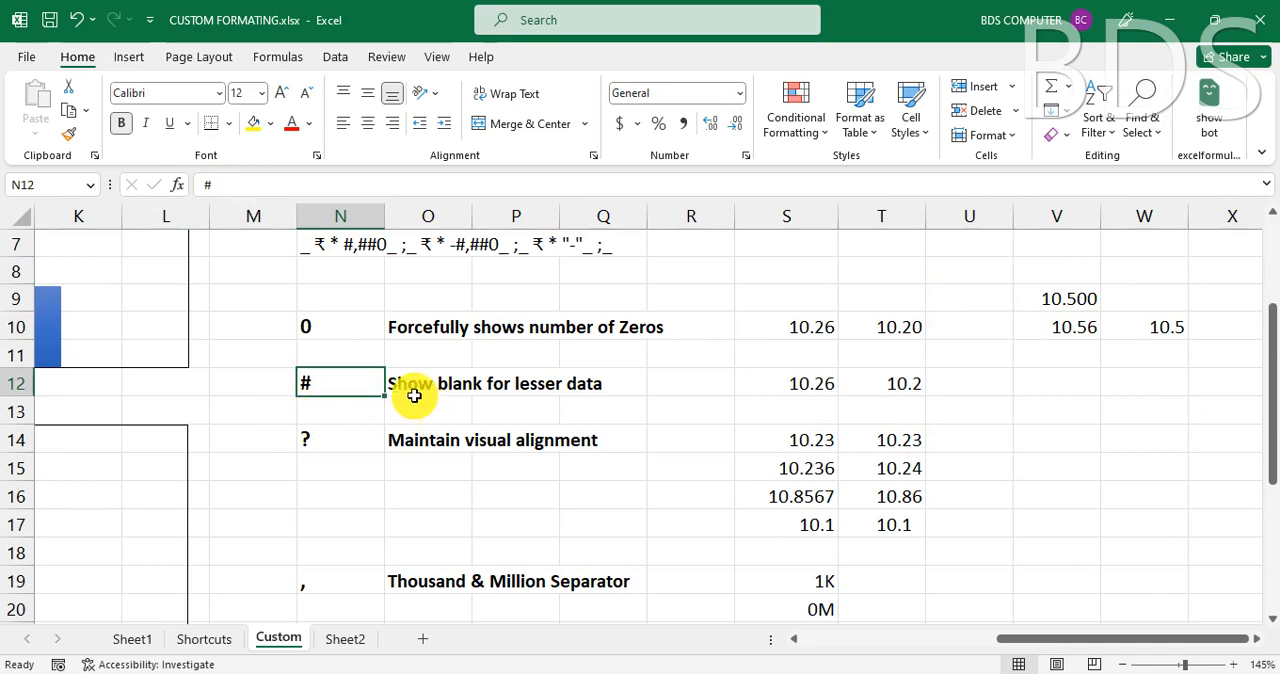
pyautogui.click(450, 397)
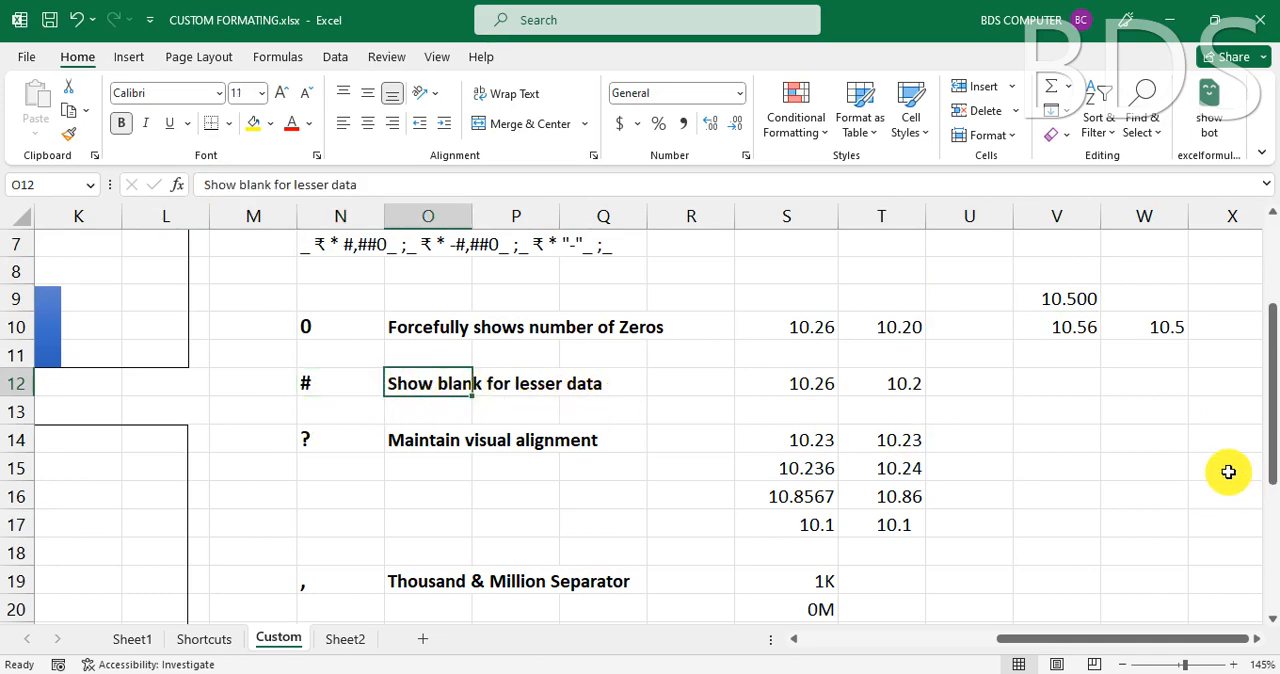
pyautogui.click(1122, 431)
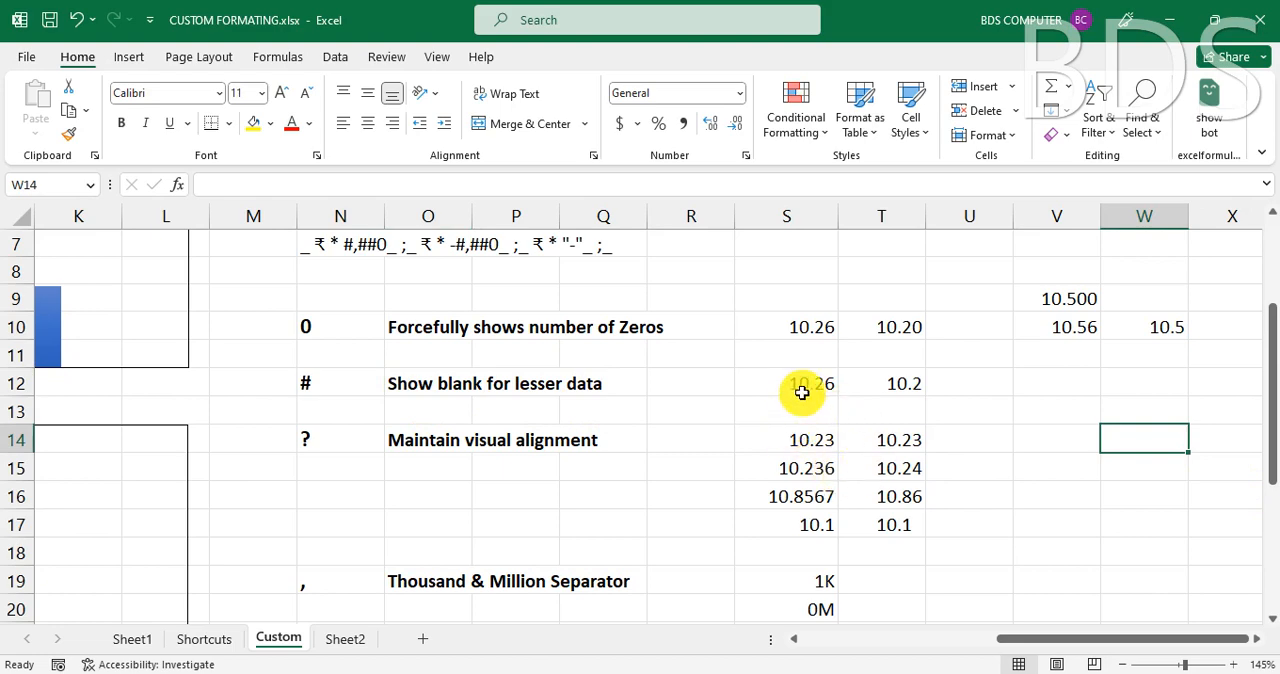
pyautogui.click(805, 383)
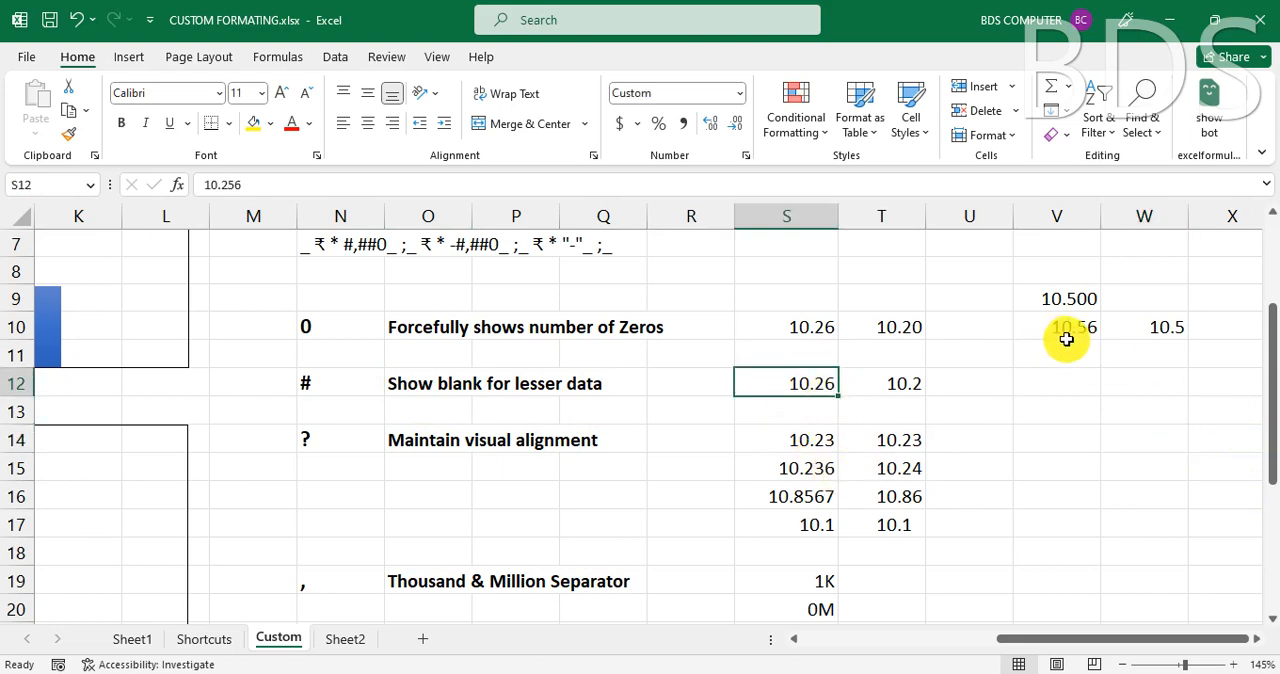
pyautogui.click(914, 385)
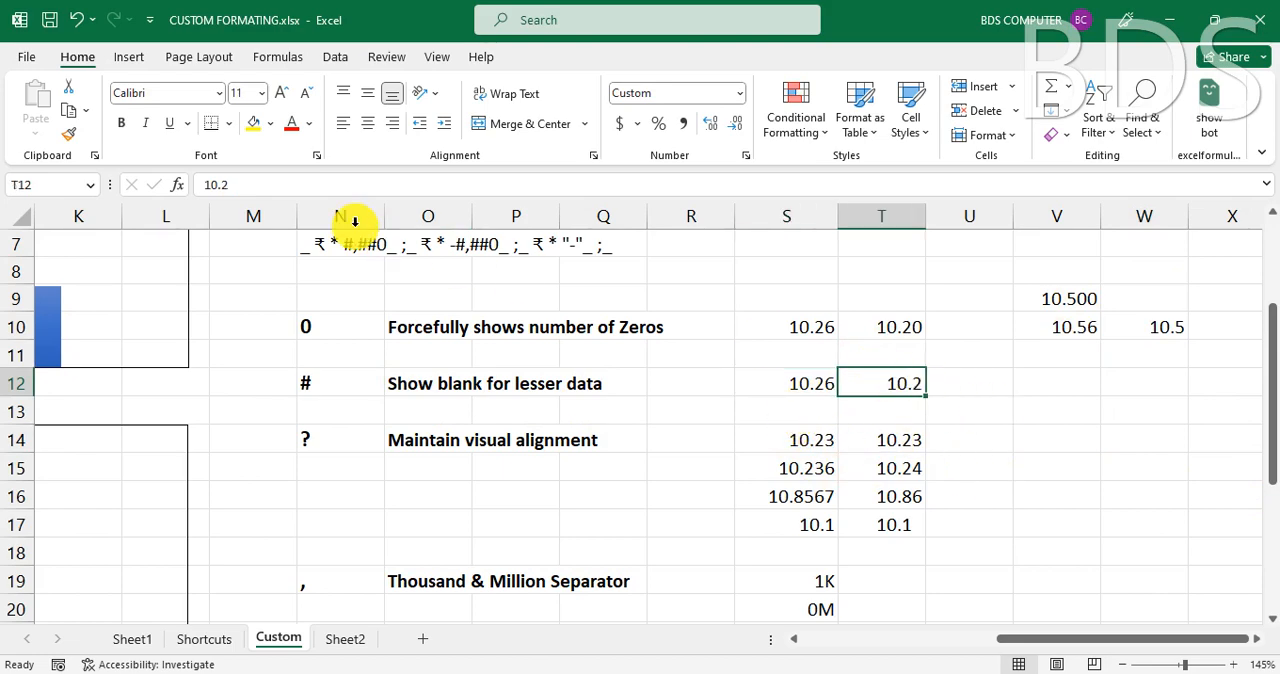
pyautogui.click(1071, 379)
pyautogui.write('10')
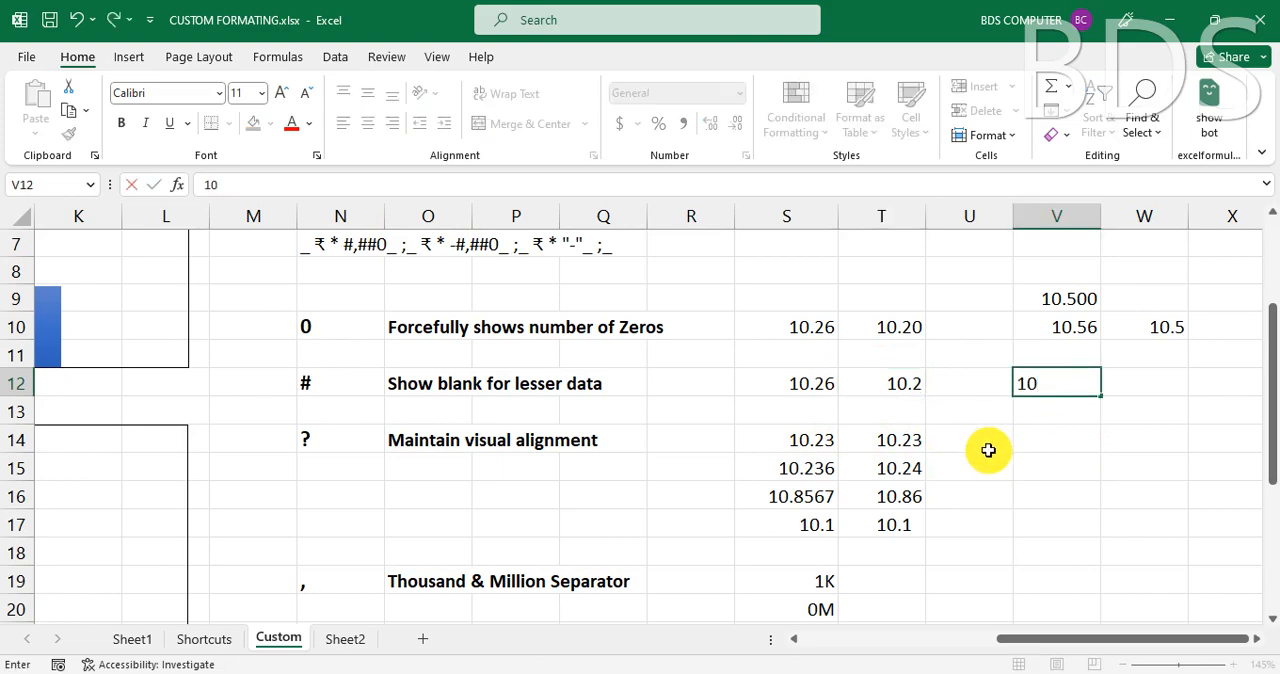
pyautogui.write('.56')
pyautogui.press('Tab')
pyautogui.hotkey('shift', 'Tab')
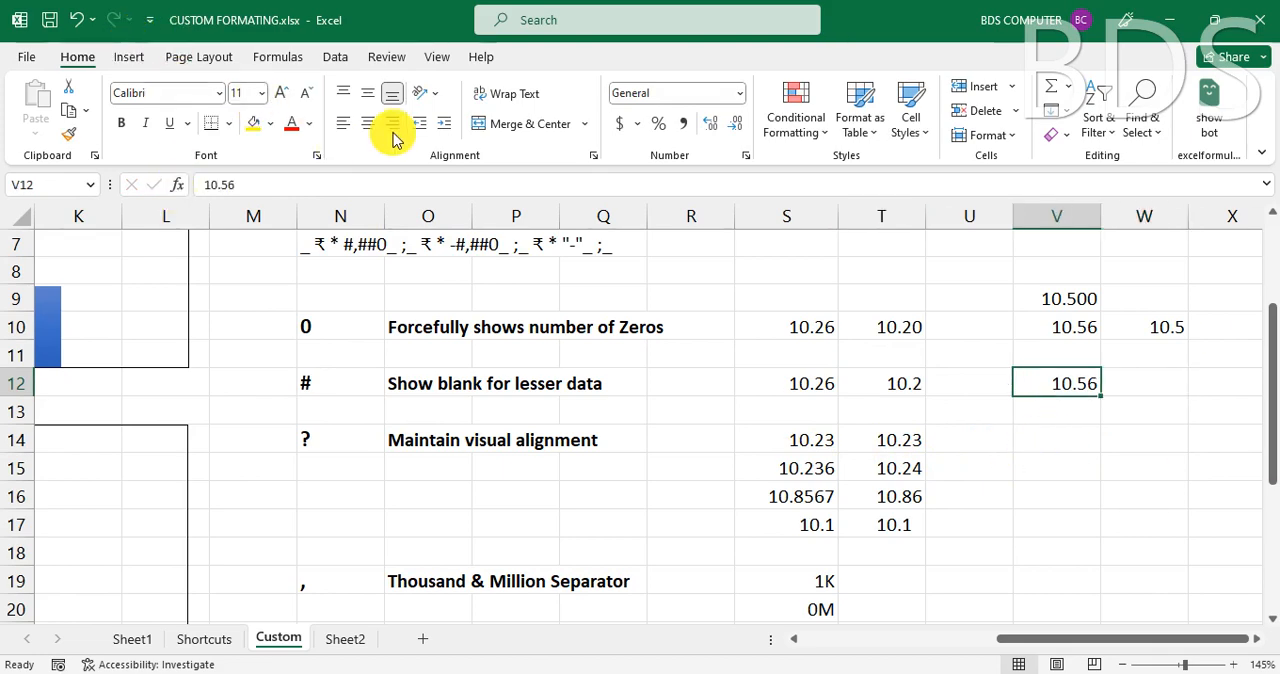
# - Apply the custom number format #.# to cell V12
pyautogui.hotkey('ctrl', 'F1')
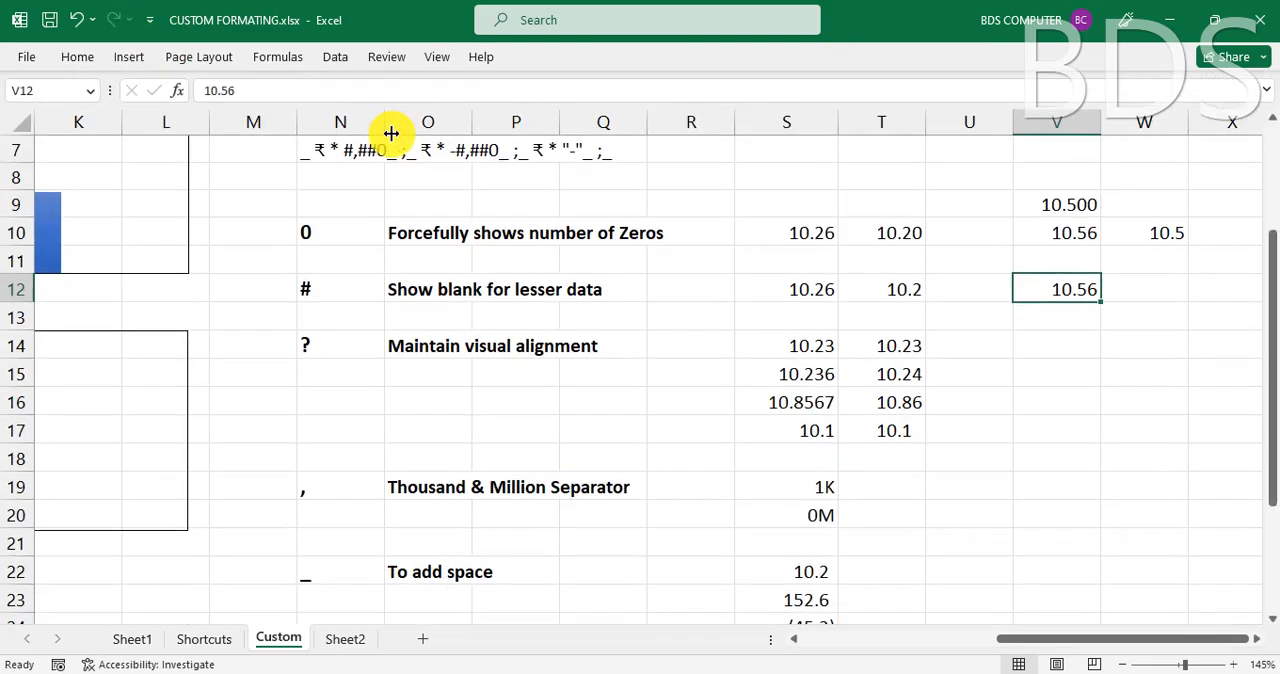
pyautogui.hotkey('ctrl', 'F1')
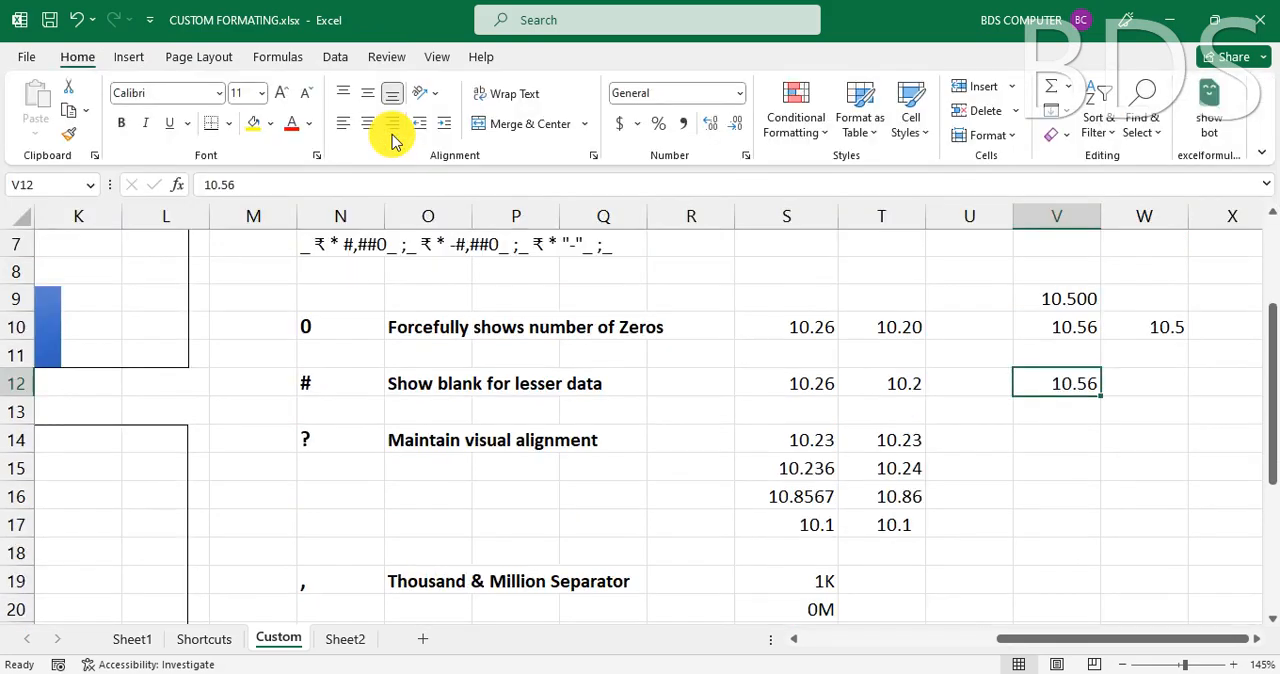
pyautogui.hotkey('ctrl', '1')
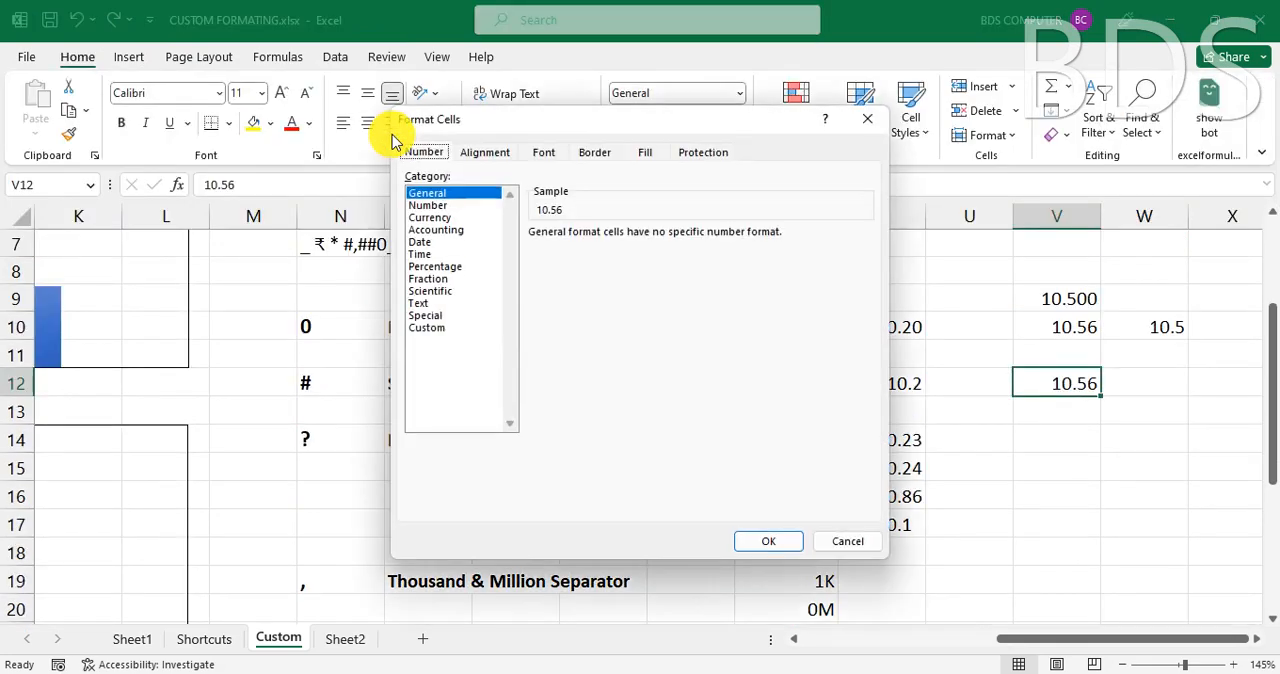
pyautogui.click(426, 327)
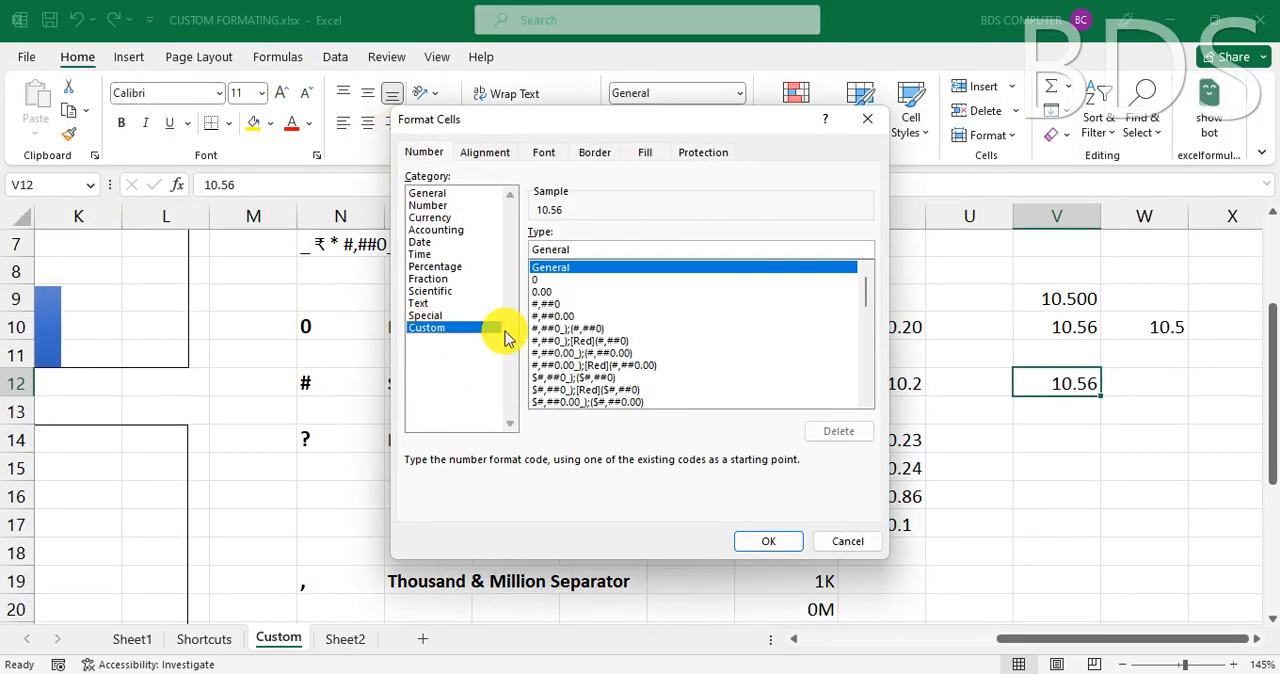
pyautogui.doubleClick(583, 249)
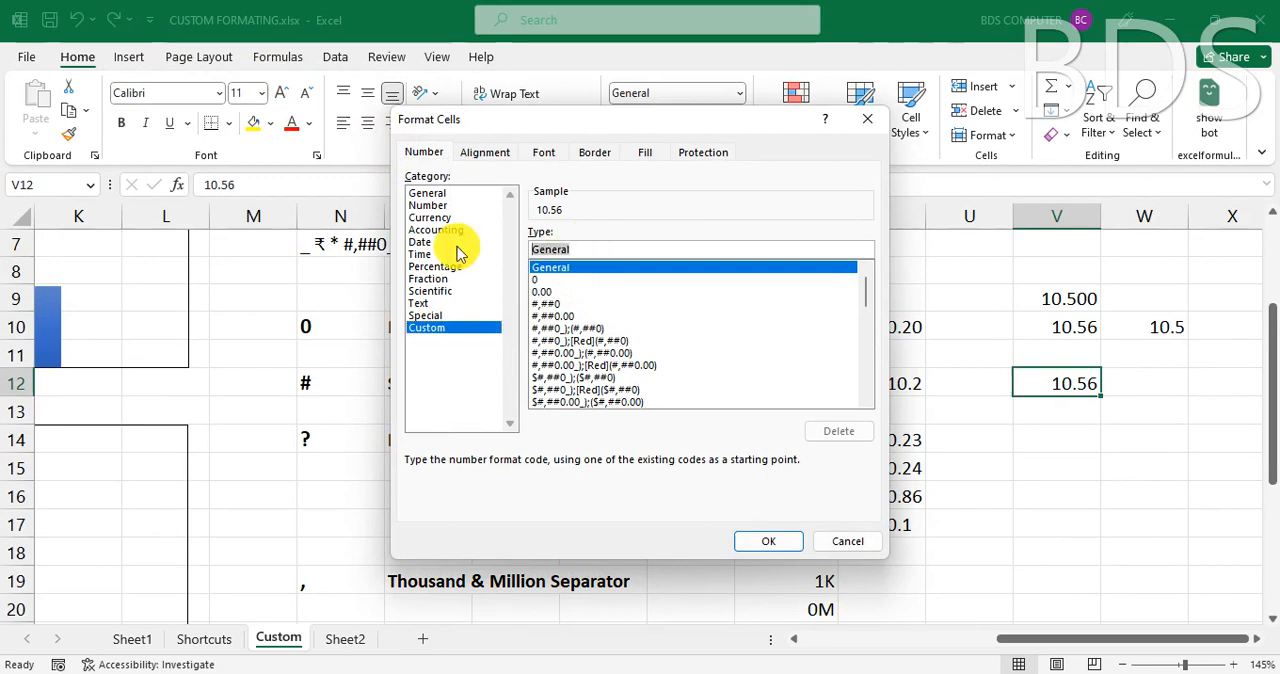
pyautogui.write('#')
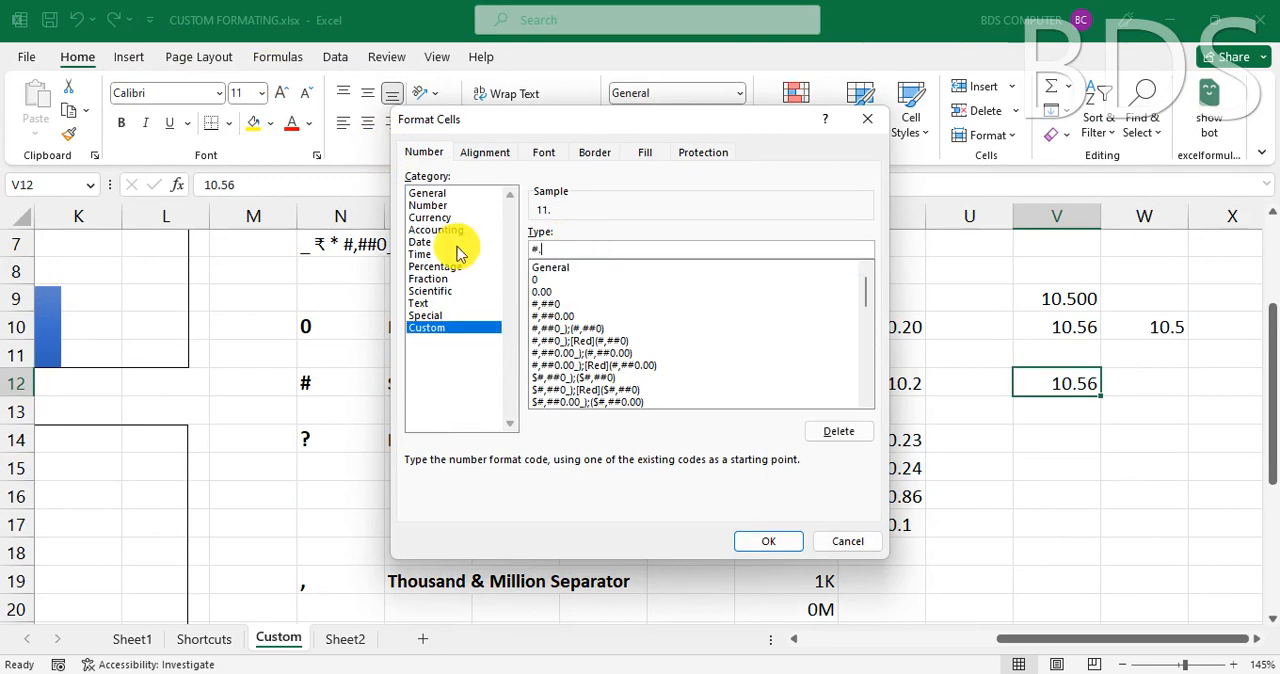
pyautogui.write('.#')
pyautogui.click(775, 543)
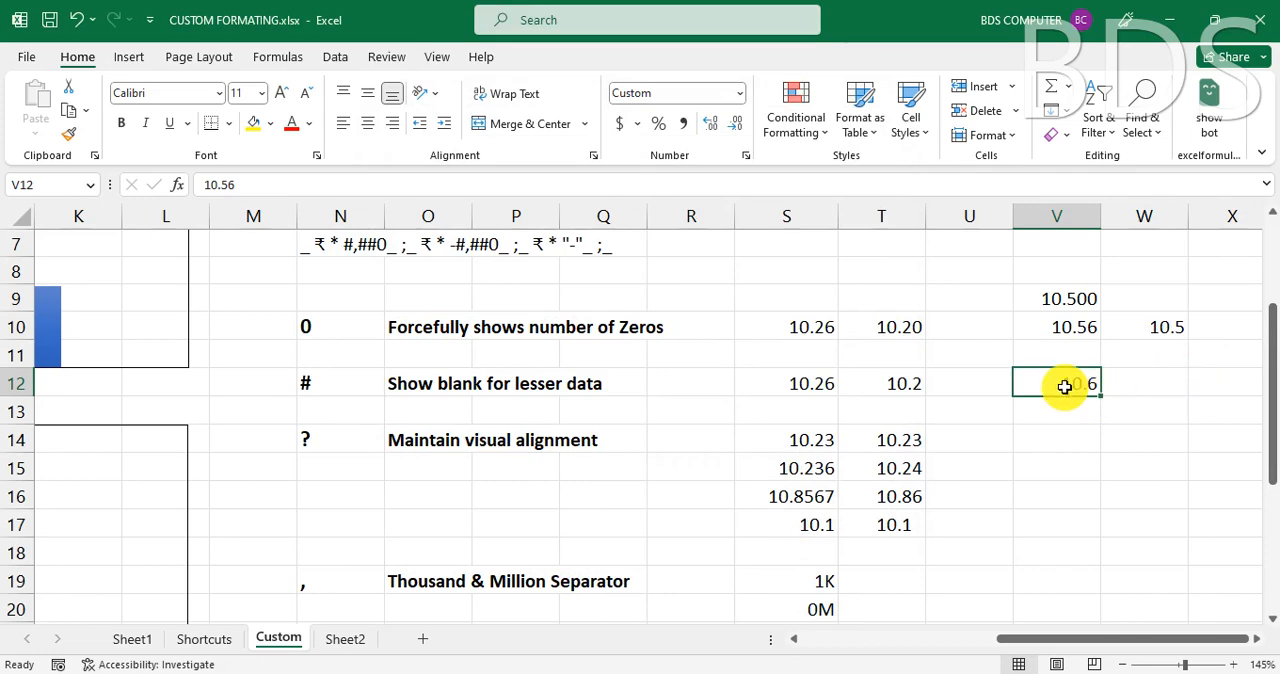
# - Change the value in cell V12 to 3 and reselect the cell
pyautogui.write('3')
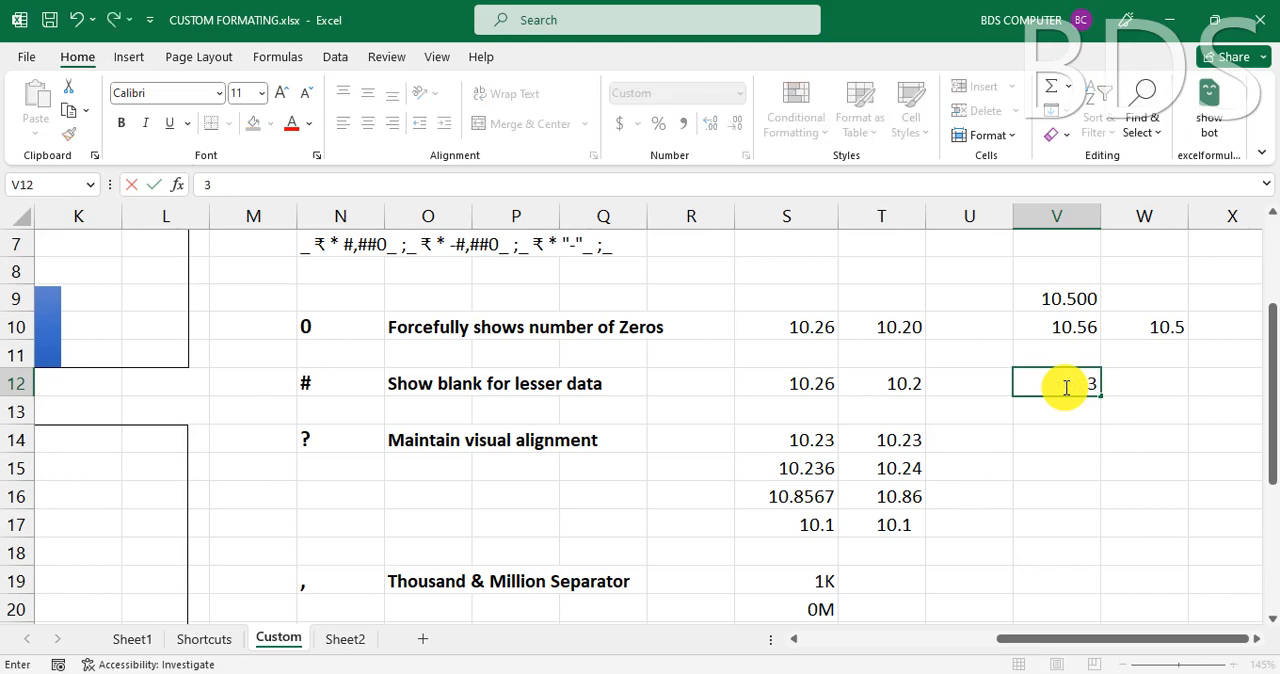
pyautogui.press('Return')
pyautogui.click(1063, 384)
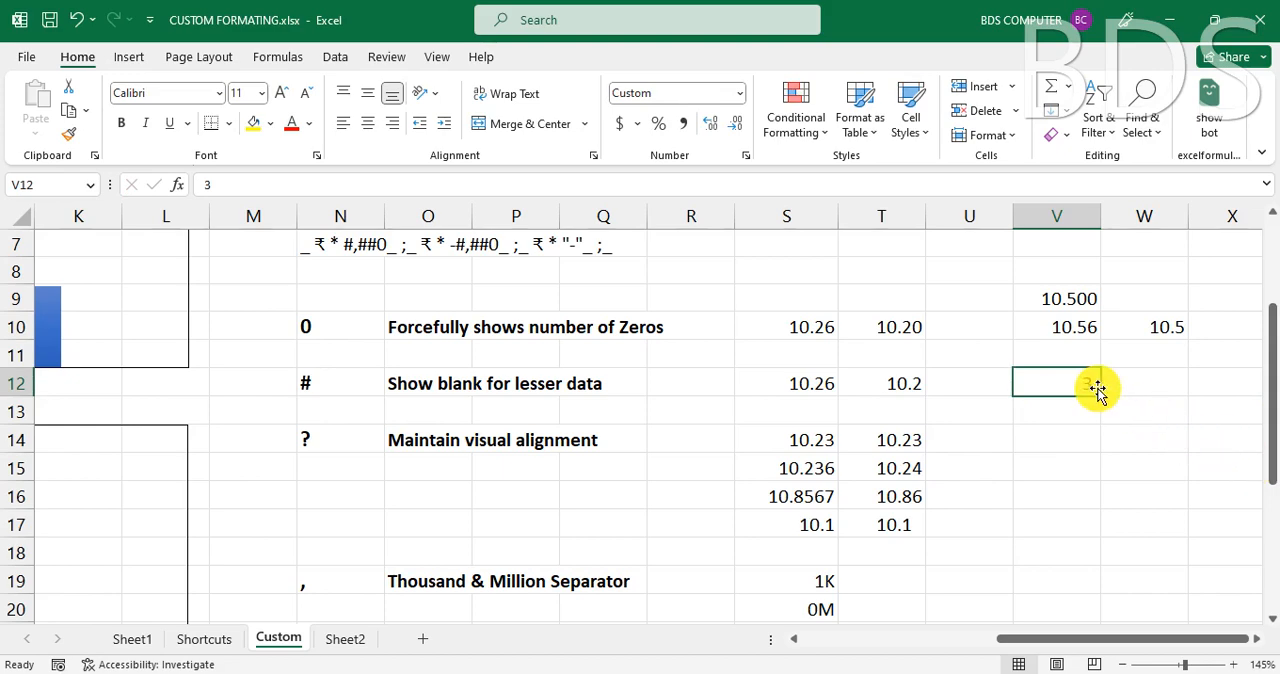
# - Review the ? symbol's description in row 14, and enter 10.56 in cell V14 and 10.2 in cell V15
pyautogui.click(334, 437)
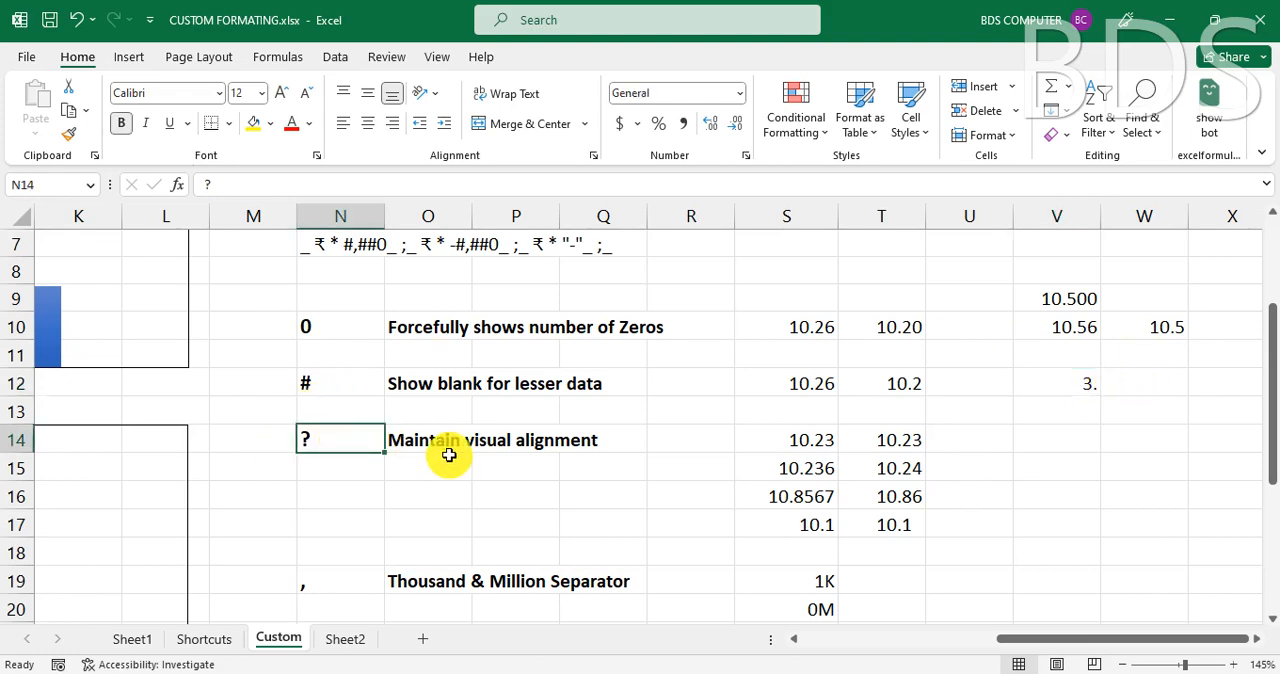
pyautogui.click(529, 440)
pyautogui.click(392, 440)
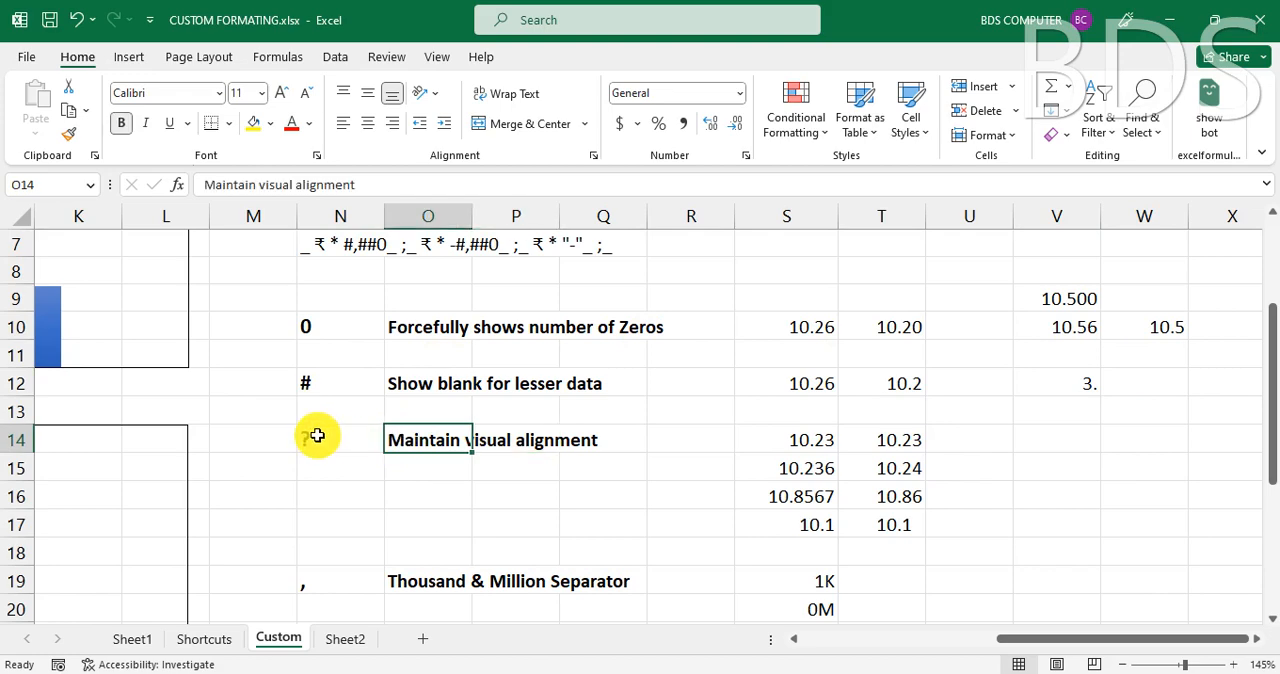
pyautogui.click(314, 445)
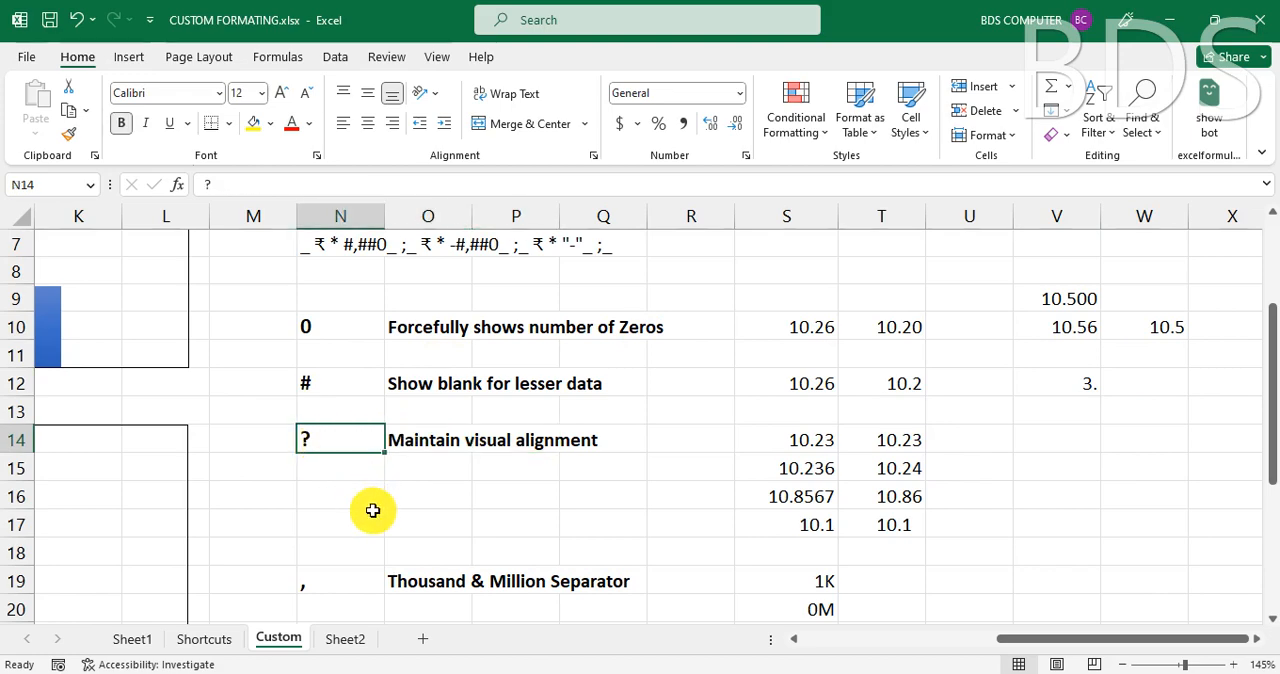
pyautogui.click(1046, 443)
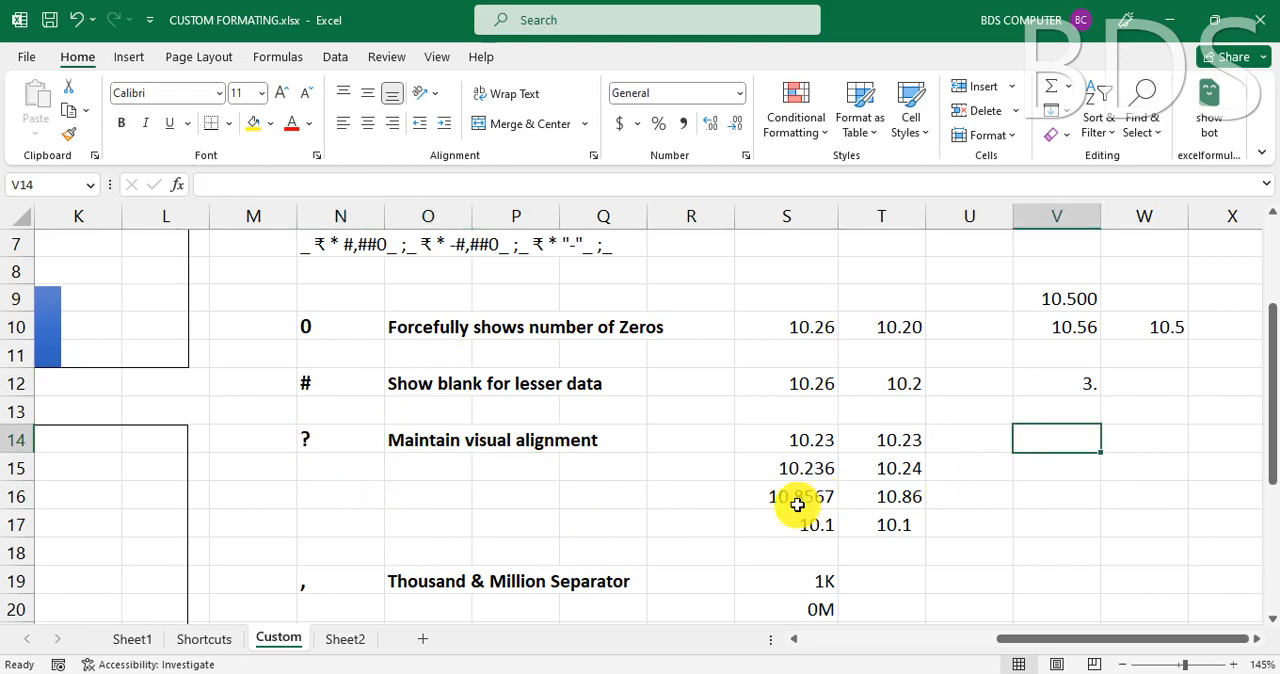
pyautogui.write('10.56')
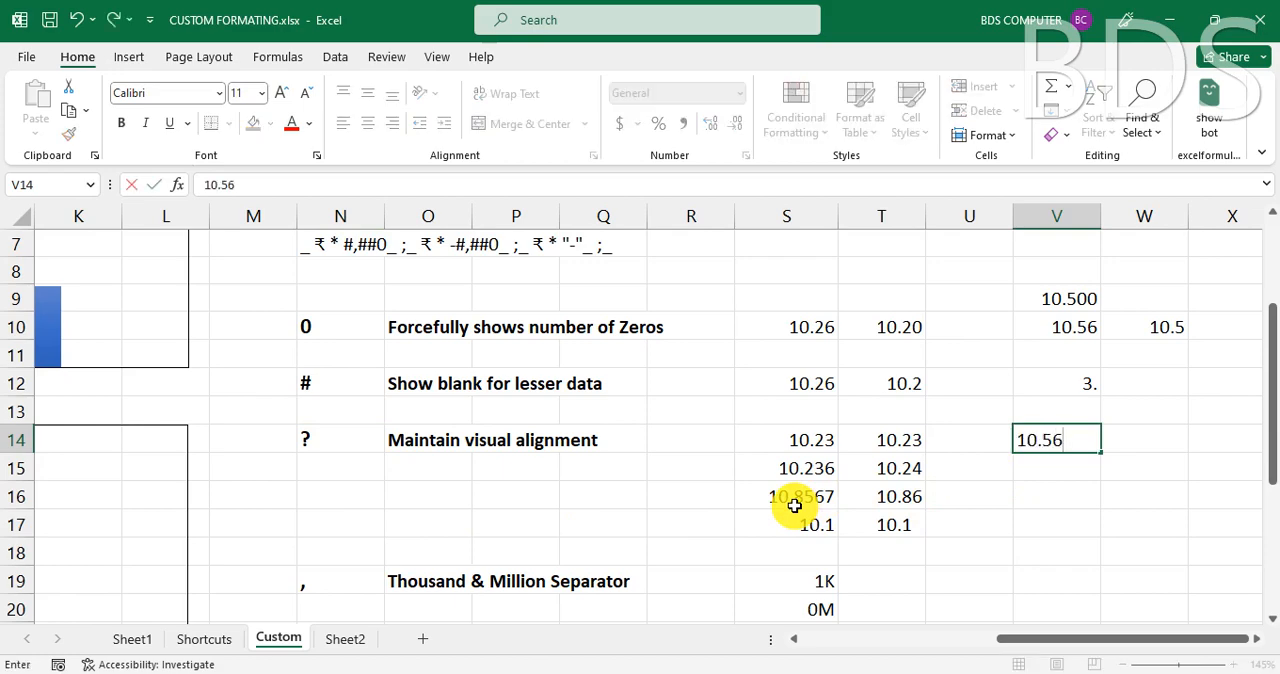
pyautogui.press('Return')
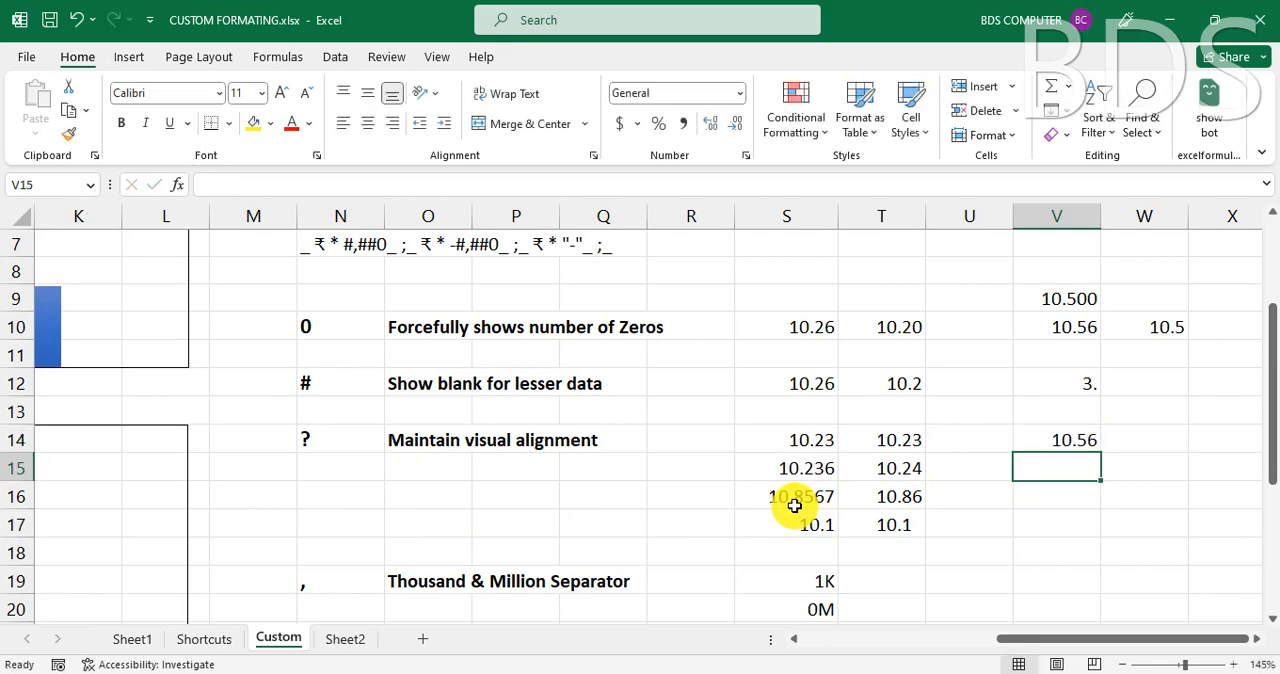
pyautogui.write('10.2')
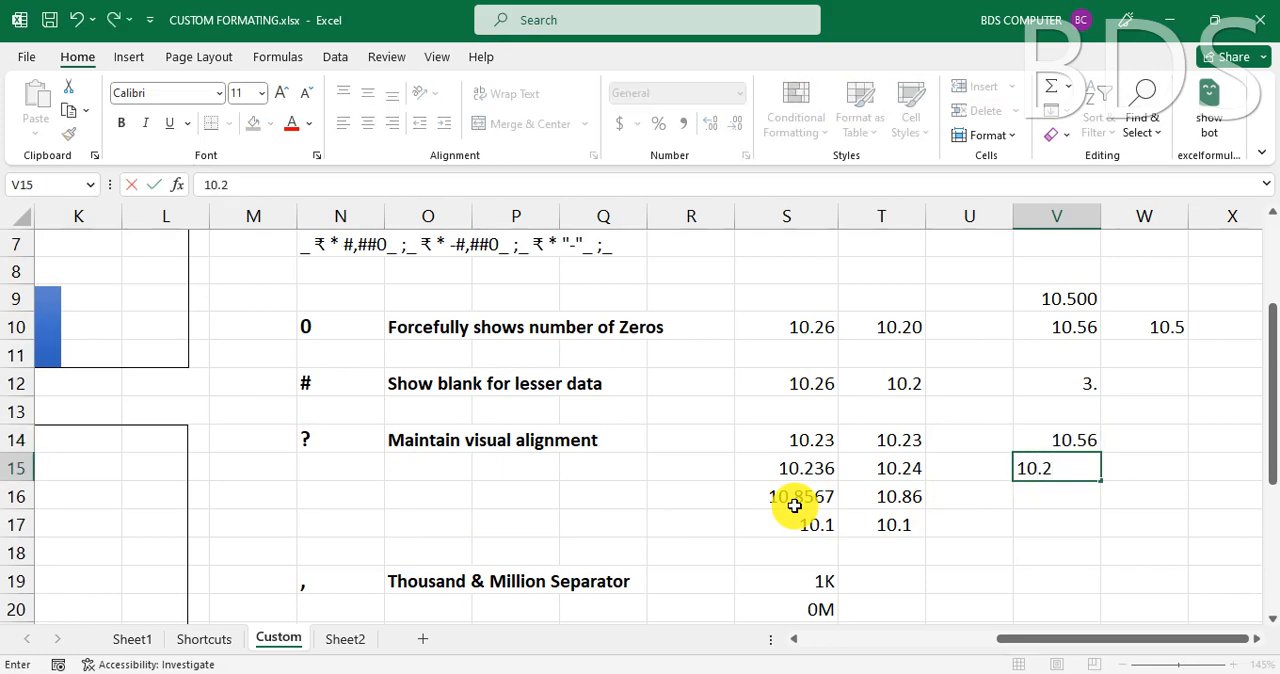
pyautogui.press('Return')
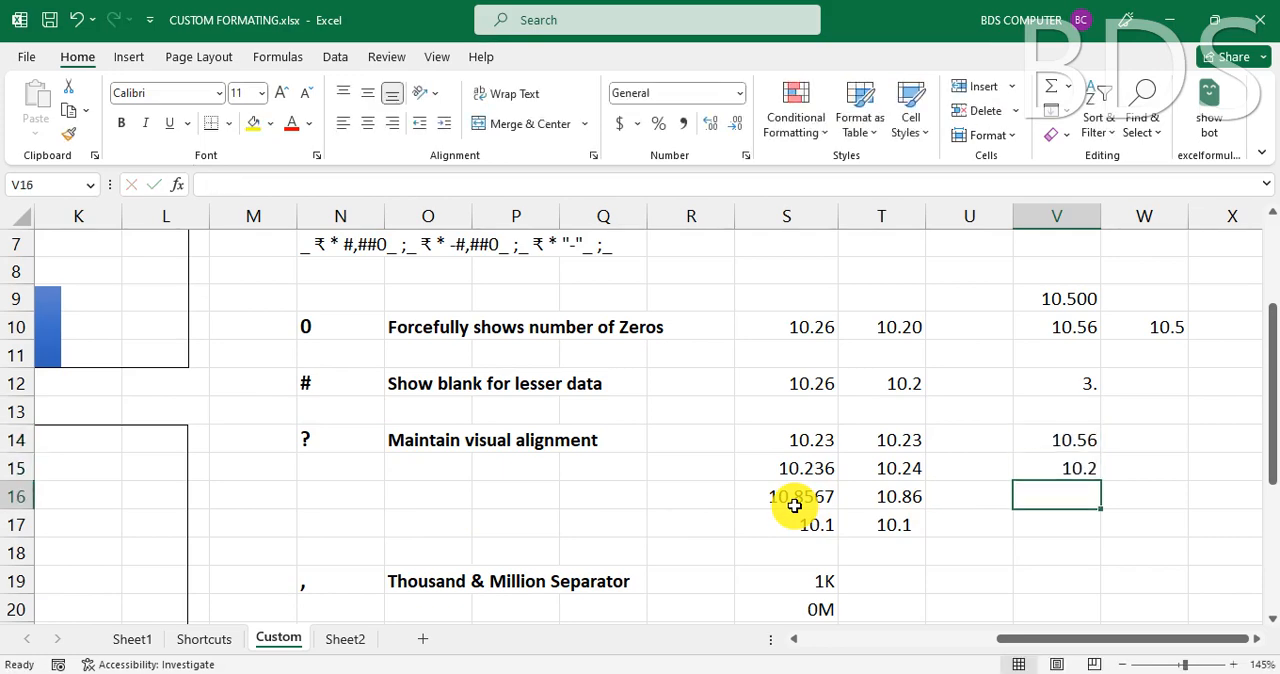
# - Check the custom number format code used by sample cell T15, leaving it unmodified
pyautogui.click(1073, 439)
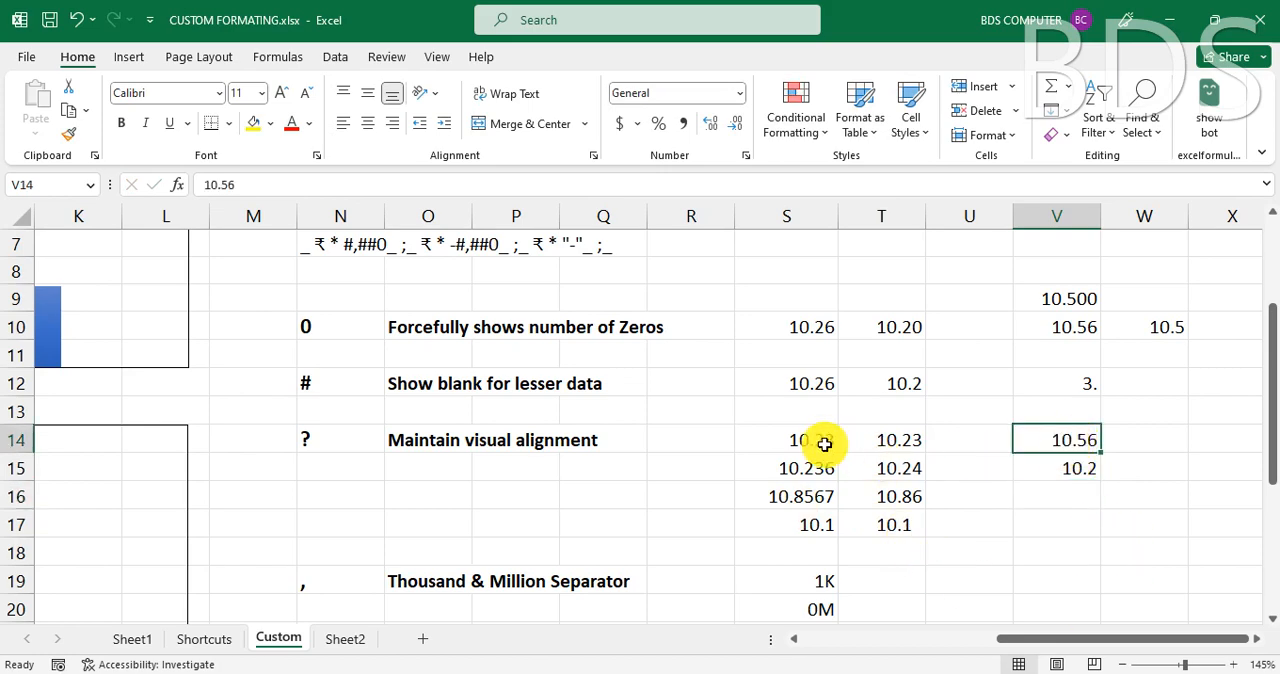
pyautogui.click(873, 471)
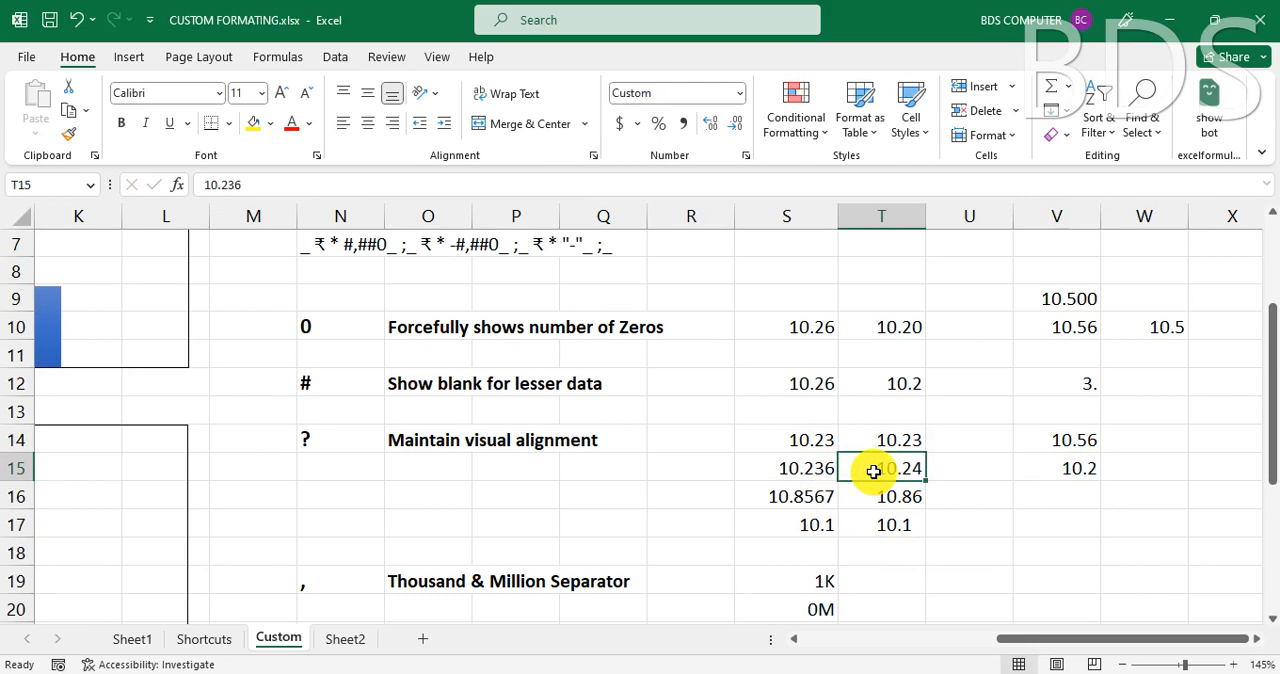
pyautogui.hotkey('ctrl', '1')
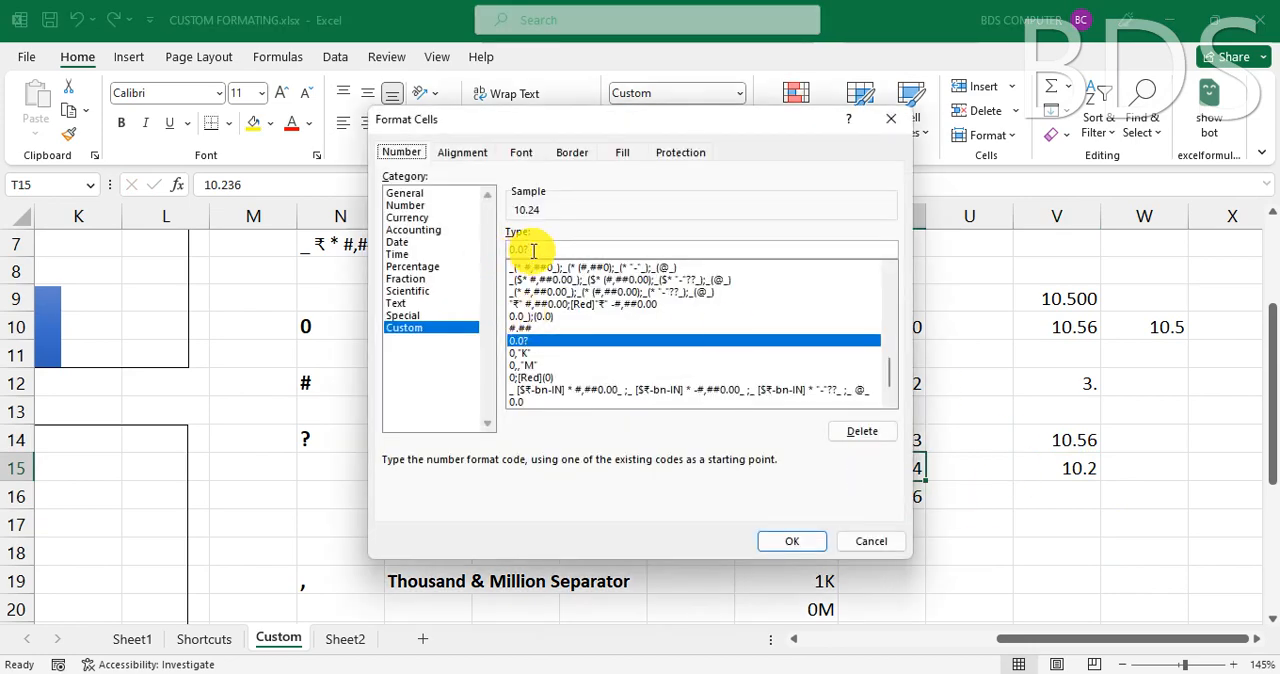
pyautogui.click(870, 541)
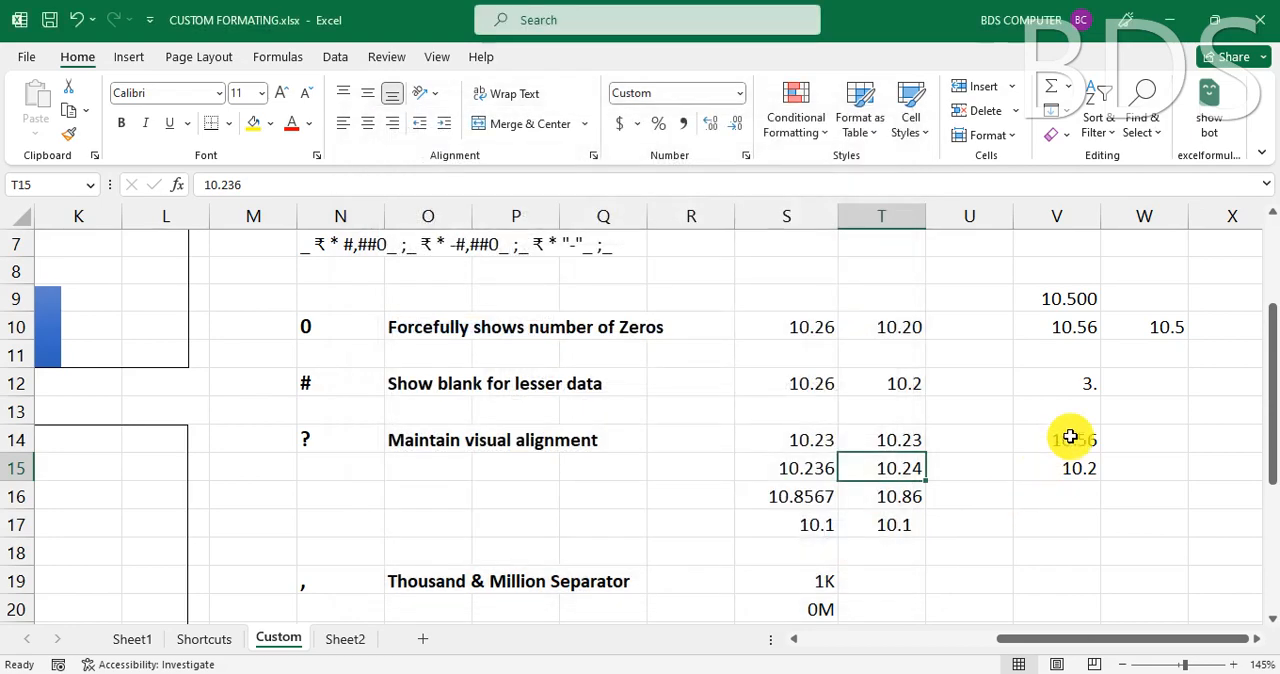
# - Apply the custom number format 0.0? to cells V14:V15 and deselect them
pyautogui.moveTo(1071, 434); pyautogui.dragTo(1071, 477)
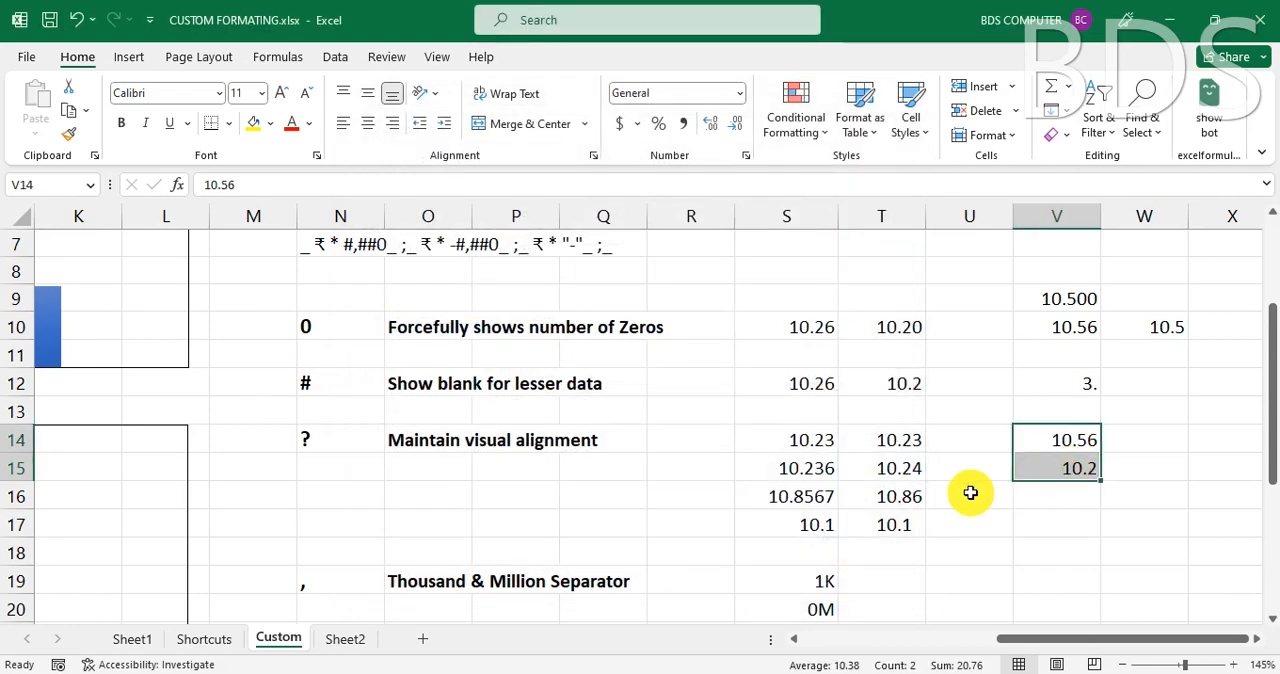
pyautogui.hotkey('ctrl', '1')
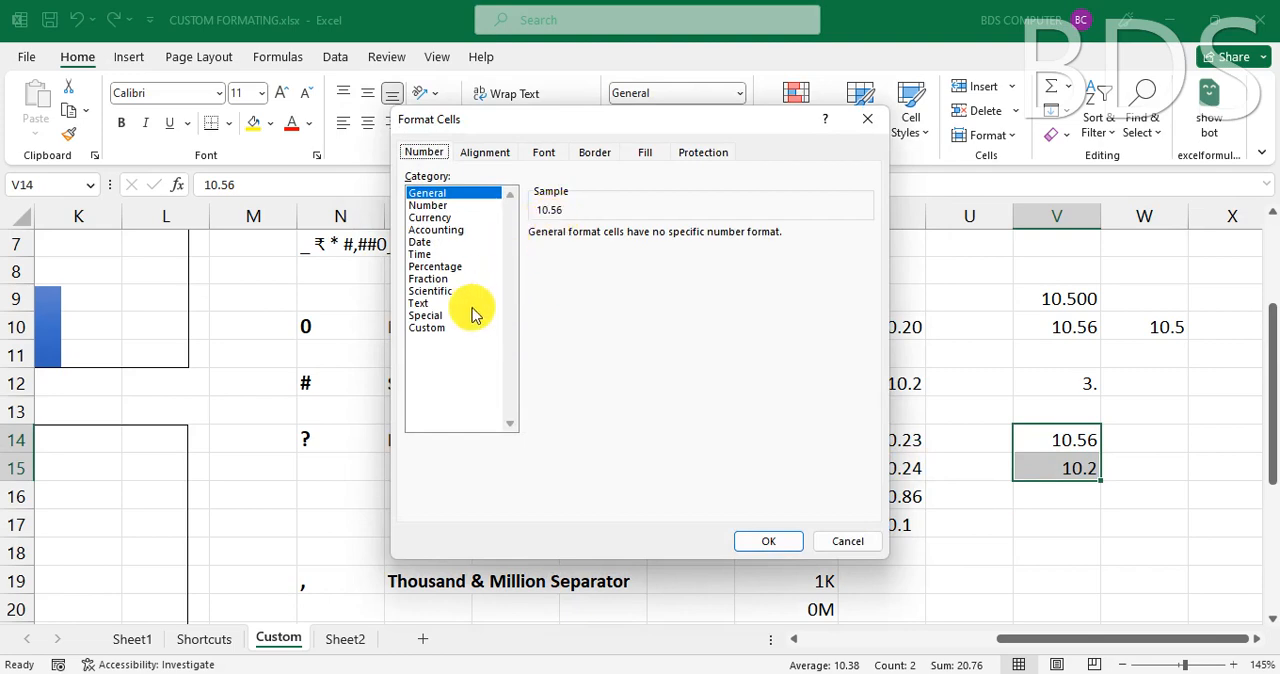
pyautogui.click(430, 329)
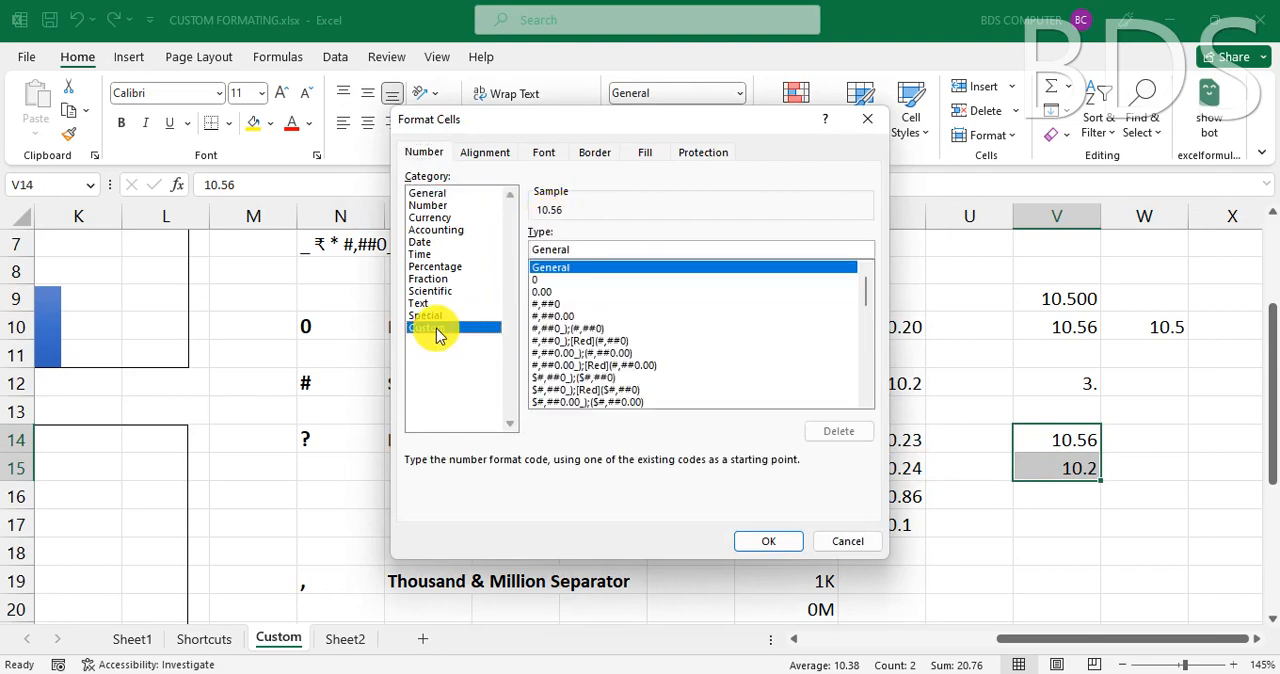
pyautogui.write('0.')
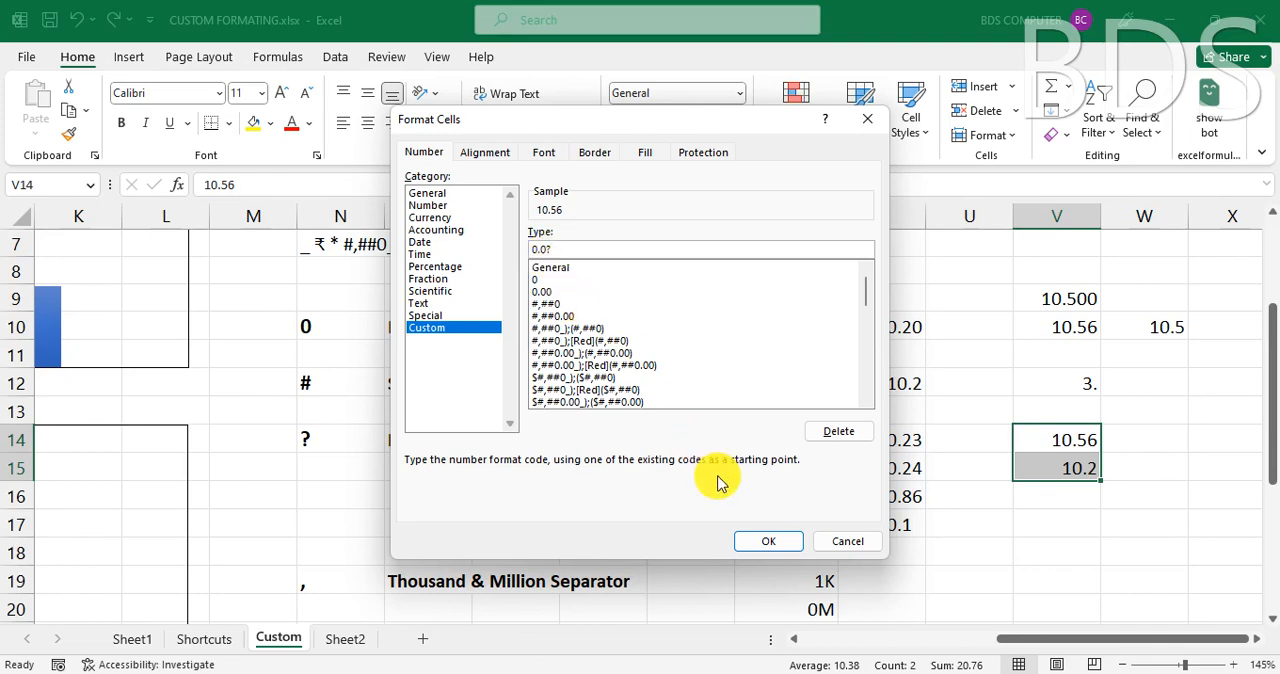
pyautogui.click(775, 541)
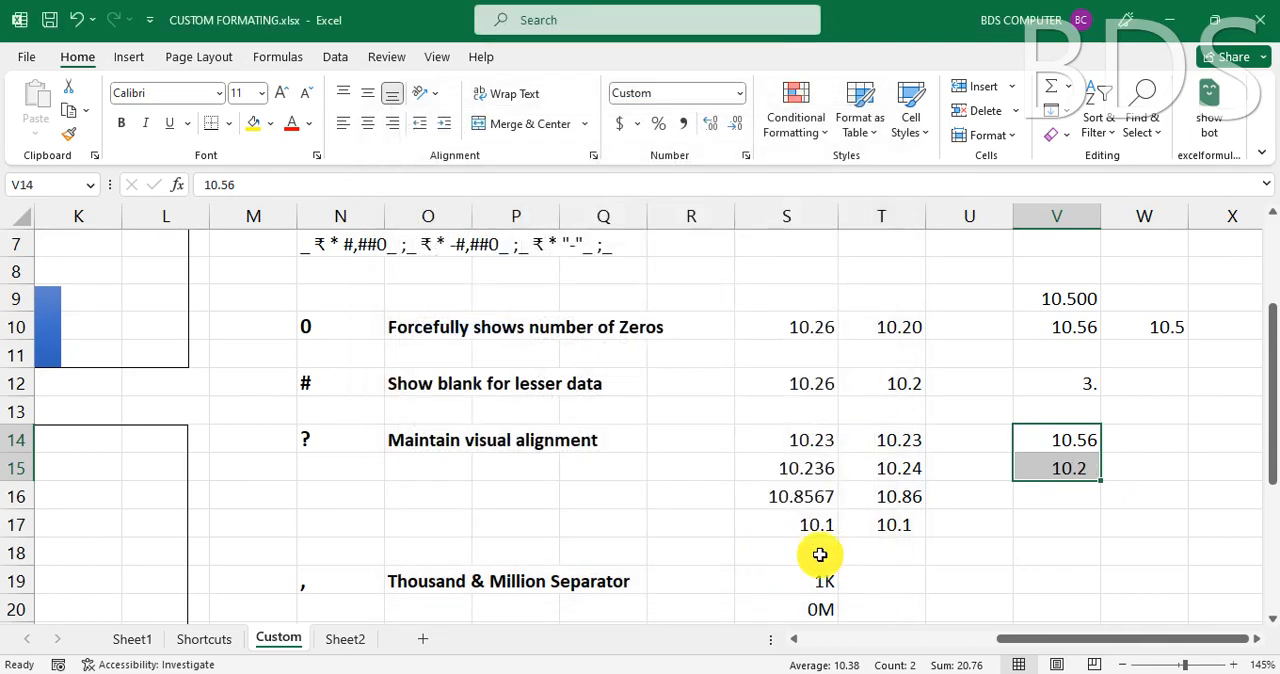
pyautogui.click(1087, 550)
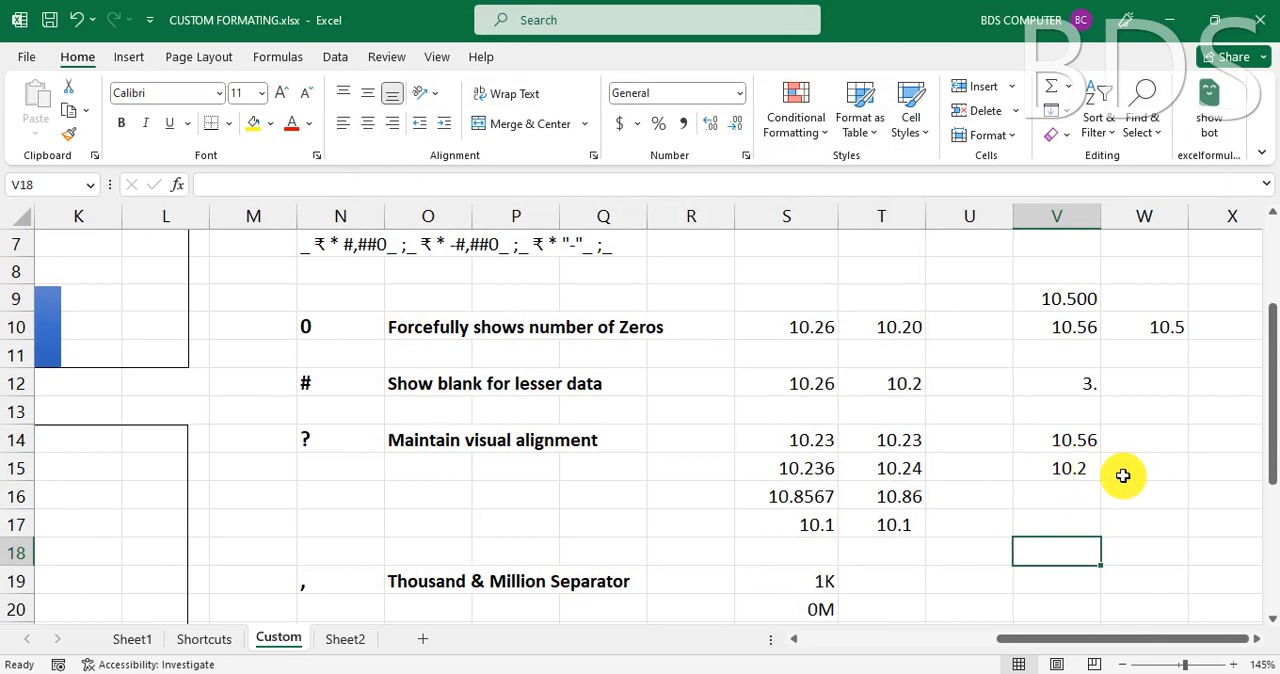
# - Try the custom number format 0.0 on cells V14:V15 for comparison, and undo the change
pyautogui.click(1085, 444)
pyautogui.click(1076, 466)
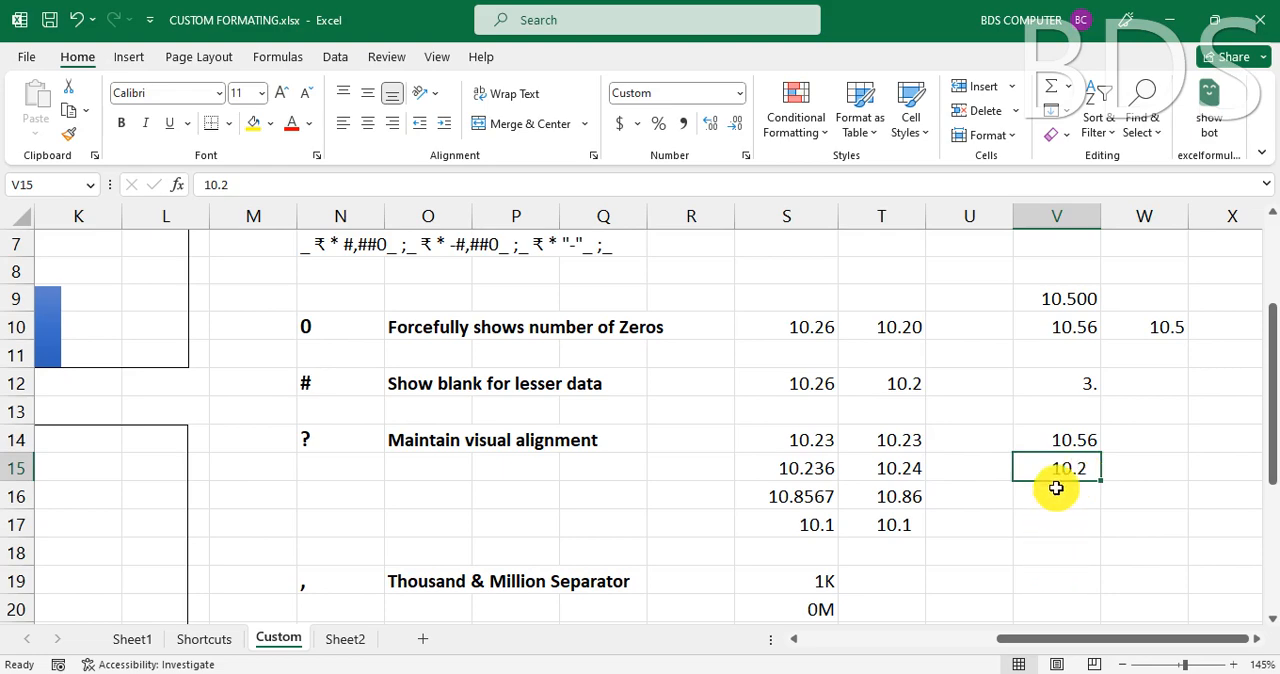
pyautogui.moveTo(1060, 441); pyautogui.dragTo(1066, 474)
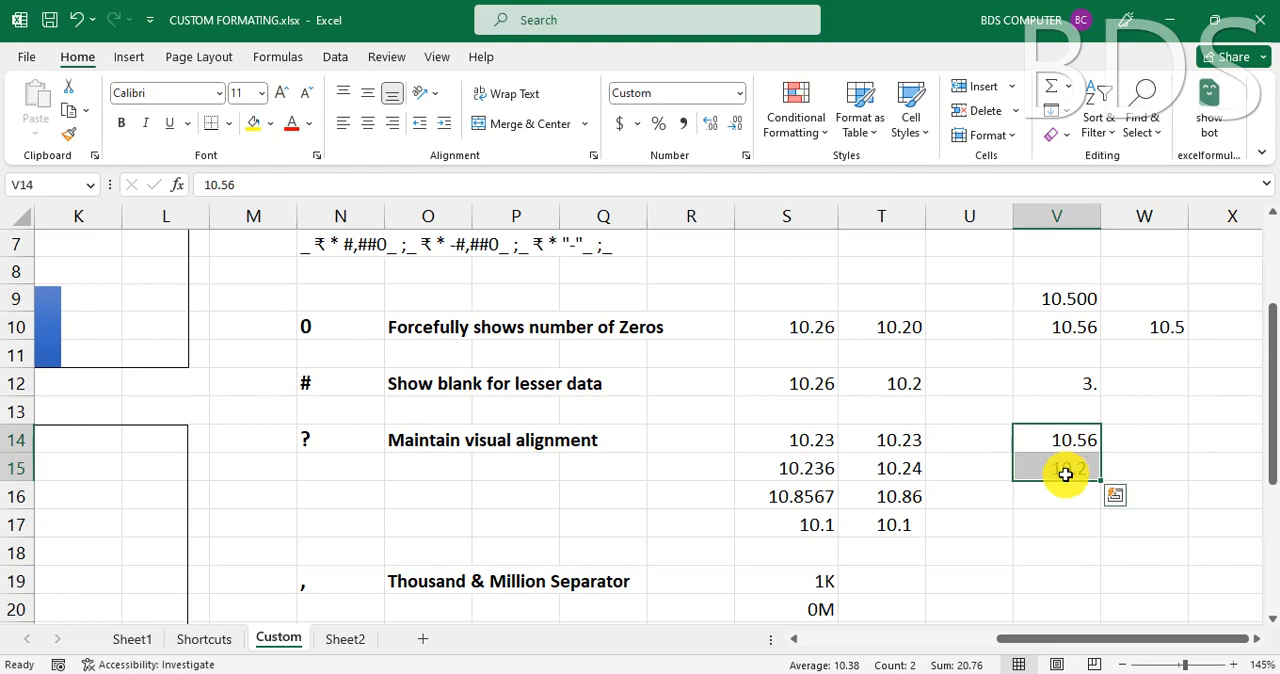
pyautogui.hotkey('ctrl', '1')
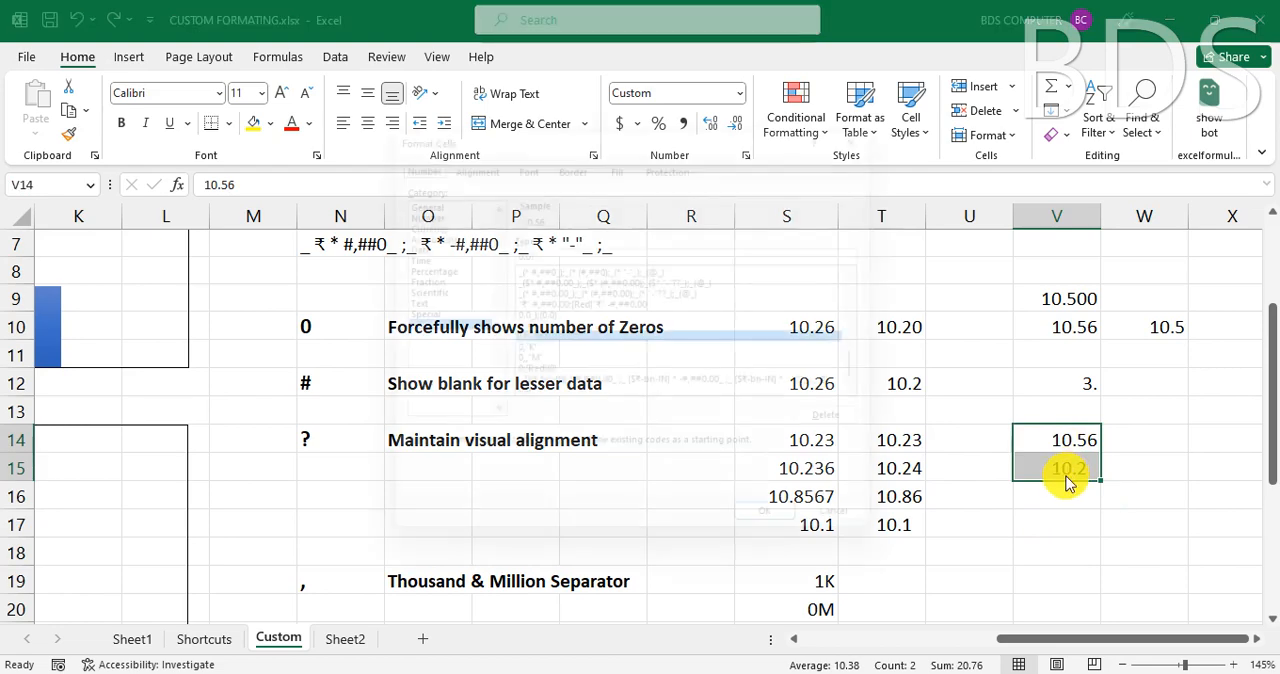
pyautogui.click(555, 248)
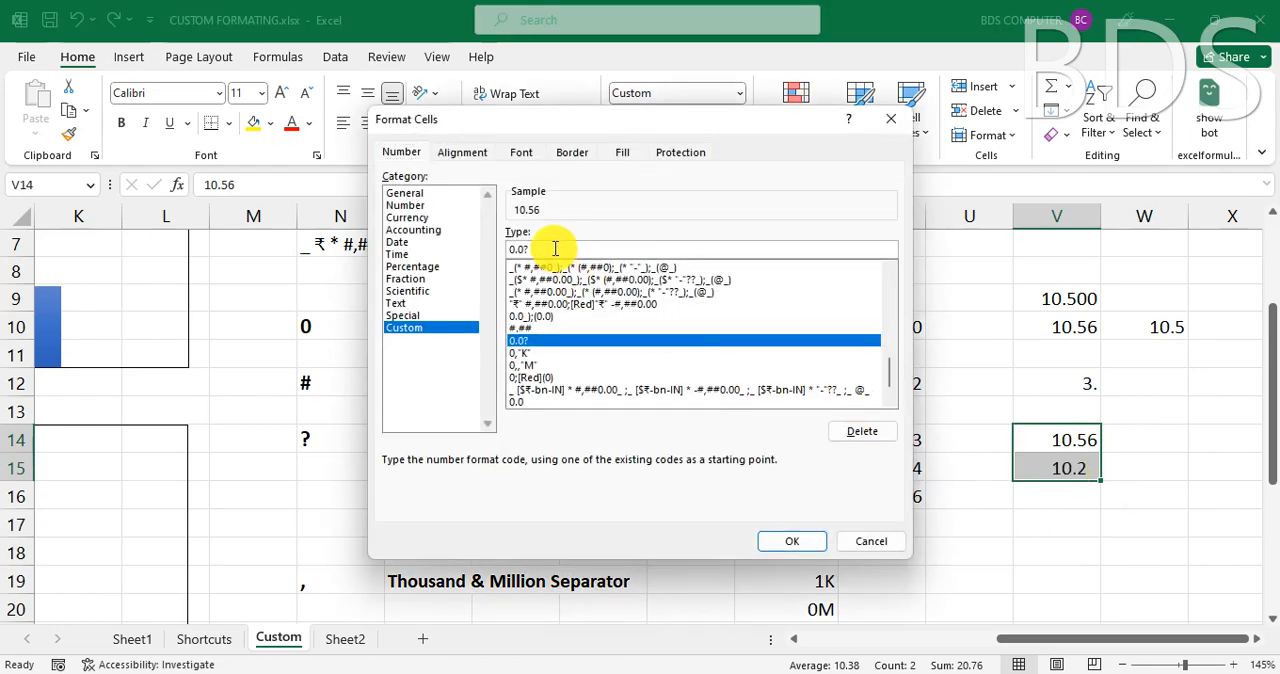
pyautogui.press('BackSpace')
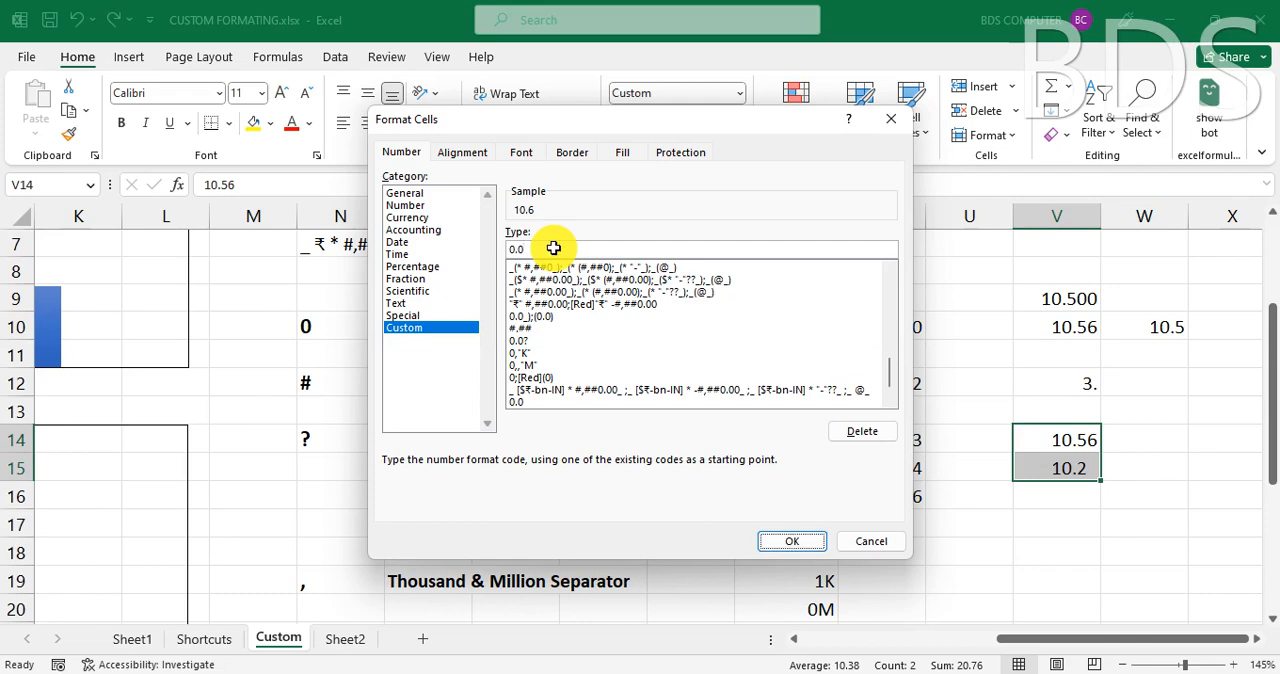
pyautogui.press('Return')
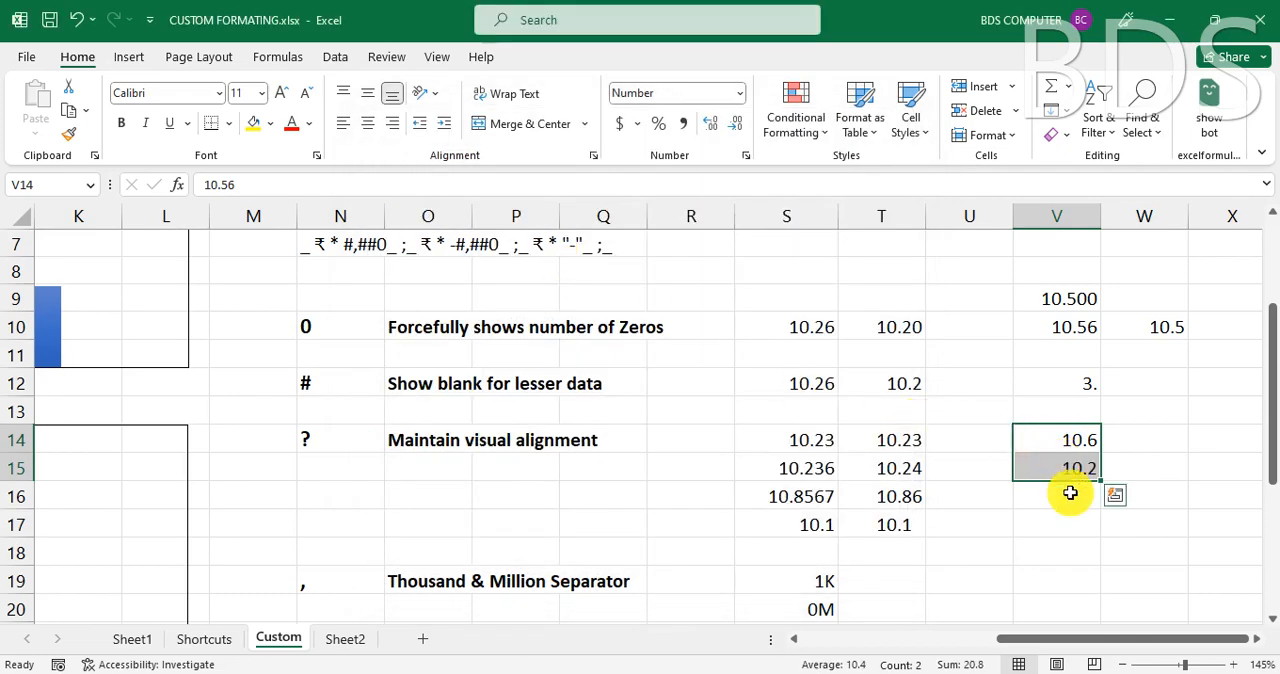
pyautogui.hotkey('ctrl', 'z')
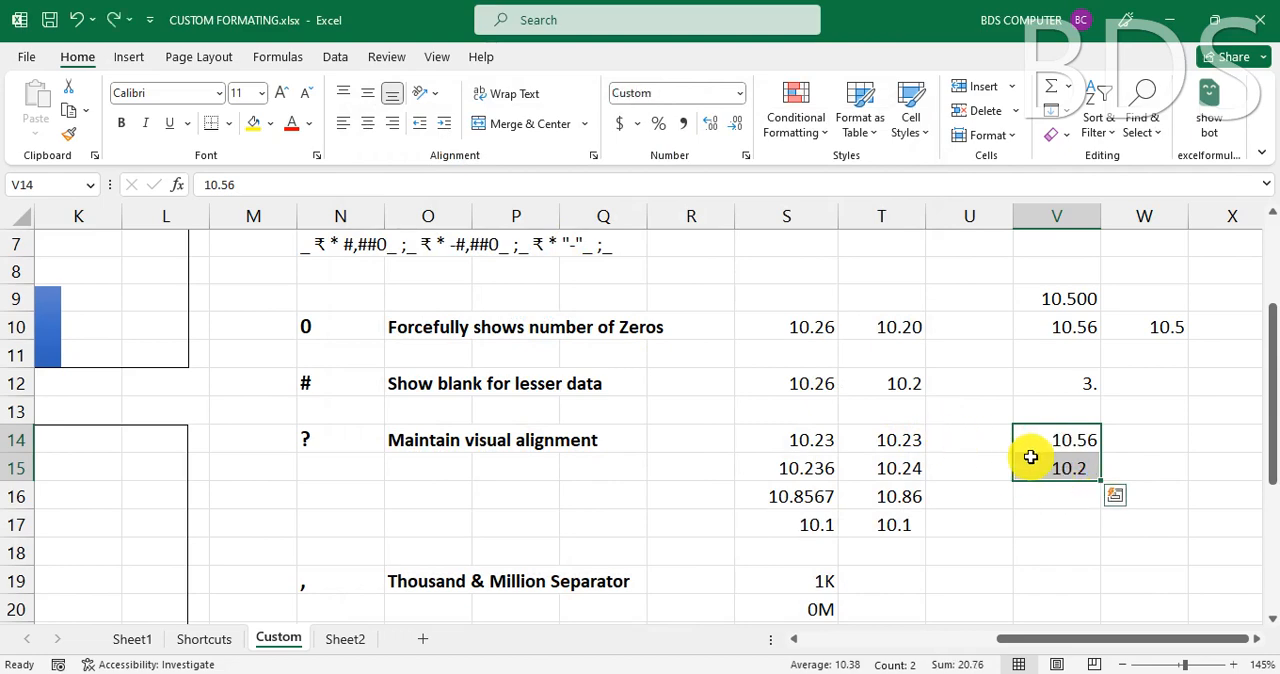
pyautogui.click(1021, 513)
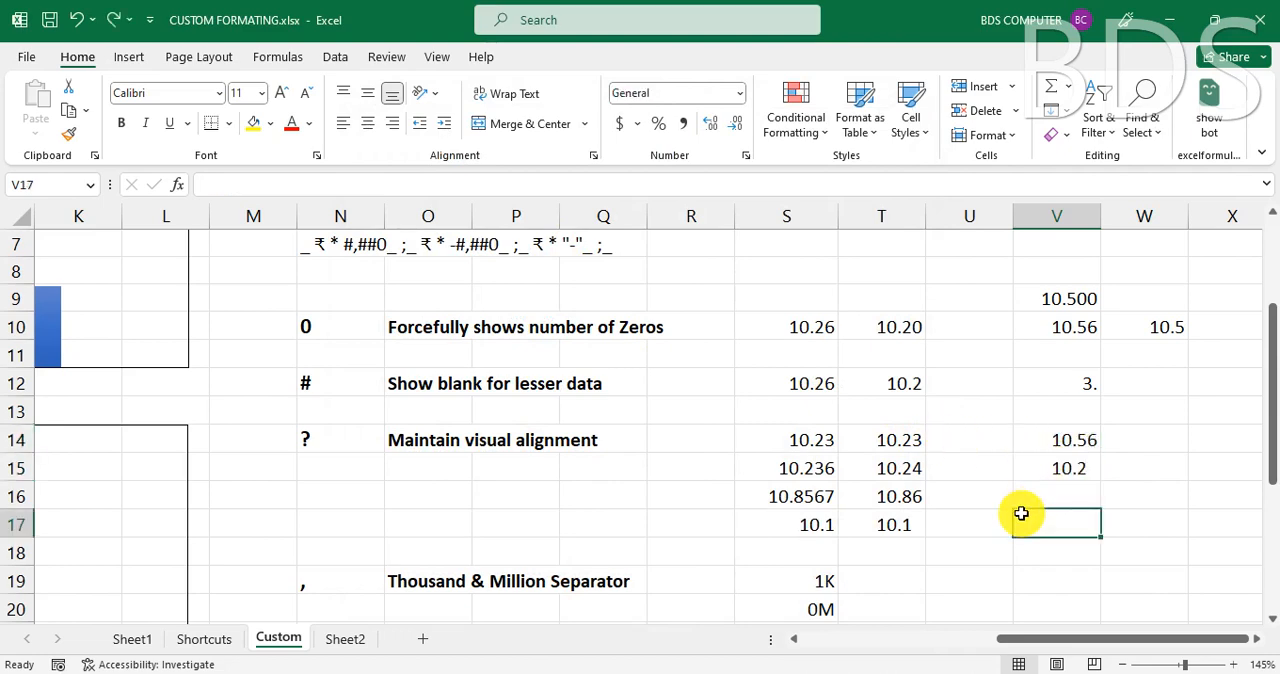
# - Review the comma symbol's description in row 19, and enter 56000 in cell V19
pyautogui.scroll(-2, 1021, 513)
pyautogui.click(309, 420)
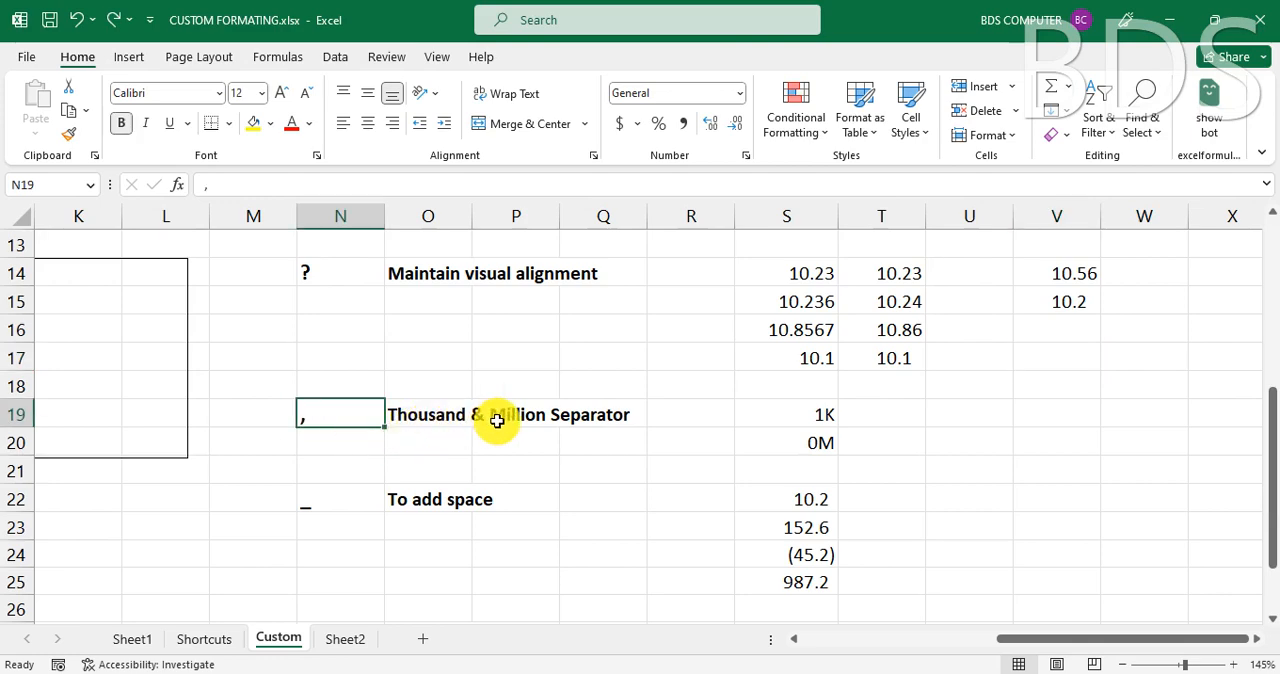
pyautogui.click(418, 418)
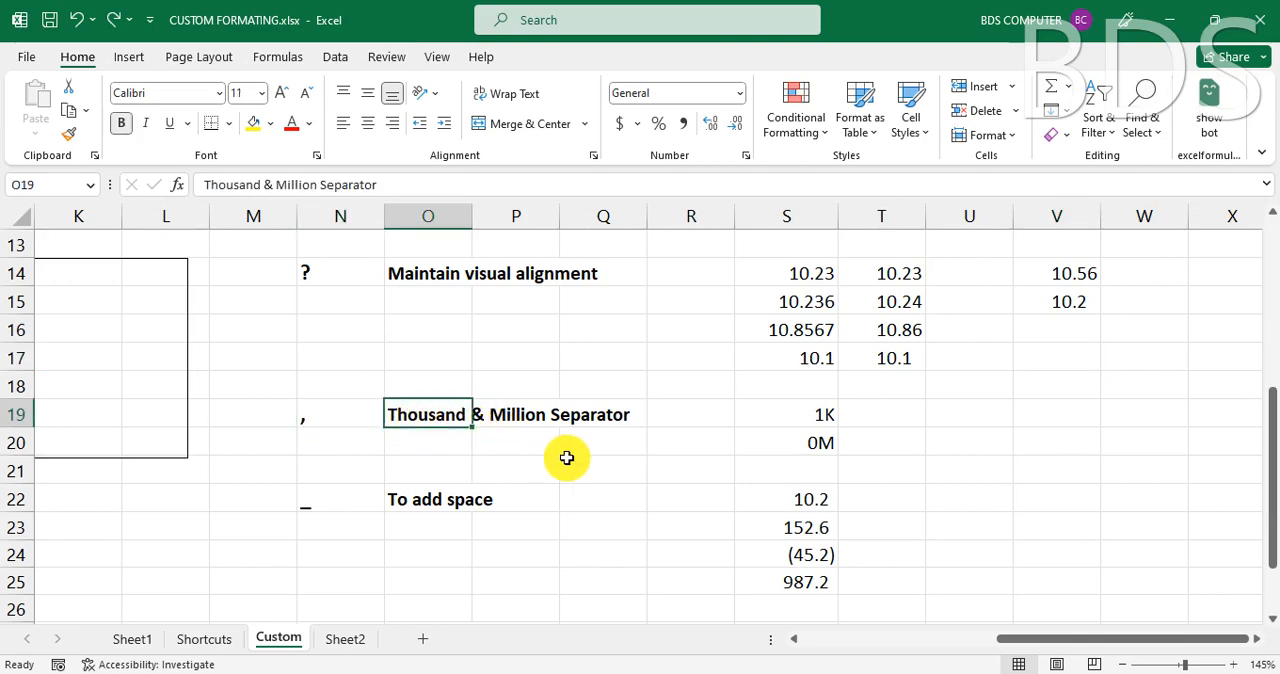
pyautogui.click(540, 414)
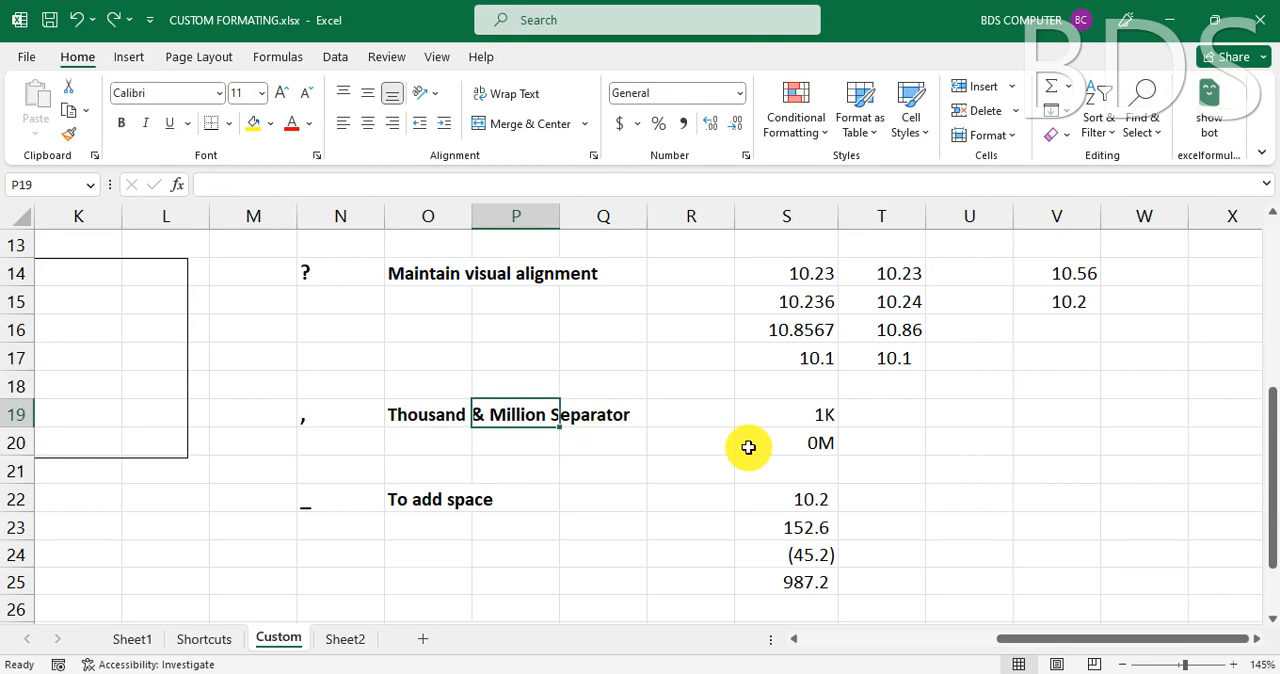
pyautogui.click(977, 414)
pyautogui.click(1060, 420)
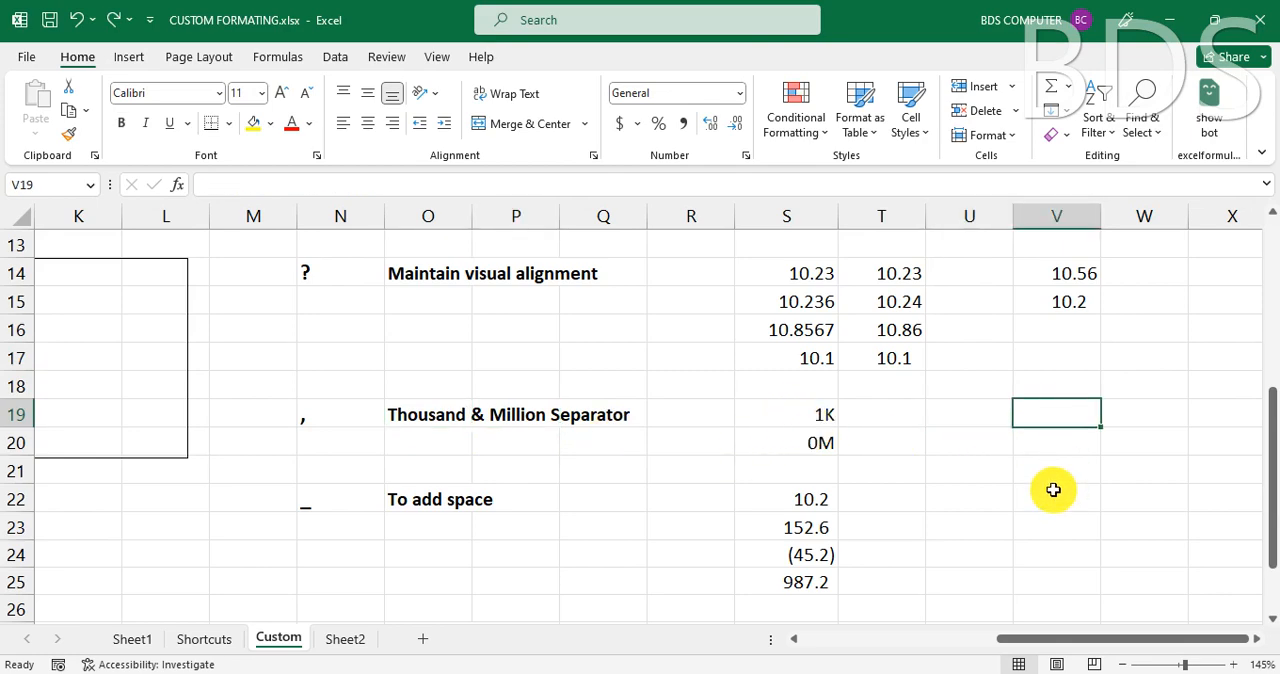
pyautogui.write('56000')
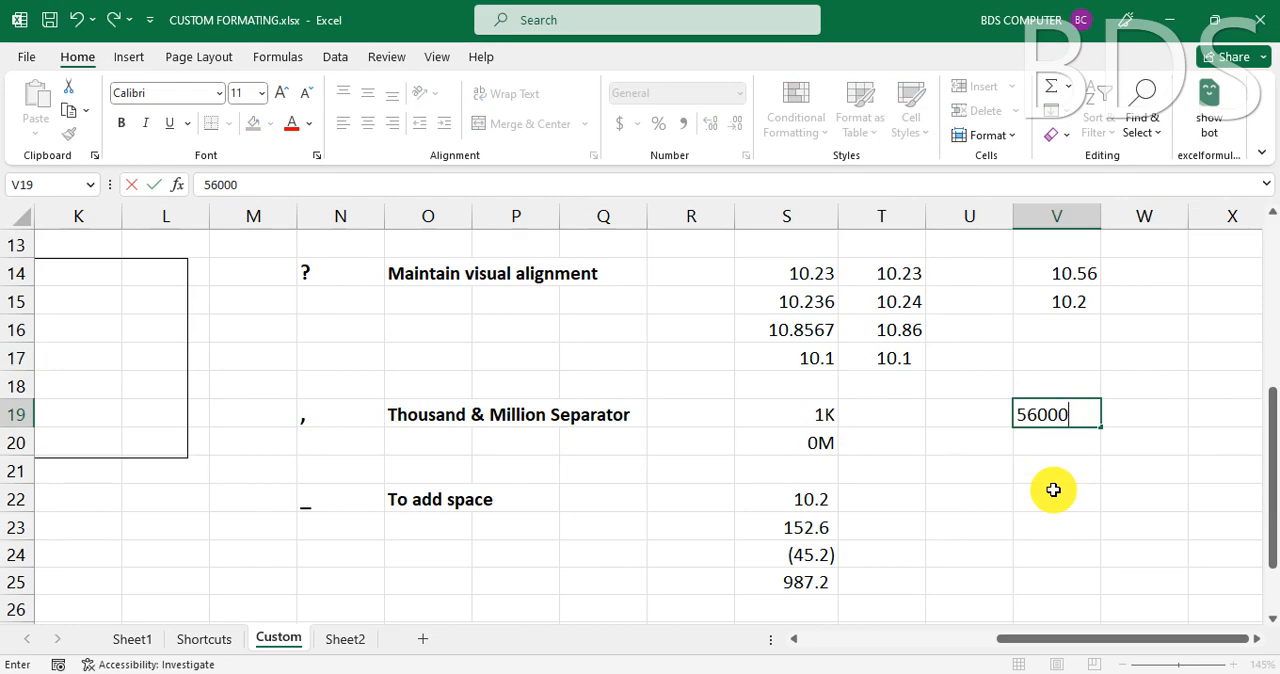
pyautogui.press('Return')
pyautogui.click(1062, 420)
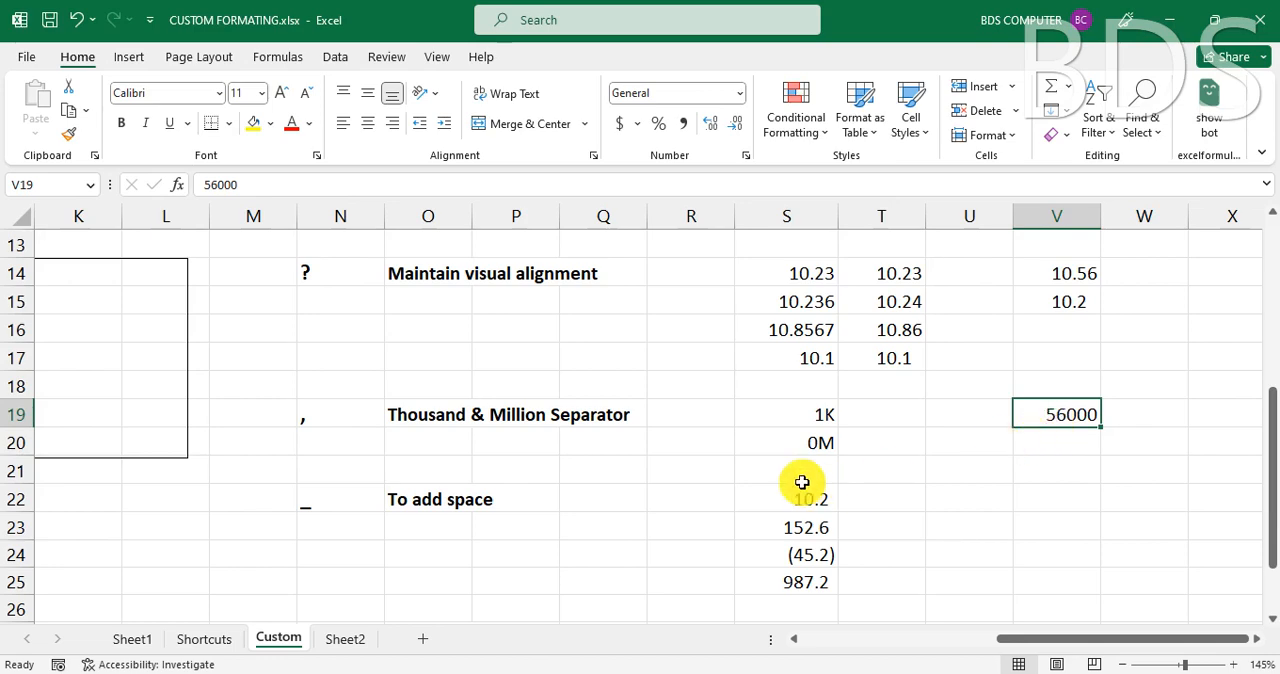
# - Check the custom number format code used by sample cell S19, leaving it unmodified
pyautogui.hotkey('ctrl', '1')
pyautogui.press('Escape')
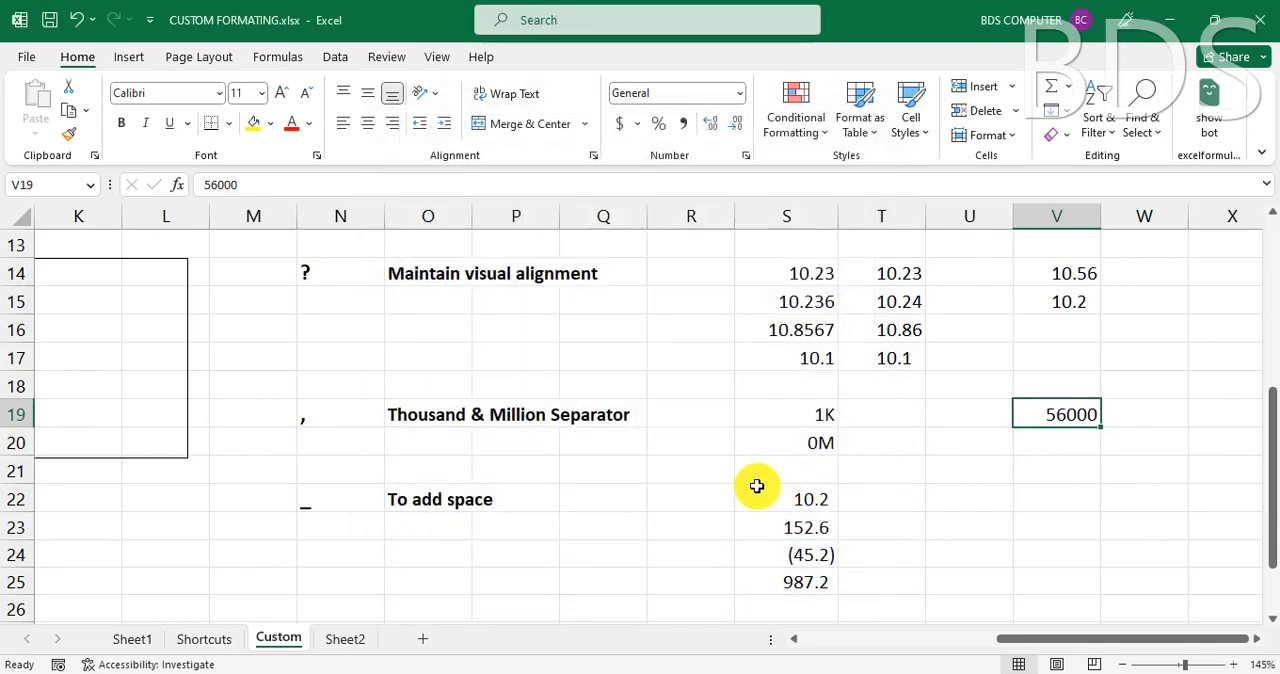
pyautogui.click(819, 423)
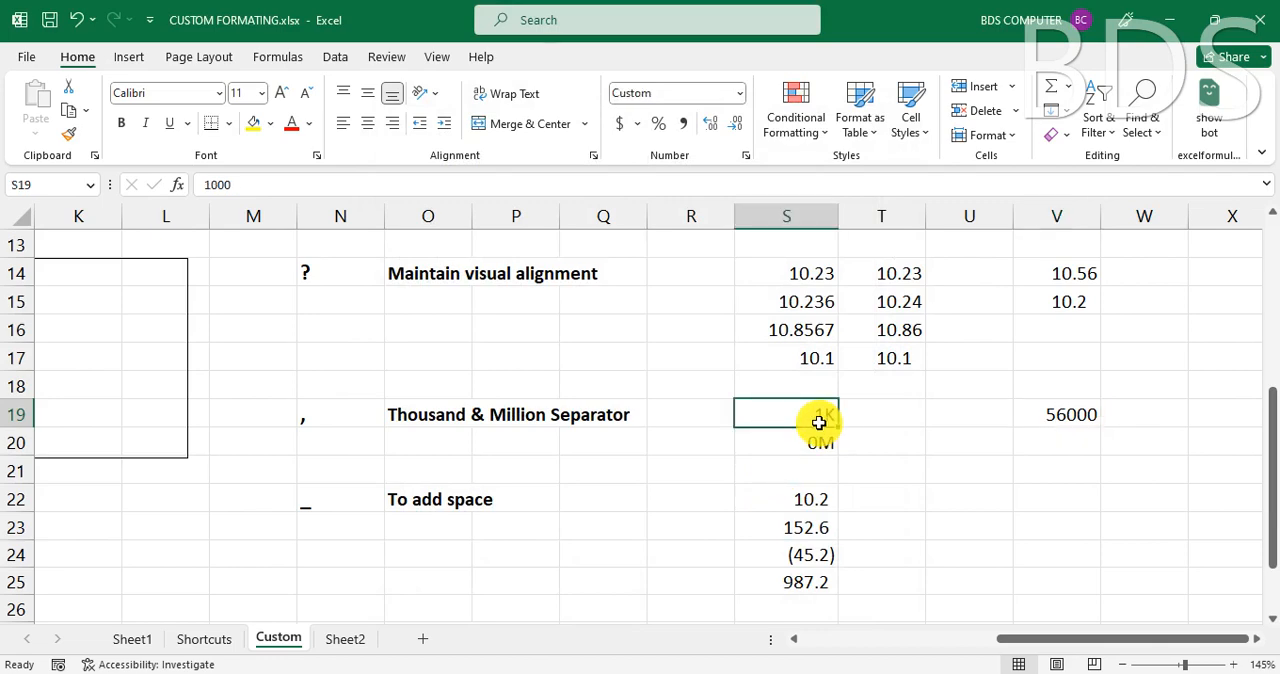
pyautogui.hotkey('ctrl', '1')
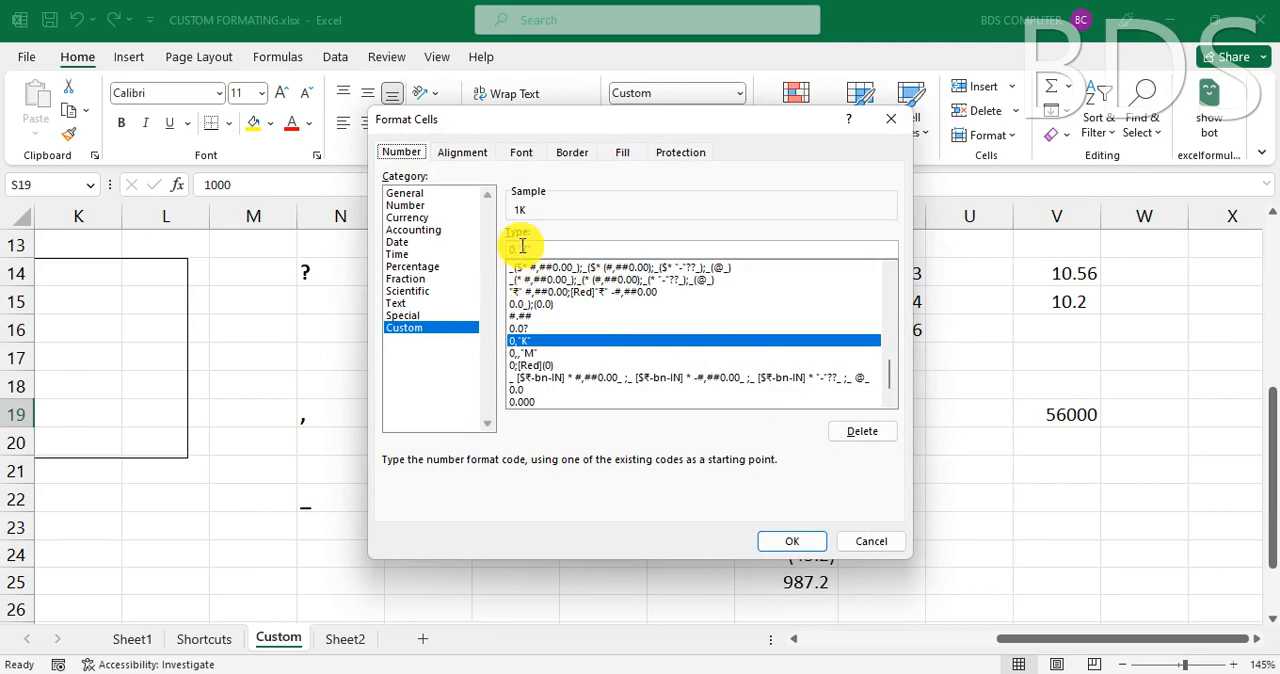
pyautogui.click(878, 542)
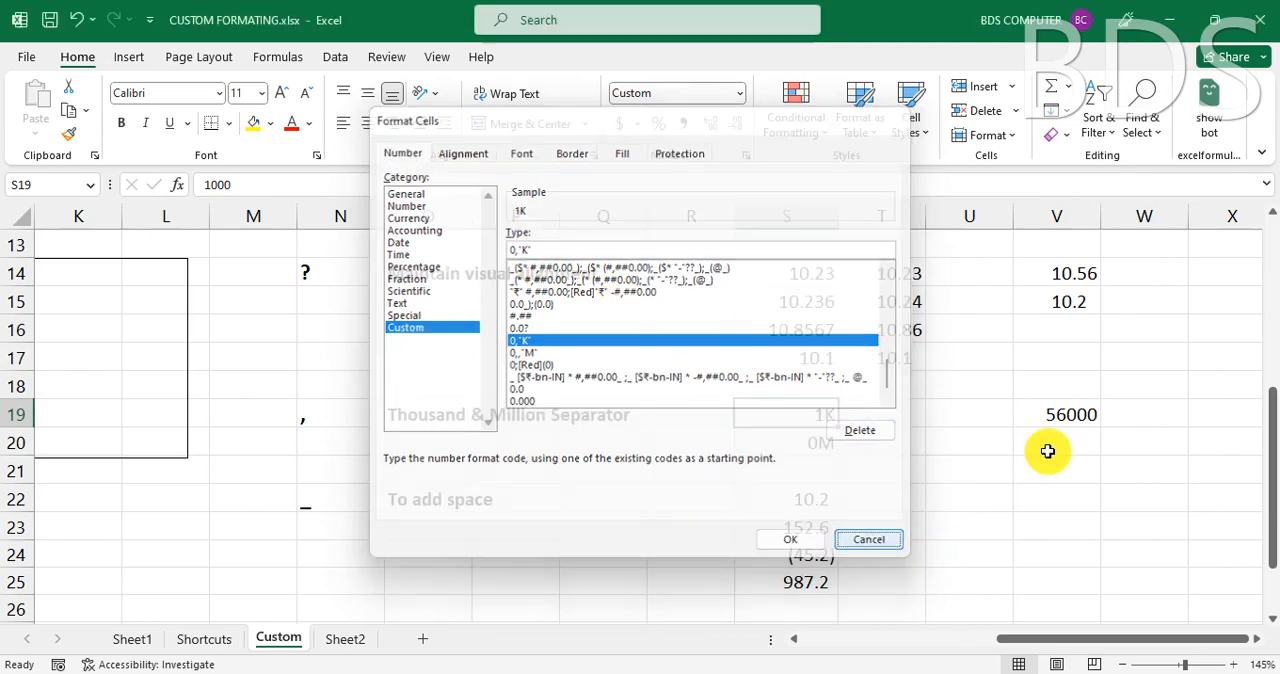
# - Apply a custom thousands format to cell V19, using 0 and one comma followed by a space and the suffix K
pyautogui.click(1056, 420)
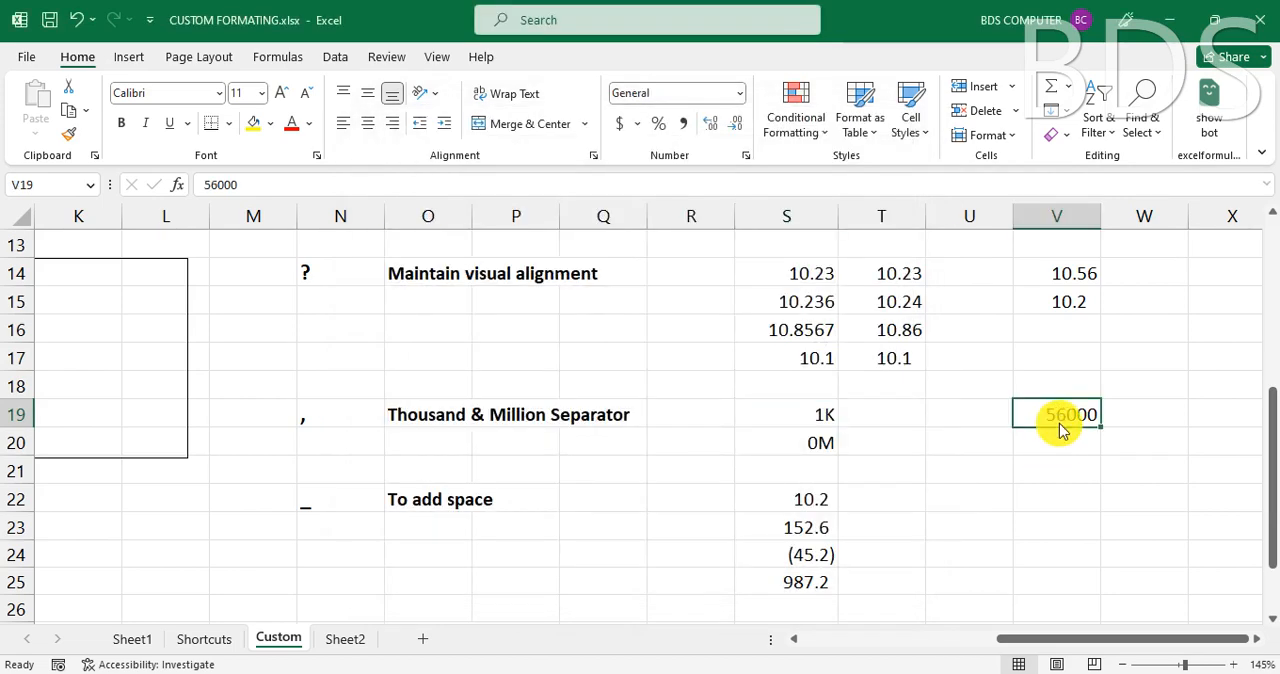
pyautogui.hotkey('ctrl', '1')
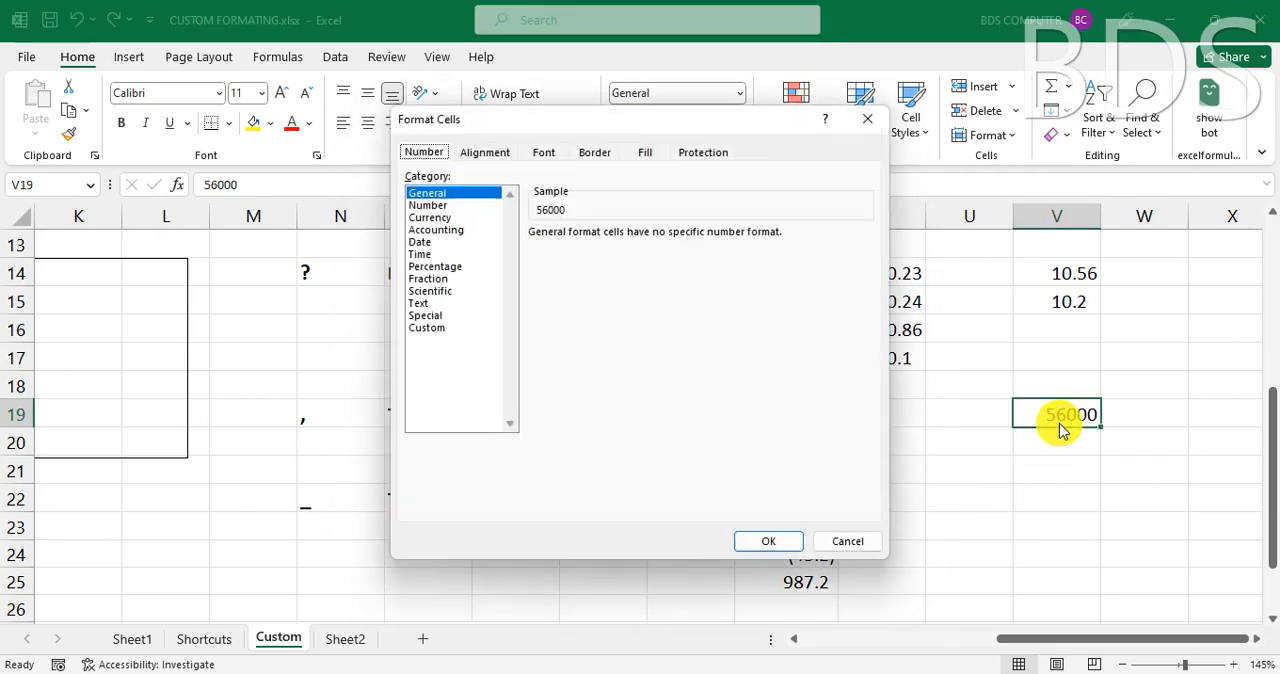
pyautogui.click(428, 329)
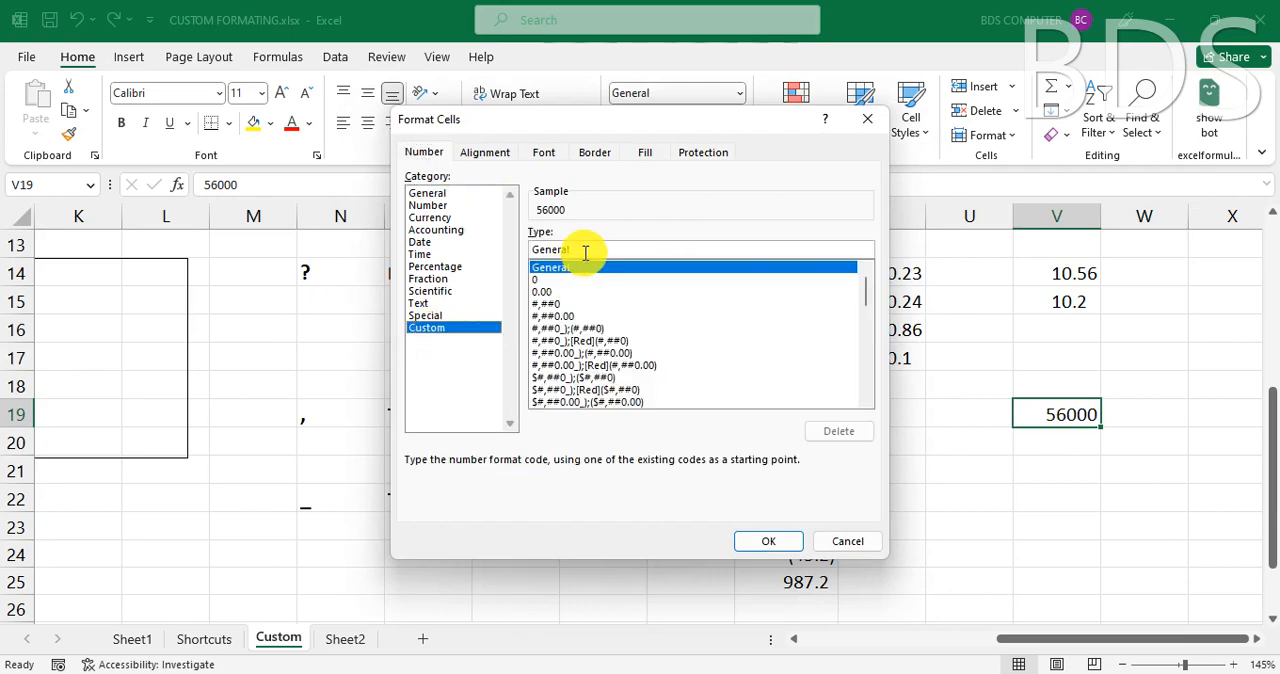
pyautogui.write('0')
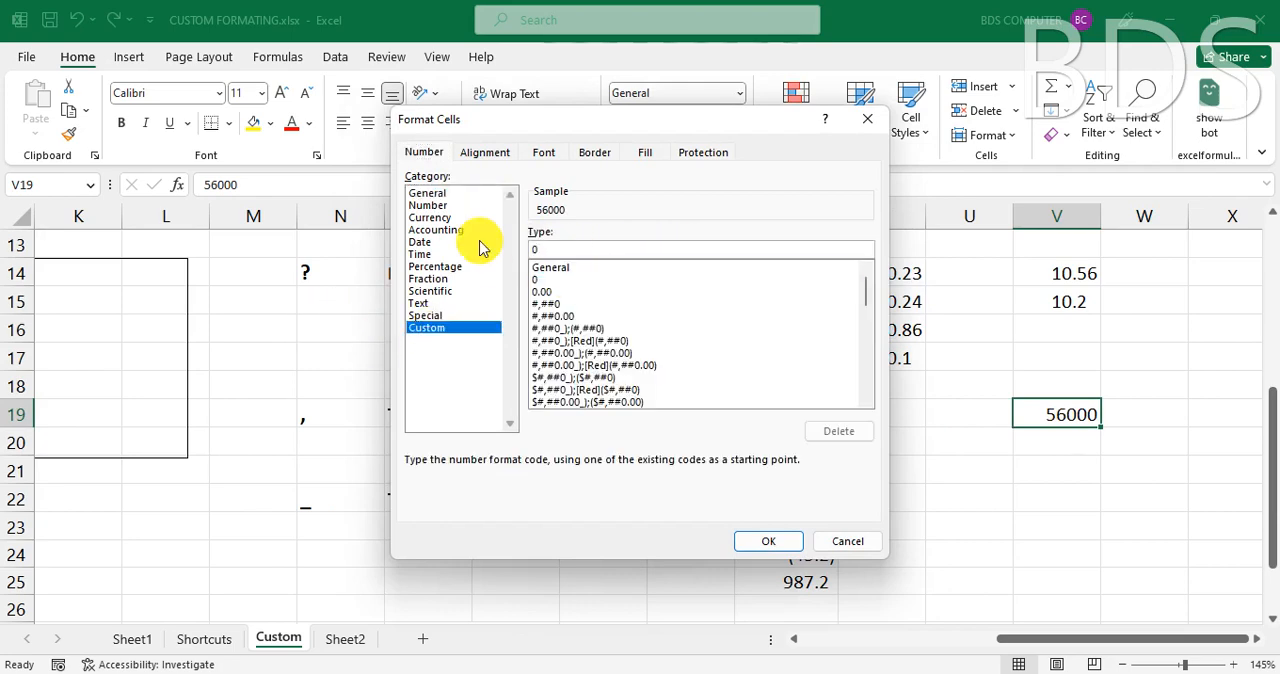
pyautogui.write(', "K')
pyautogui.click(769, 542)
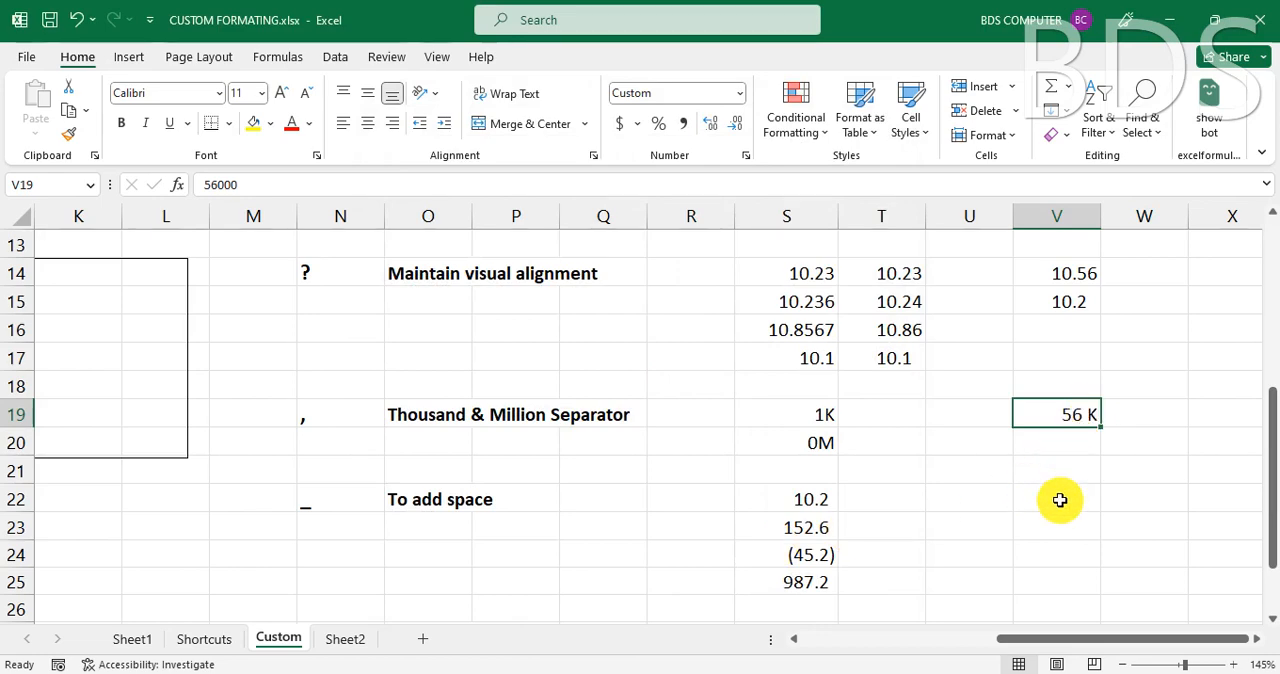
# - Enter 560000 in cell V20
pyautogui.click(1056, 447)
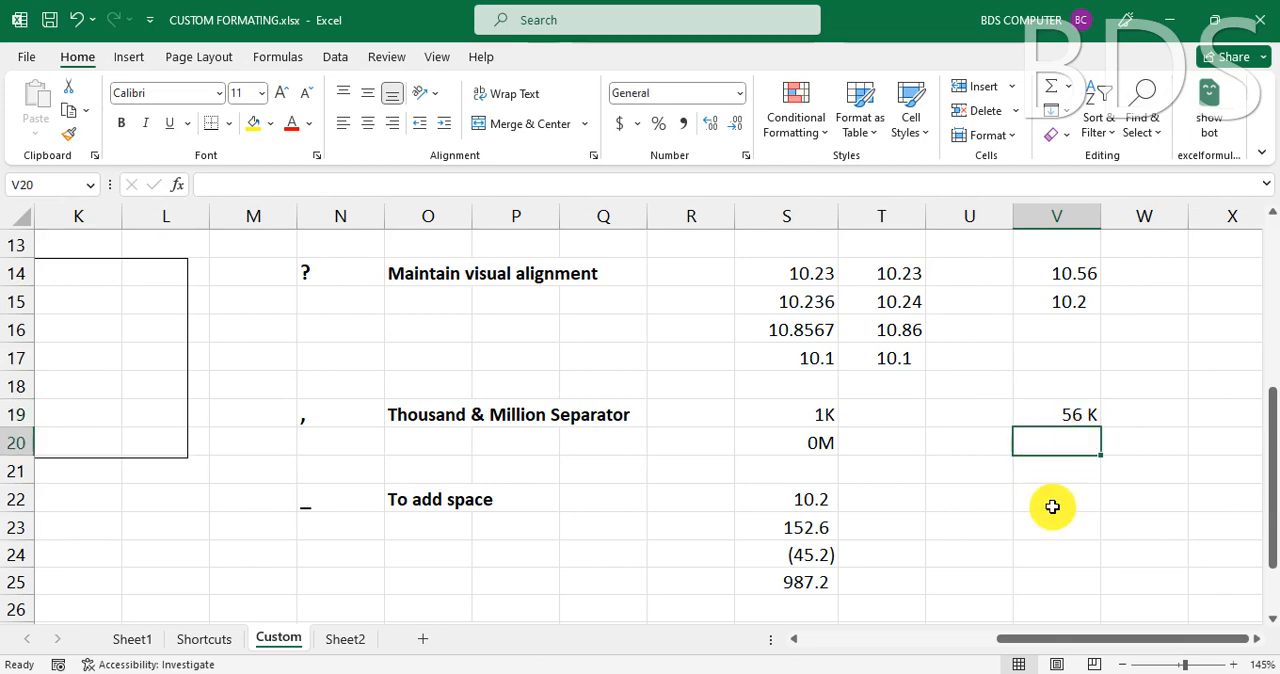
pyautogui.write('560000')
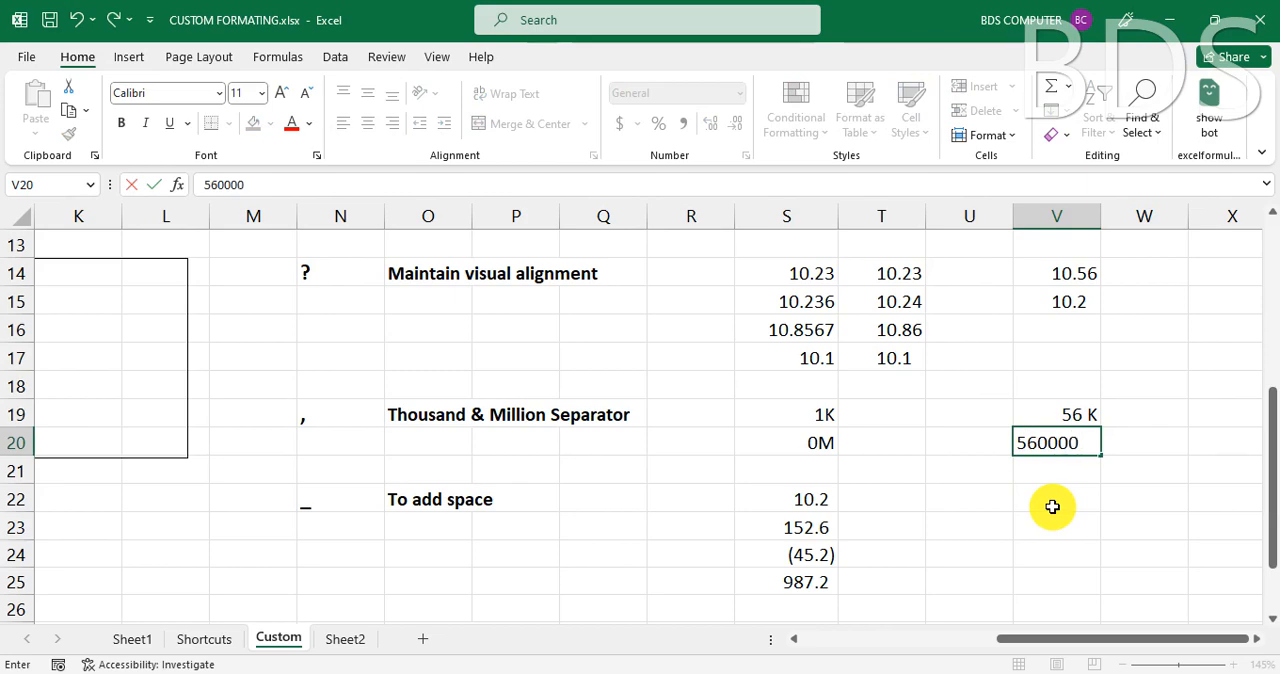
pyautogui.press('Return')
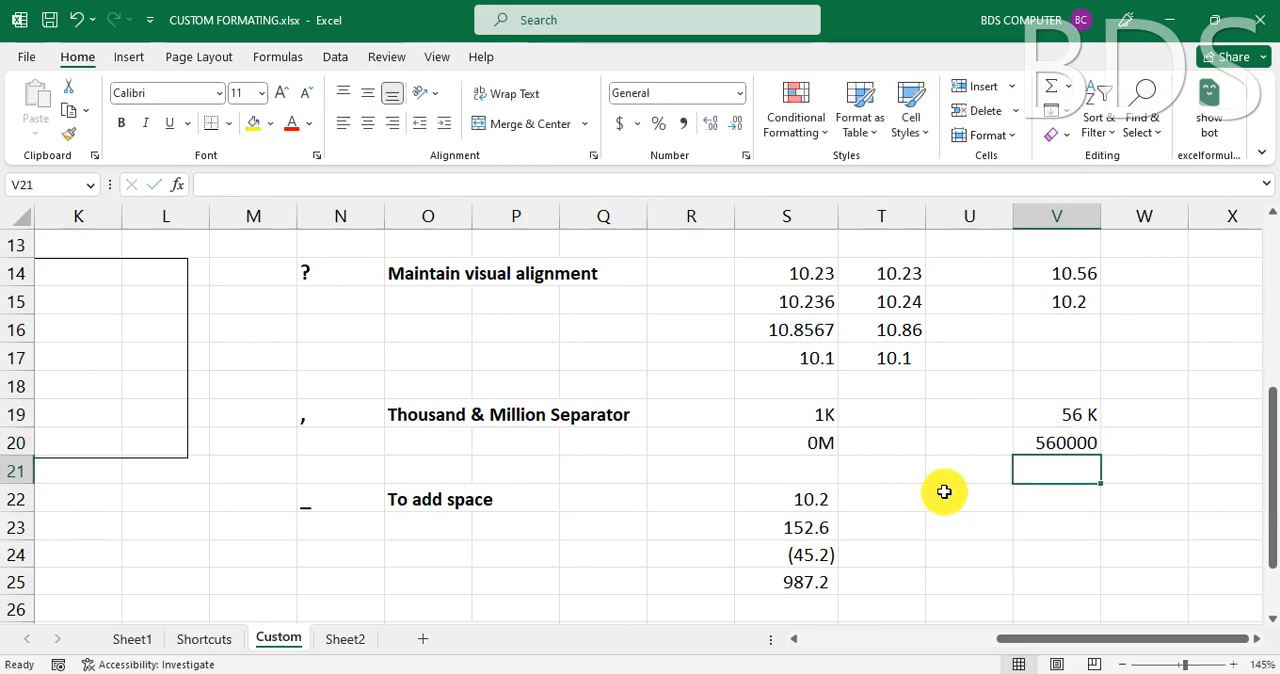
# - Apply the custom number format 0,, "M" to cell V20
pyautogui.click(1042, 444)
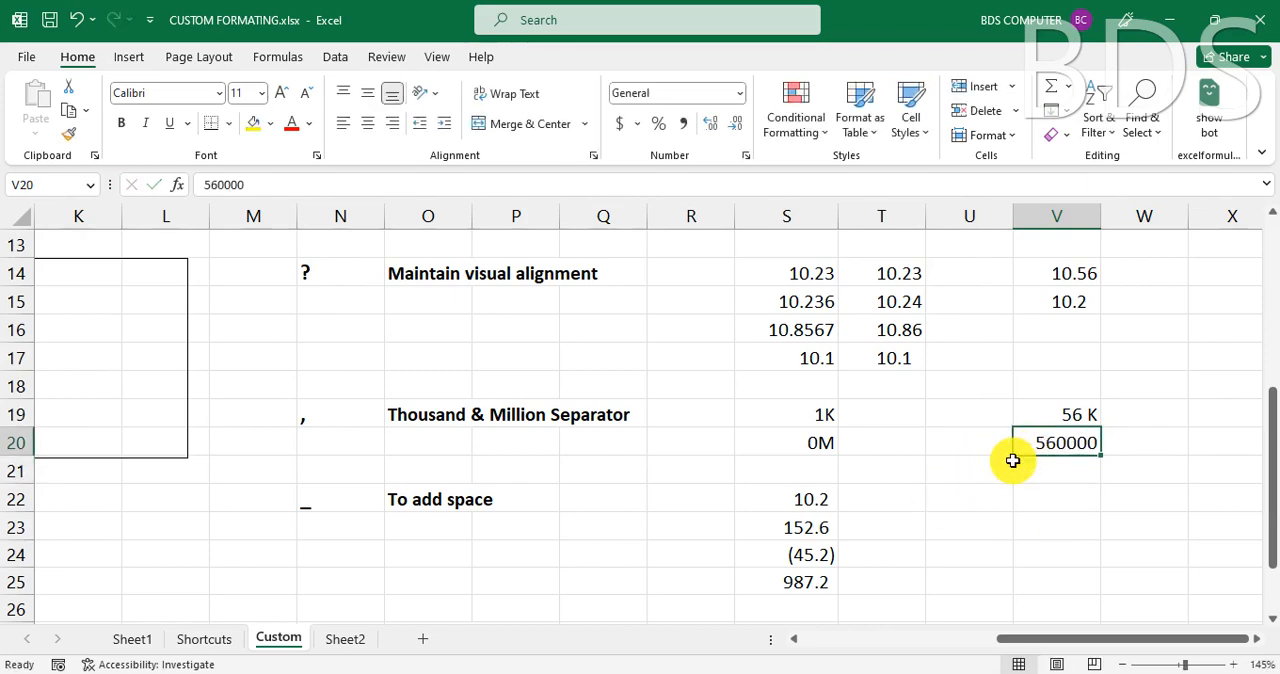
pyautogui.hotkey('ctrl', '1')
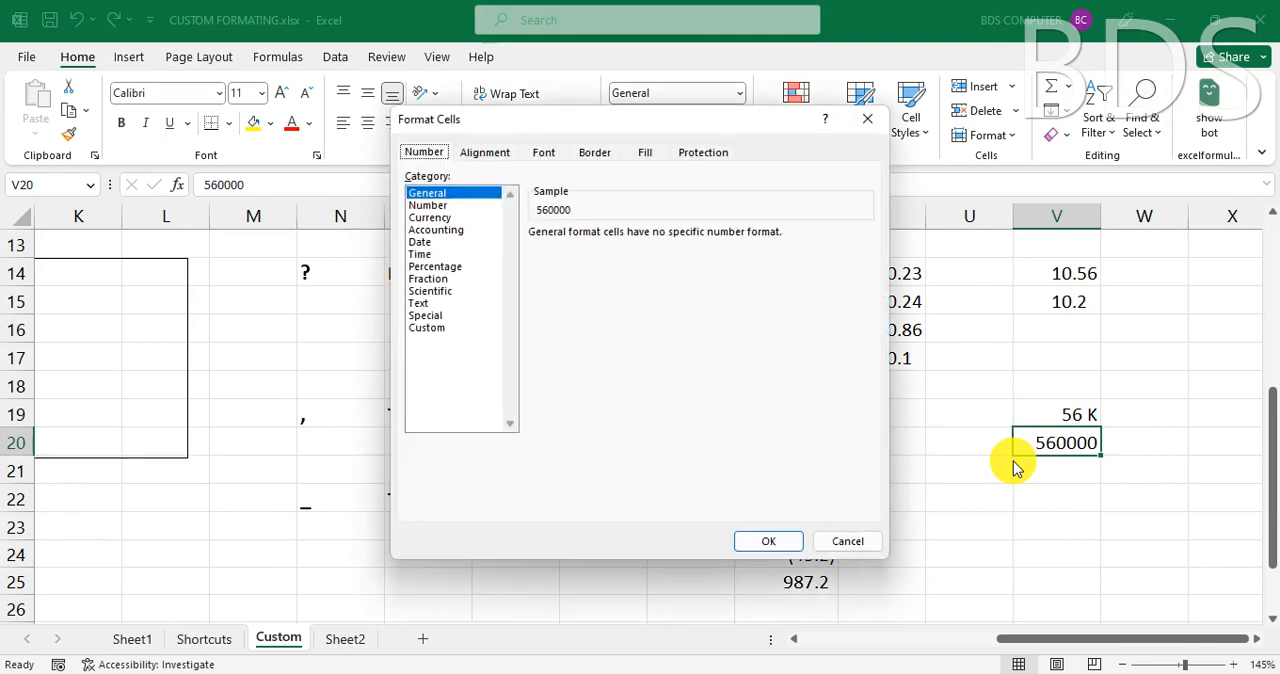
pyautogui.click(440, 328)
pyautogui.moveTo(580, 247); pyautogui.dragTo(513, 243)
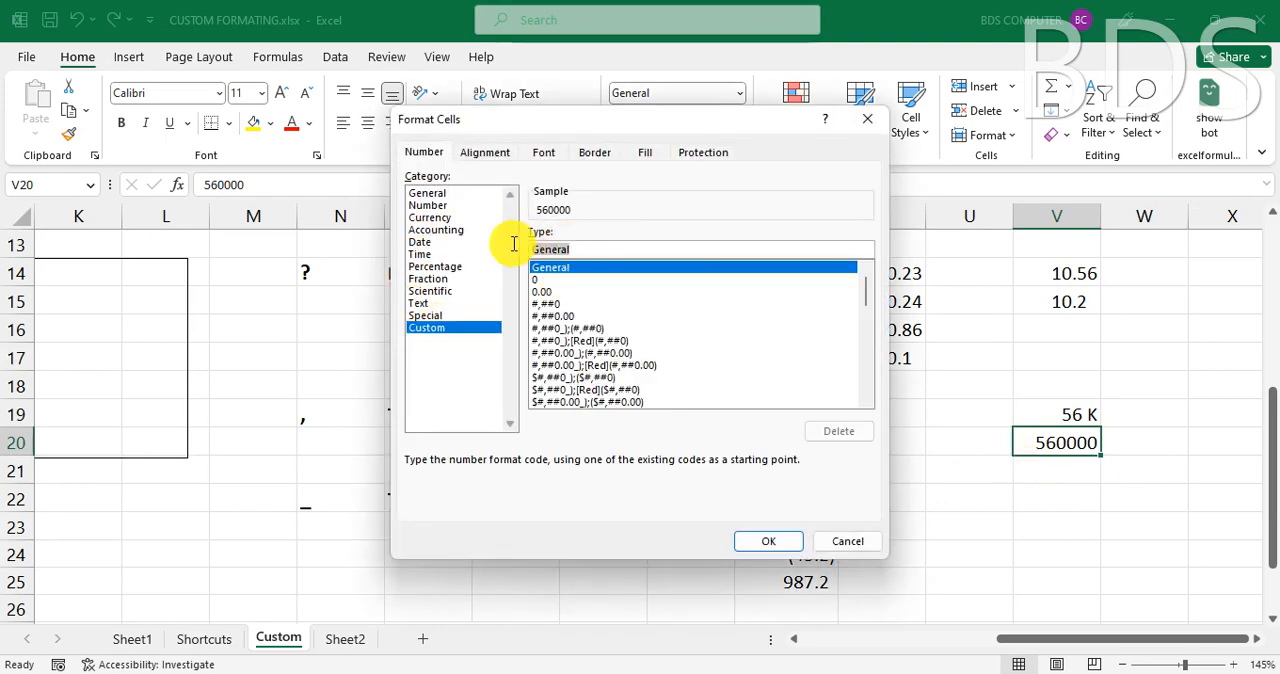
pyautogui.write('0')
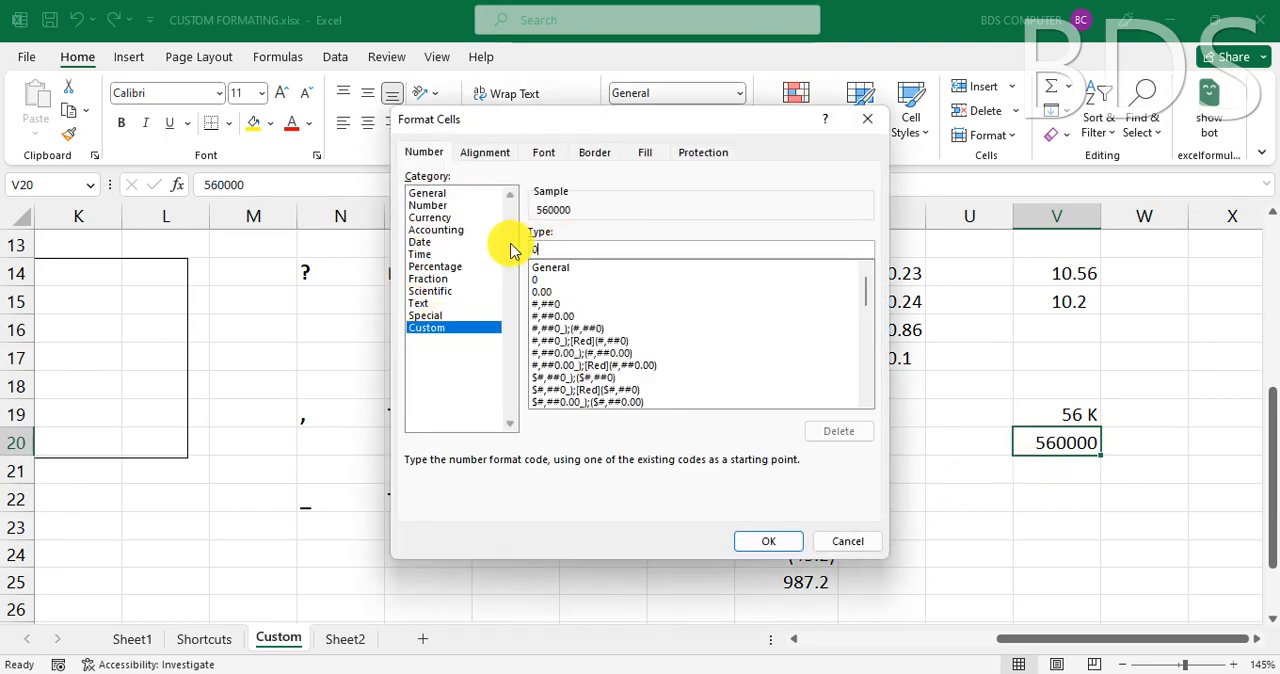
pyautogui.write(',, "M')
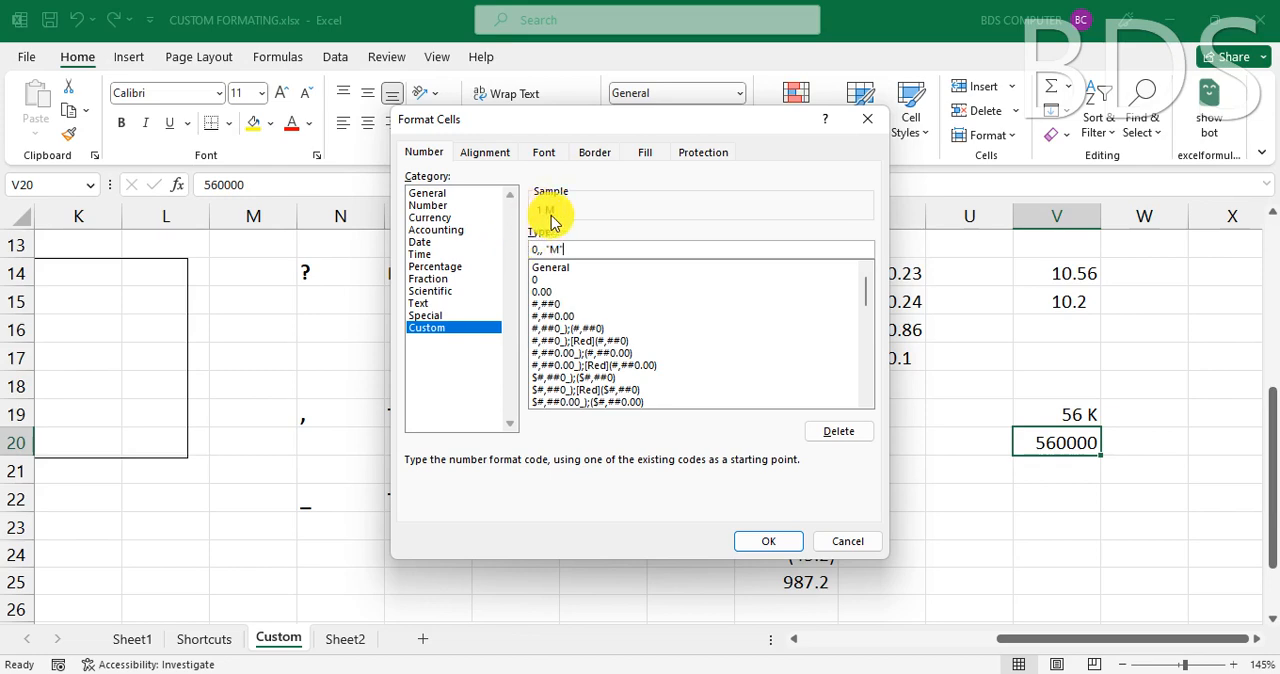
pyautogui.click(768, 540)
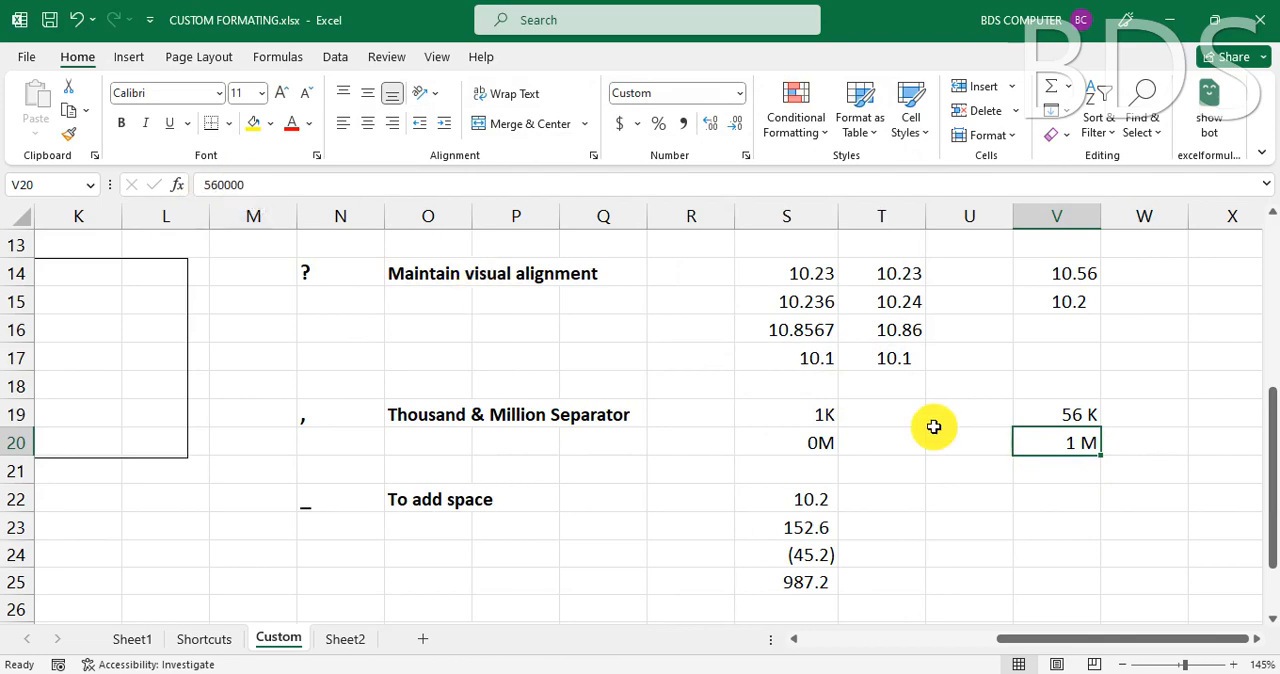
# - Change the value in cell V20 to 5600000 and reselect the cell
pyautogui.click(272, 189)
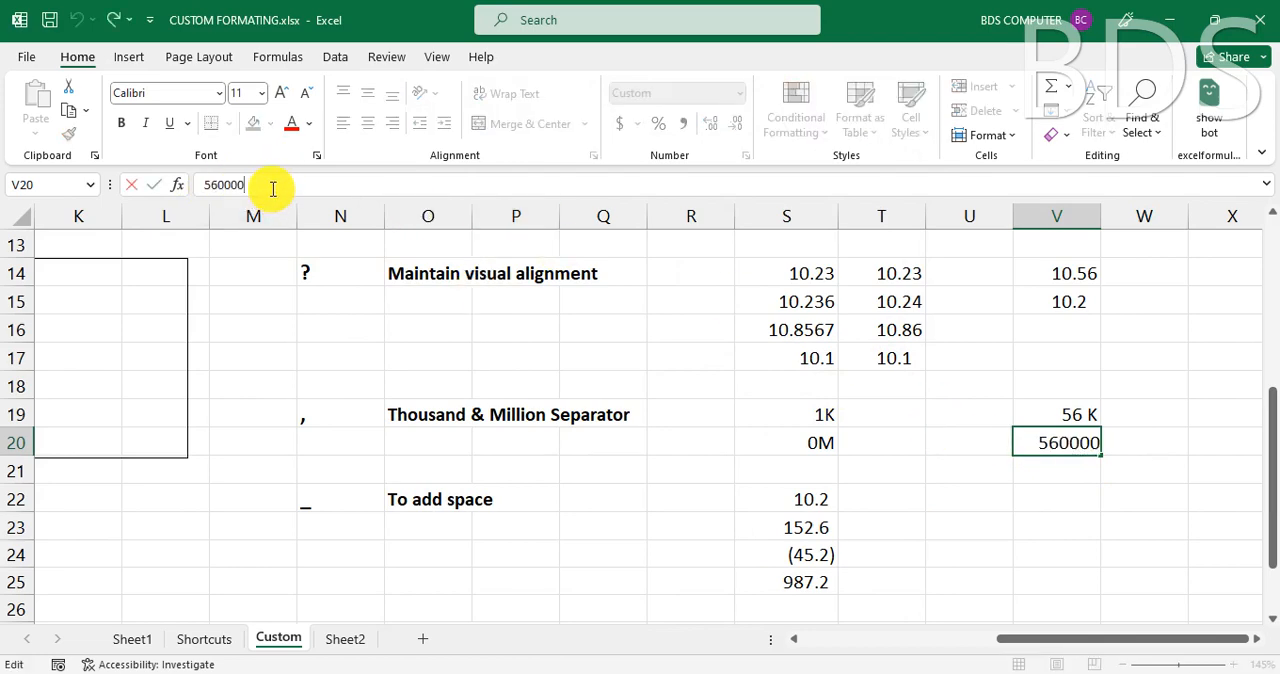
pyautogui.write('0')
pyautogui.press('Return')
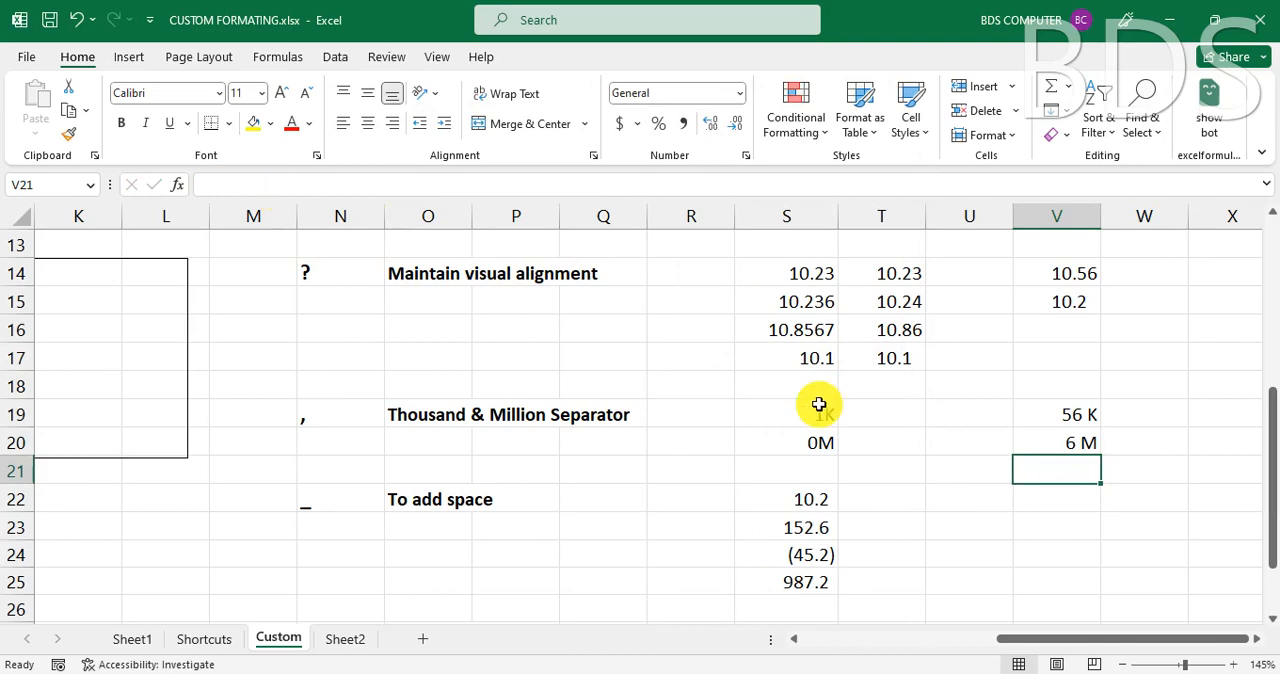
pyautogui.click(1075, 441)
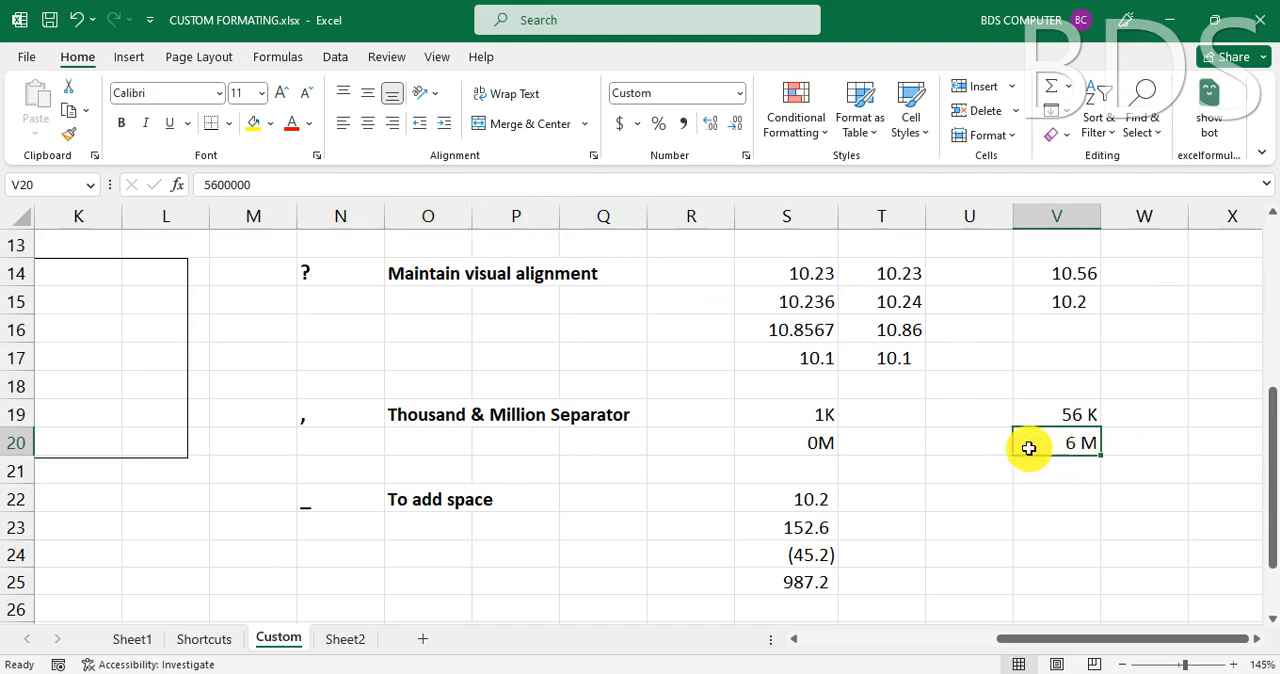
# - Enter a ten-digit mobile number in cell C5 of Sheet2, below the MOBILE NO WITH ZERO heading
pyautogui.scroll(-1, 931, 492)
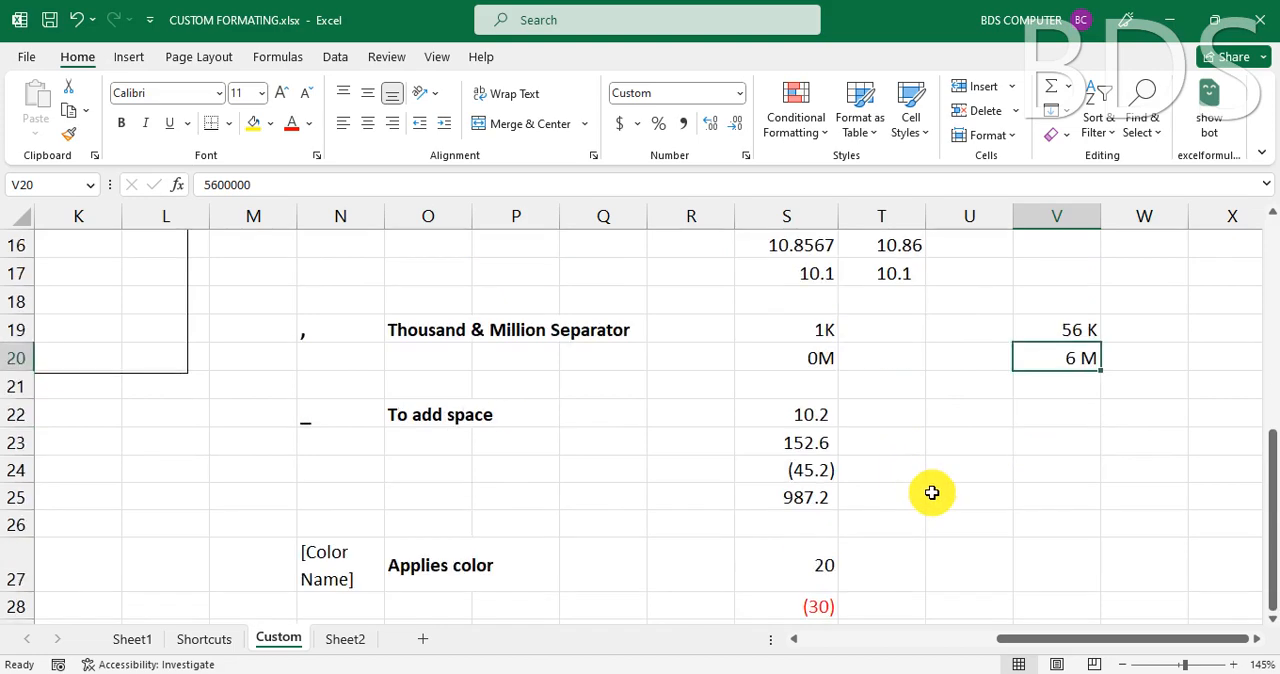
pyautogui.scroll(-2, 931, 492)
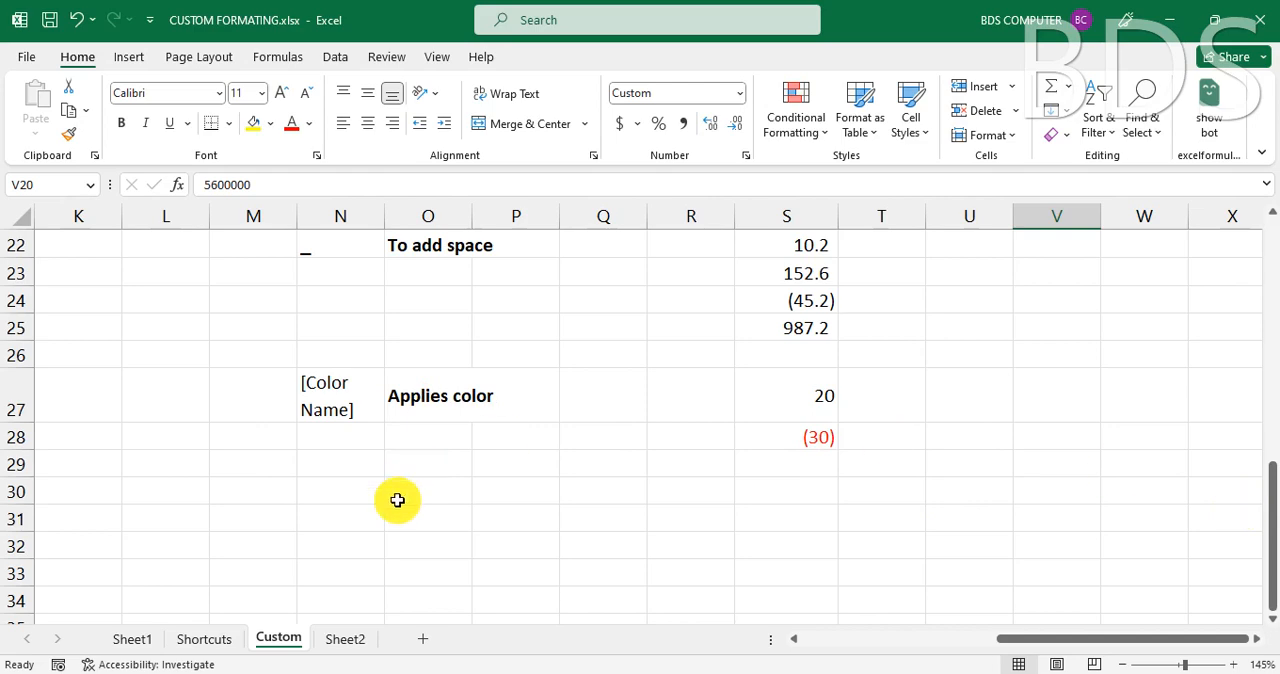
pyautogui.click(343, 637)
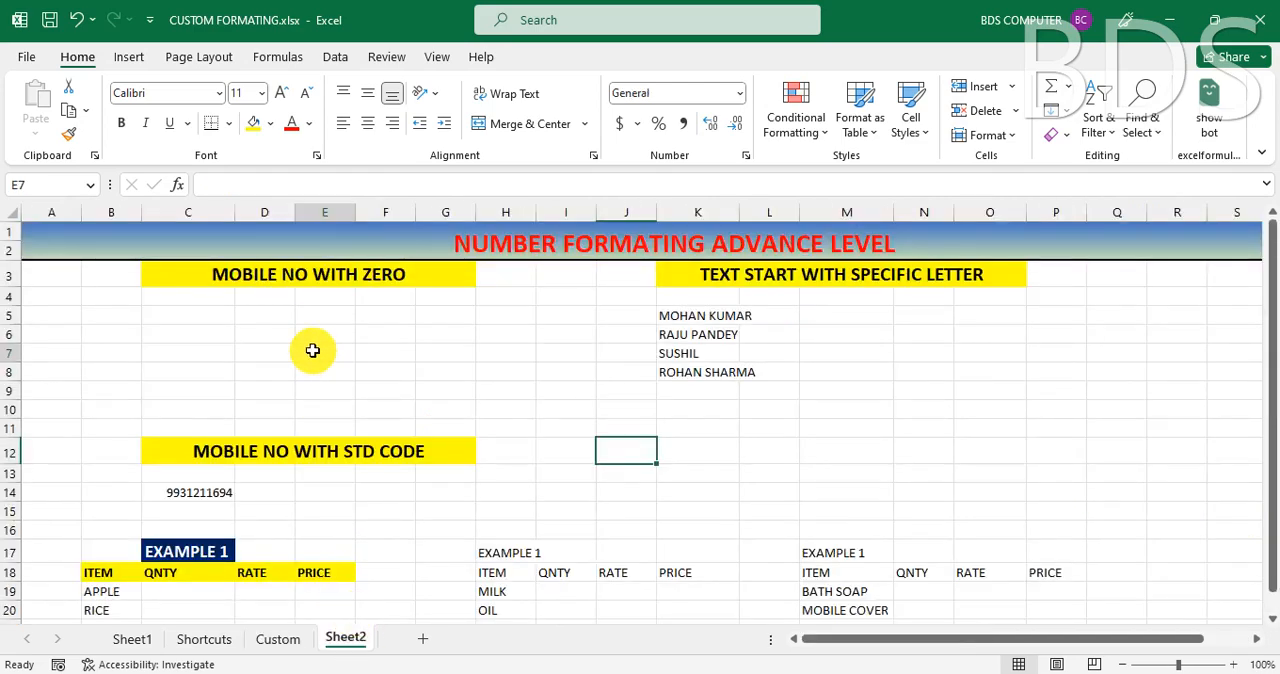
pyautogui.click(274, 272)
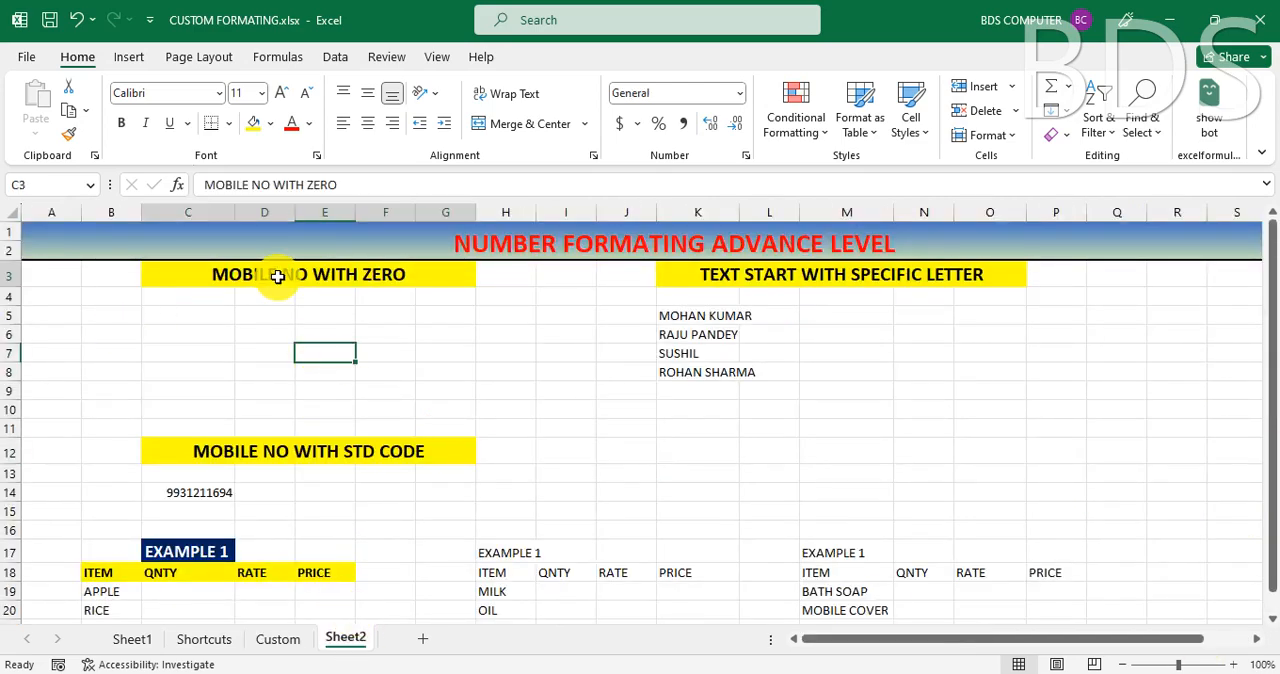
pyautogui.click(192, 313)
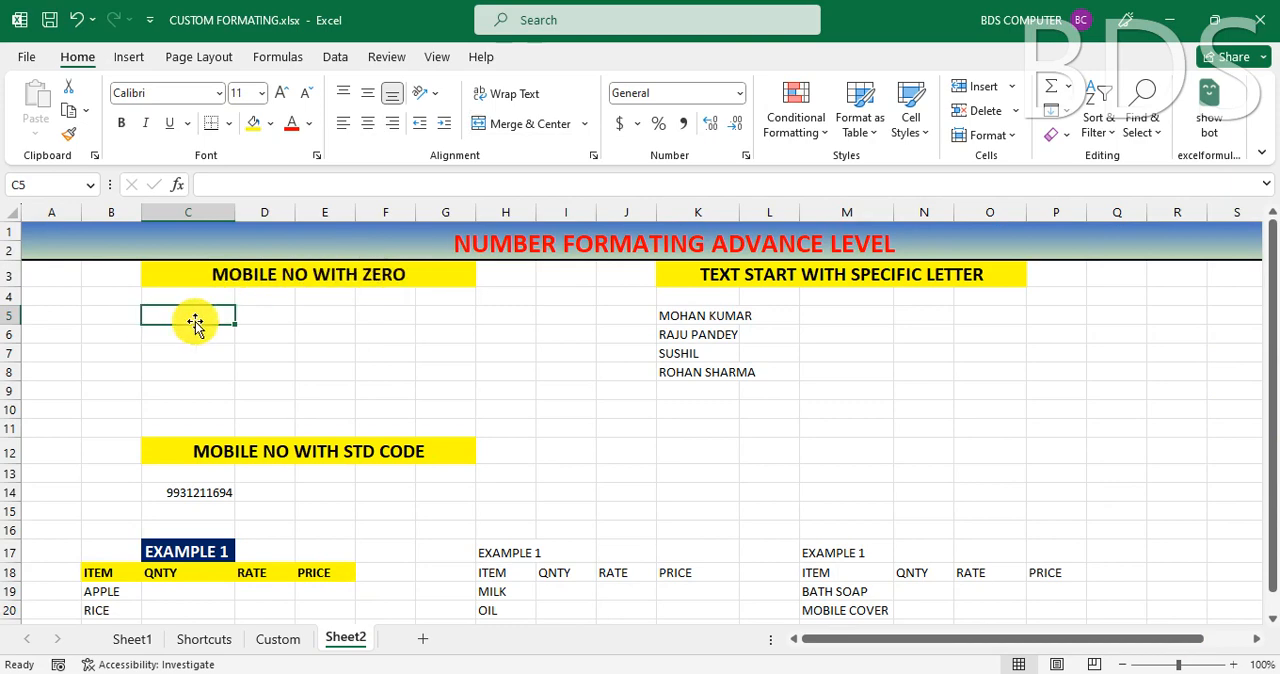
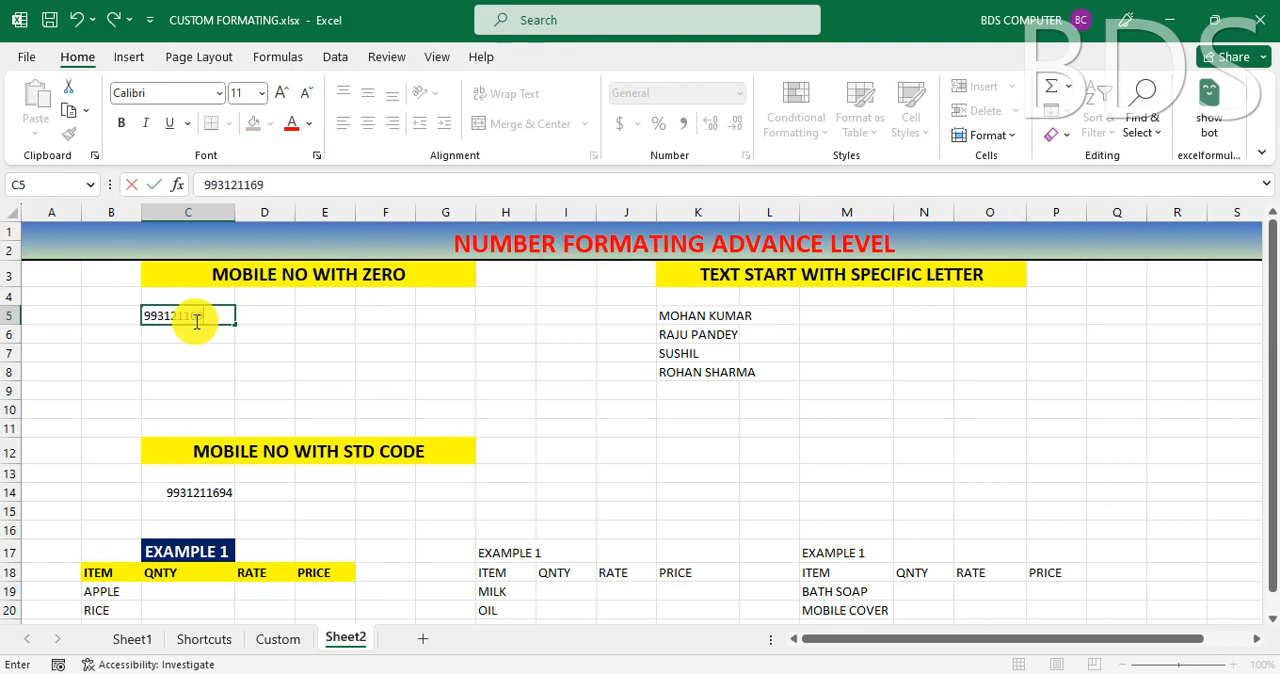
pyautogui.press('Return')
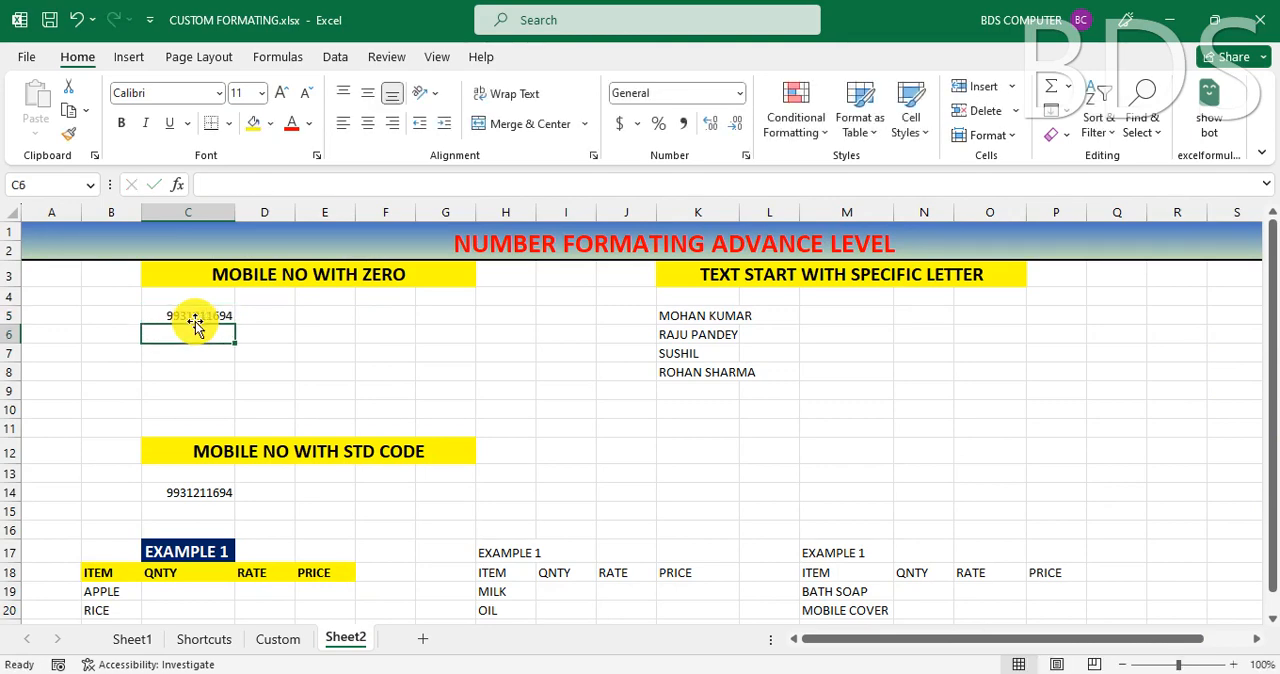
# - Try to re-enter the mobile number in cell C5 with a leading zero
pyautogui.click(196, 312)
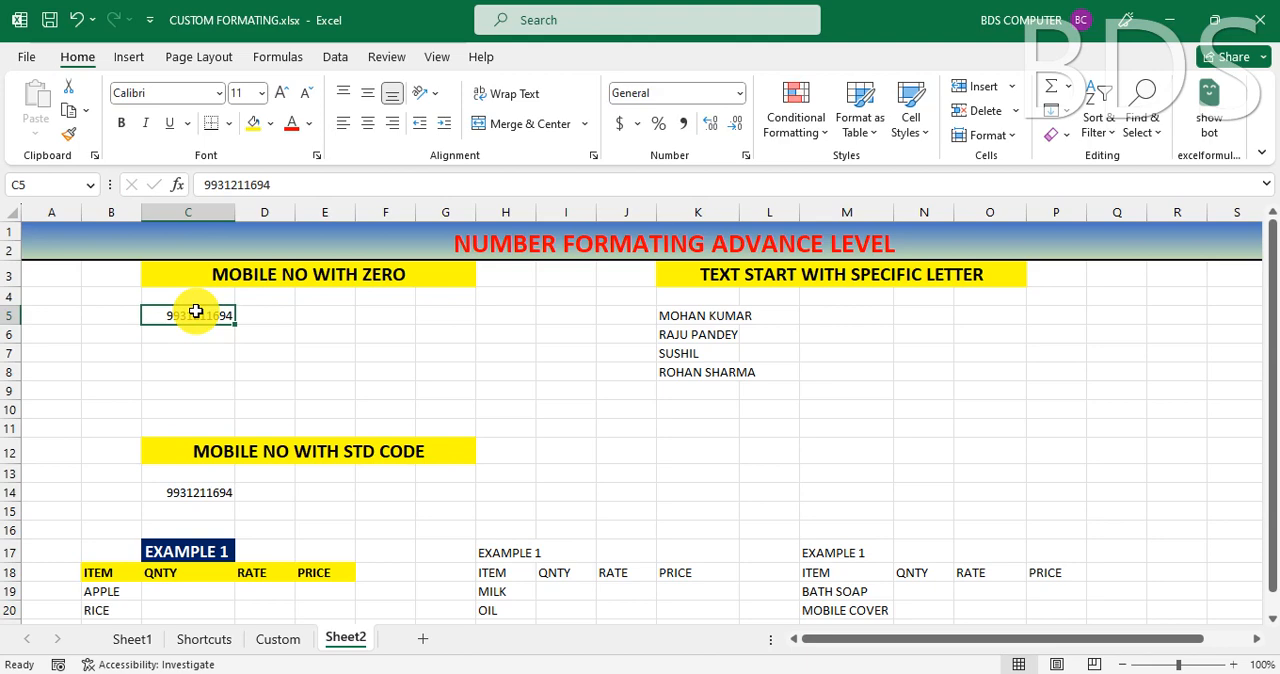
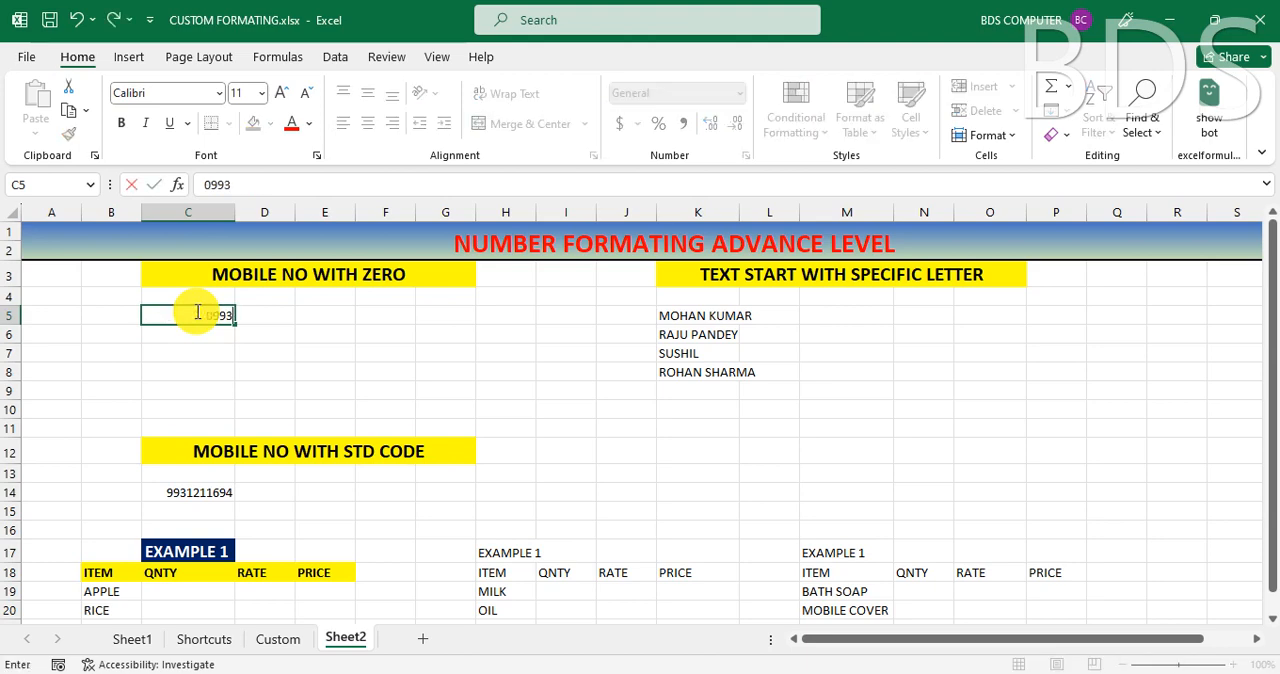
pyautogui.press('Return')
pyautogui.click(196, 313)
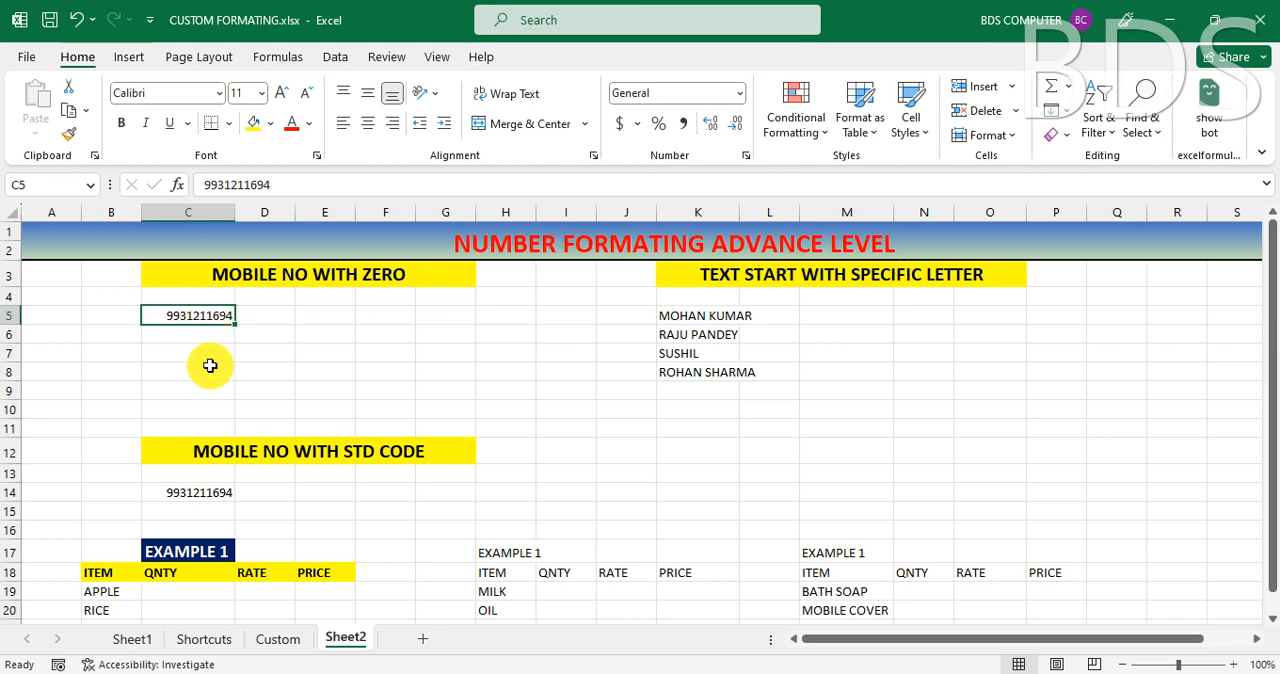
pyautogui.hotkey('ctrl', '1')
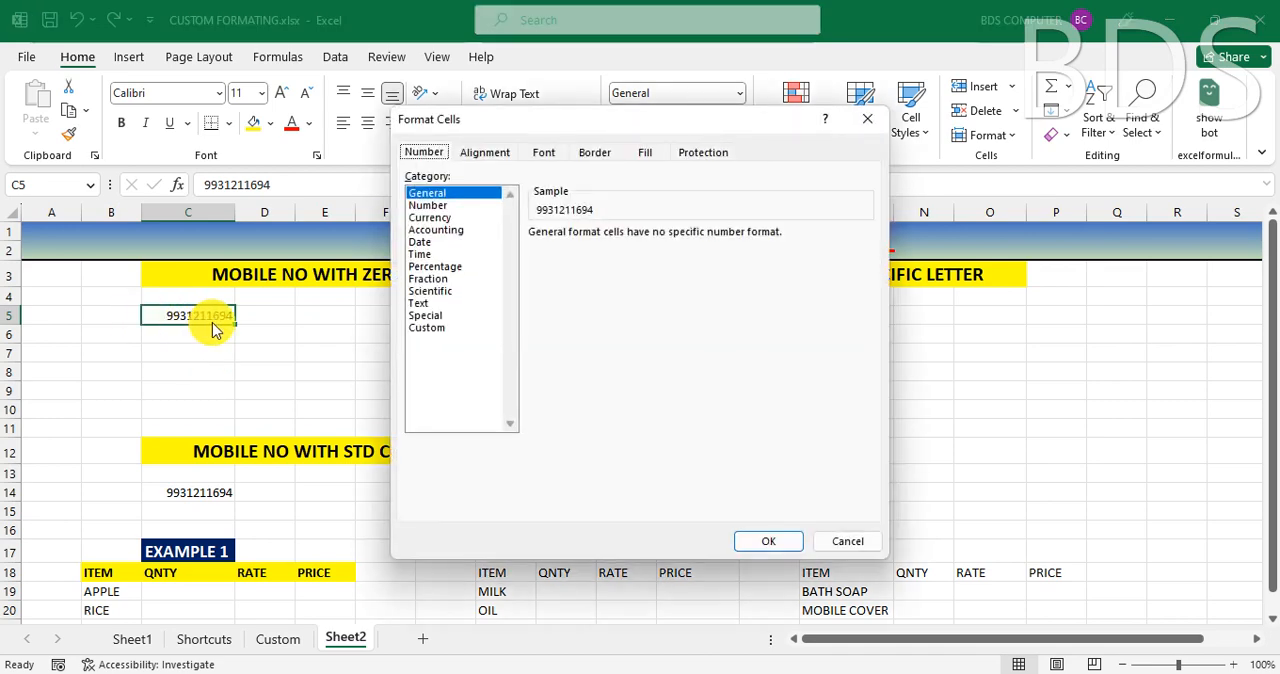
pyautogui.click(427, 328)
pyautogui.doubleClick(562, 245)
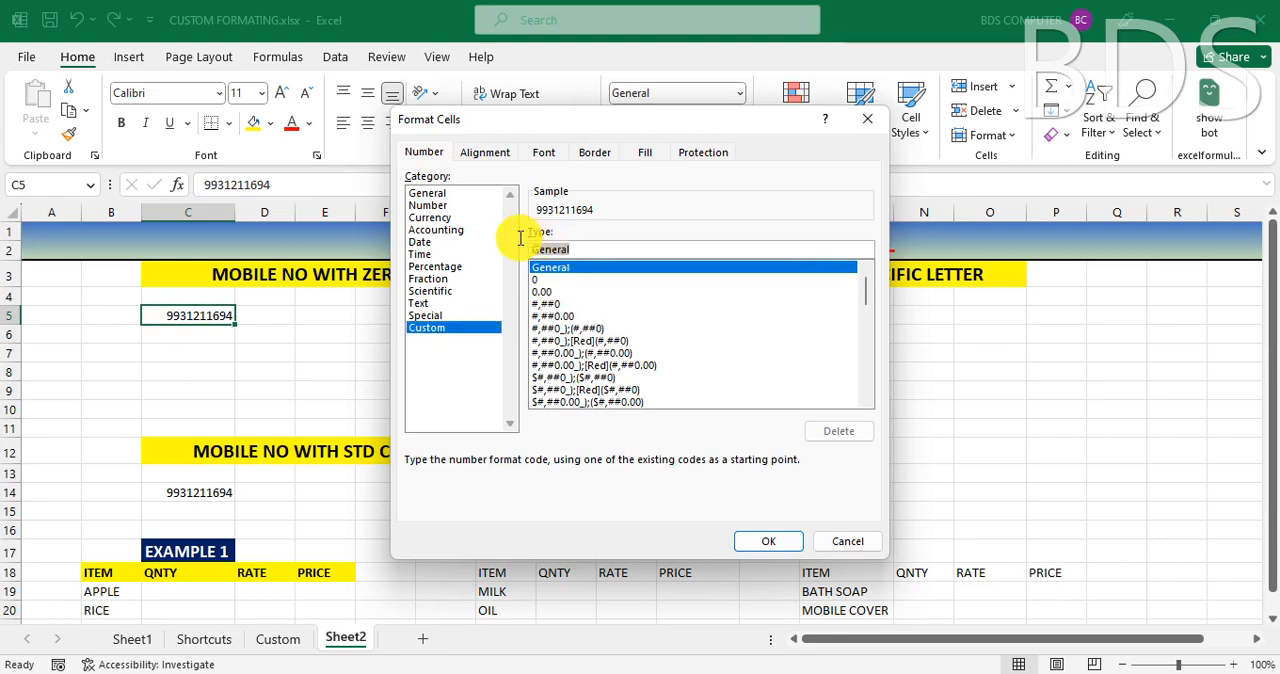
pyautogui.write('000')
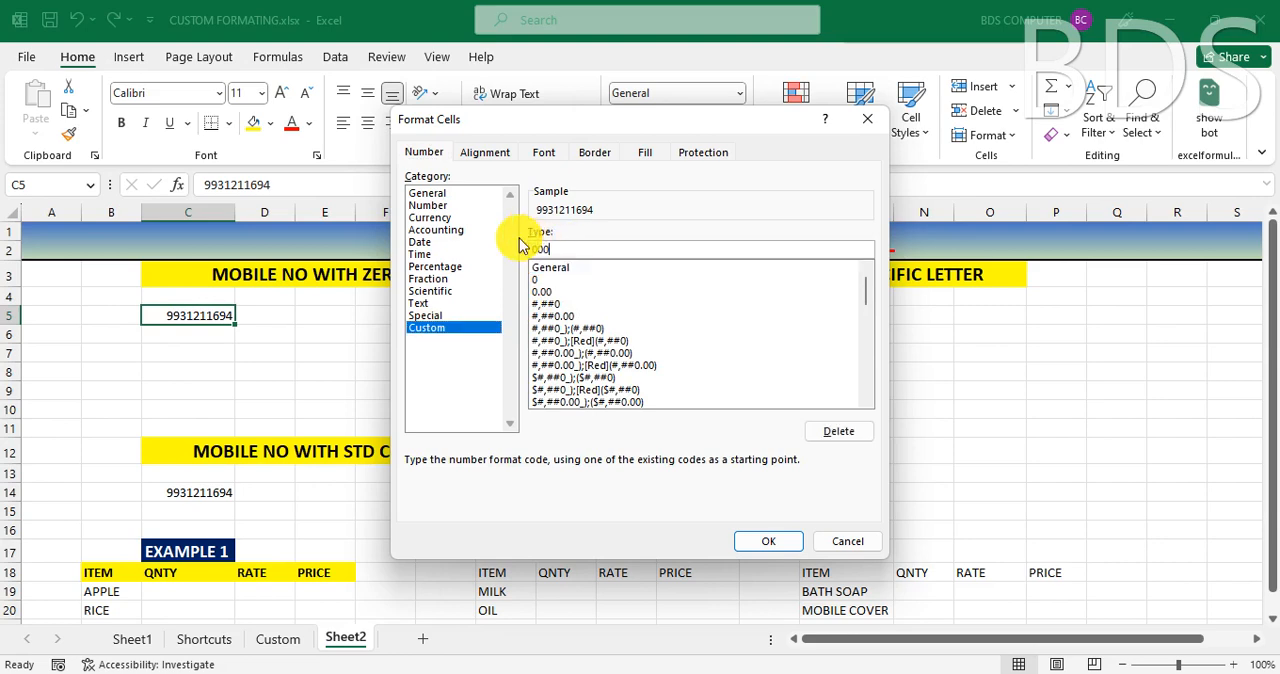
pyautogui.write('00000000')
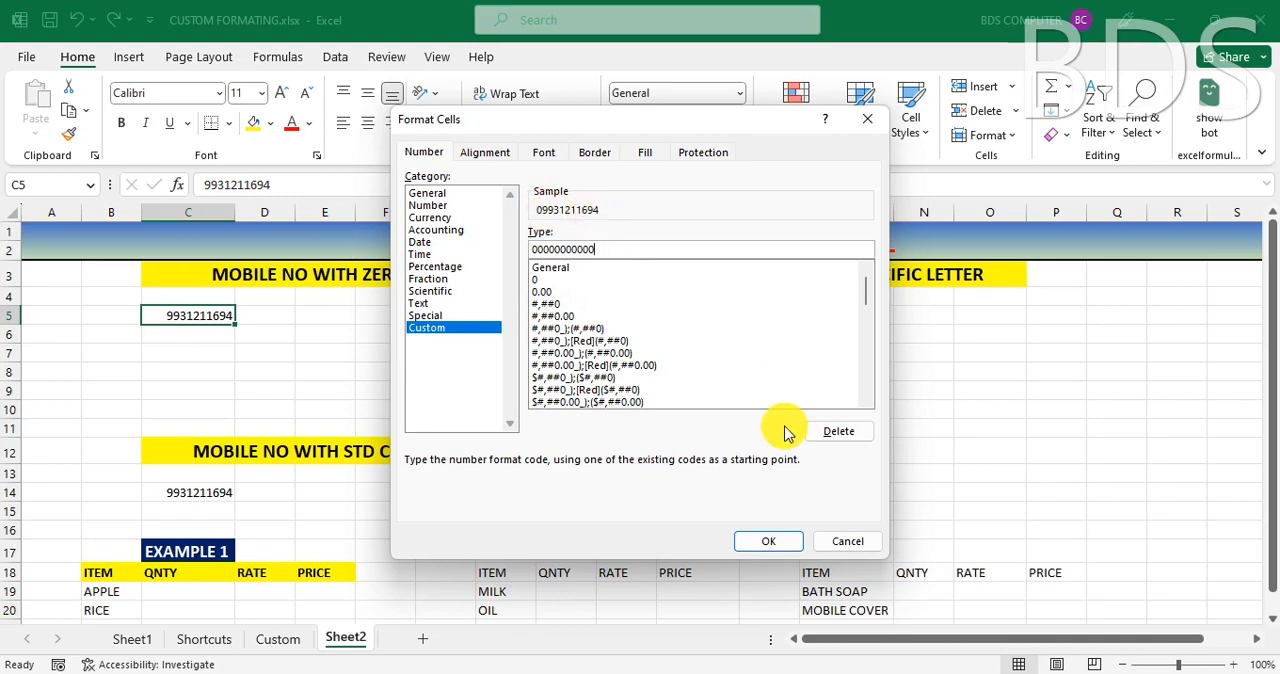
pyautogui.click(763, 538)
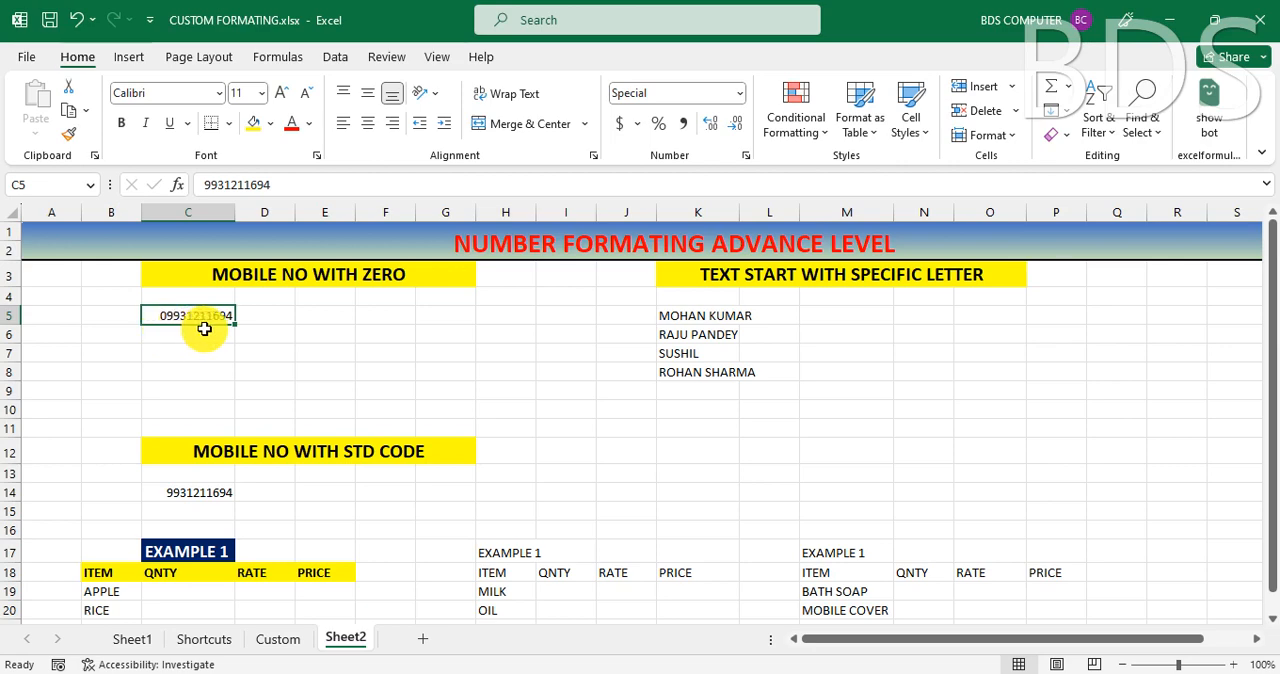
# - Apply the custom number format "+91"# to the mobile number in cell C14, under MOBILE NO WITH STD CODE
pyautogui.click(207, 494)
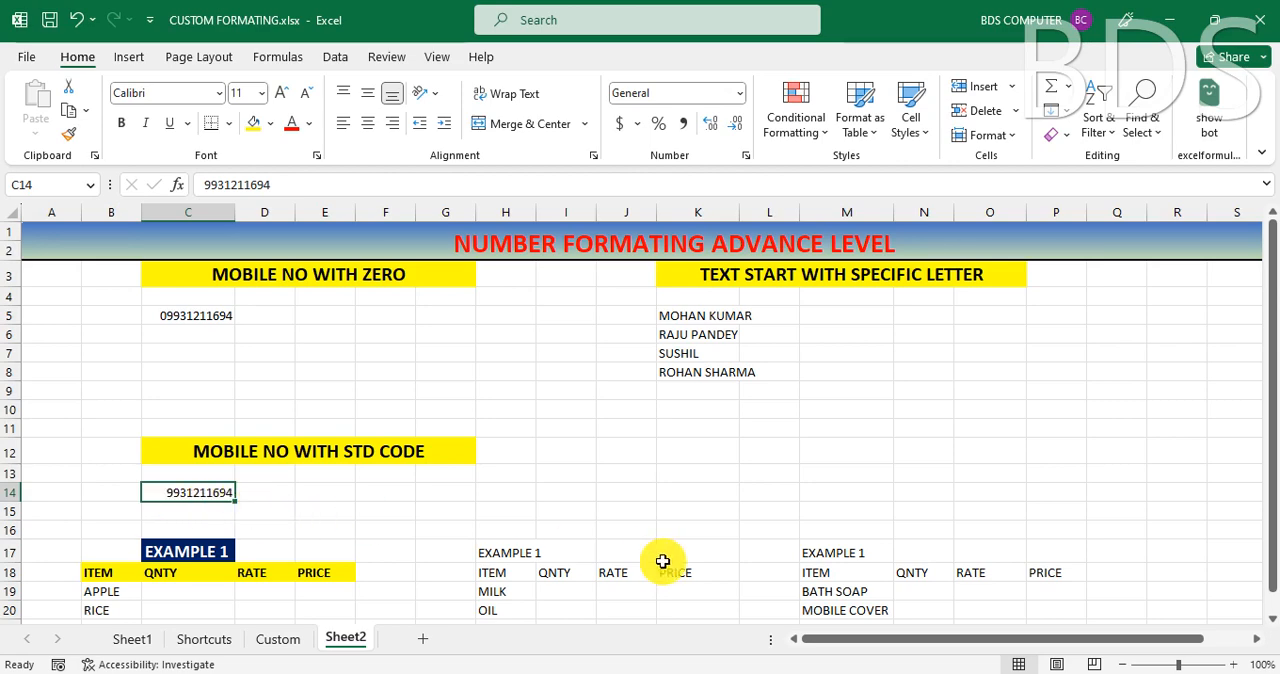
pyautogui.hotkey('ctrl', '1')
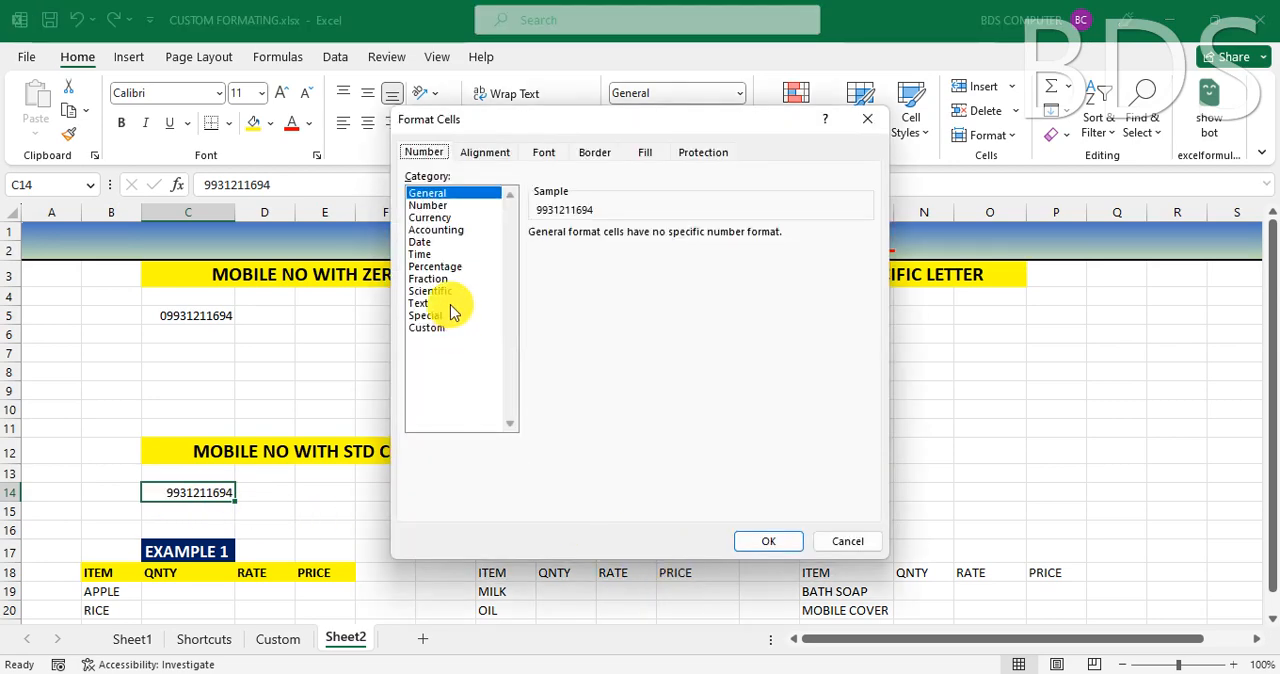
pyautogui.click(432, 328)
pyautogui.doubleClick(560, 249)
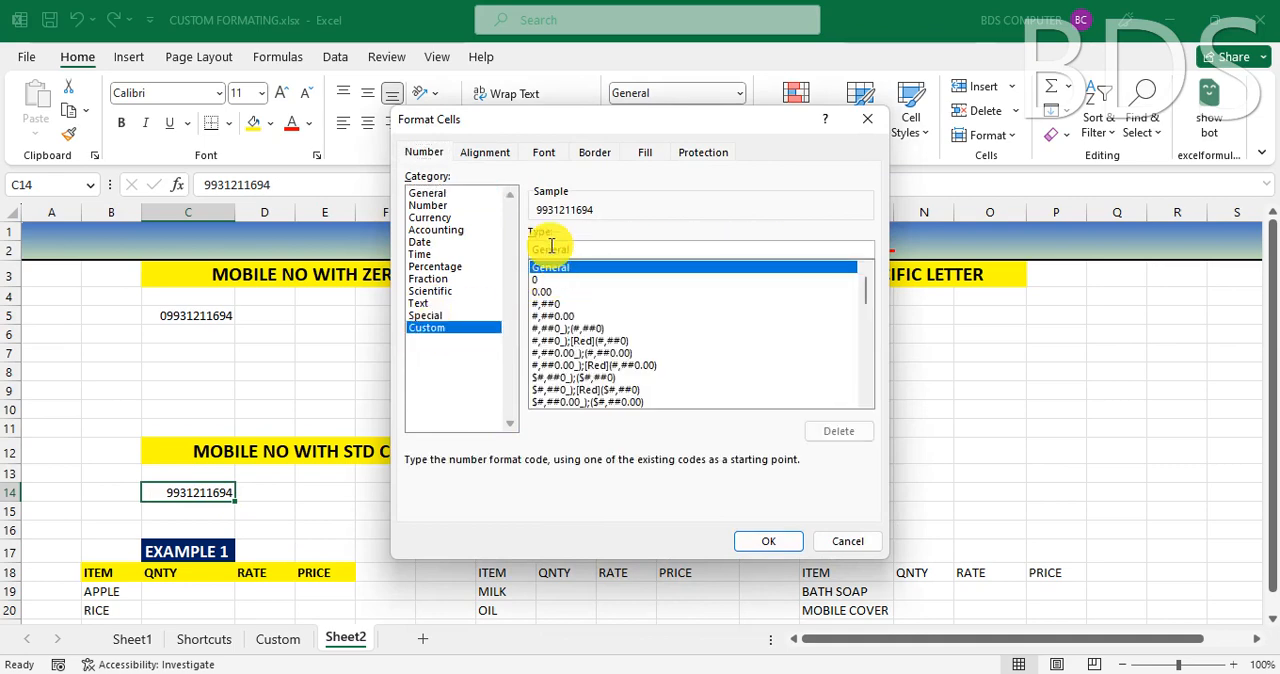
pyautogui.press('BackSpace')
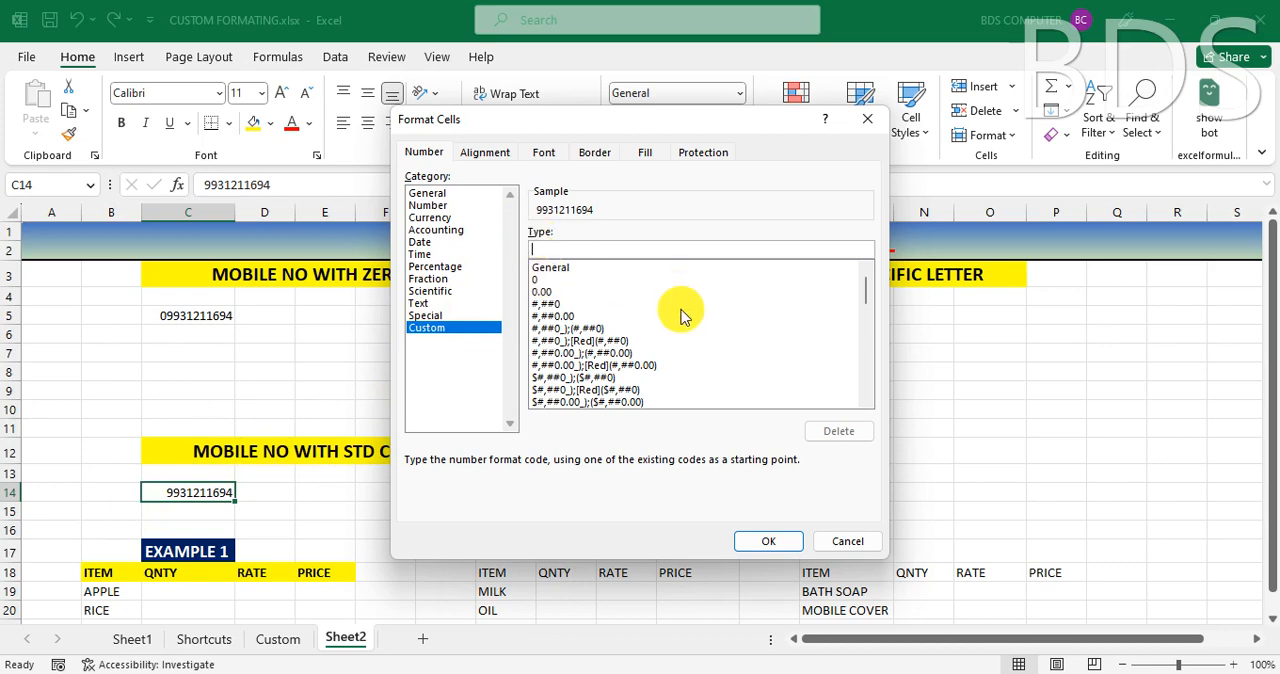
pyautogui.write('"+91"#')
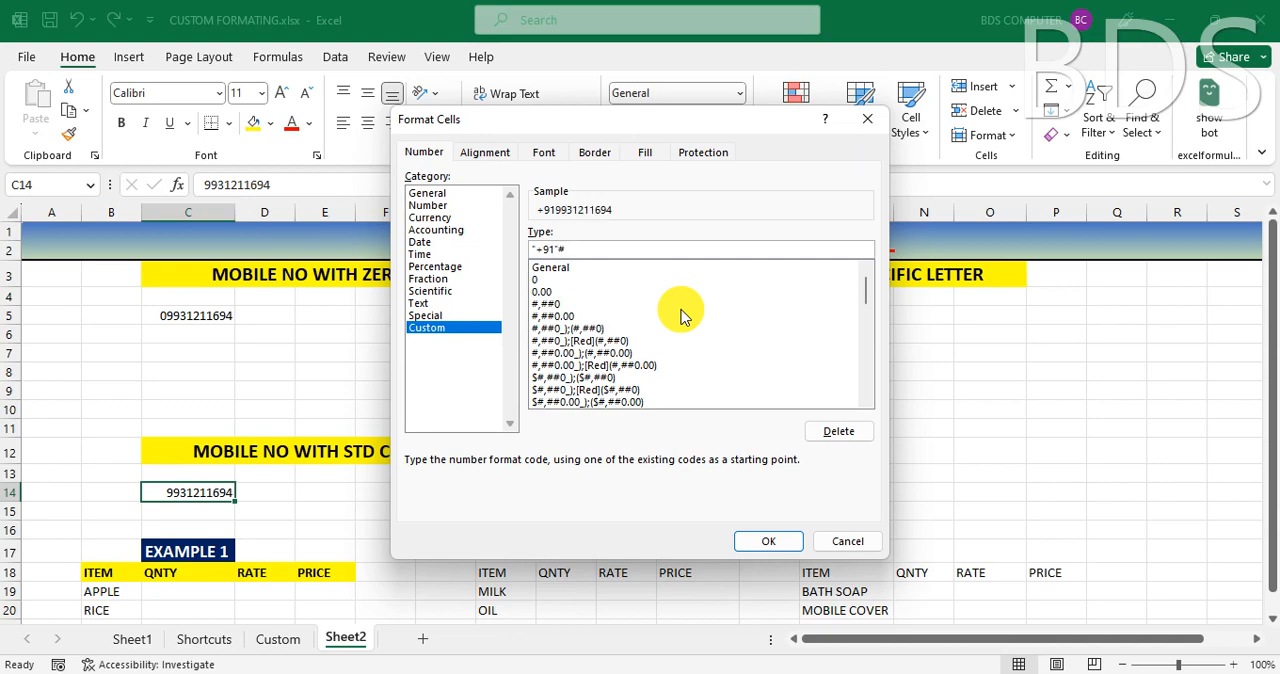
pyautogui.click(778, 541)
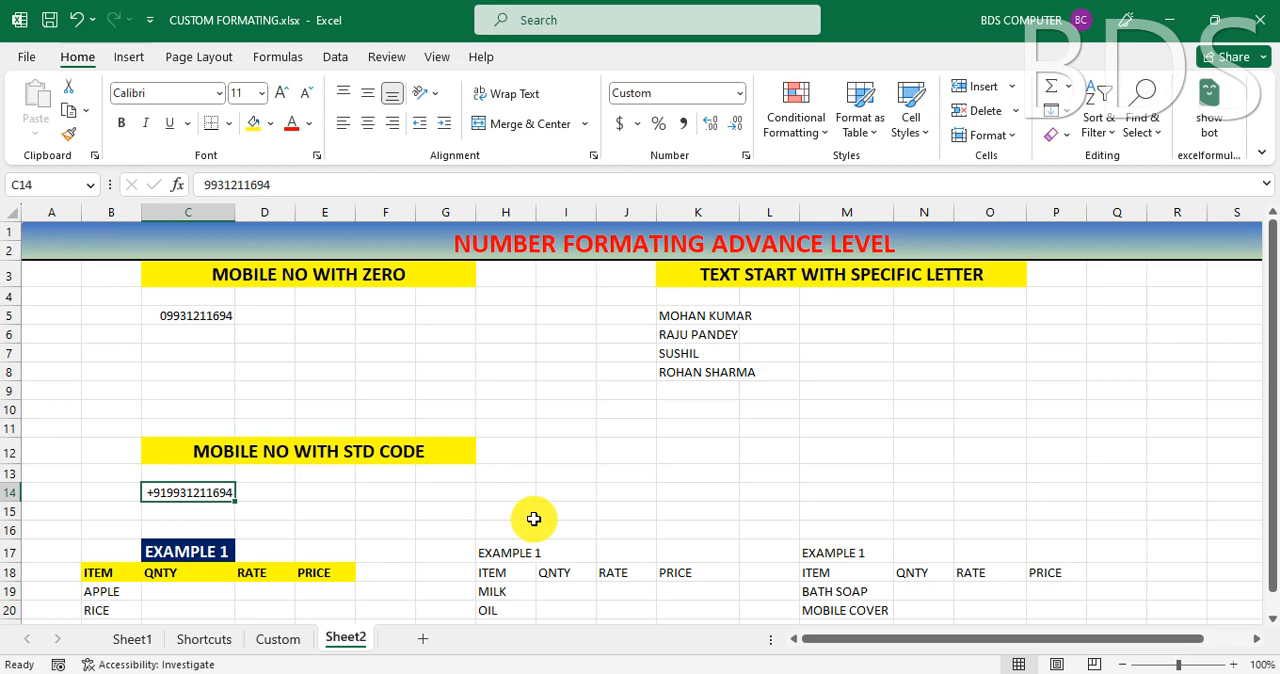
# - Enter the same ten-digit mobile number in cell C7
pyautogui.click(187, 353)
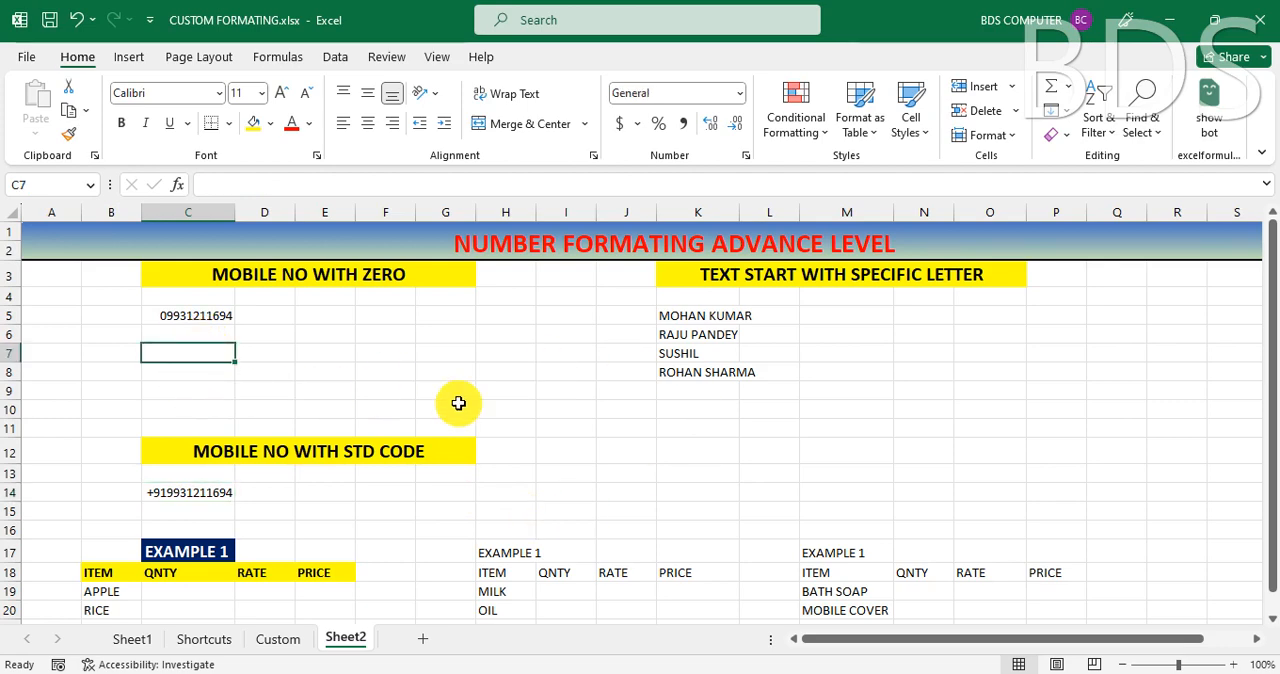
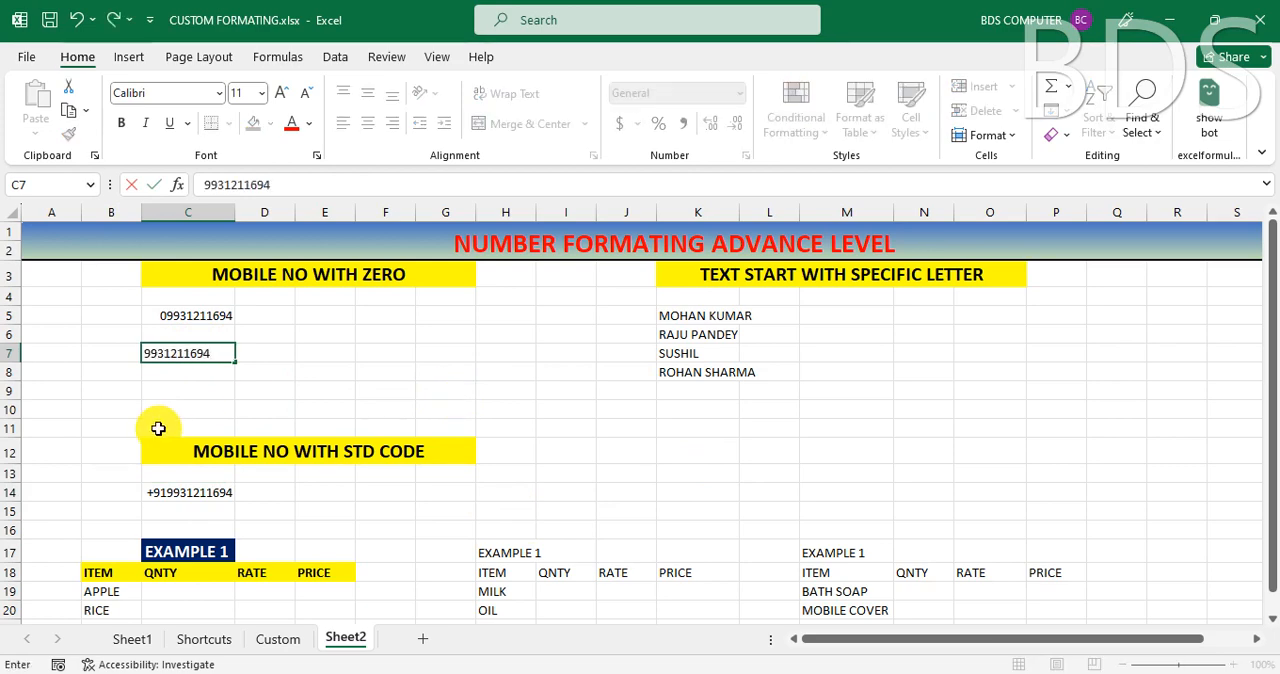
pyautogui.click(189, 392)
pyautogui.click(193, 357)
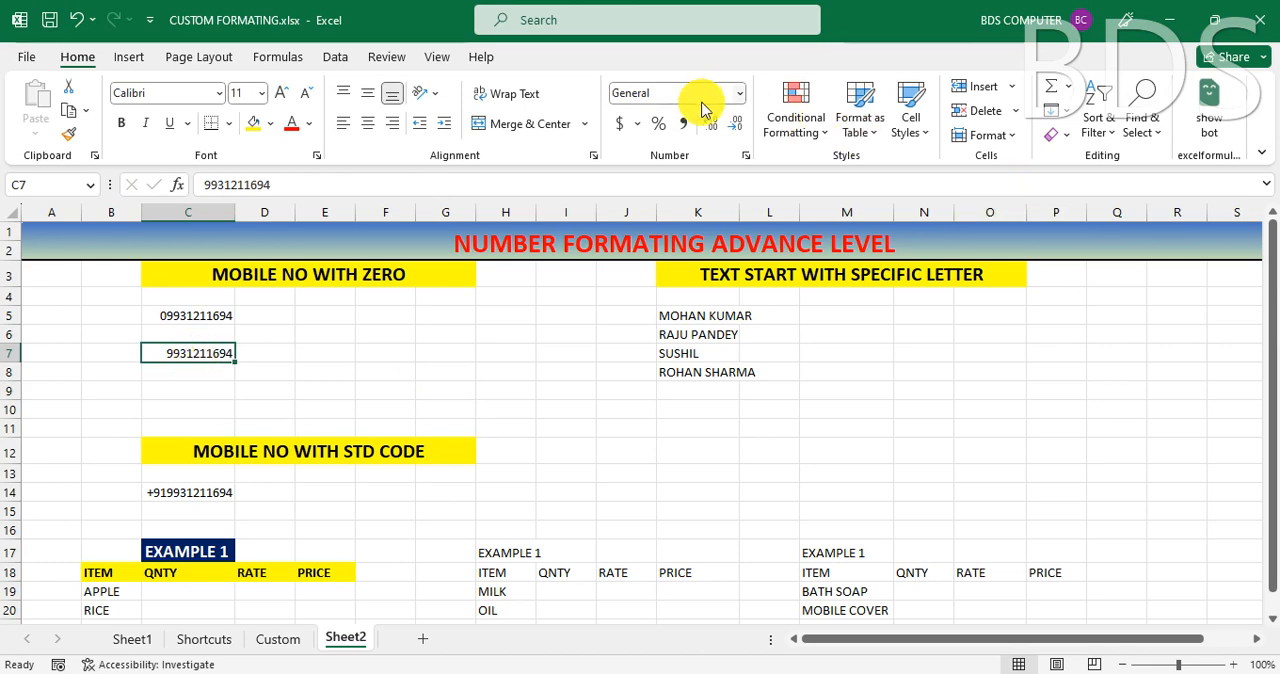
pyautogui.click(745, 155)
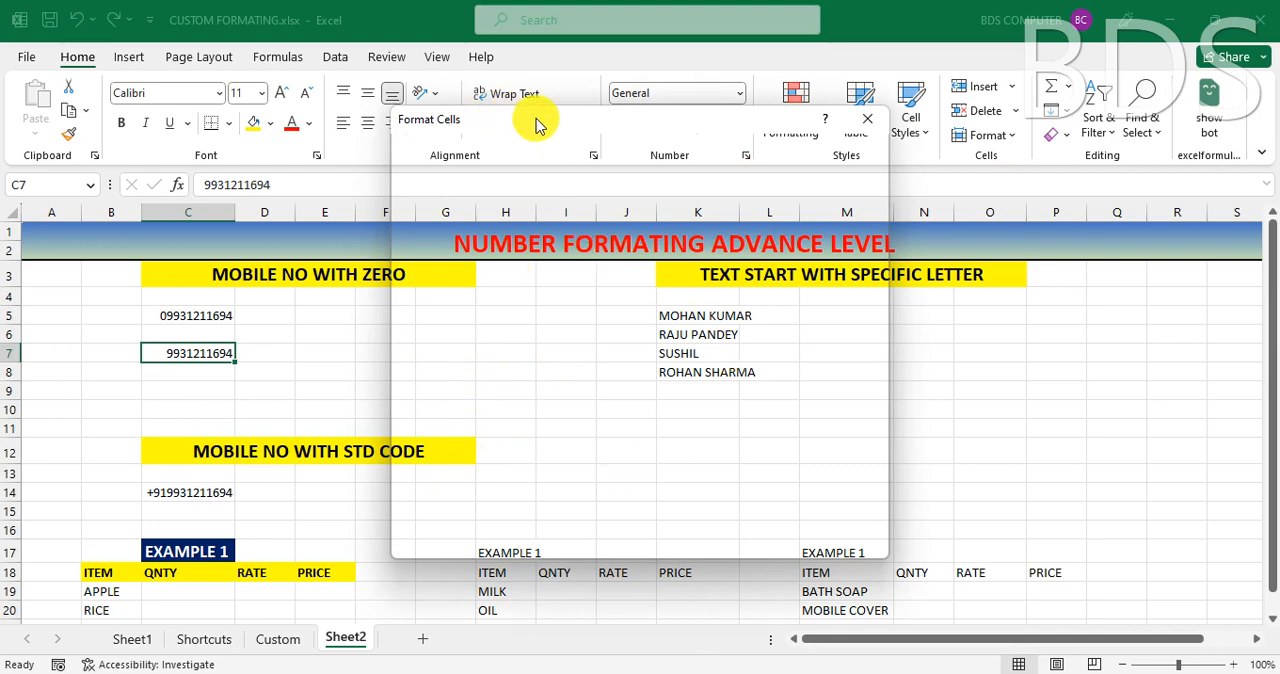
pyautogui.moveTo(537, 123); pyautogui.dragTo(606, 150)
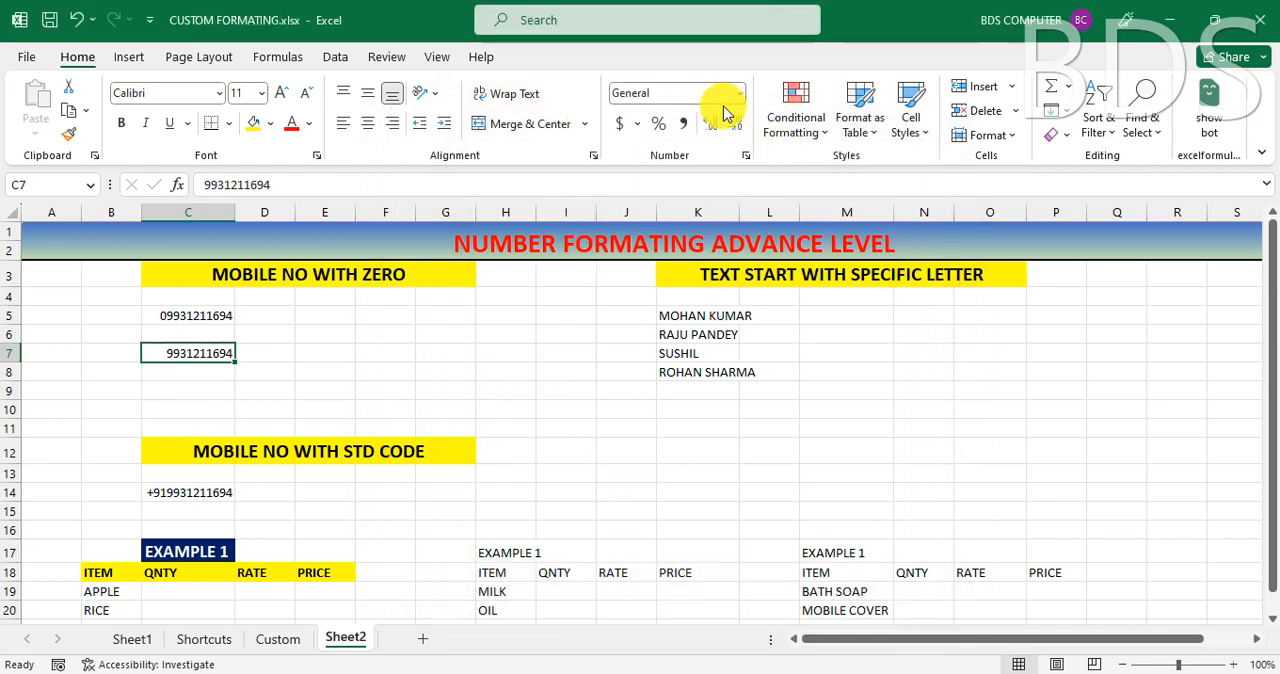
pyautogui.click(514, 368)
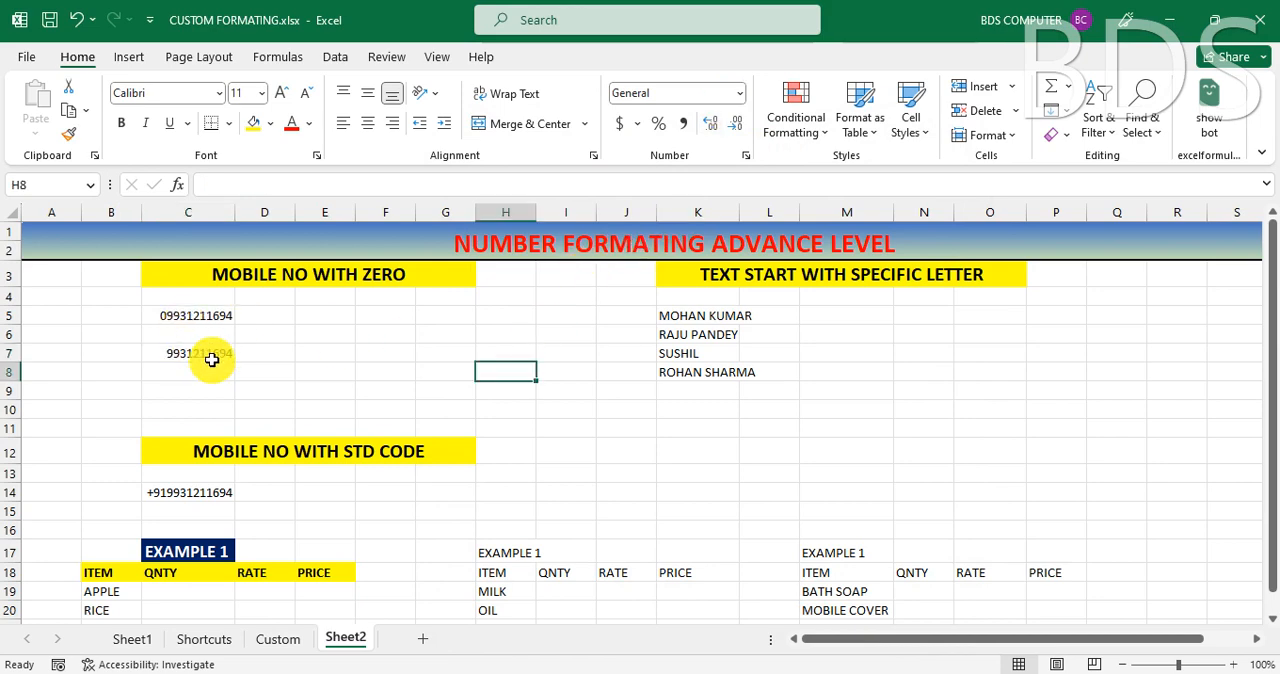
# - Apply the custom number format "0"# to the mobile number in cell C7
pyautogui.click(208, 357)
pyautogui.hotkey('ctrl', '1')
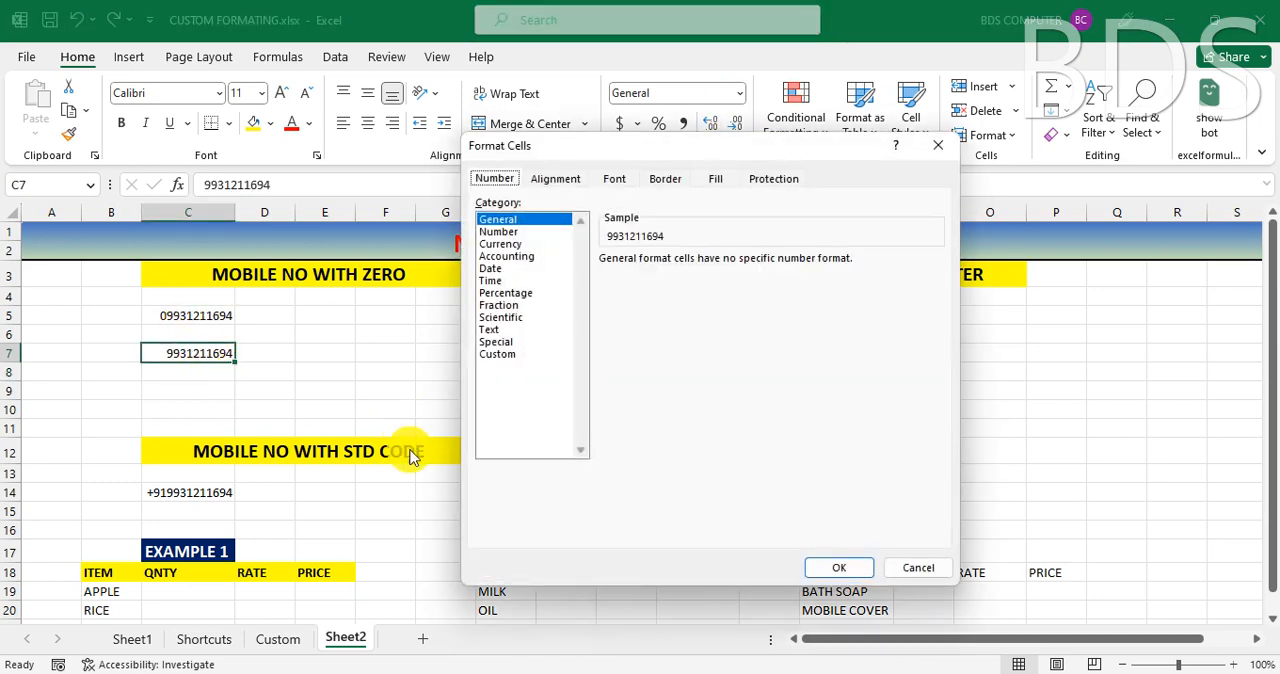
pyautogui.click(495, 354)
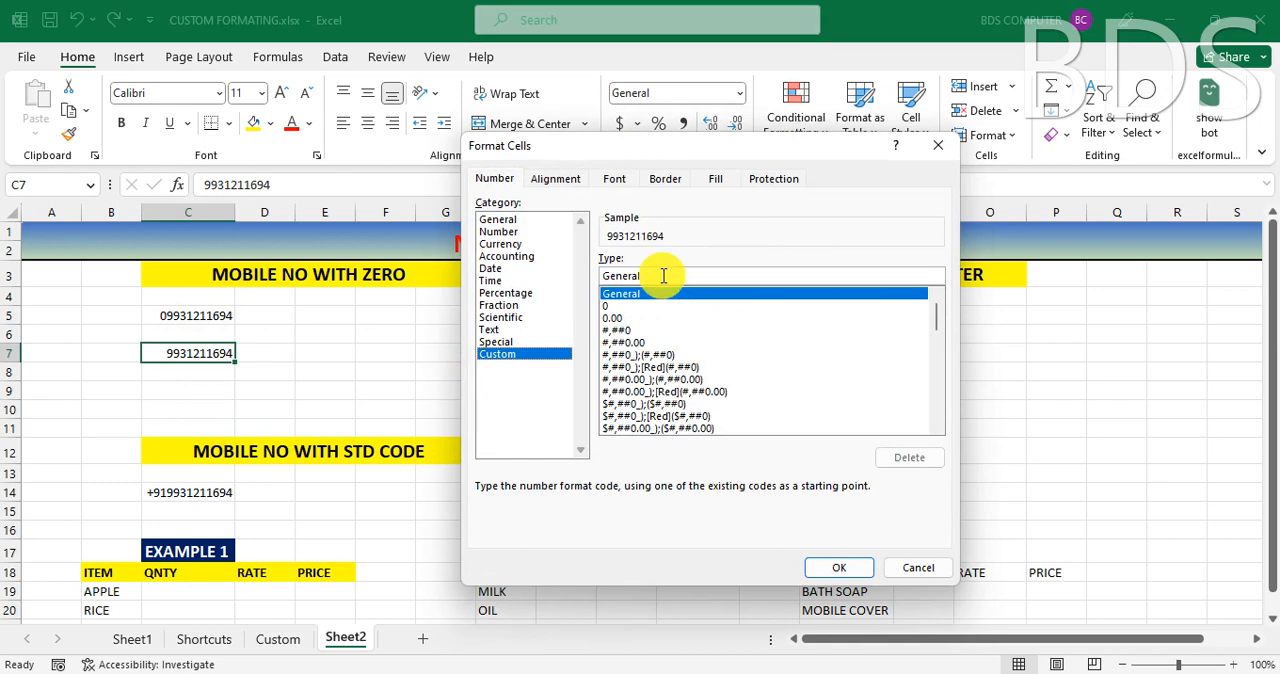
pyautogui.moveTo(663, 275); pyautogui.dragTo(583, 273)
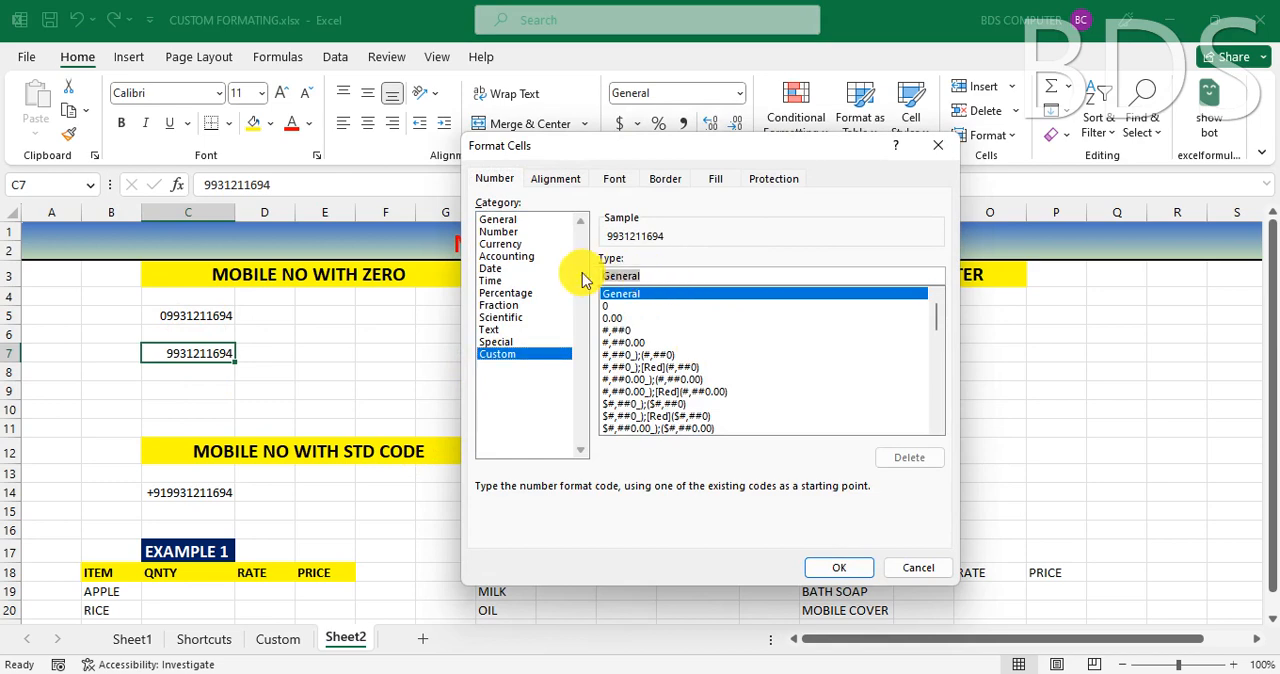
pyautogui.press('BackSpace')
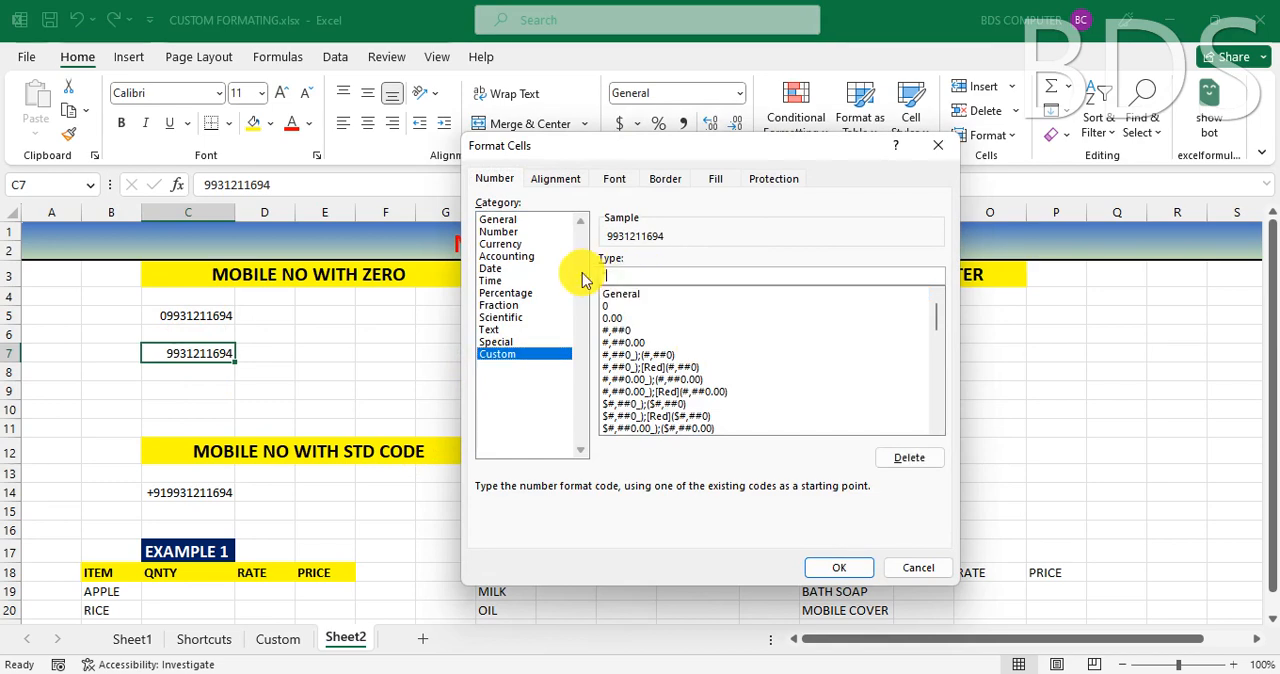
pyautogui.write('"0"')
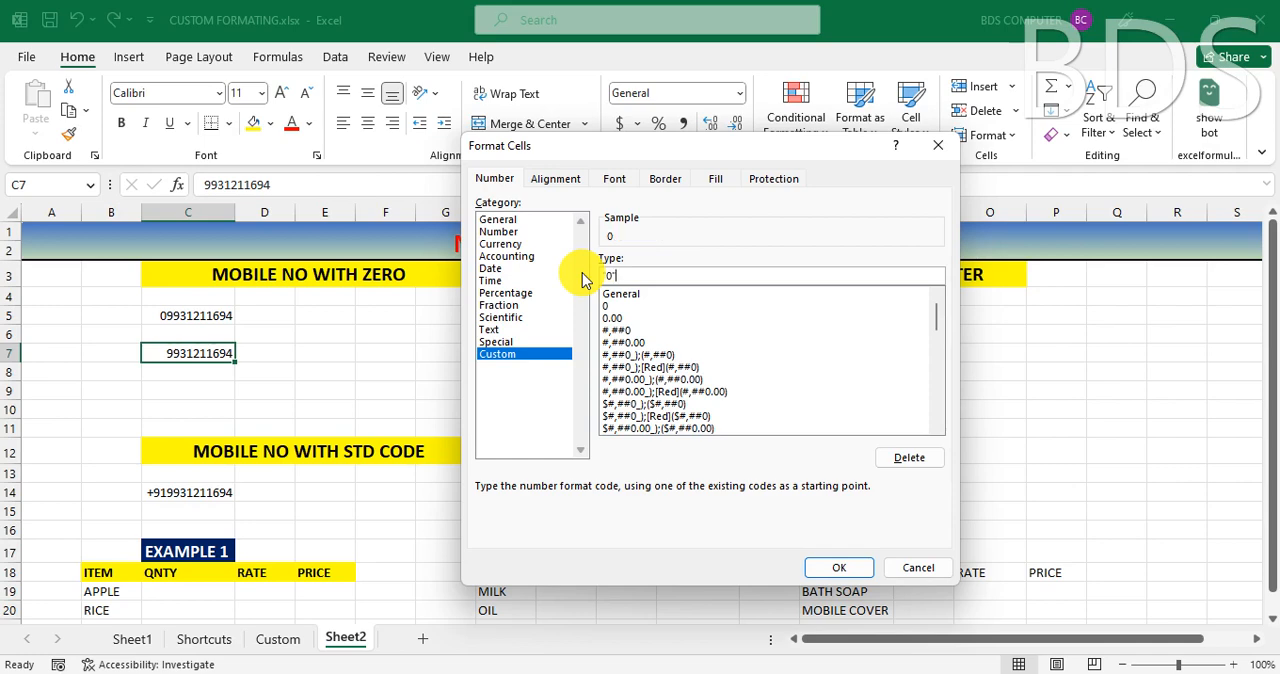
pyautogui.write('#')
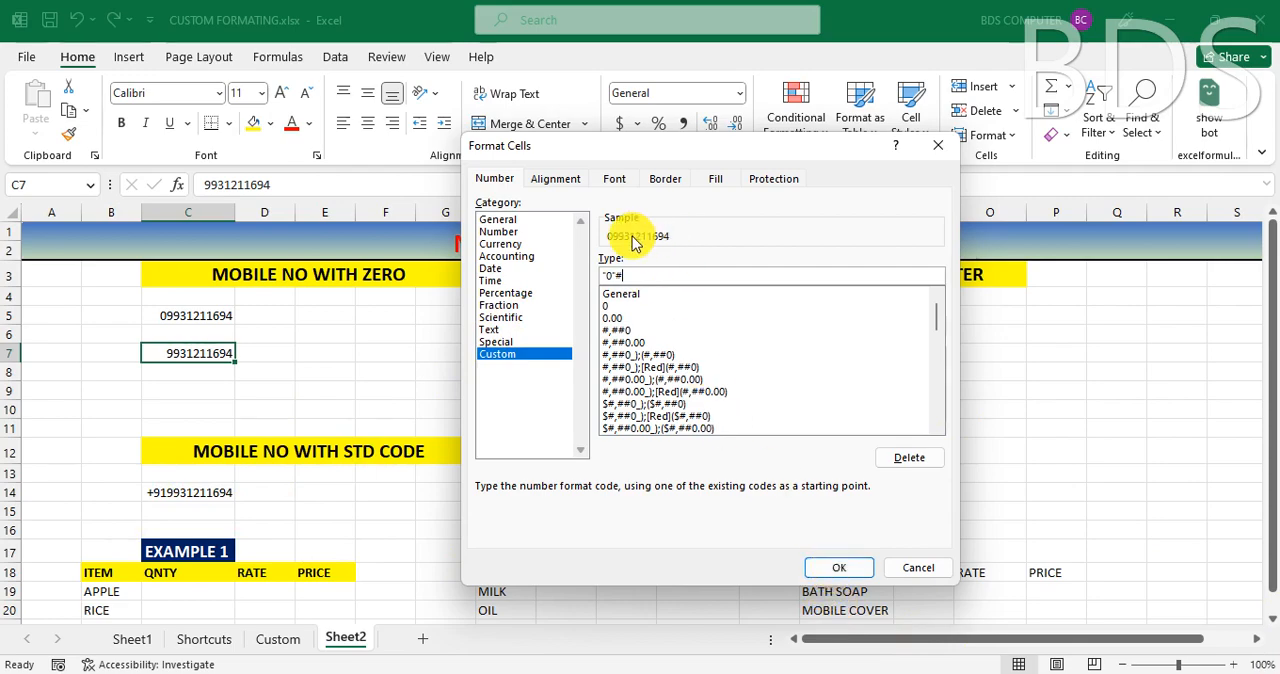
pyautogui.click(829, 568)
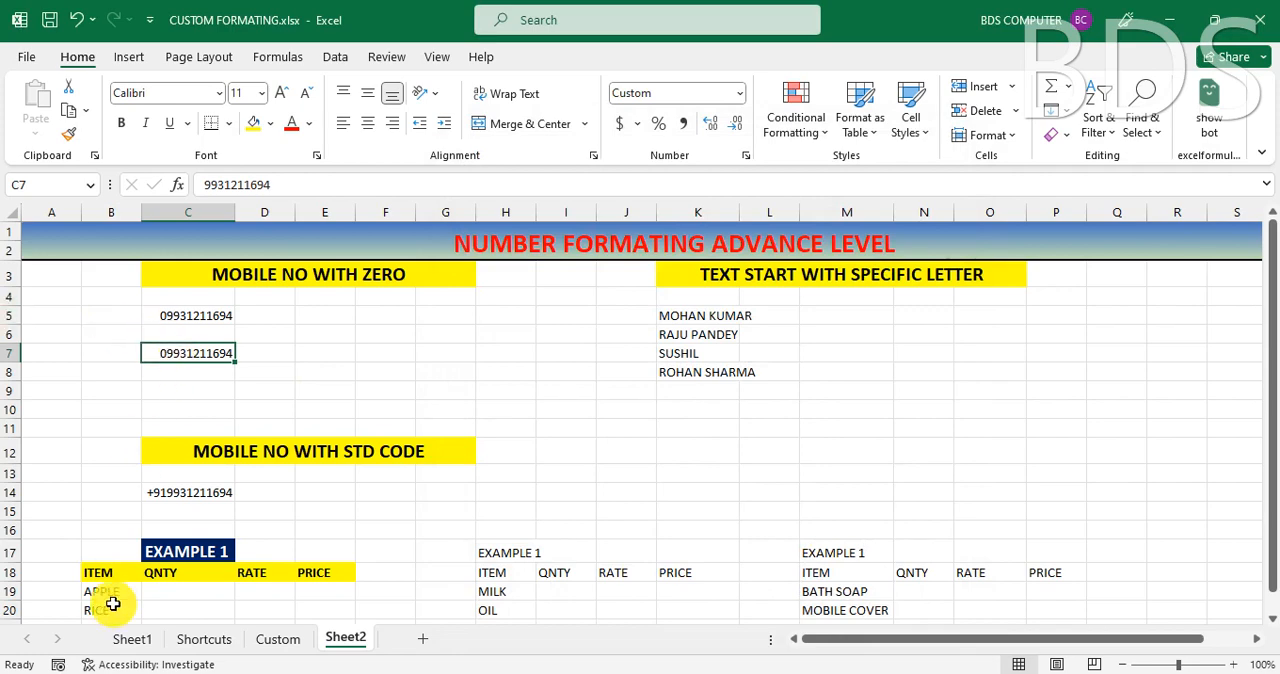
# - Apply the custom number format "MR."# to the names in cells K5:K8, under TEXT START WITH SPECIFIC LETTER
pyautogui.click(188, 493)
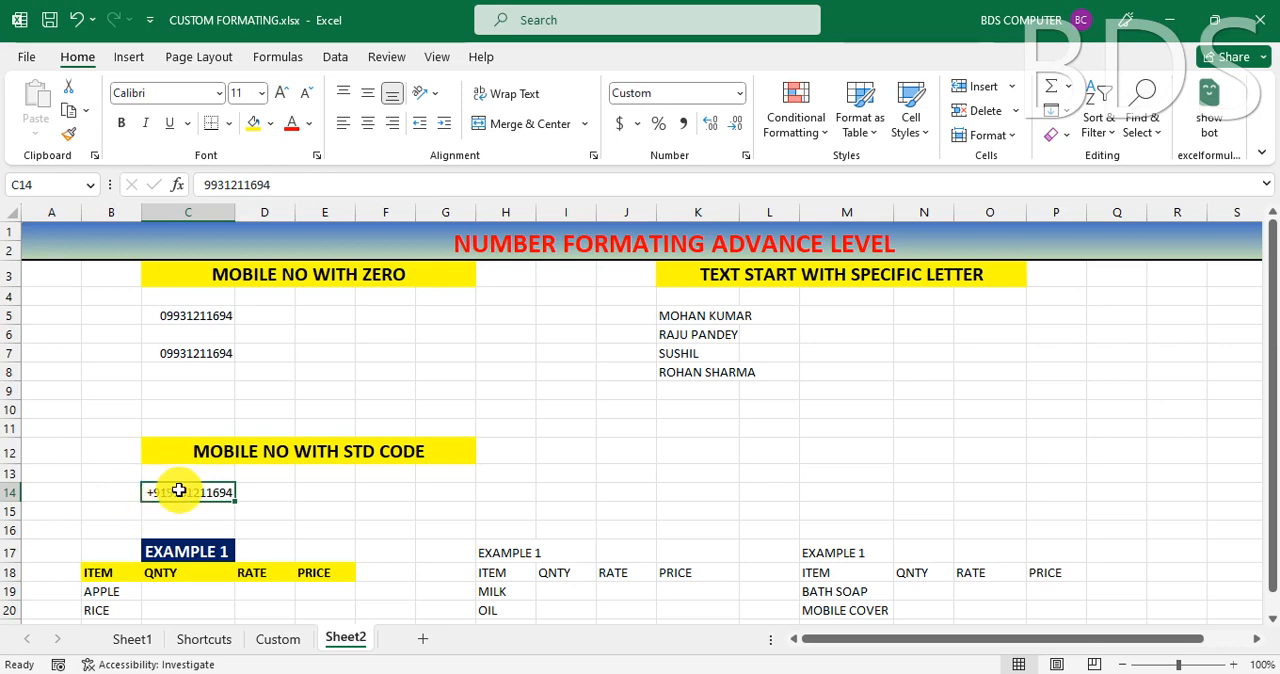
pyautogui.moveTo(690, 318); pyautogui.dragTo(688, 430)
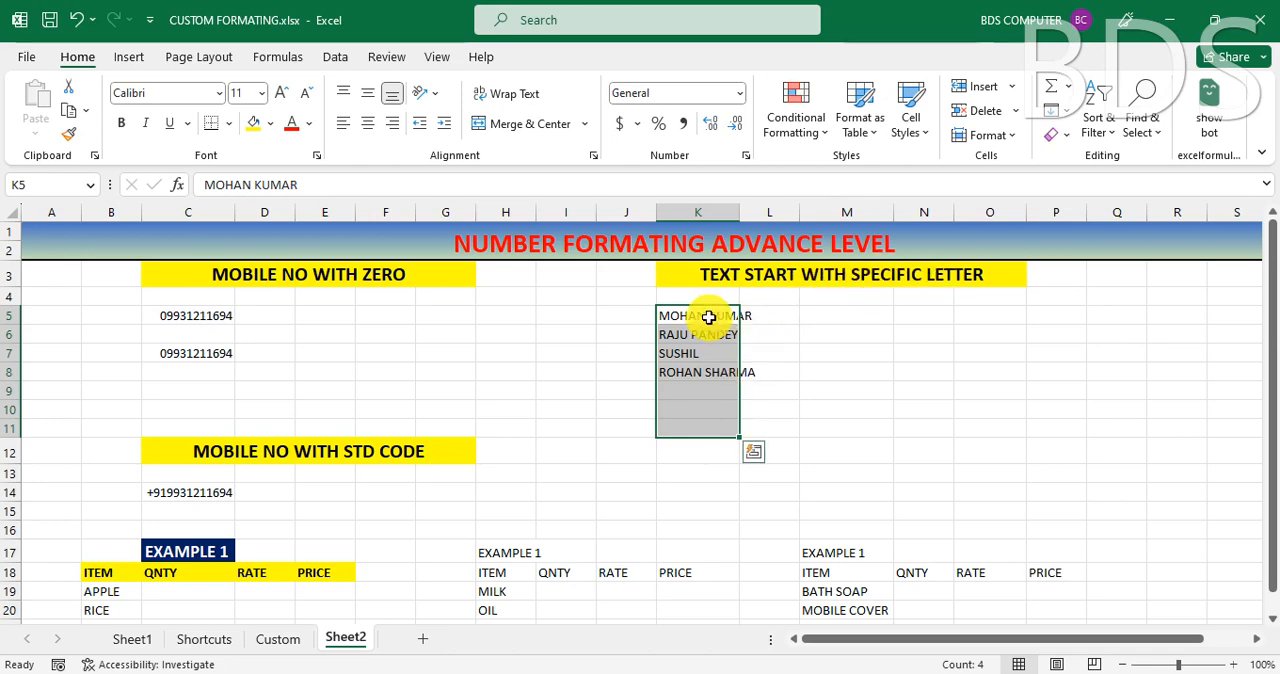
pyautogui.moveTo(694, 312); pyautogui.dragTo(697, 370)
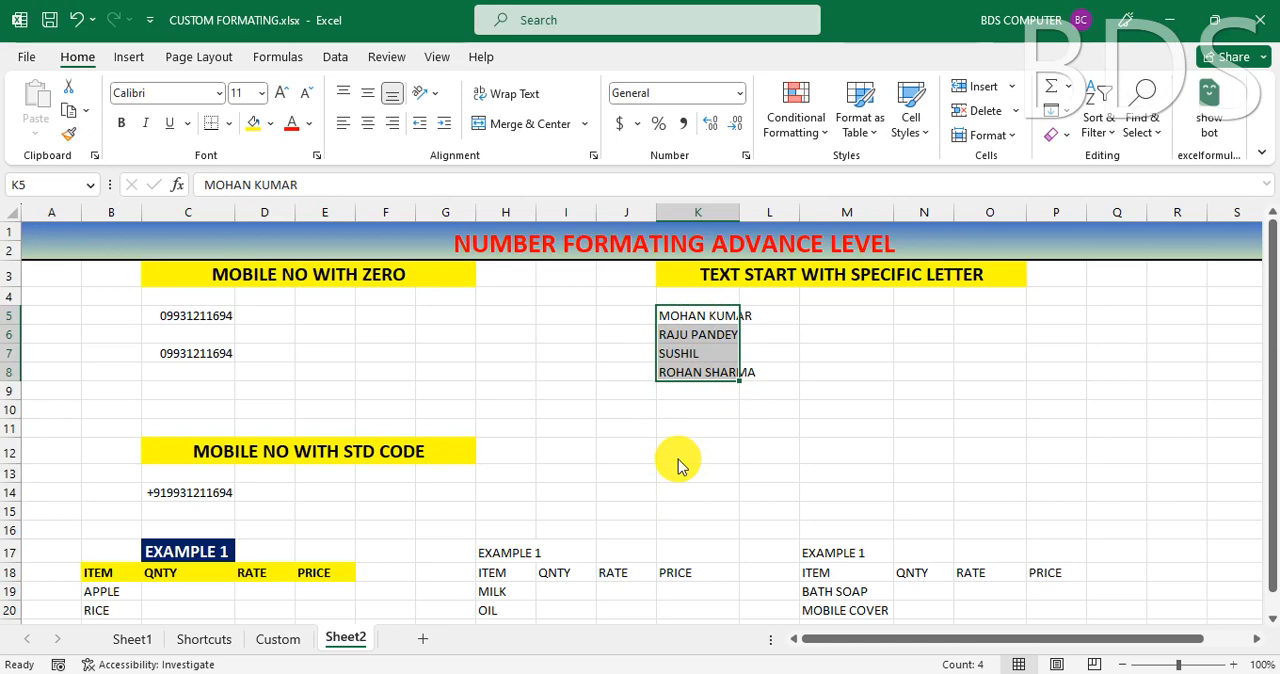
pyautogui.hotkey('ctrl', '1')
pyautogui.click(501, 357)
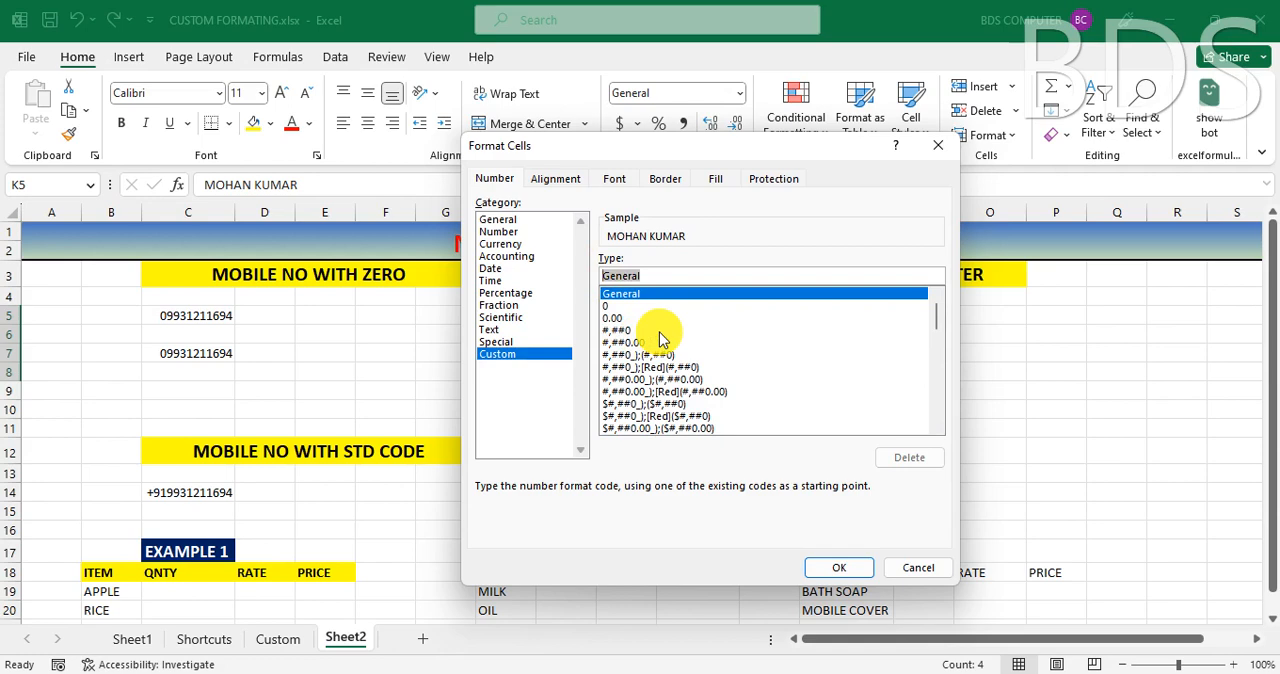
pyautogui.write('"')
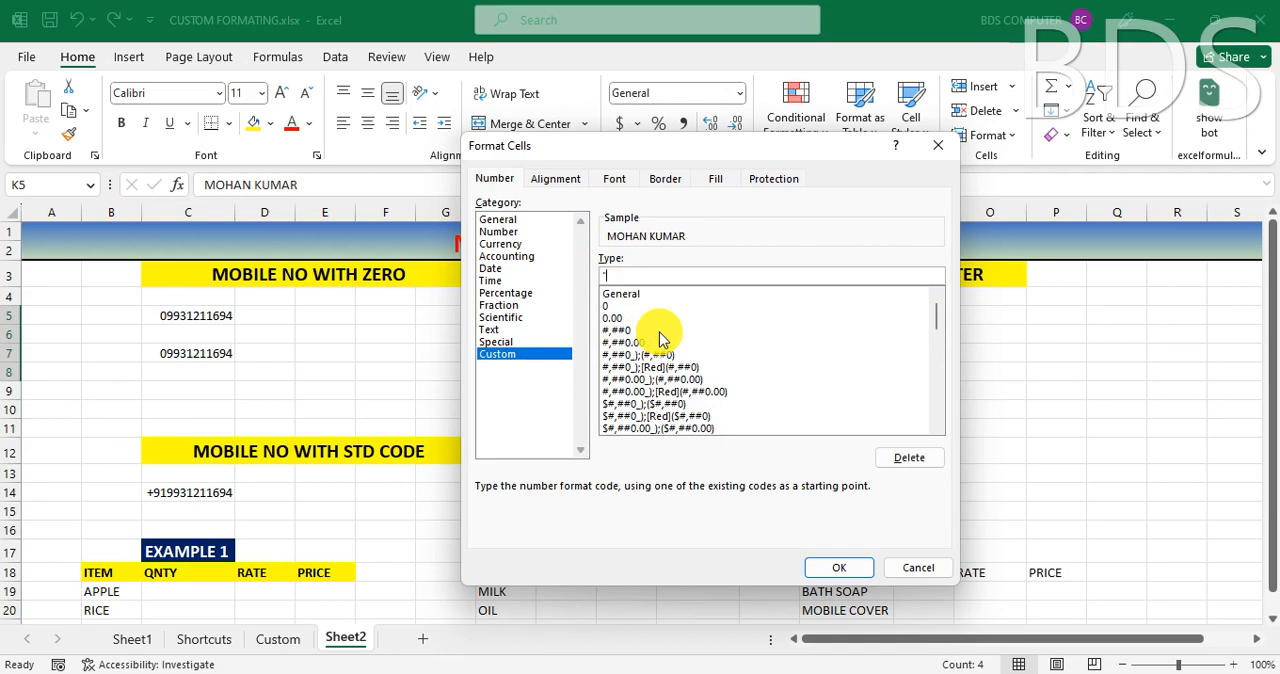
pyautogui.write('MR."#')
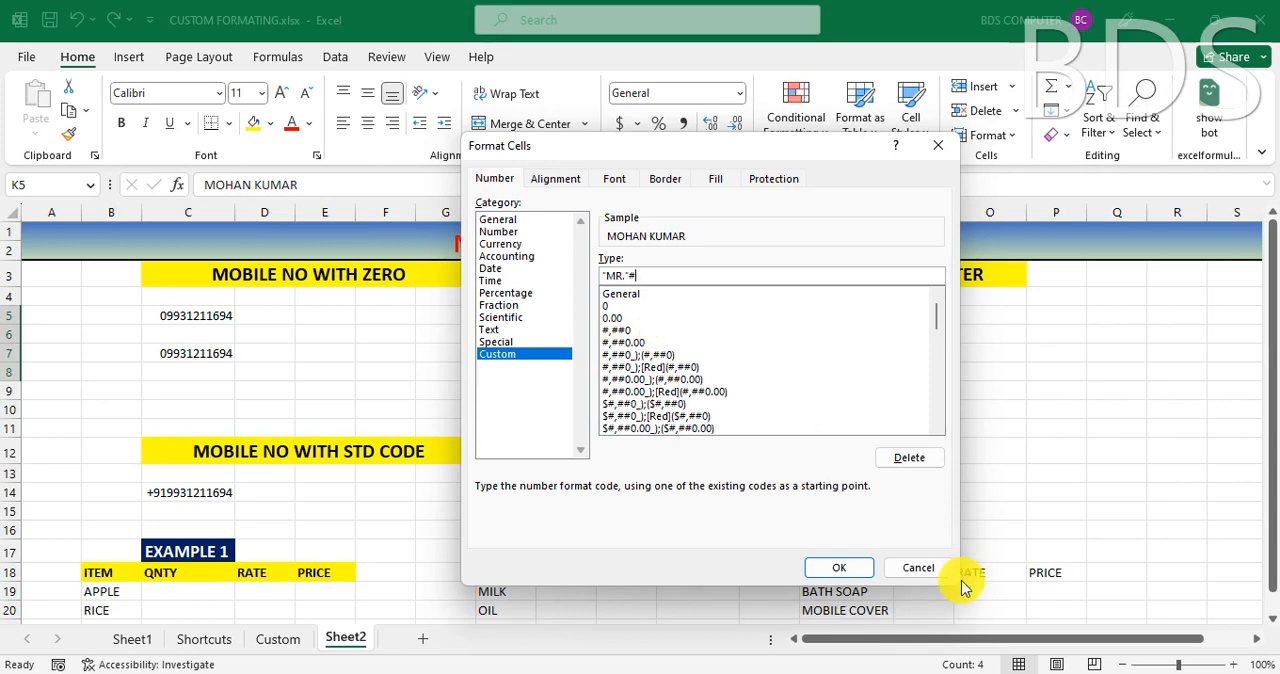
pyautogui.click(857, 572)
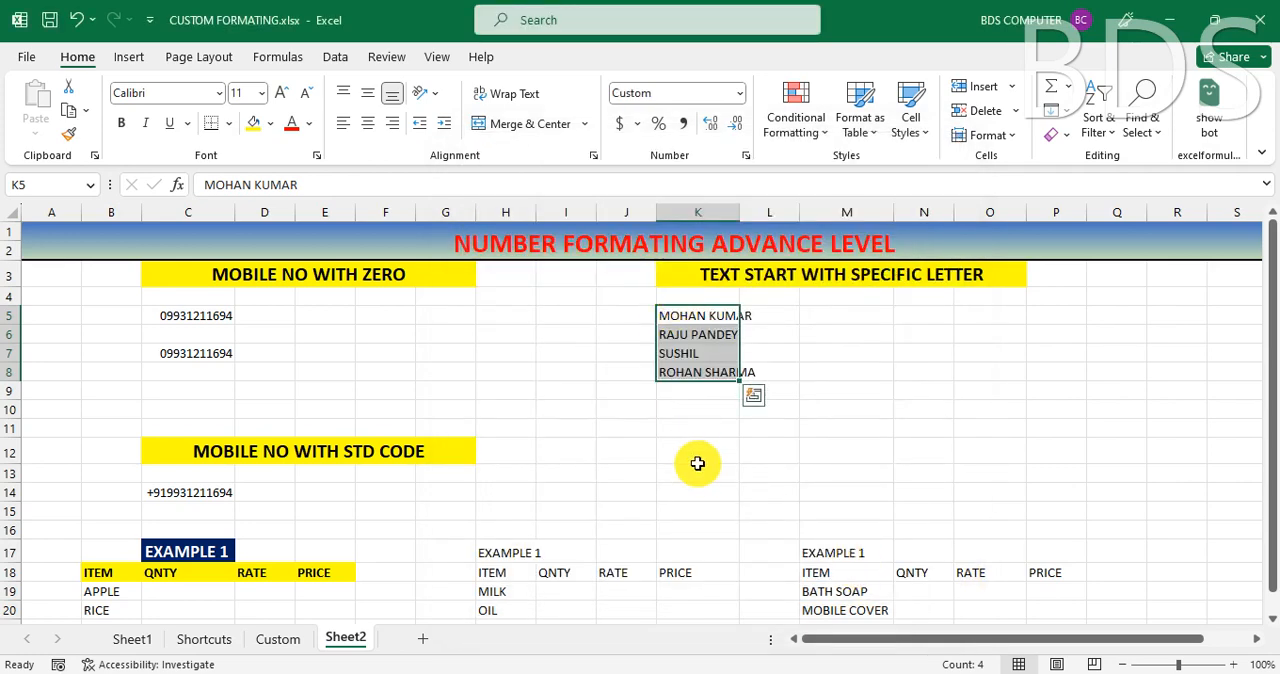
# - Change the custom format of the names in K5:K8 to "MR. "#, with a space after the period
pyautogui.hotkey('ctrl', '1')
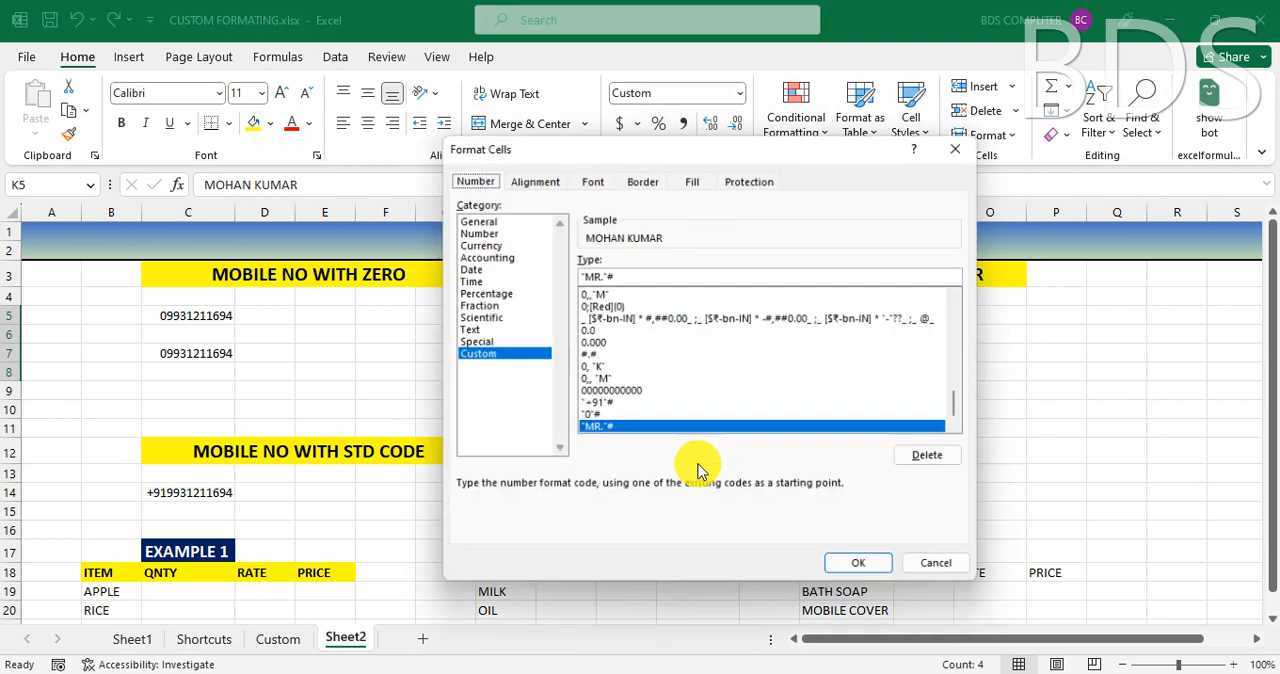
pyautogui.click(603, 275)
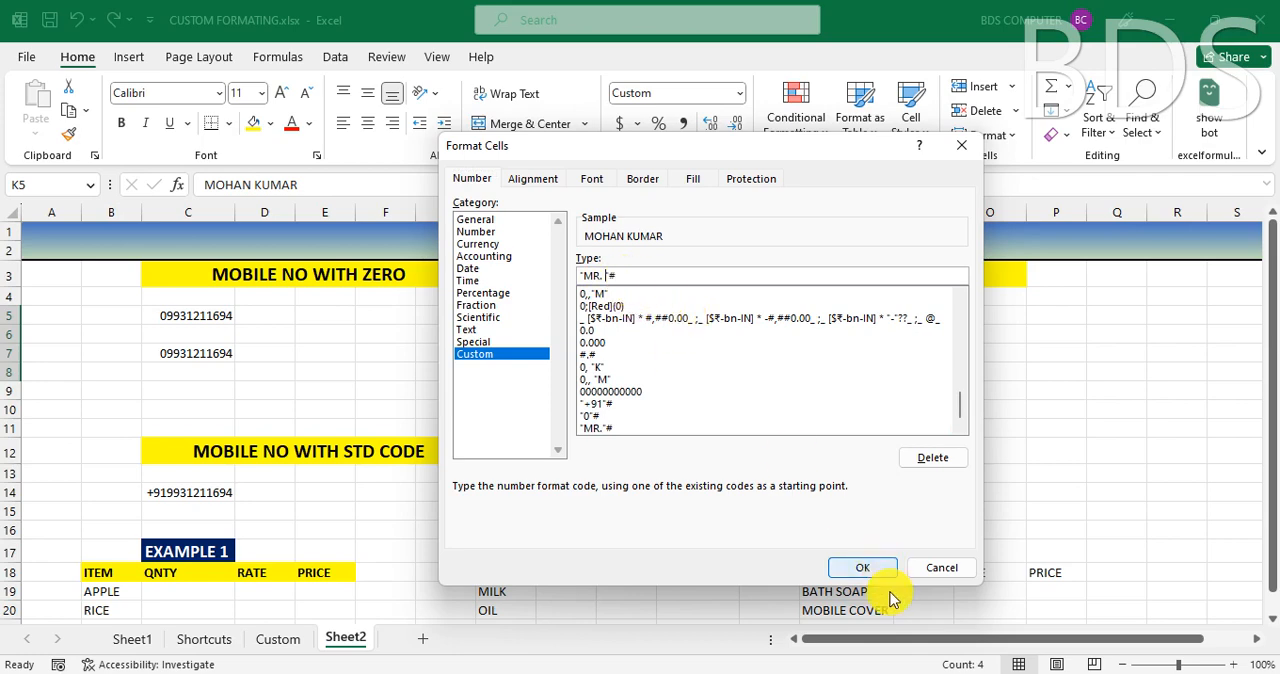
pyautogui.click(869, 568)
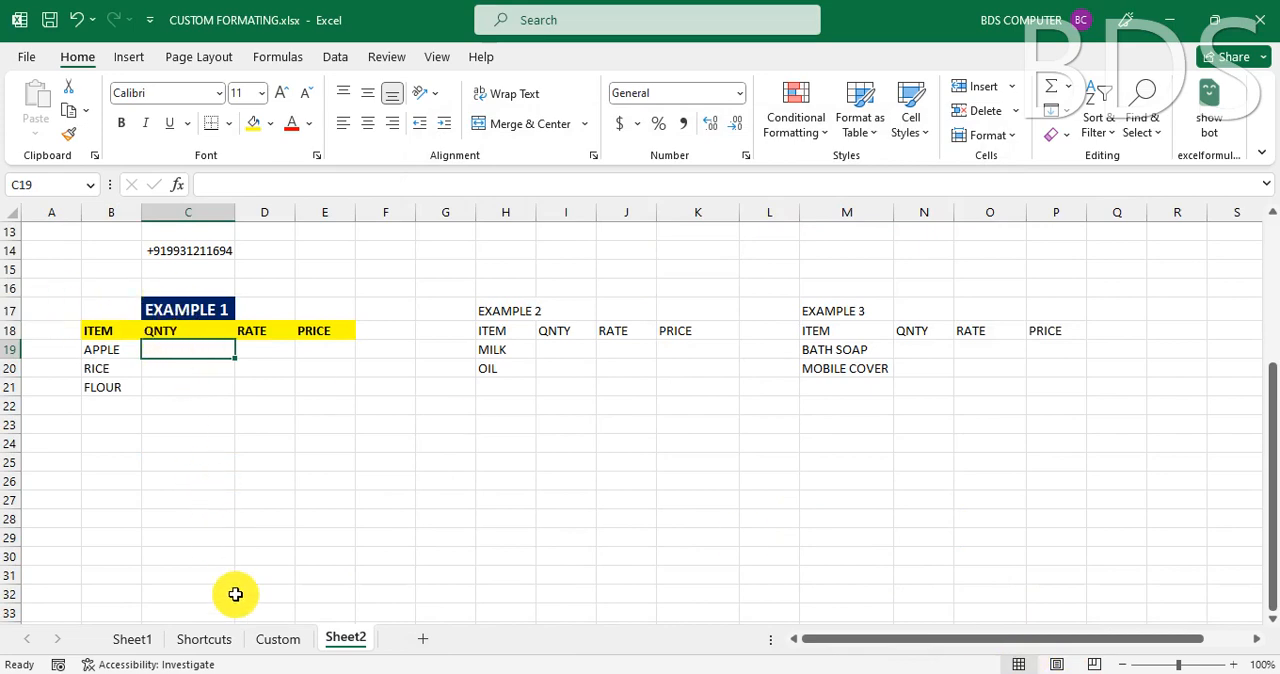
# - In the EXAMPLE 1 table, enter the quantity 10 KG in C19 and the rate 20 in D19 for APPLE
pyautogui.write('10 KG')
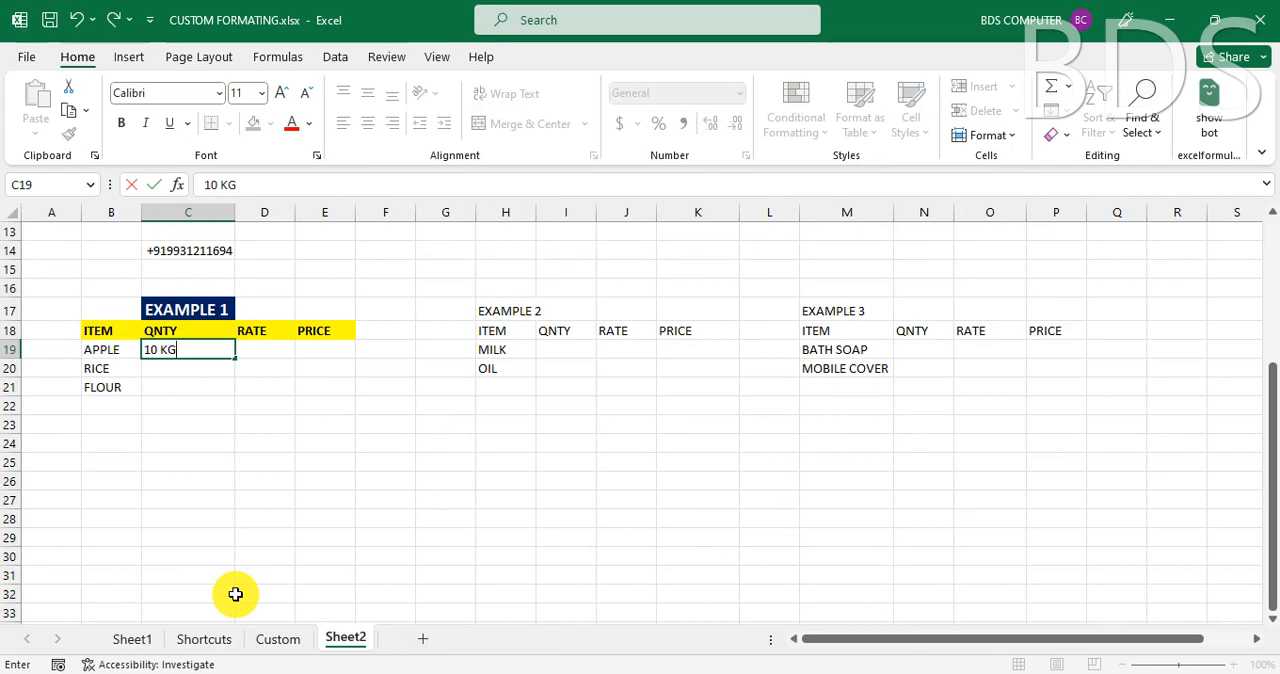
pyautogui.press('Escape')
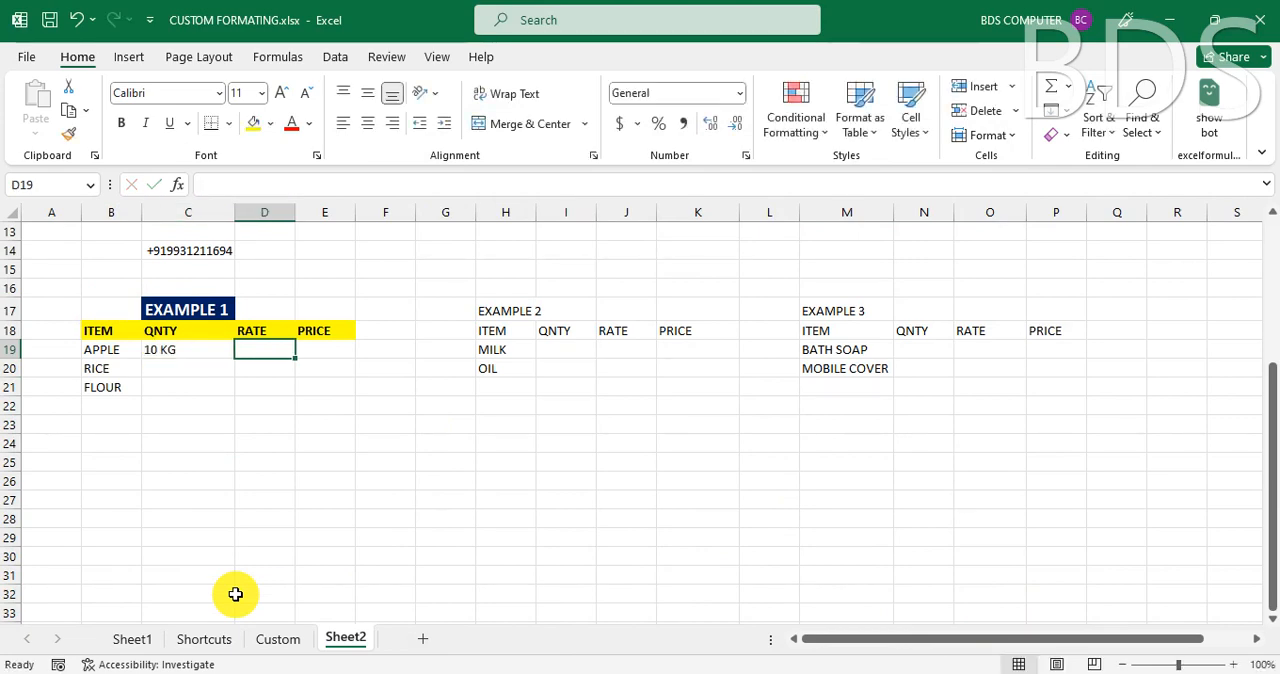
pyautogui.write('20')
pyautogui.press('Tab')
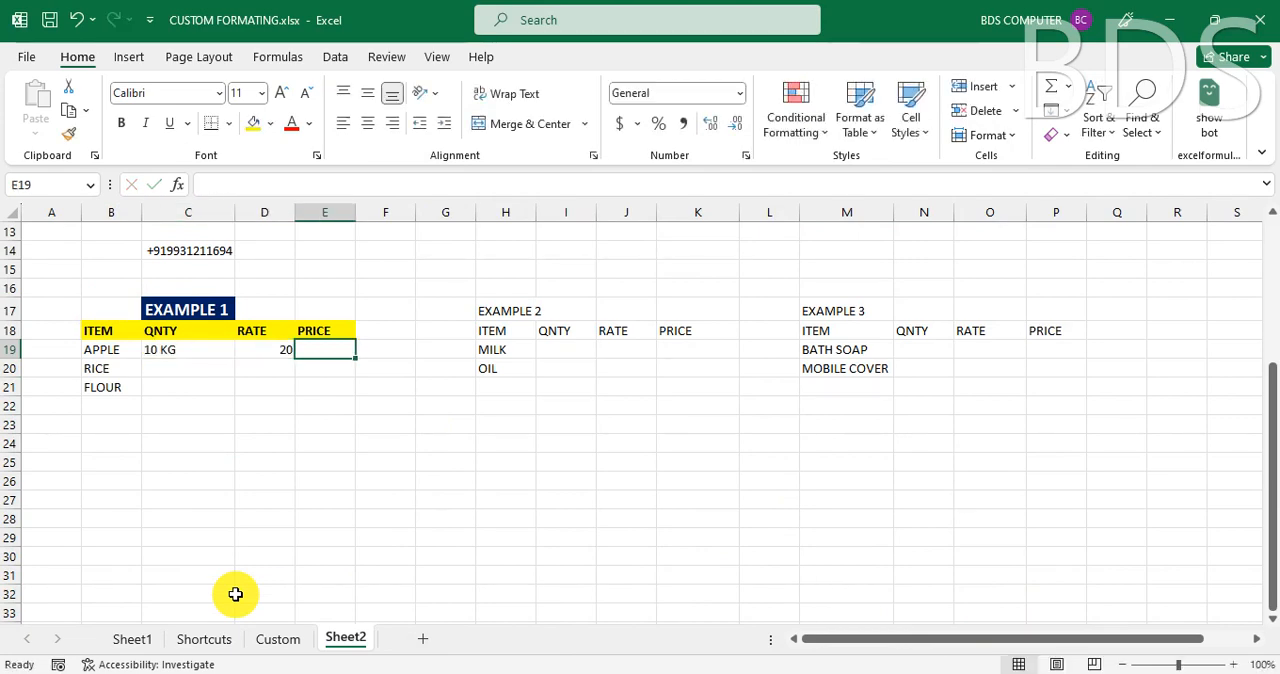
# - Enter the formula =C19*D19 in E19 as the price of APPLE
pyautogui.write('=')
pyautogui.press('Left')
pyautogui.press('Left')
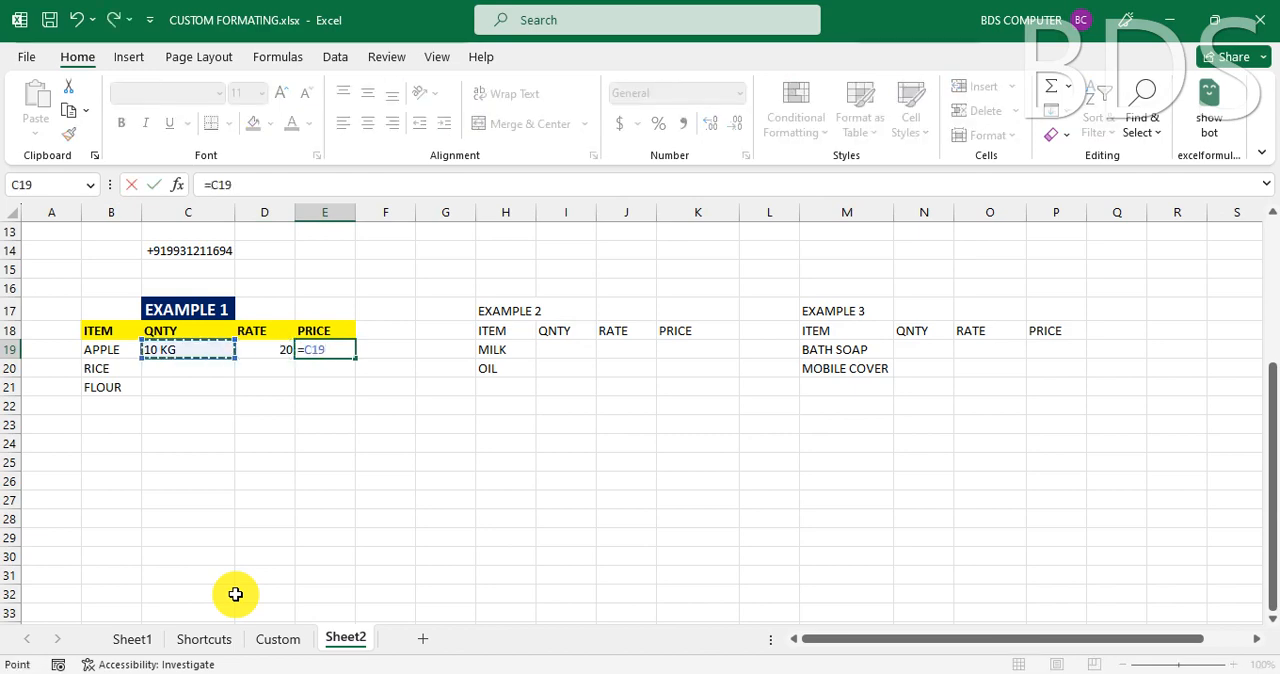
pyautogui.write('*')
pyautogui.press('Left')
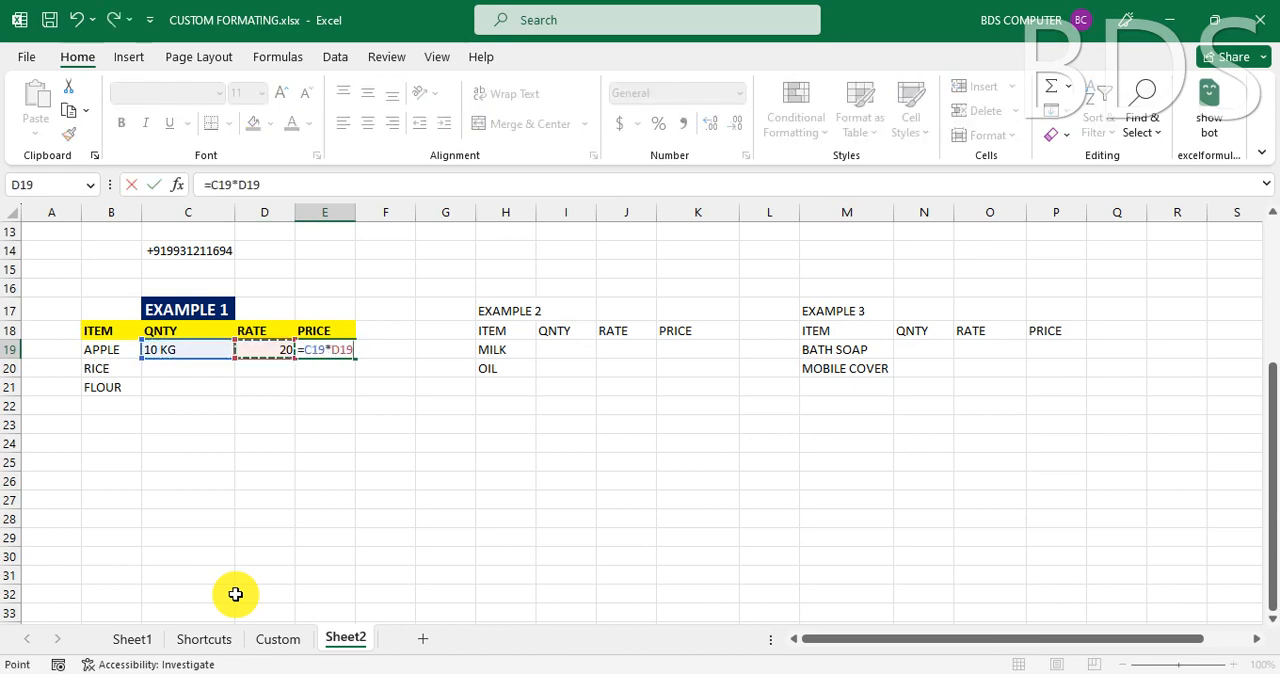
pyautogui.press('Return')
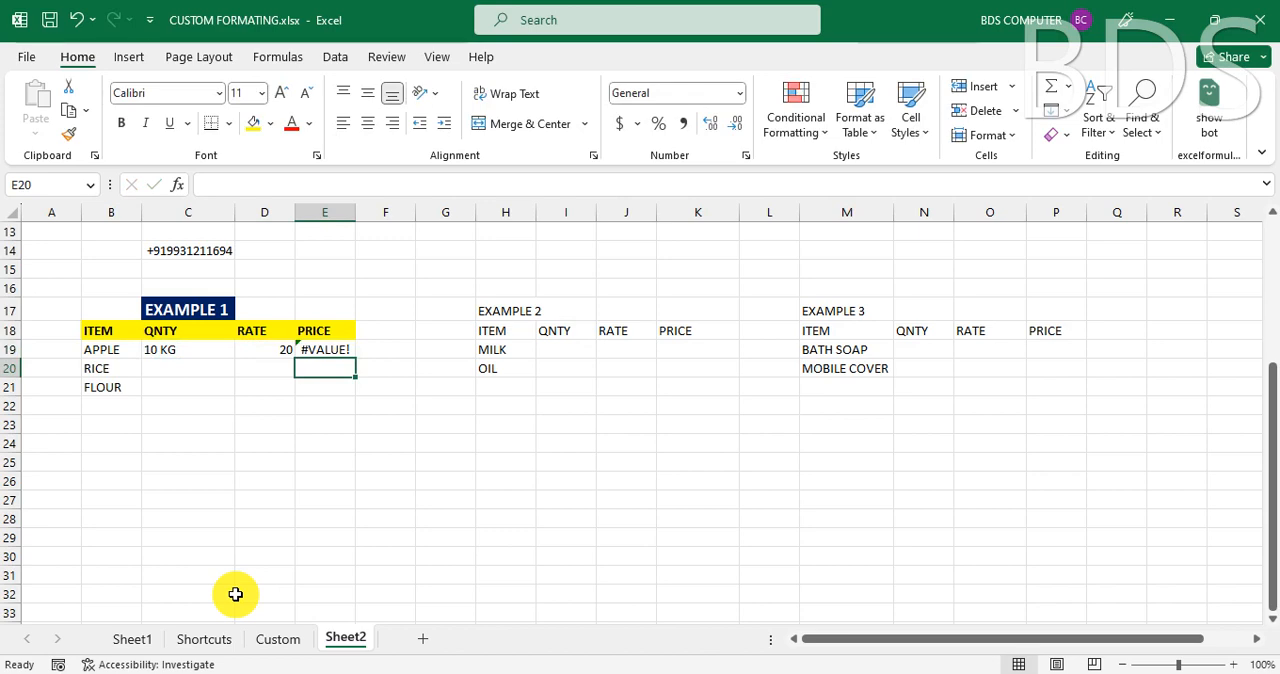
# - Clear the price formula in E19 and the text quantity in C19
pyautogui.click(328, 350)
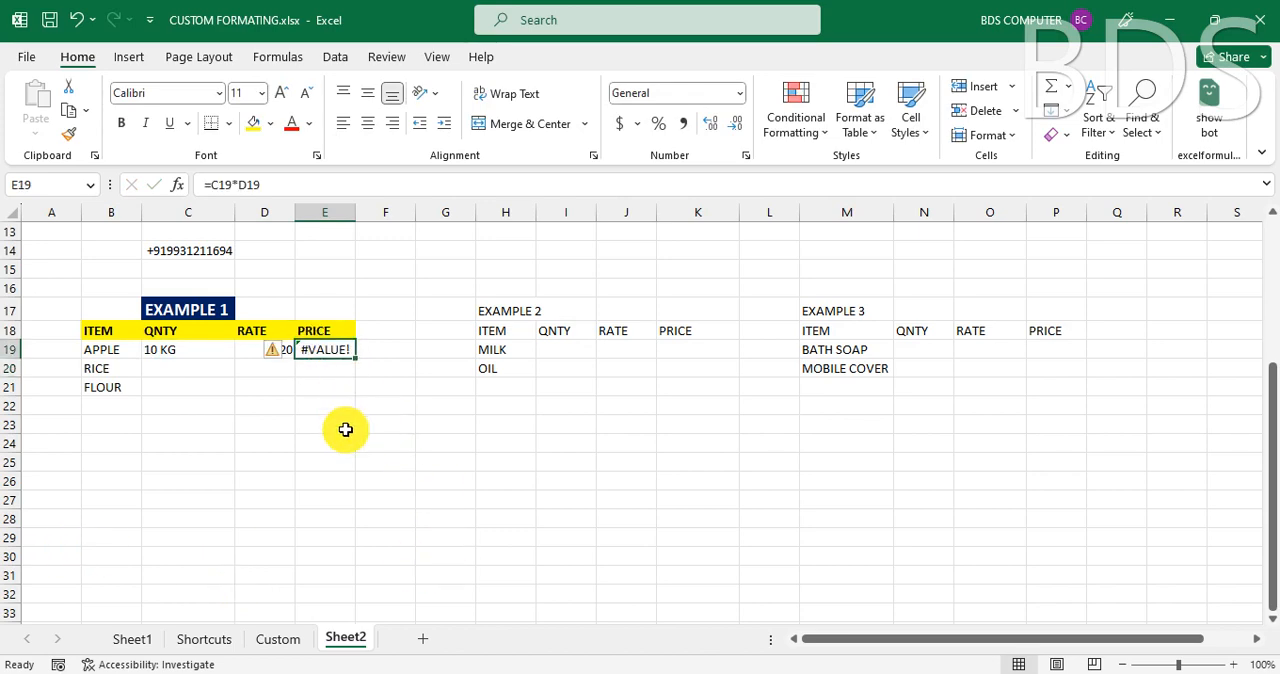
pyautogui.press('Delete')
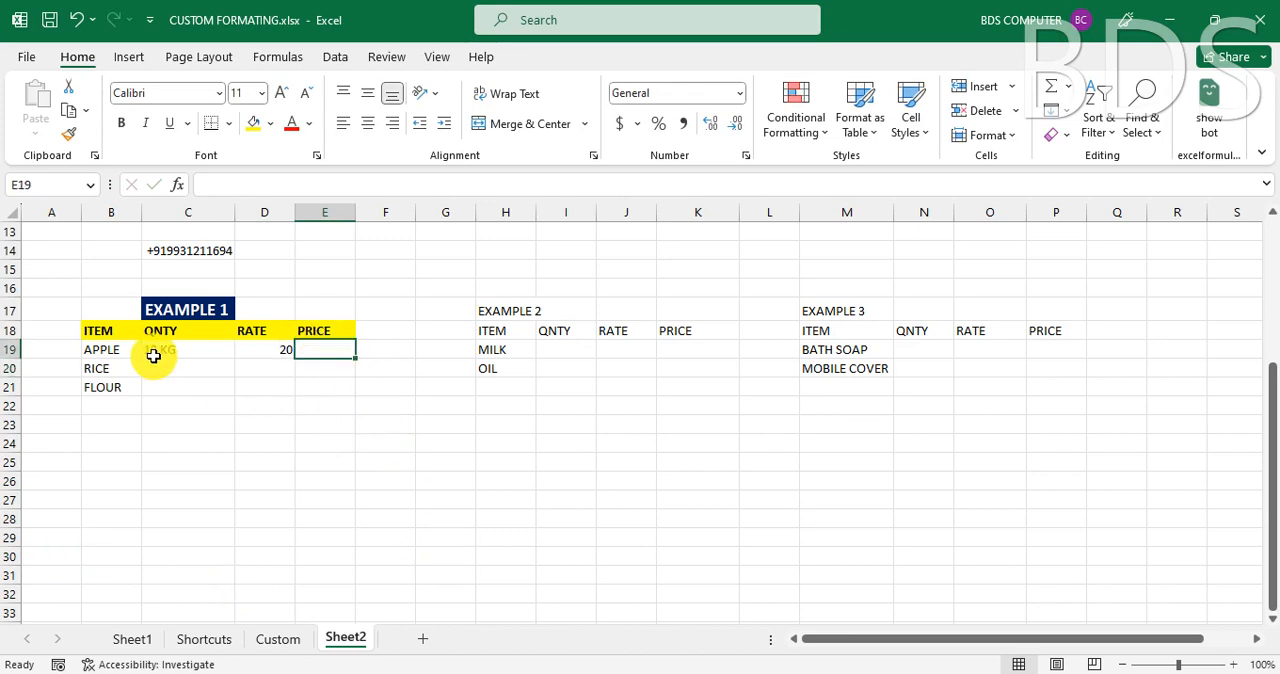
pyautogui.hotkey('ctrl', 'z')
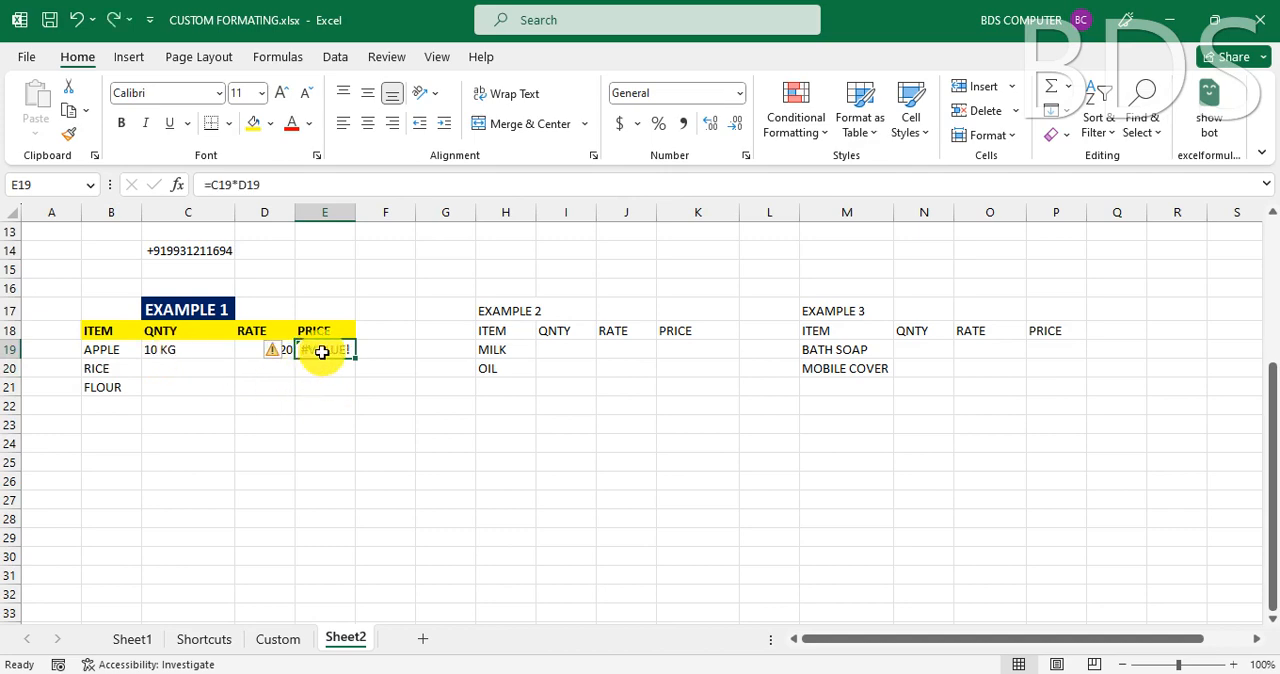
pyautogui.press('Delete')
pyautogui.click(175, 351)
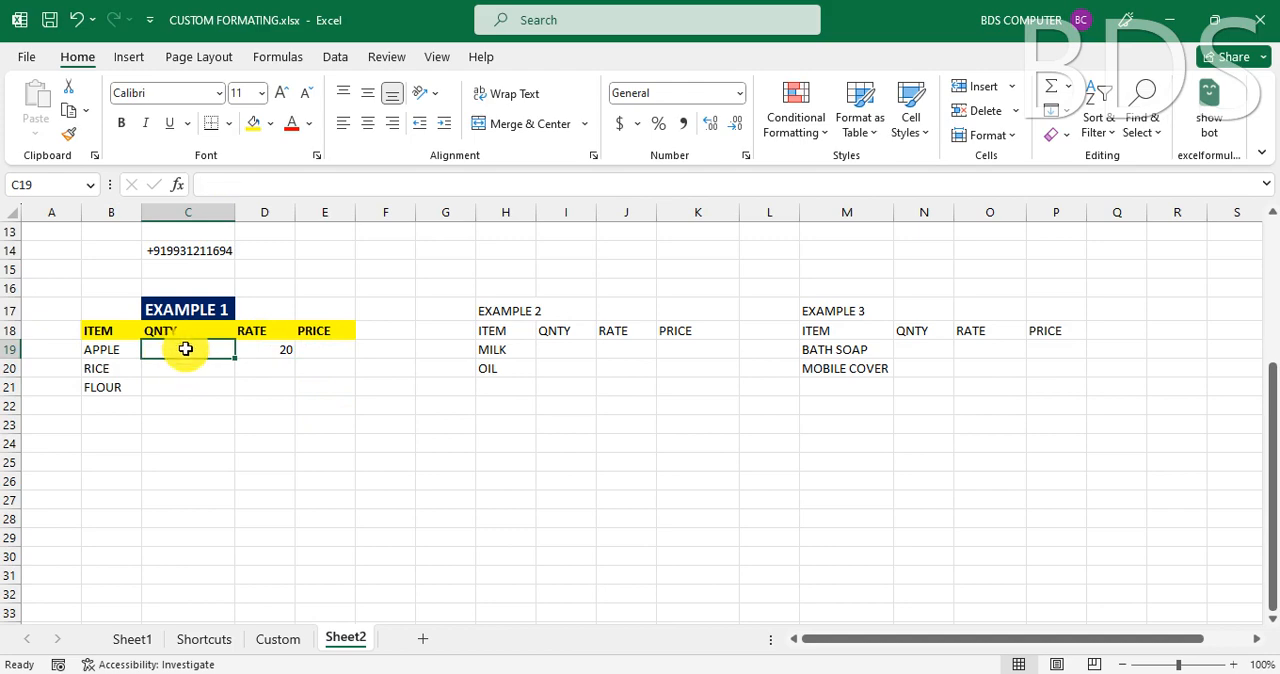
# - Apply the custom number format #" KG" to the quantity cells C19:C21 of EXAMPLE 1
pyautogui.moveTo(186, 349); pyautogui.dragTo(190, 384)
pyautogui.click(190, 384)
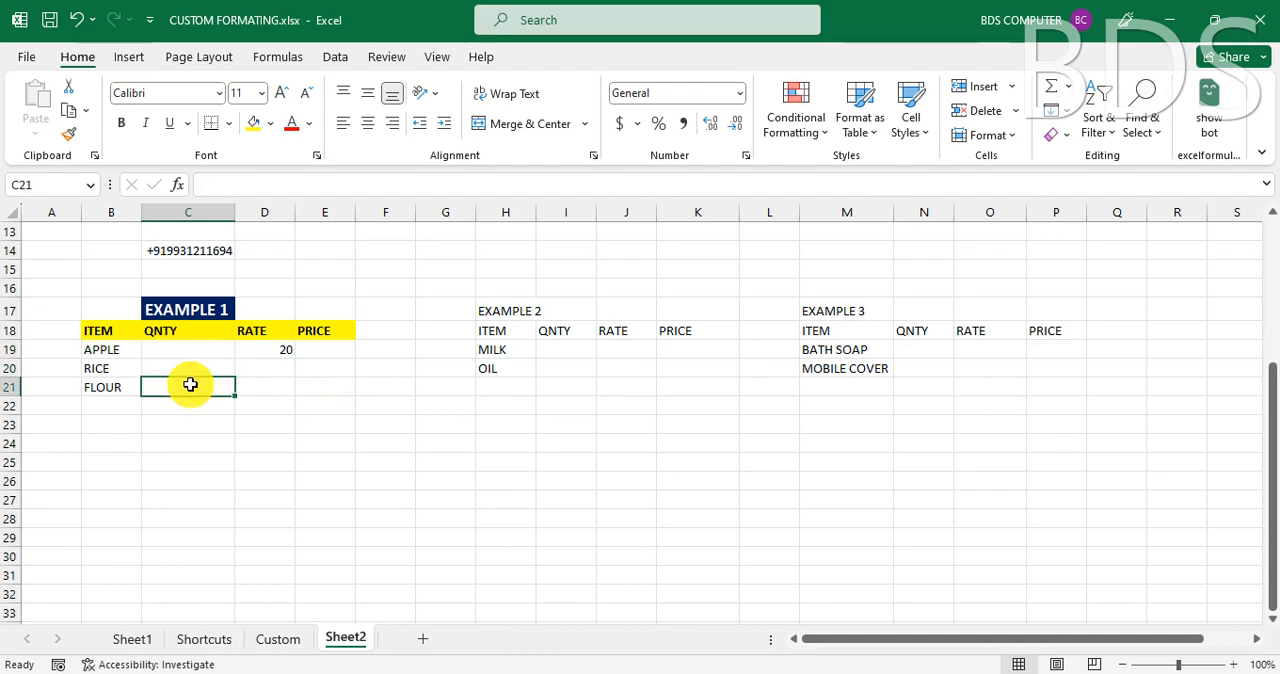
pyautogui.click(189, 350)
pyautogui.keyDown('shift'); pyautogui.click(192, 384); pyautogui.keyUp('shift')
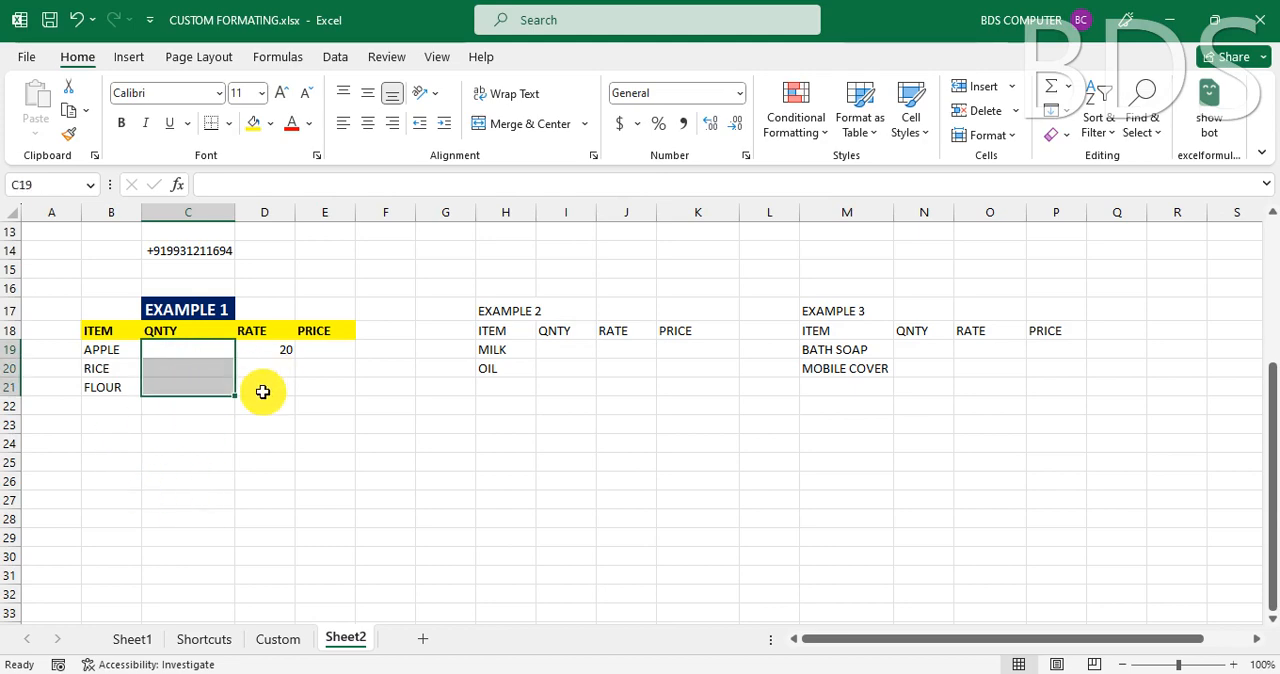
pyautogui.hotkey('ctrl', '1')
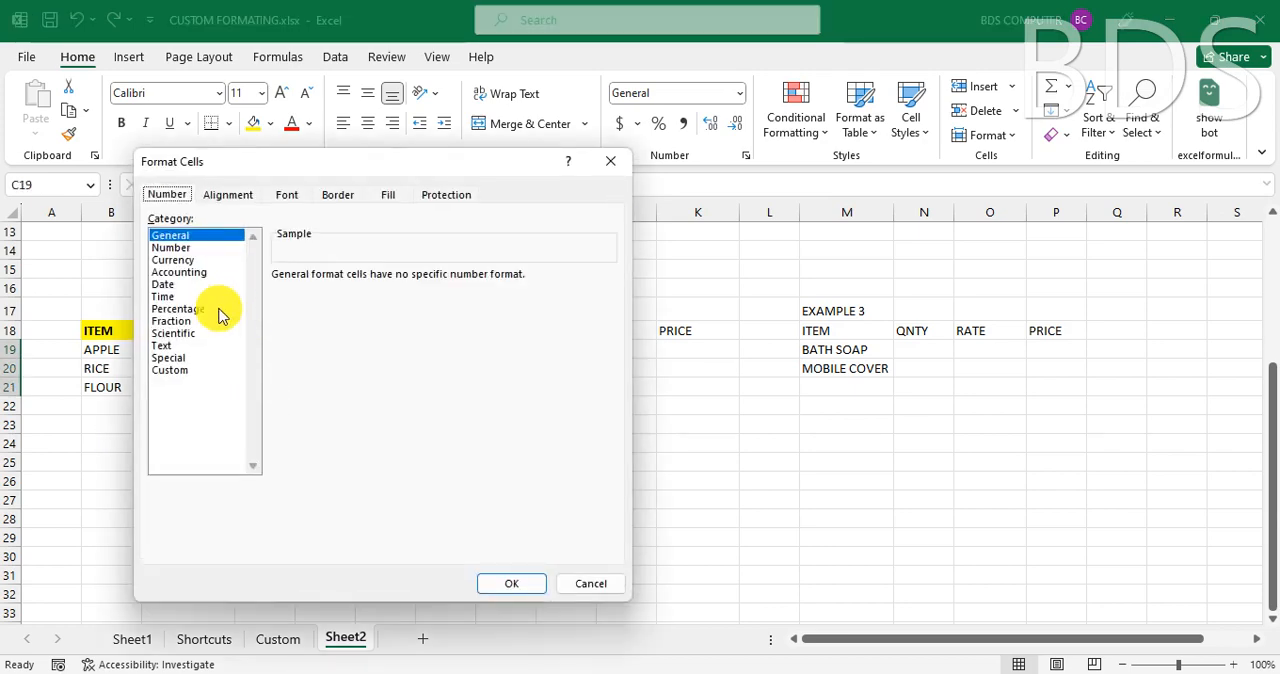
pyautogui.click(166, 370)
pyautogui.moveTo(440, 175); pyautogui.dragTo(588, 176)
pyautogui.click(503, 312)
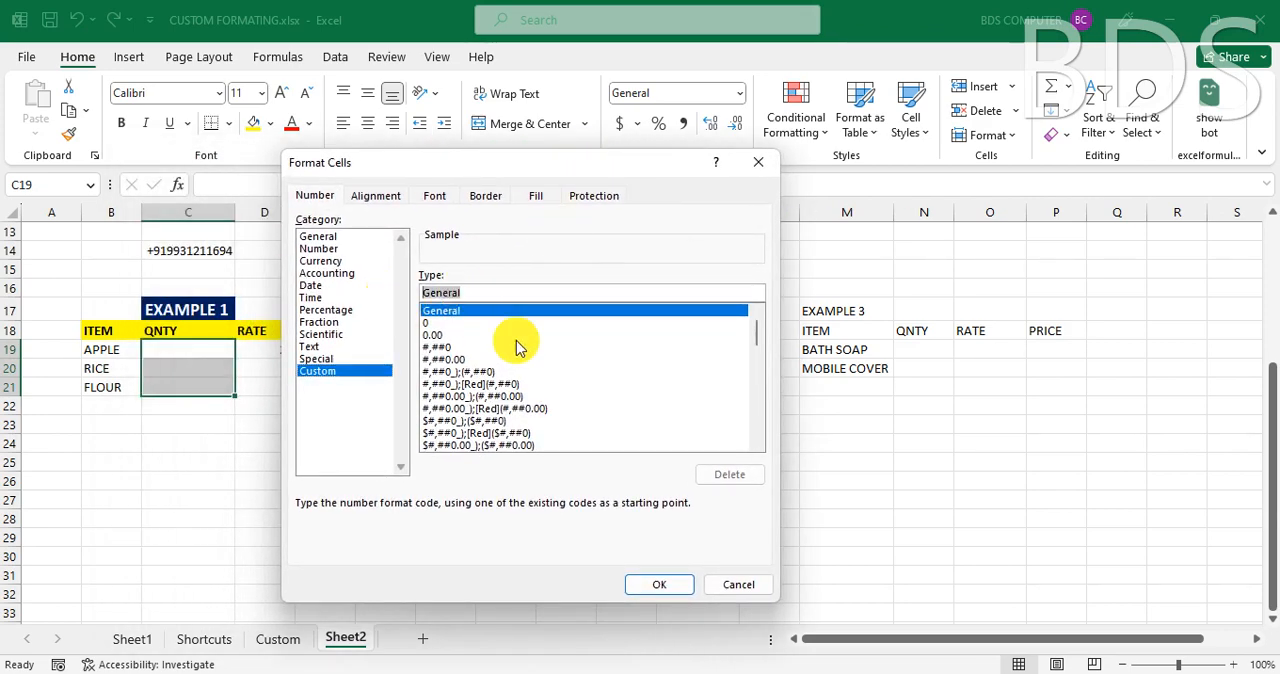
pyautogui.write('3')
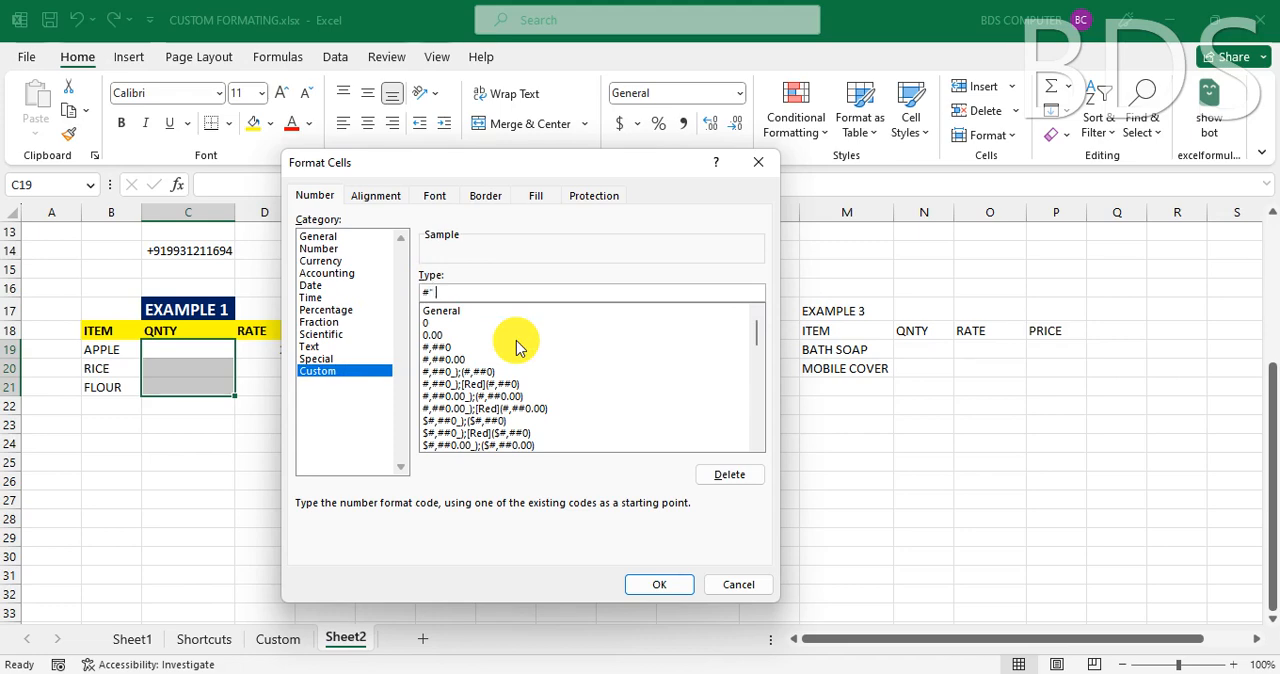
pyautogui.write('KG')
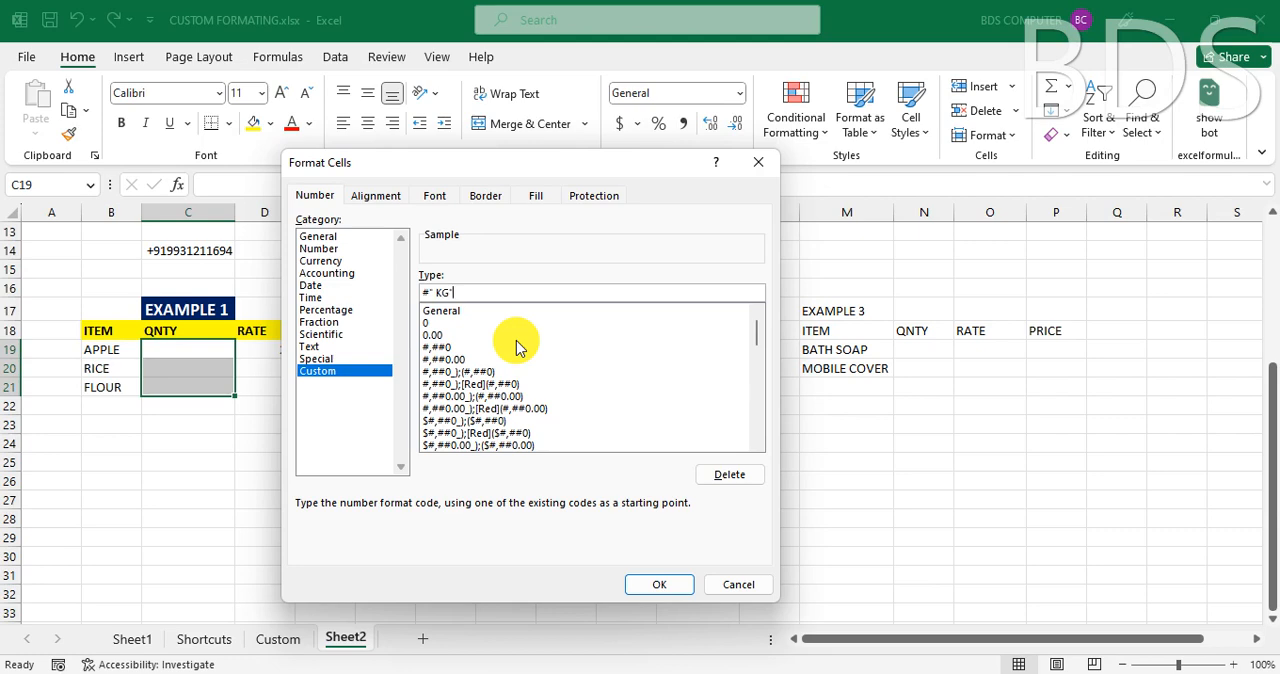
pyautogui.click(660, 581)
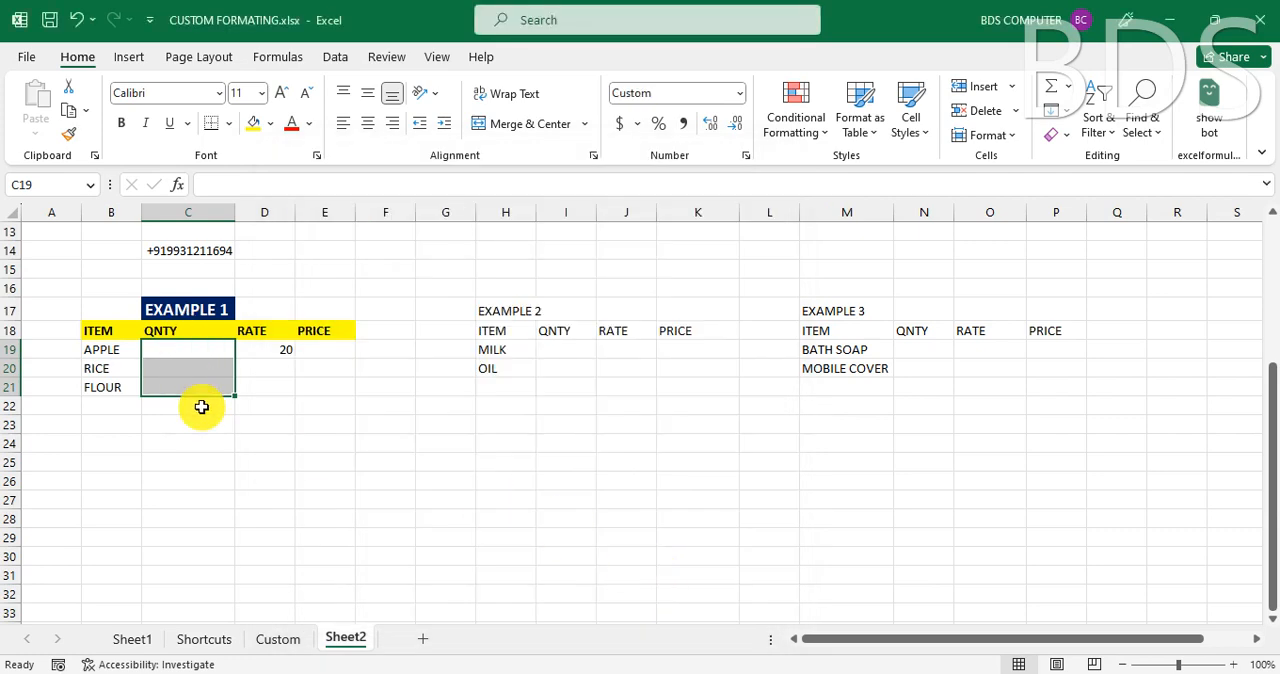
# - Enter the quantities 10, 20 and 15 for APPLE, RICE and FLOUR in cells C19:C21
pyautogui.write('10')
pyautogui.press('Return')
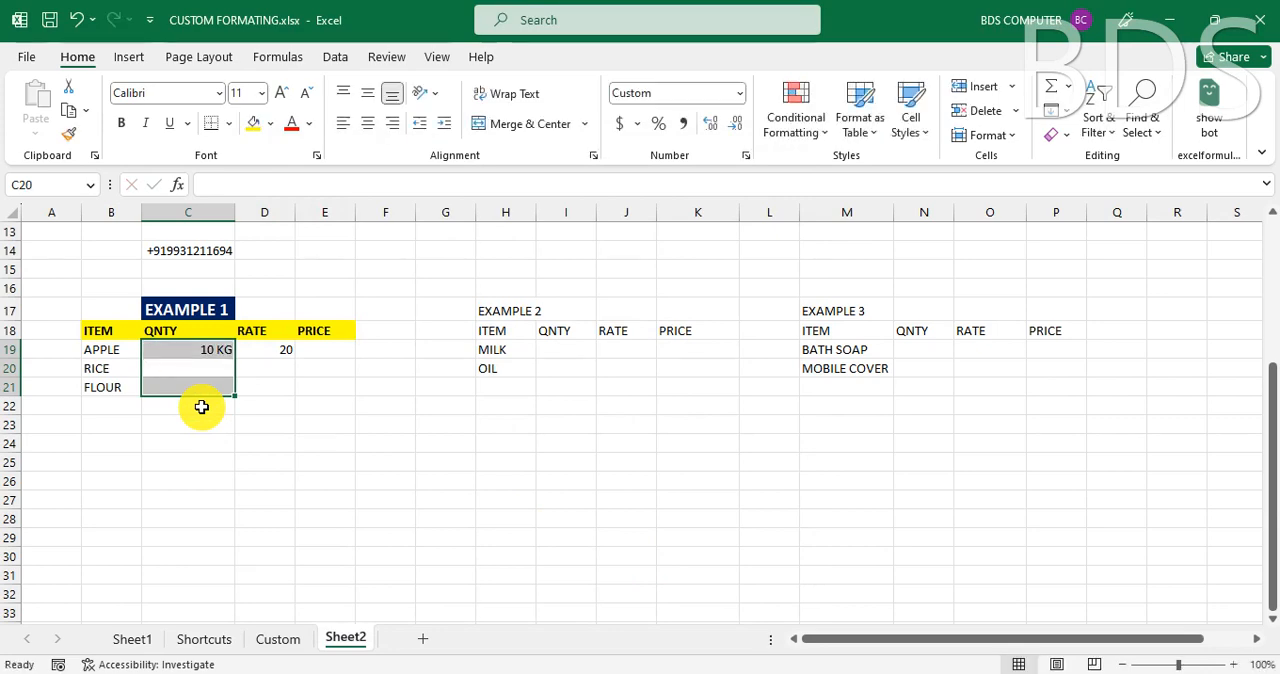
pyautogui.write('20')
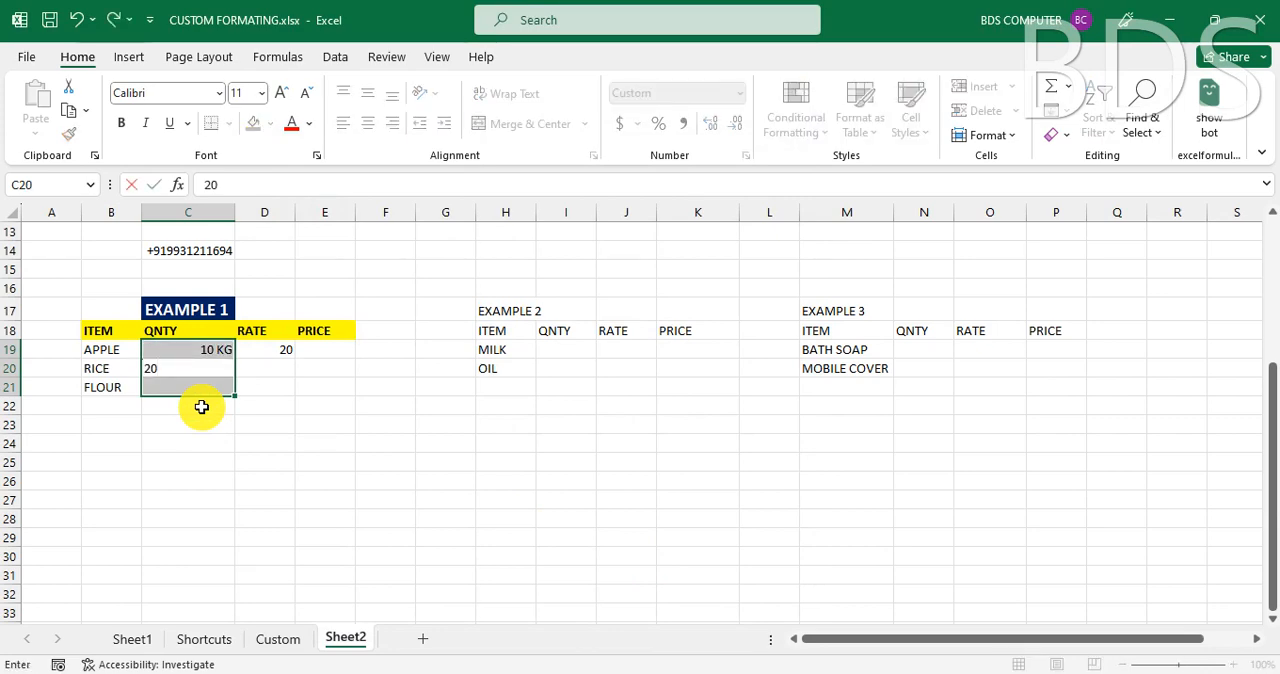
pyautogui.press('Return')
pyautogui.write('15')
pyautogui.press('Return')
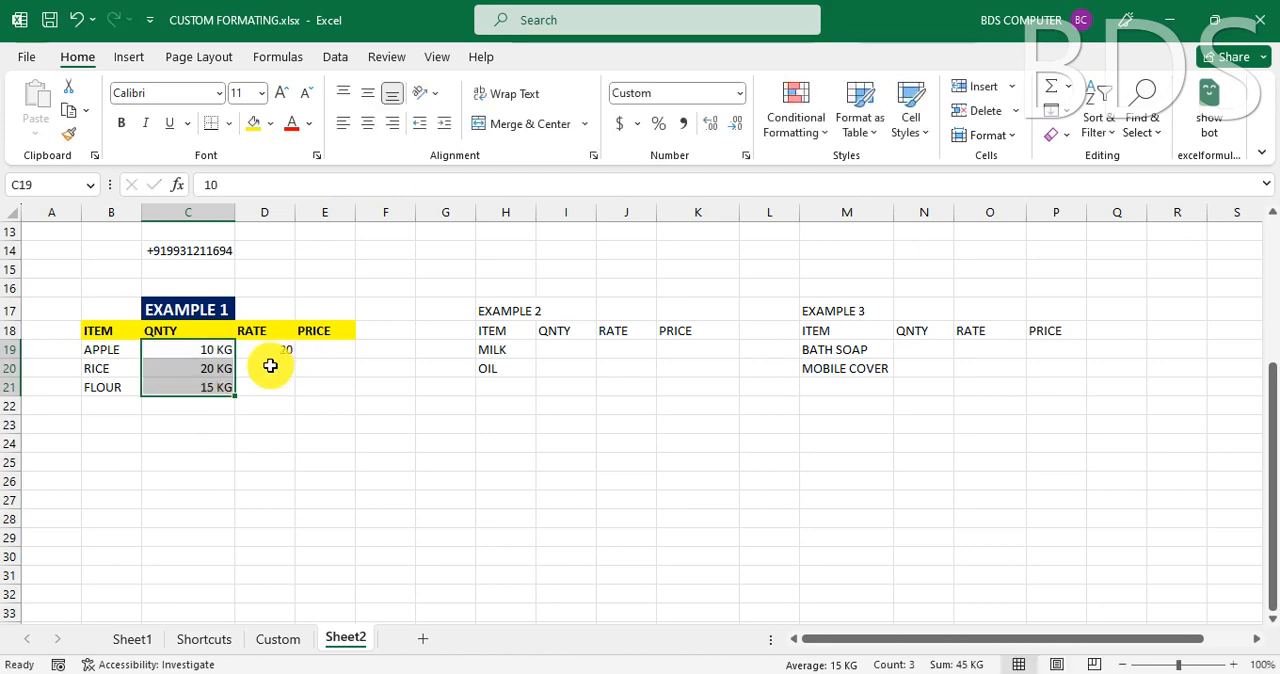
# - Enter the rates 35 for RICE in D20 and 26 for FLOUR in D21
pyautogui.click(265, 368)
pyautogui.write('35')
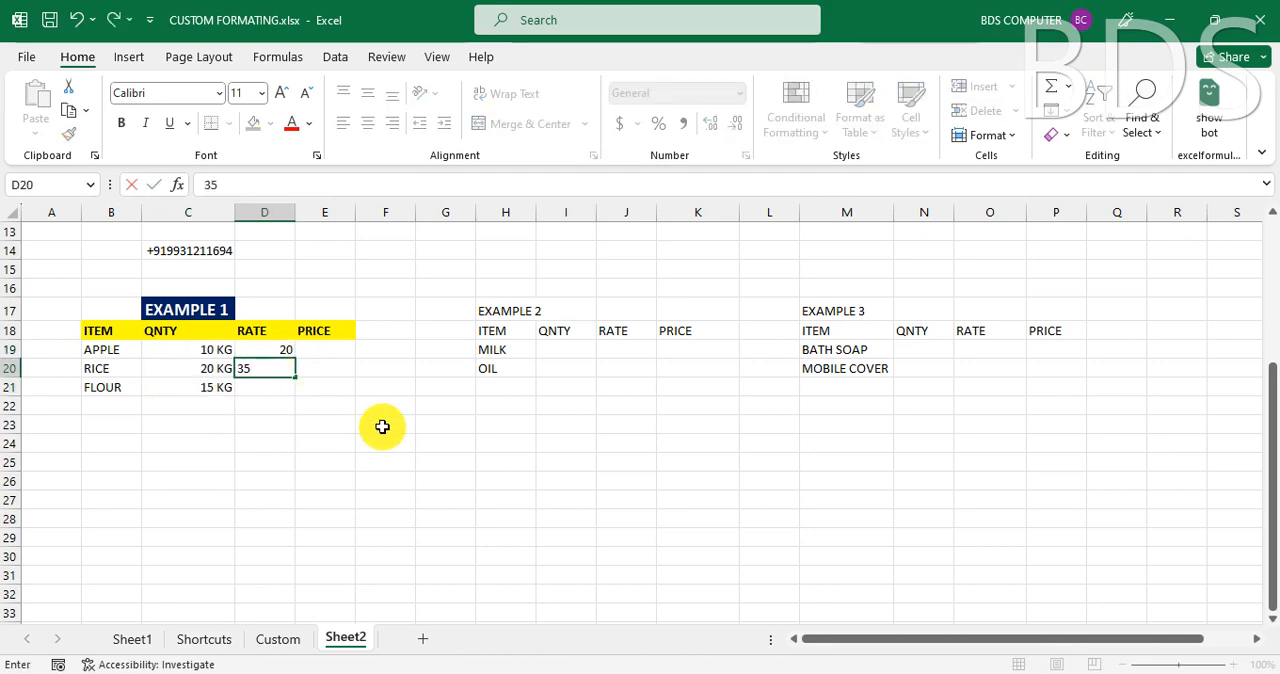
pyautogui.press('Return')
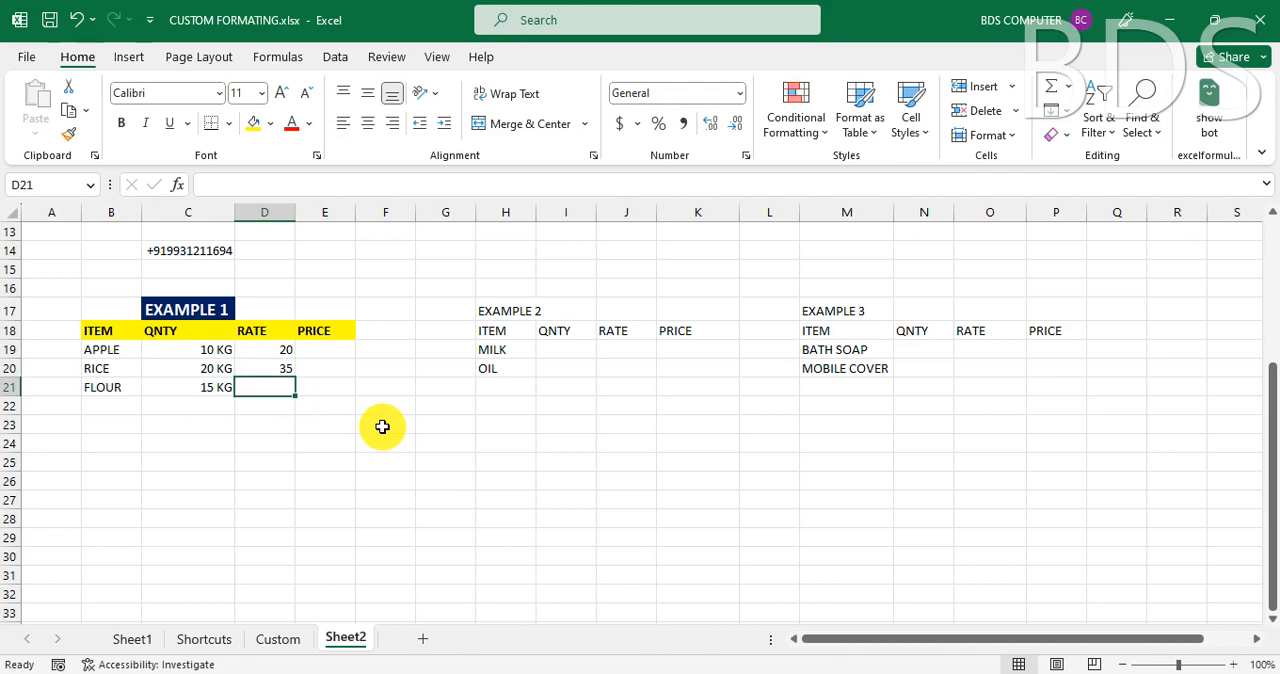
pyautogui.write('26')
pyautogui.press('Tab')
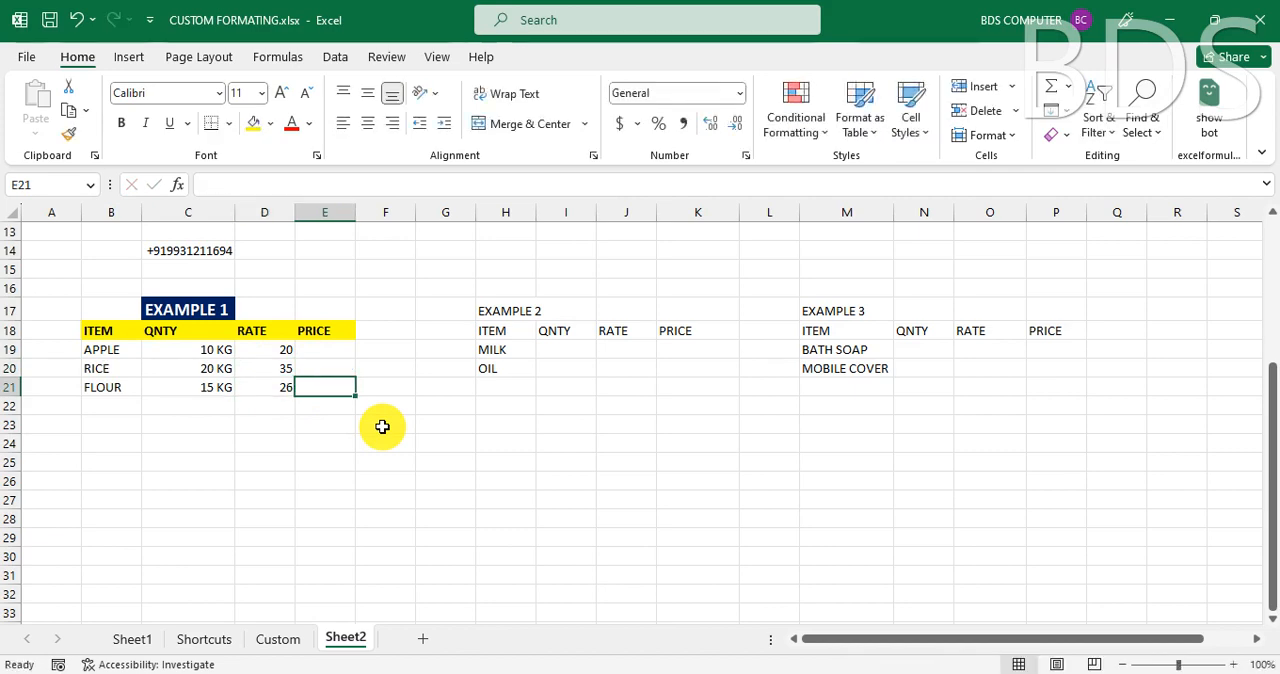
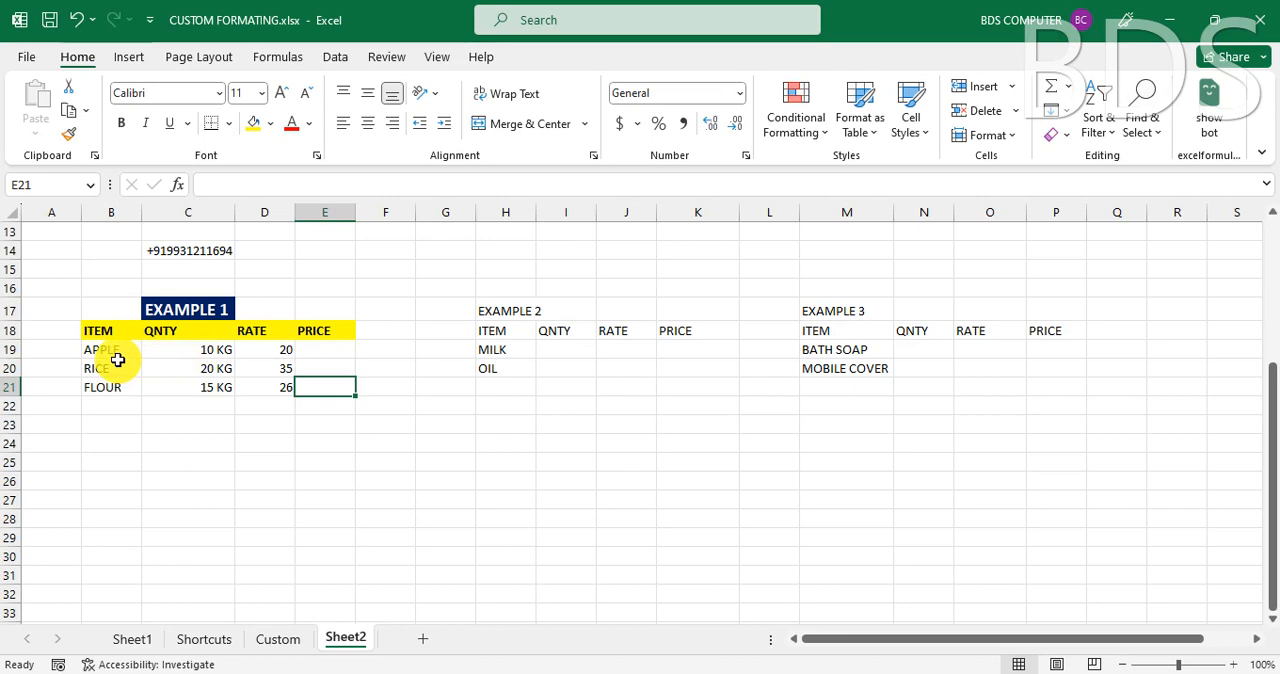
# - Add a new blank worksheet after Sheet2
pyautogui.click(92, 351)
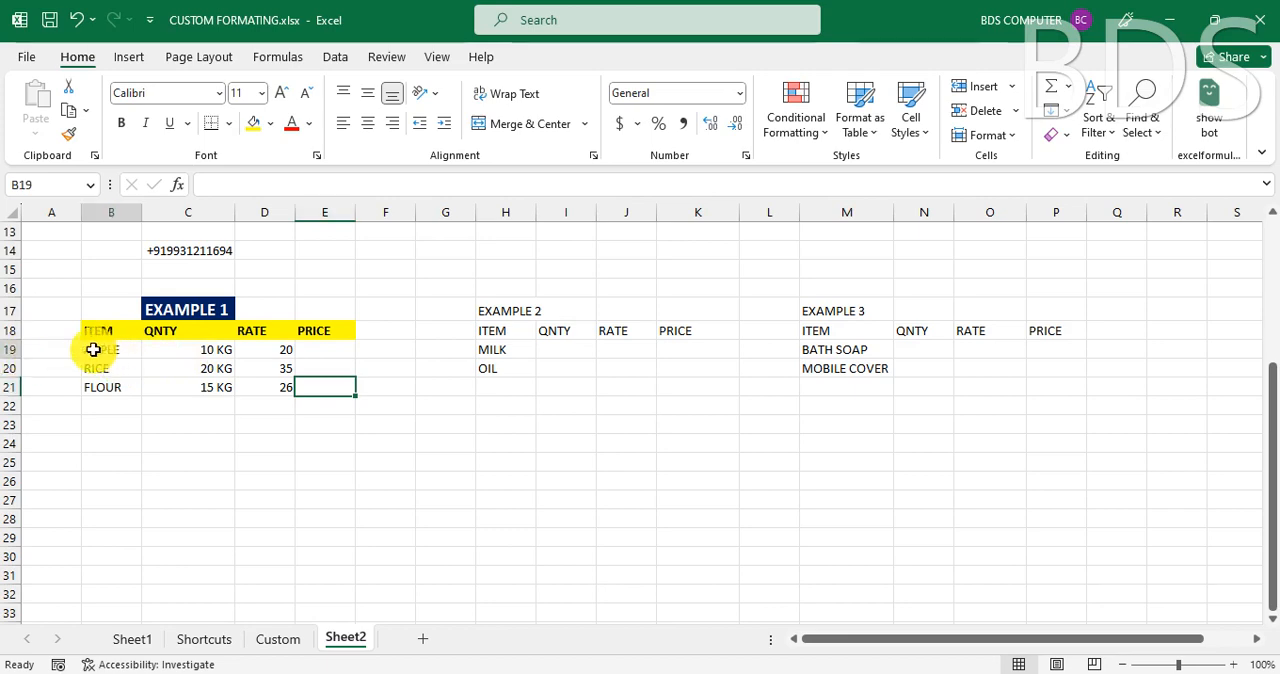
pyautogui.click(196, 349)
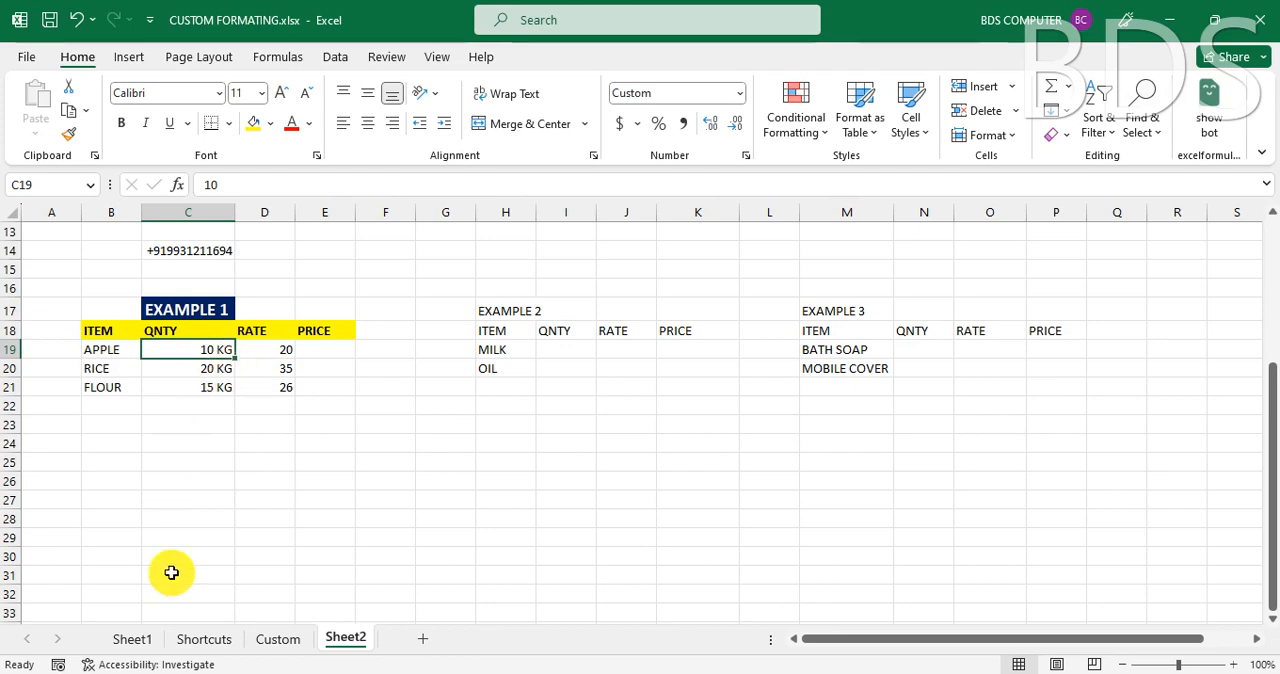
pyautogui.click(425, 640)
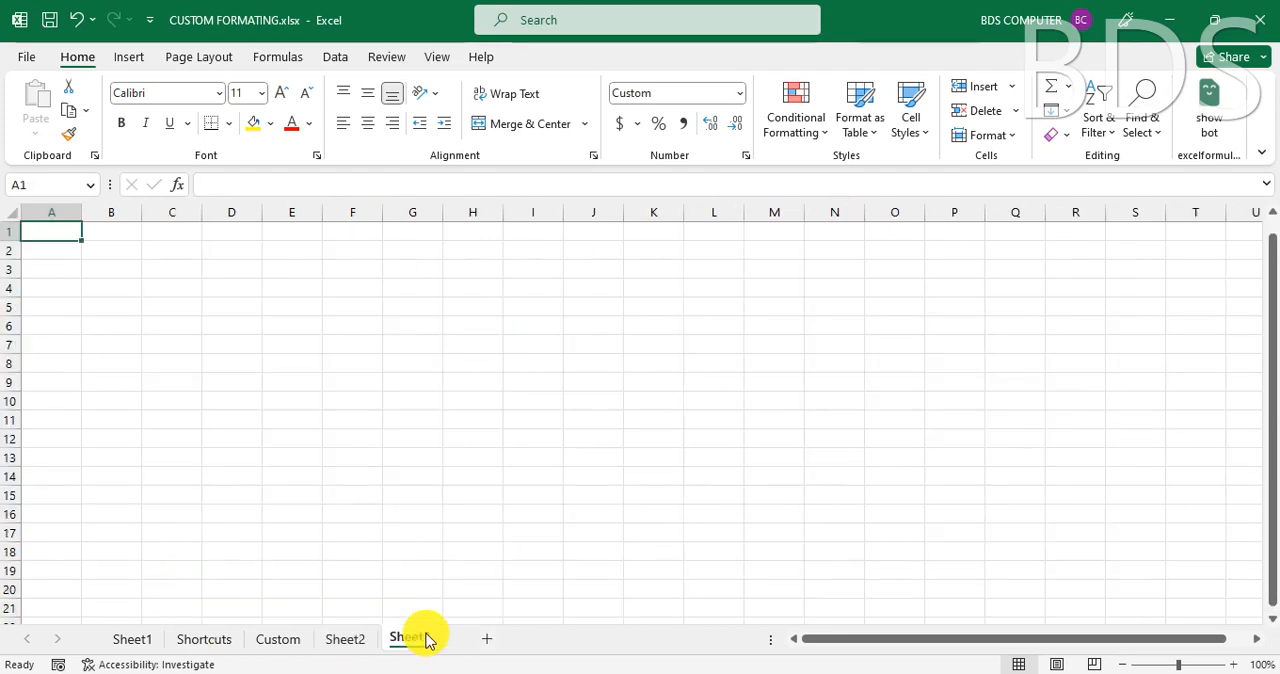
pyautogui.click(241, 343)
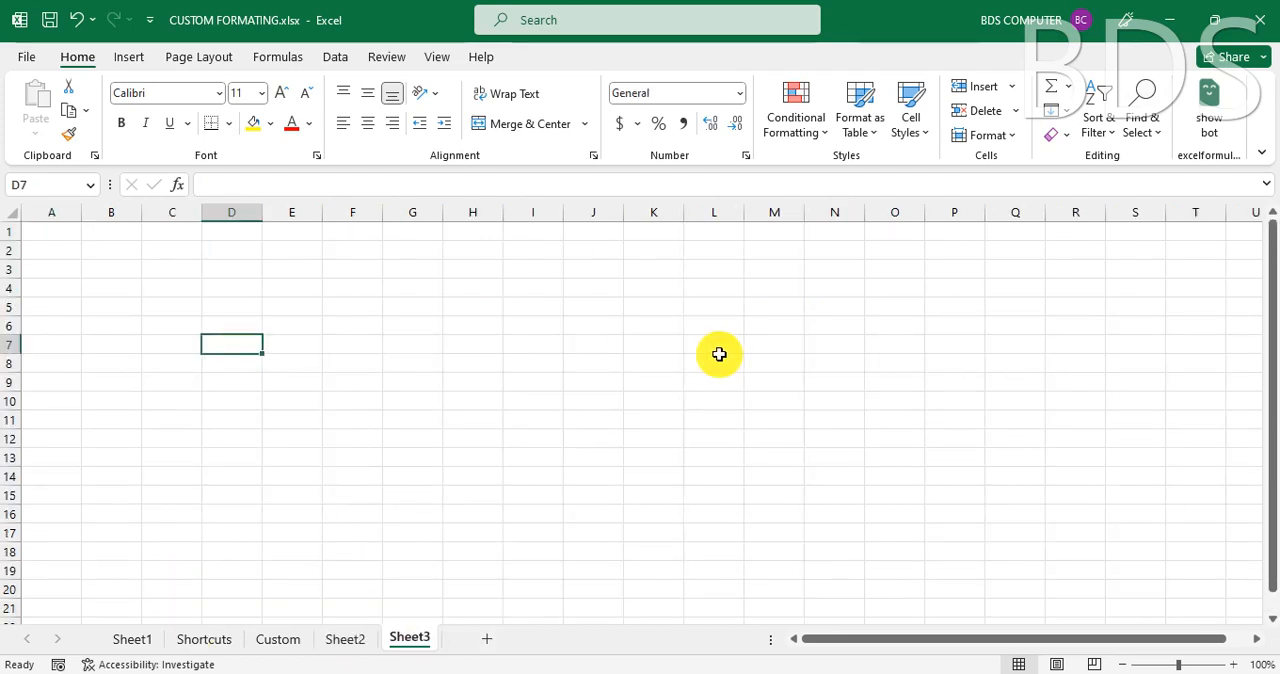
pyautogui.write('10')
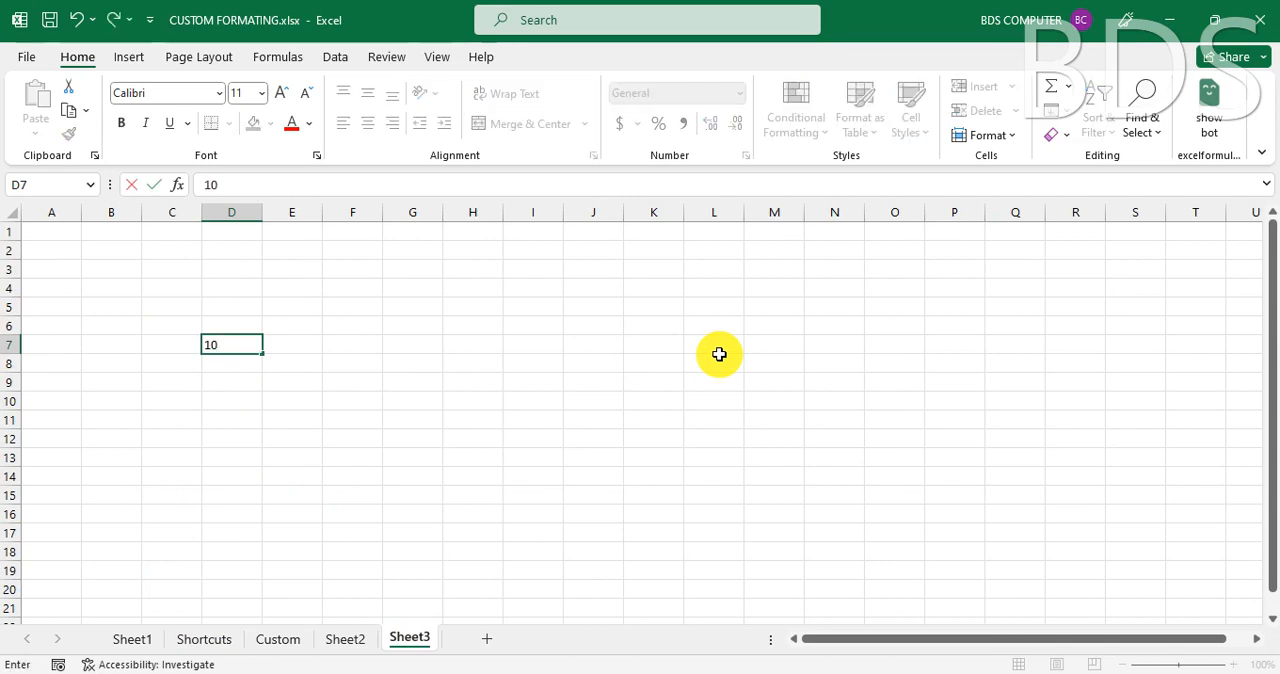
pyautogui.press('Escape')
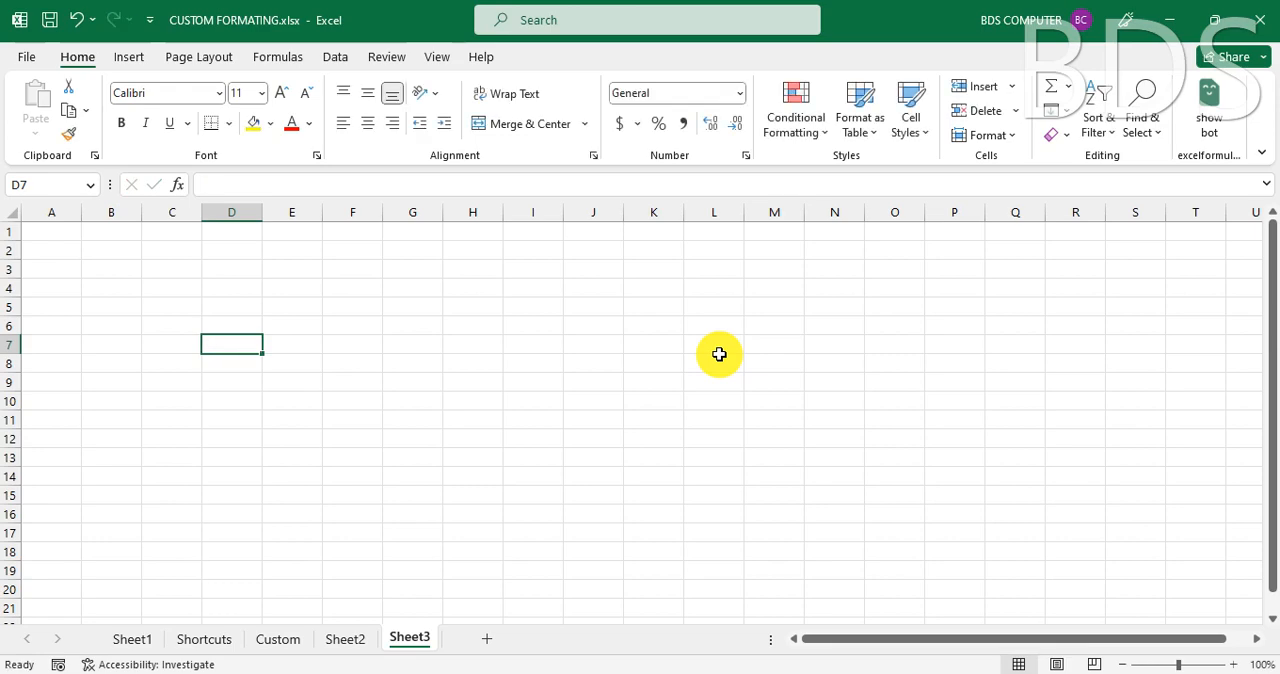
pyautogui.click(331, 640)
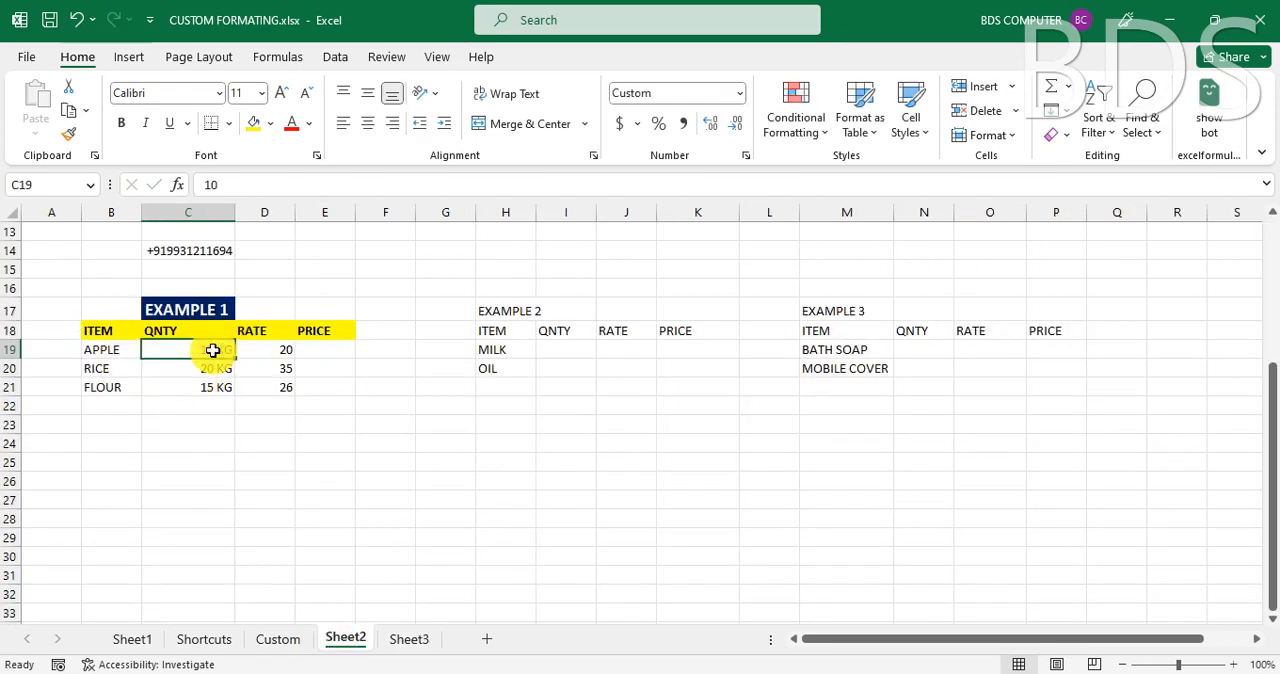
pyautogui.click(89, 369)
pyautogui.click(227, 372)
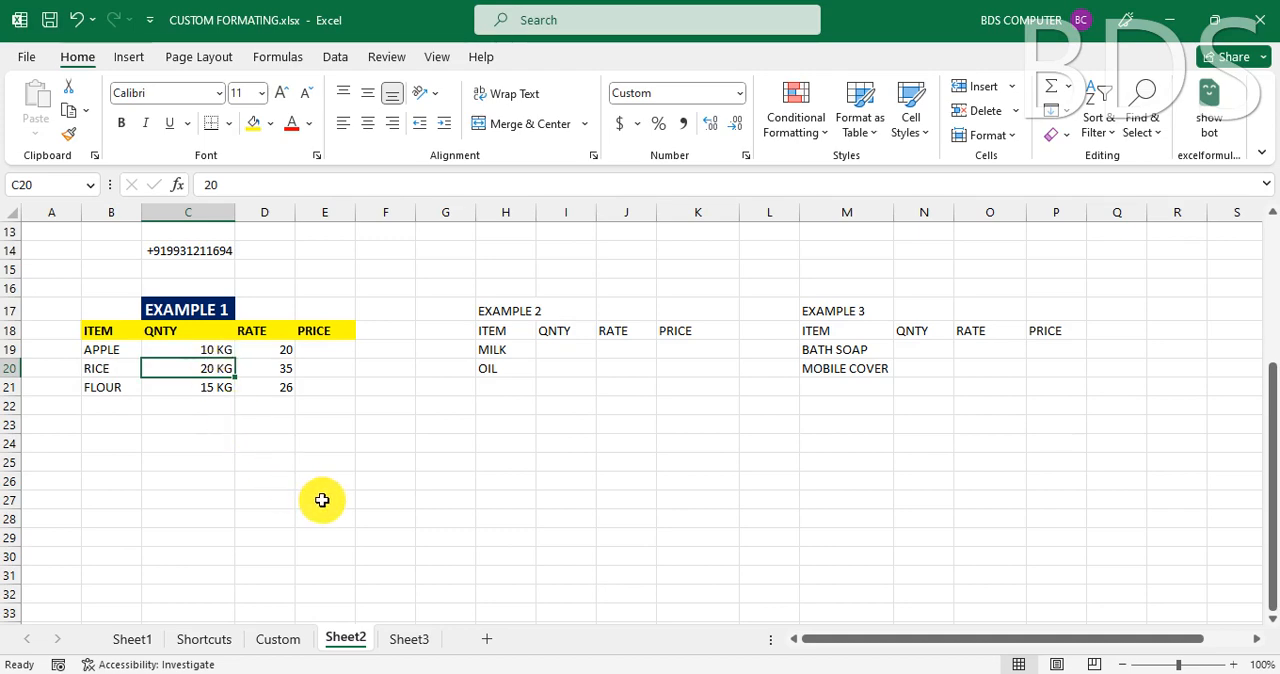
# - Enter a first name in cell E6 of Sheet3 and clear the cell again
pyautogui.click(411, 639)
pyautogui.click(300, 325)
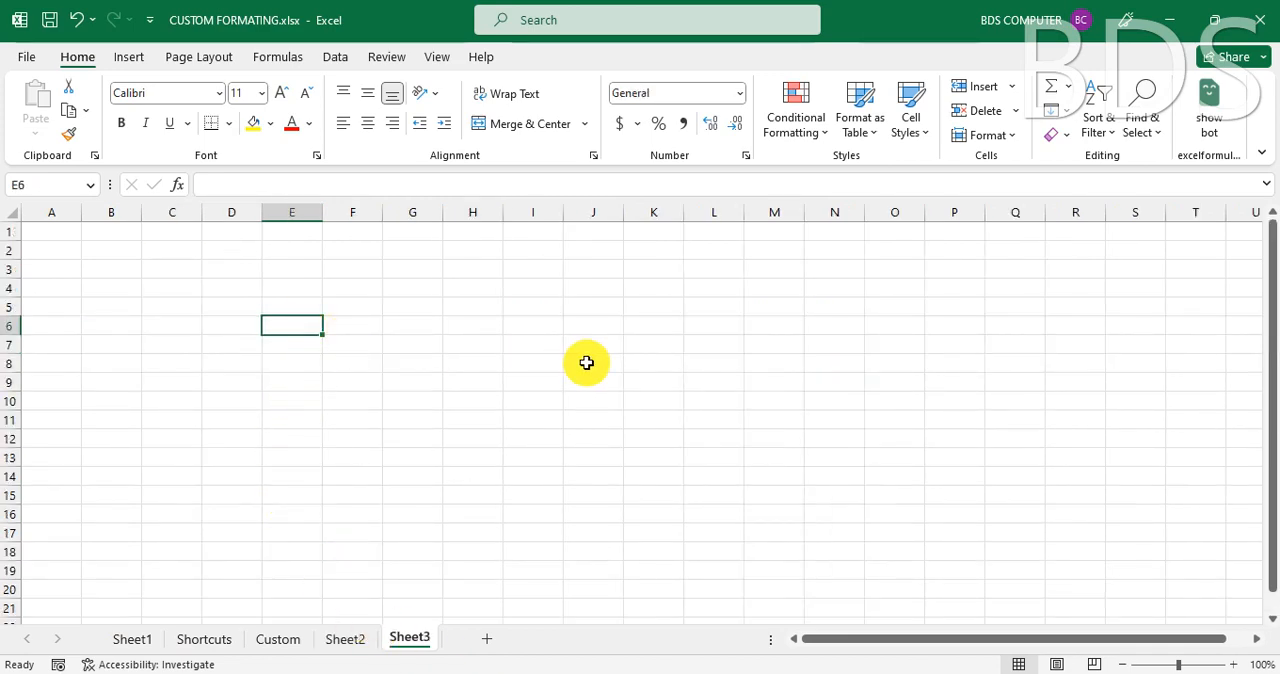
pyautogui.write('MANOJ')
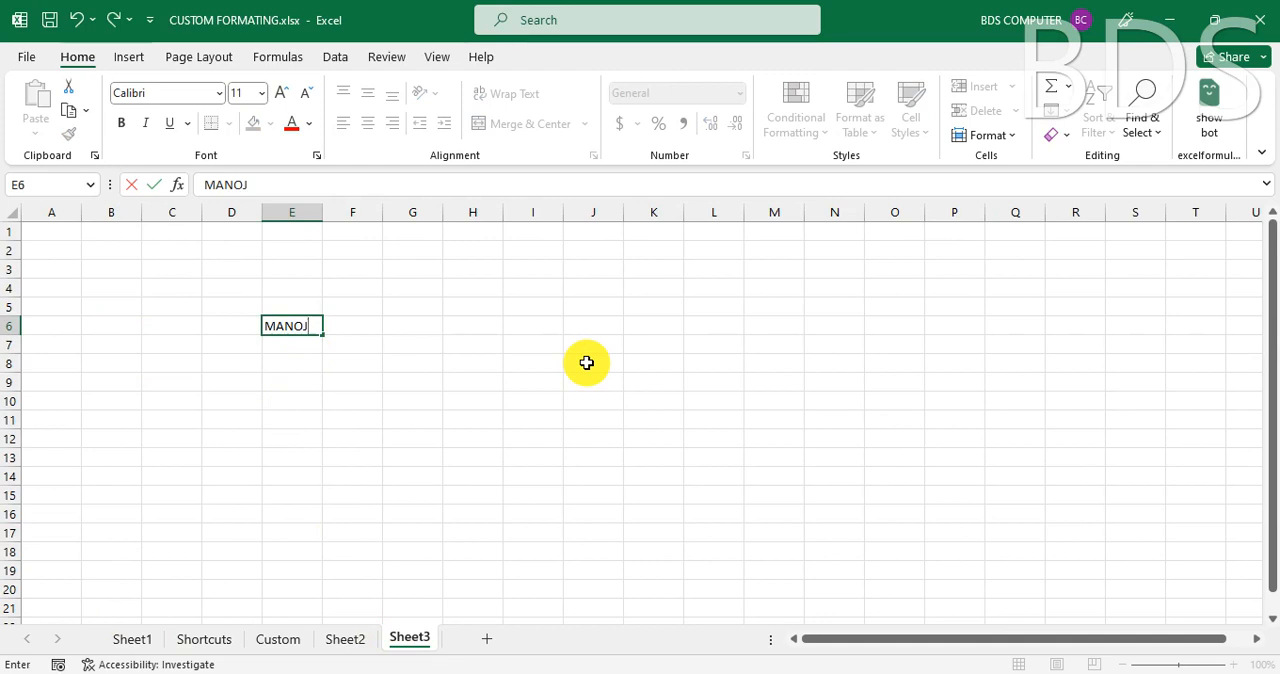
pyautogui.press('Return')
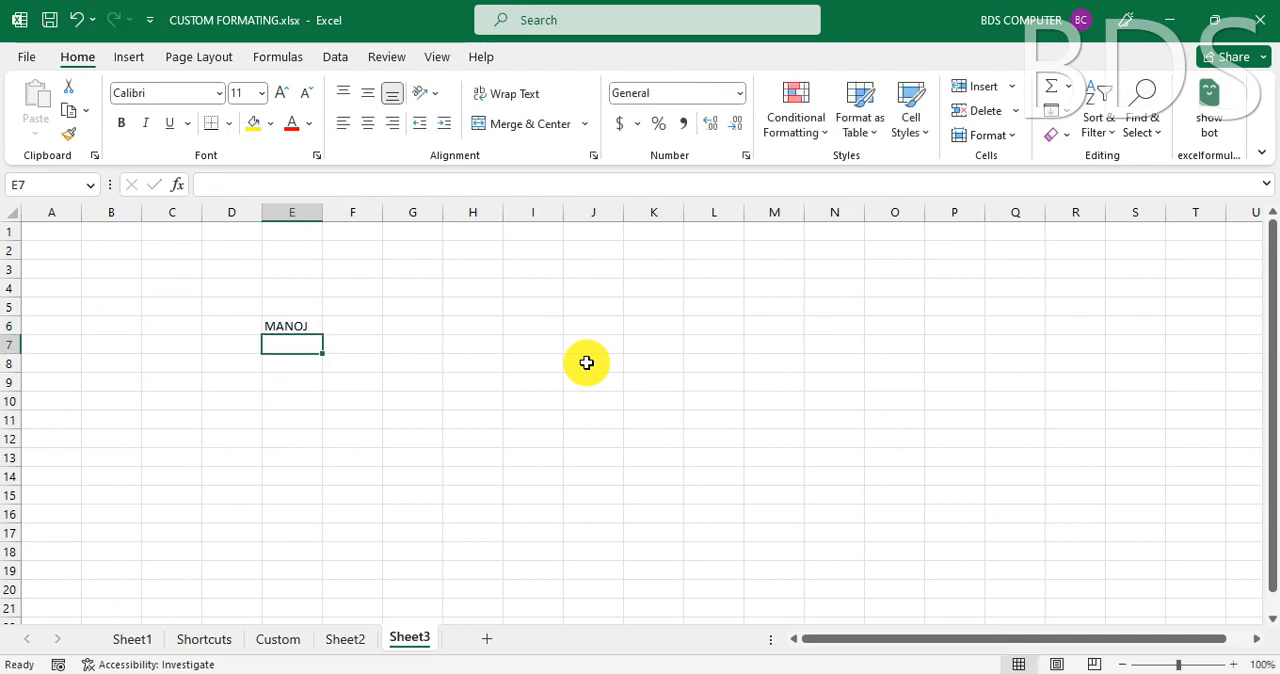
pyautogui.press('Up')
pyautogui.press('Delete')
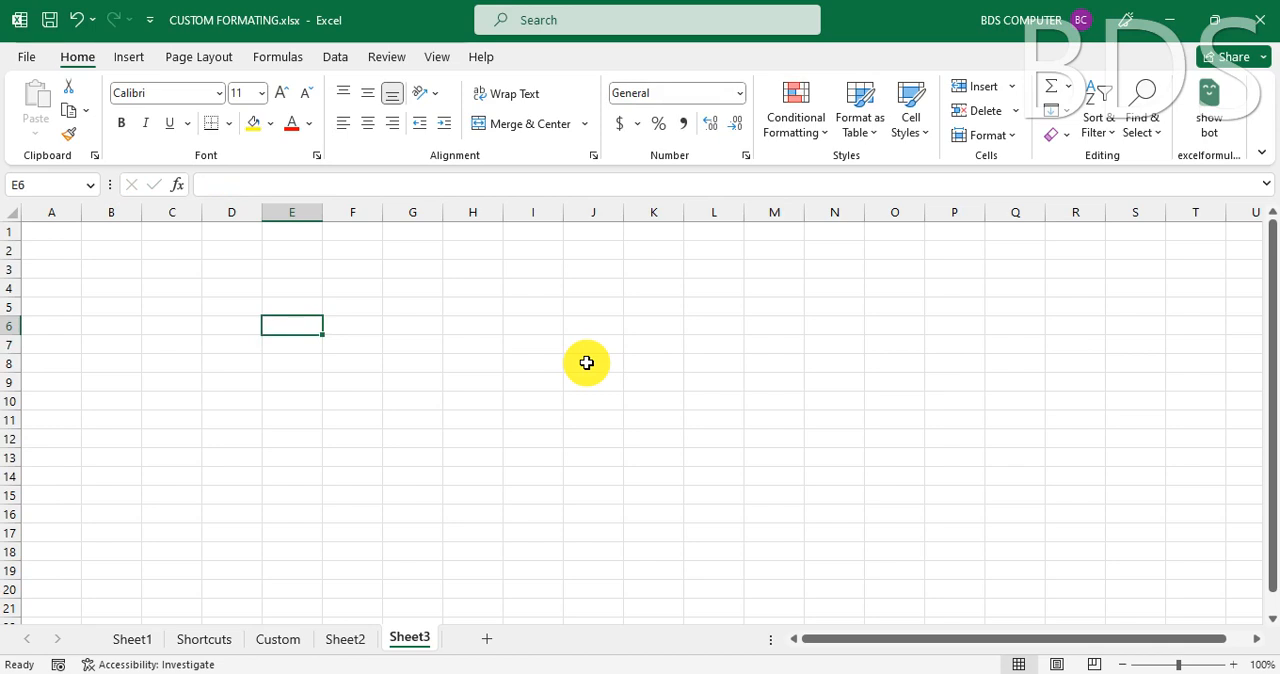
# - Enter three first names in cell E6 of Sheet3, each on its own line separated by manual line breaks
pyautogui.write('MANOJ')
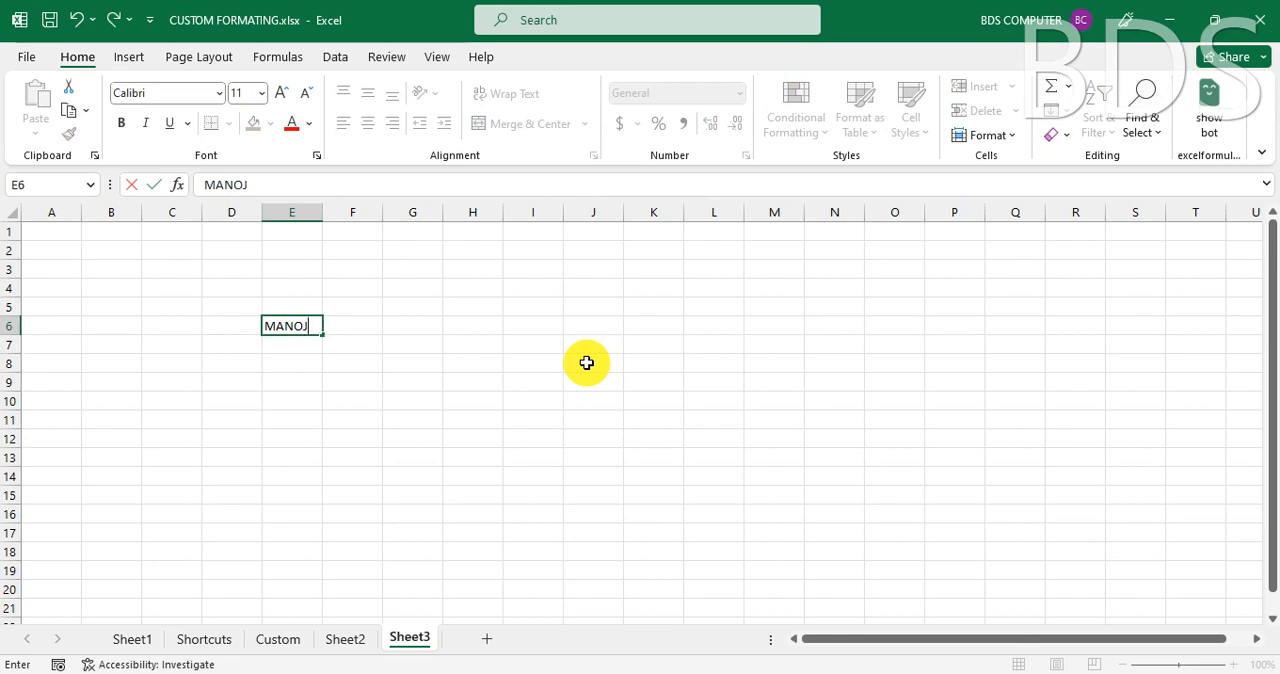
pyautogui.hotkey('ctrl', 'Return')
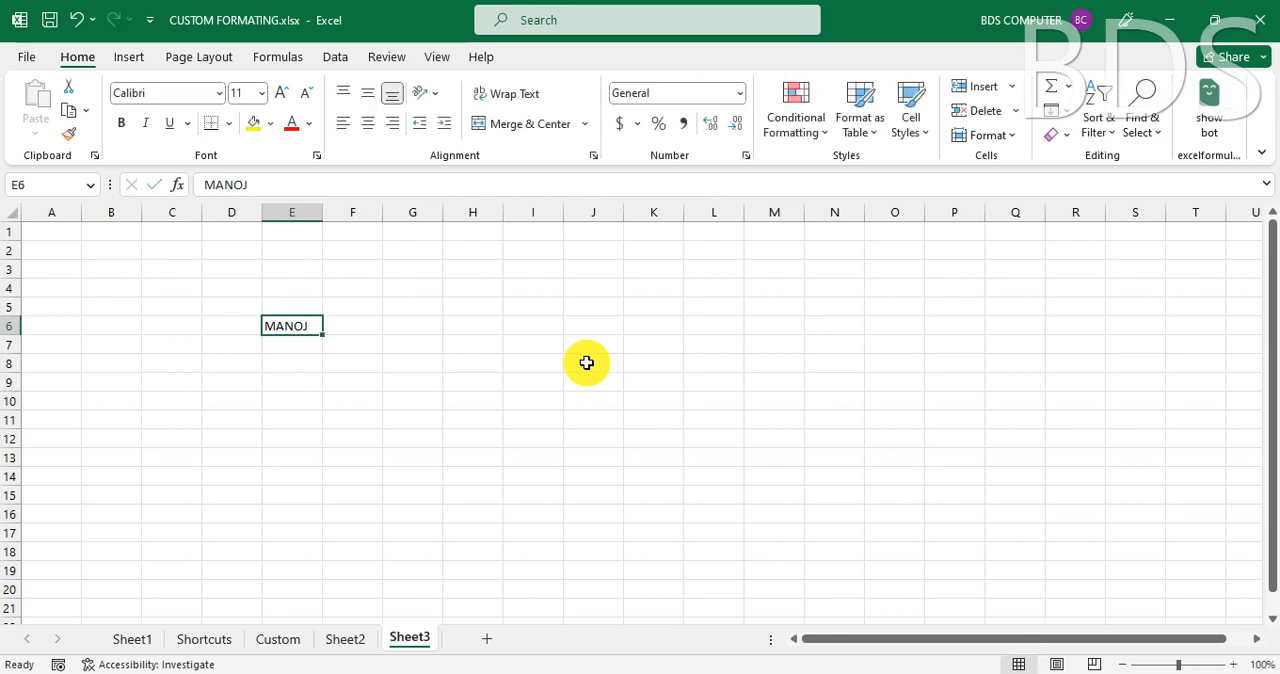
pyautogui.doubleClick(318, 326)
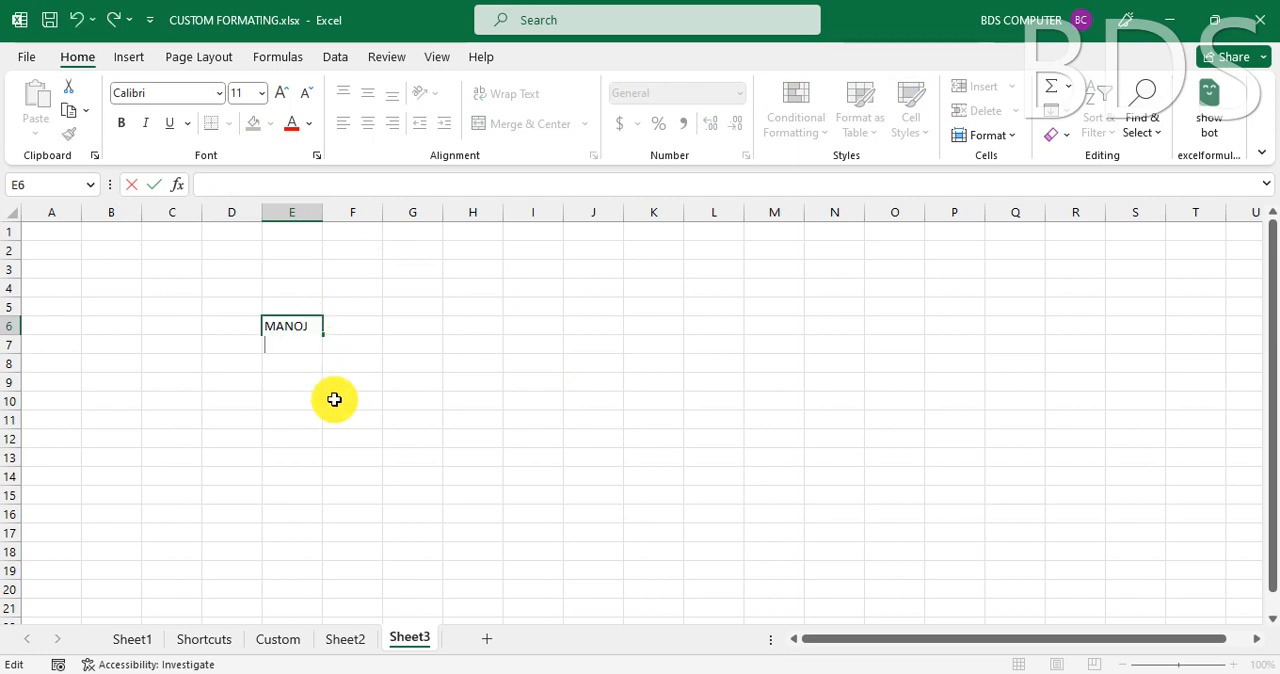
pyautogui.write('SANOJ')
pyautogui.hotkey('alt', 'Return')
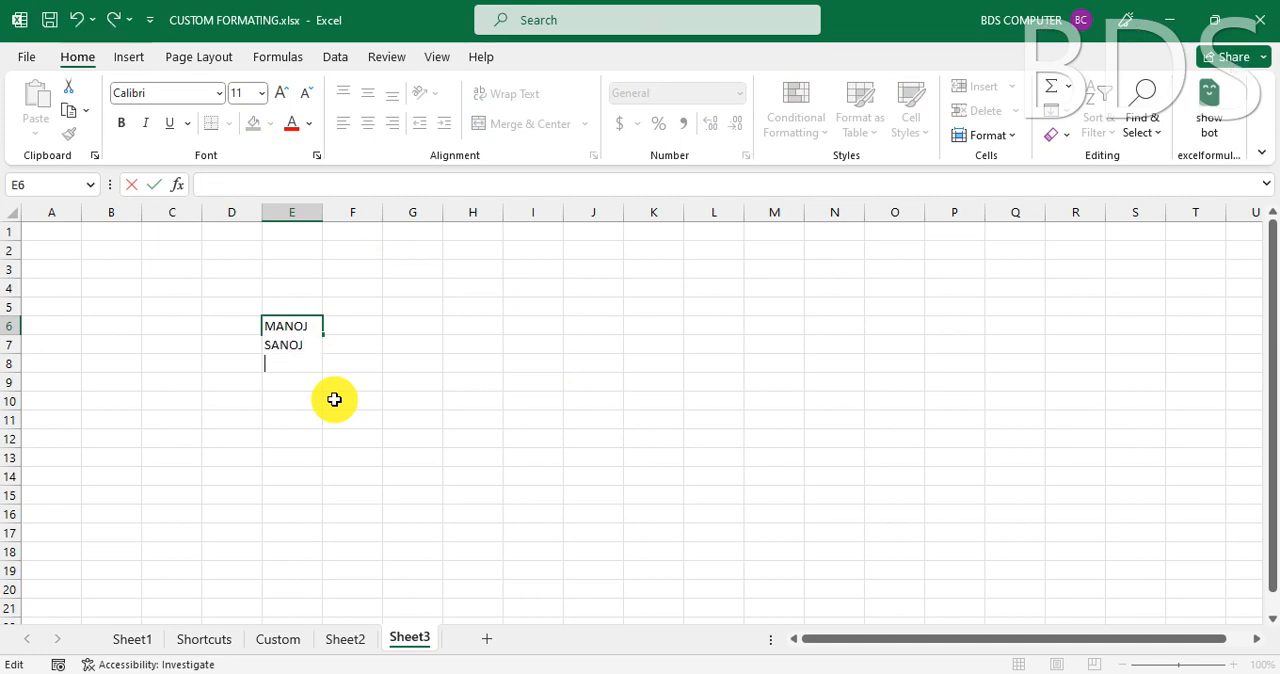
pyautogui.write('rA')
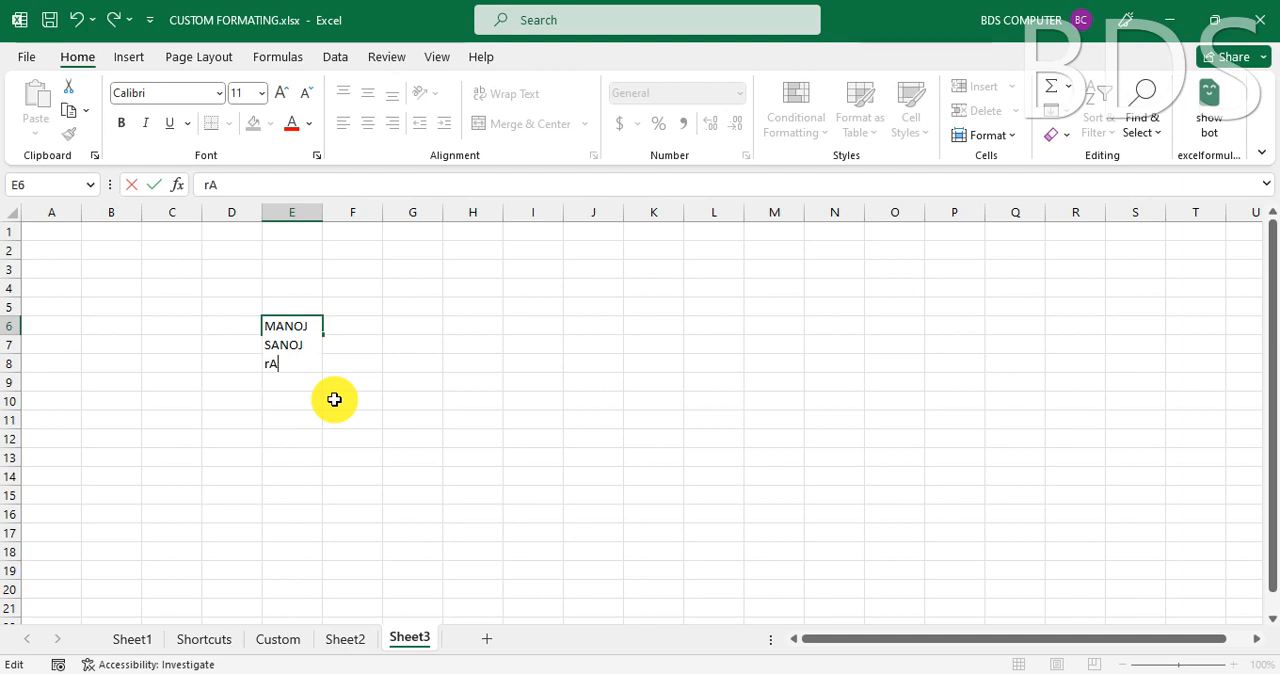
pyautogui.write('HUL')
pyautogui.press('Return')
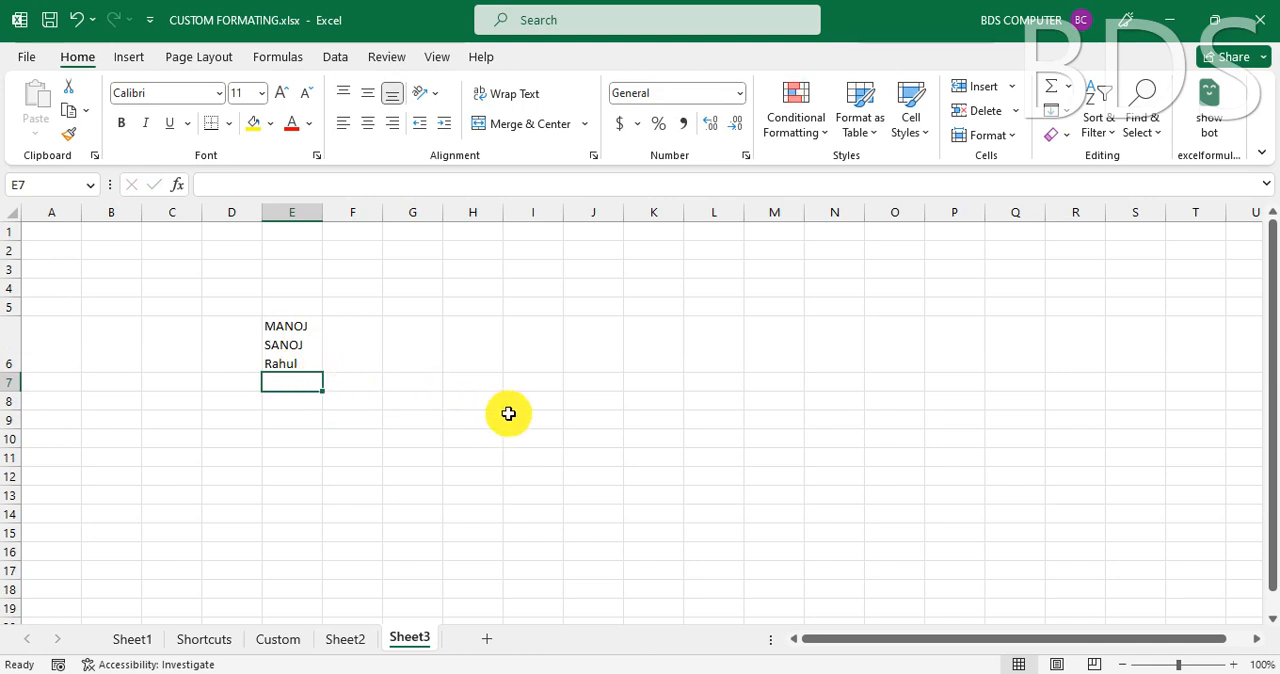
# - Enter a single first name in cell H8
pyautogui.press('Right')
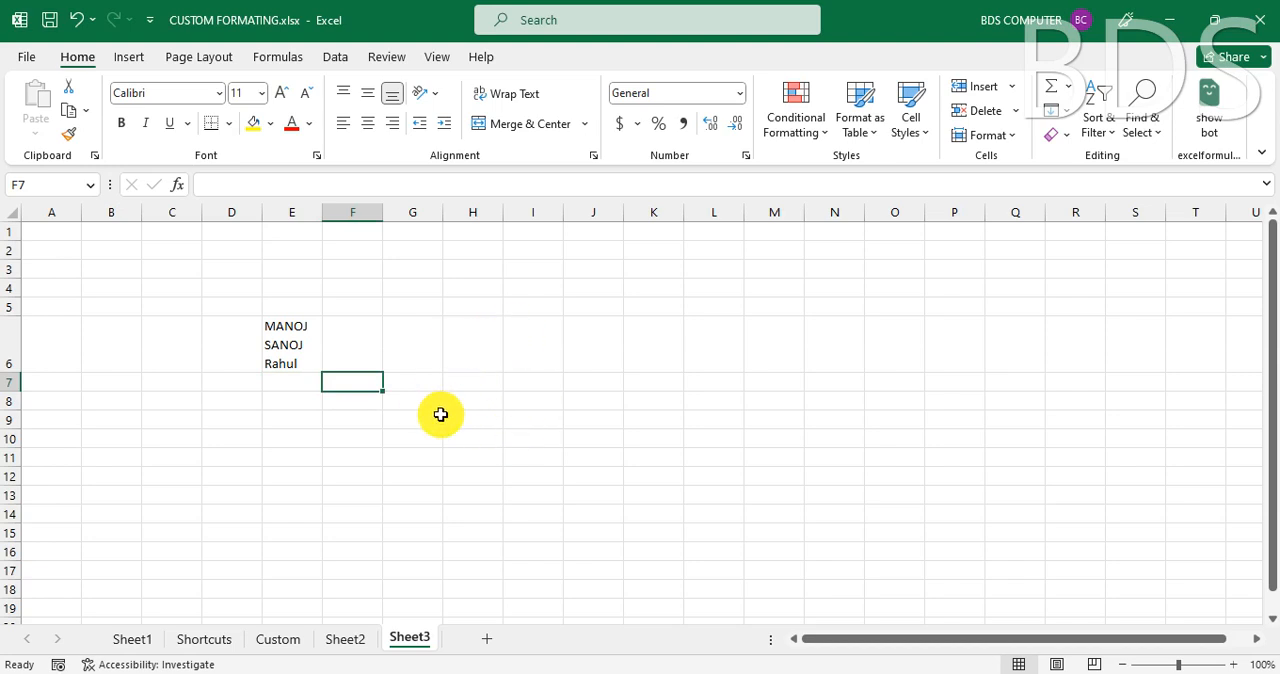
pyautogui.click(474, 401)
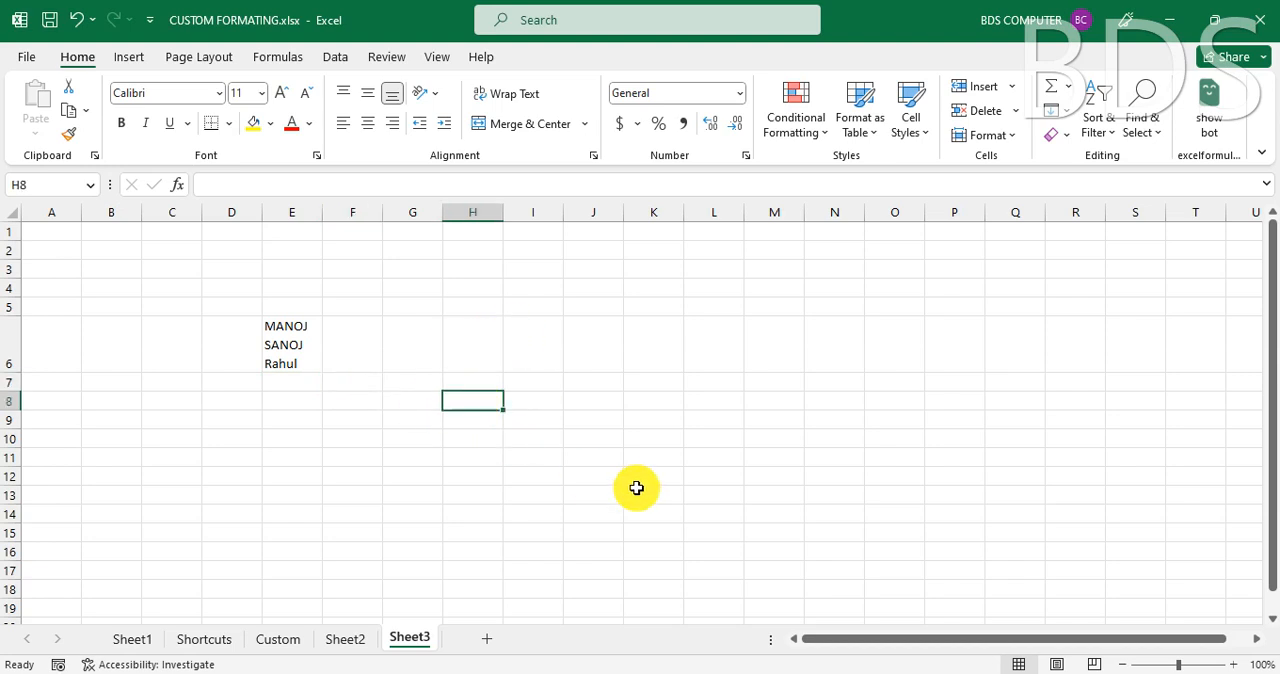
pyautogui.write('MANOJ')
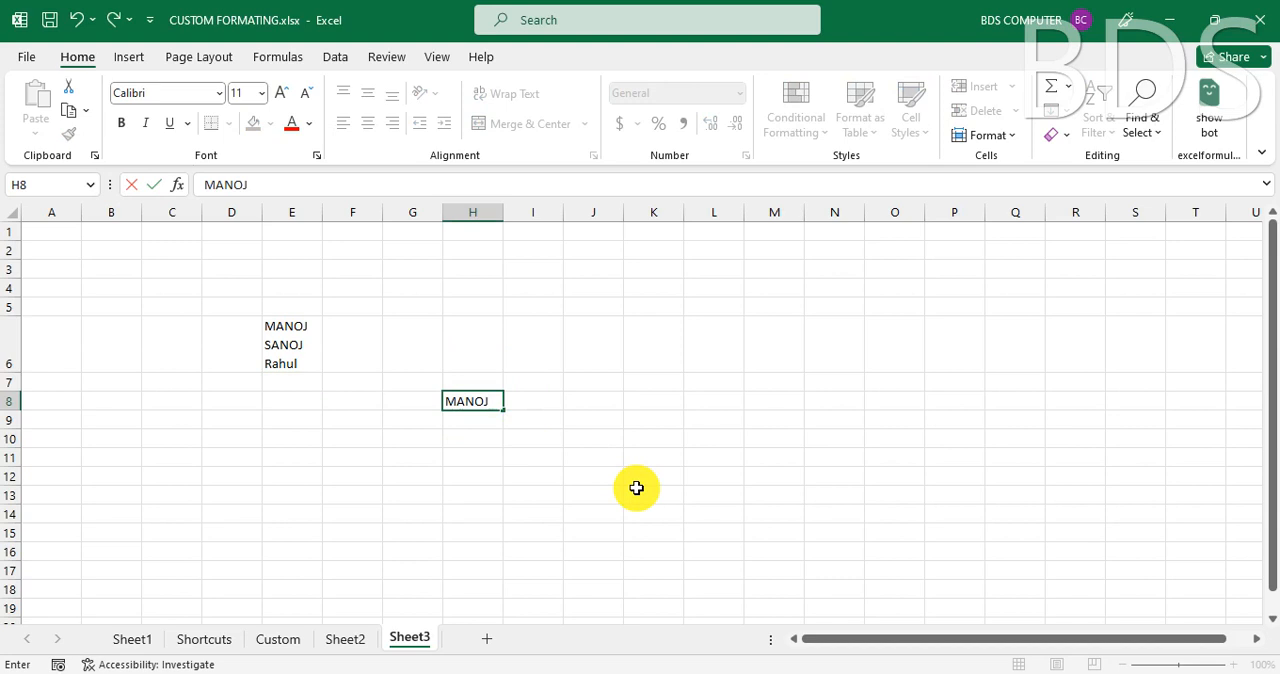
pyautogui.press('Return')
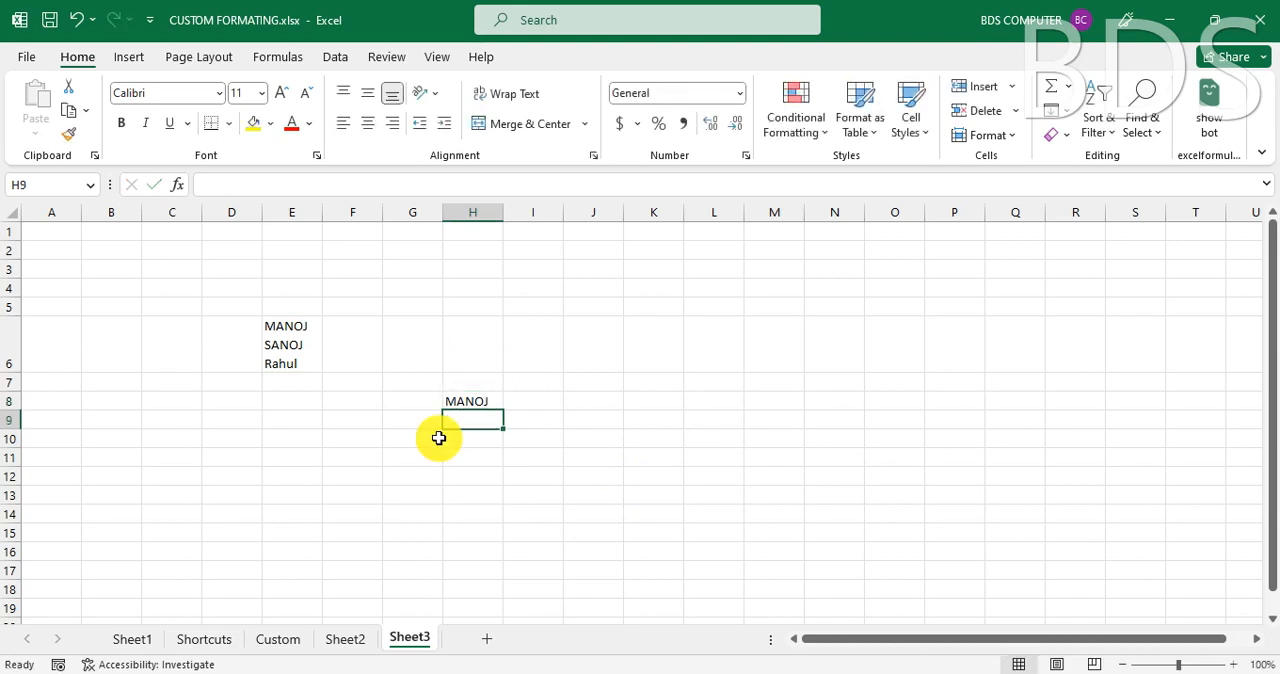
pyautogui.moveTo(472, 404)
pyautogui.mouseDown()
pyautogui.moveTo(476, 456)
pyautogui.moveTo(457, 517)
pyautogui.moveTo(461, 418)
pyautogui.mouseUp()
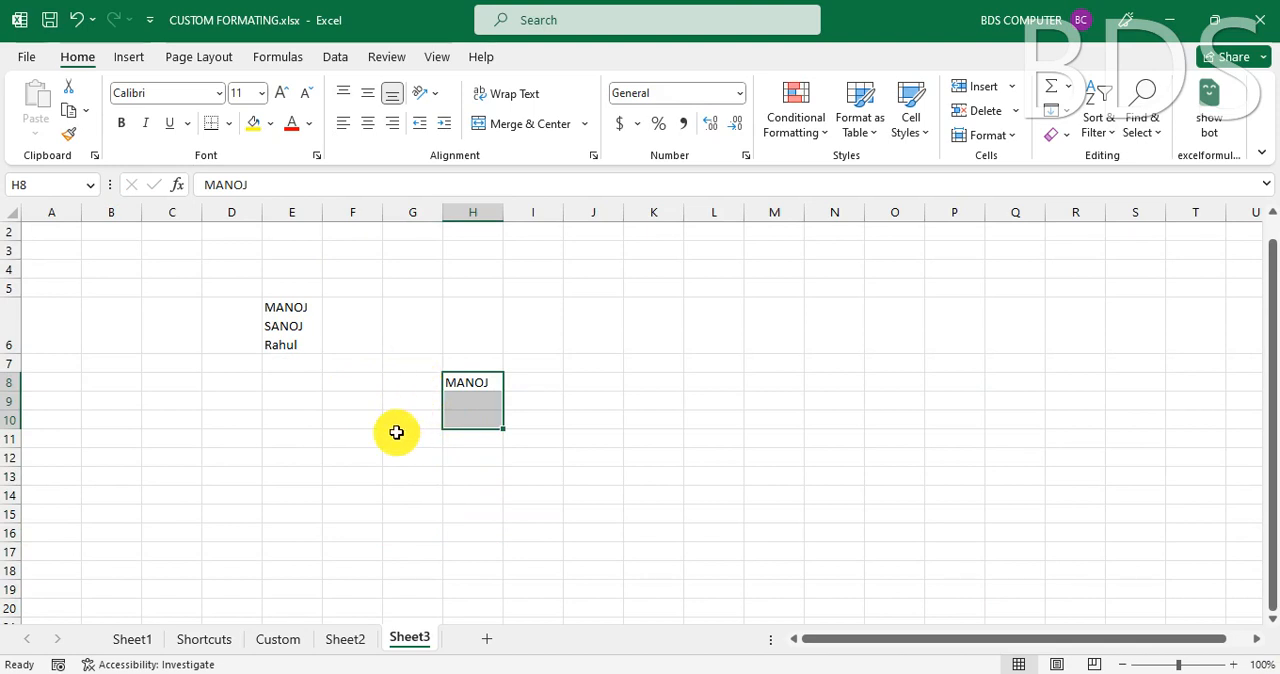
pyautogui.click(327, 422)
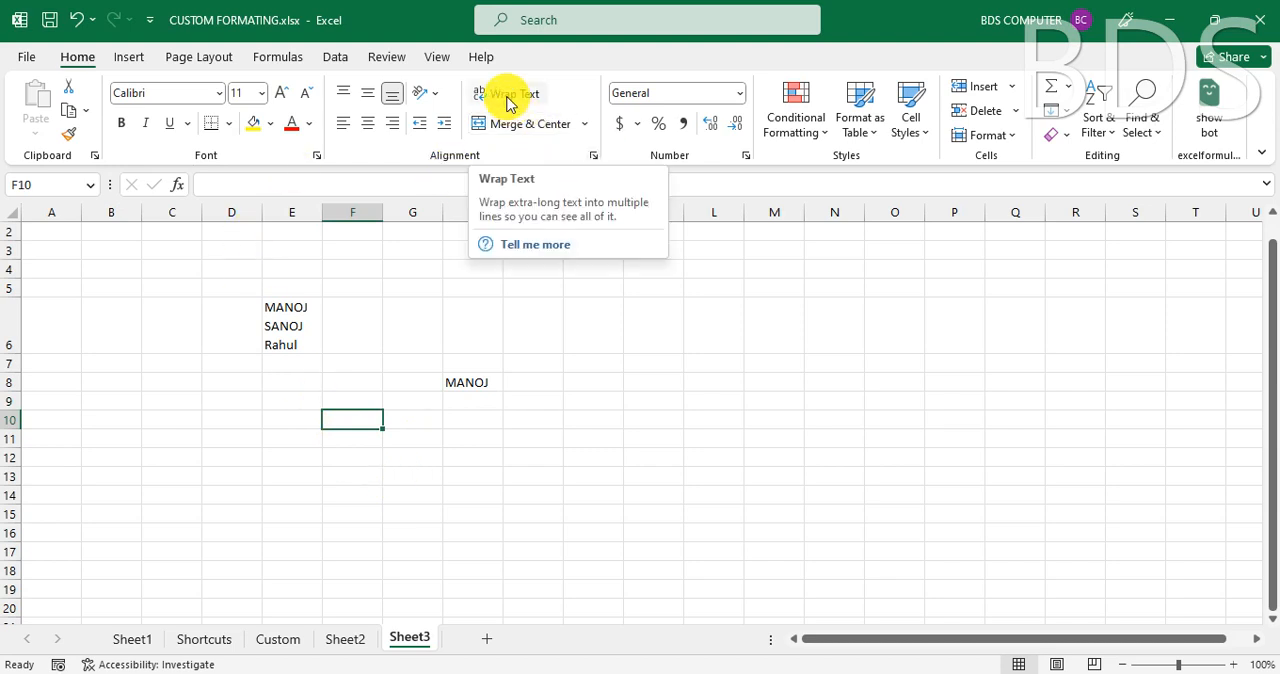
# - Turn on Wrap Text for cell K7 and enter three first names separated by spaces
pyautogui.click(638, 455)
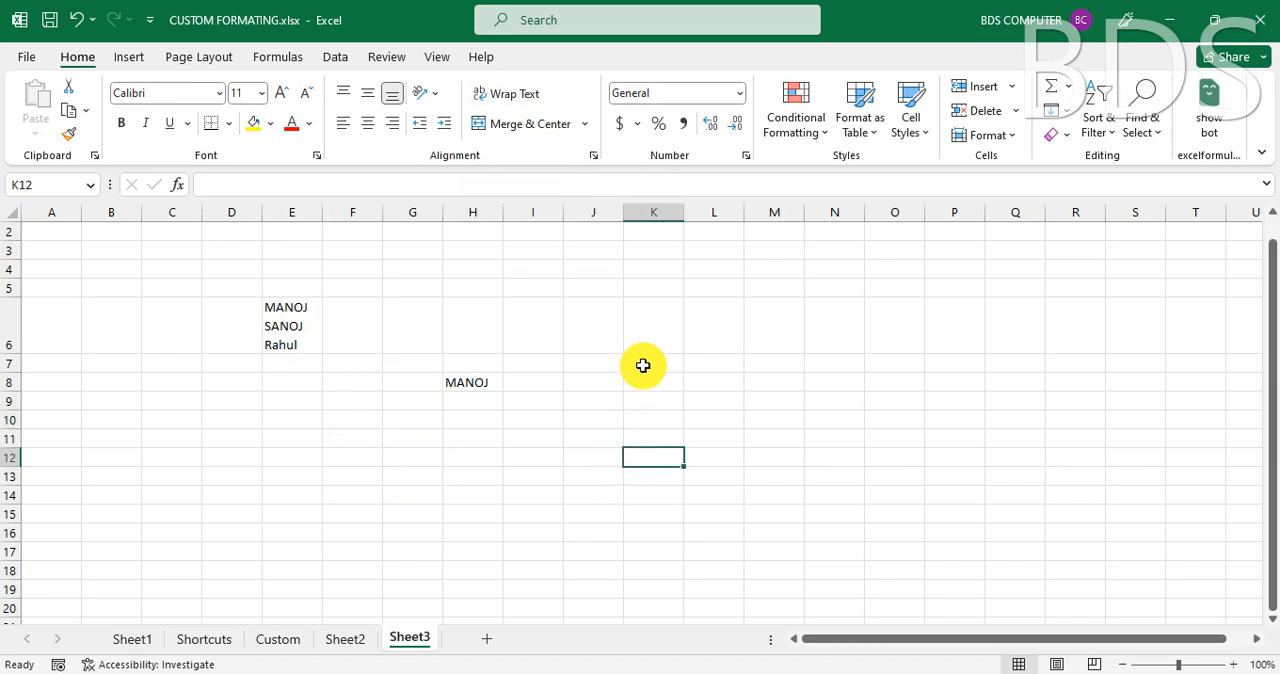
pyautogui.click(645, 365)
pyautogui.click(514, 94)
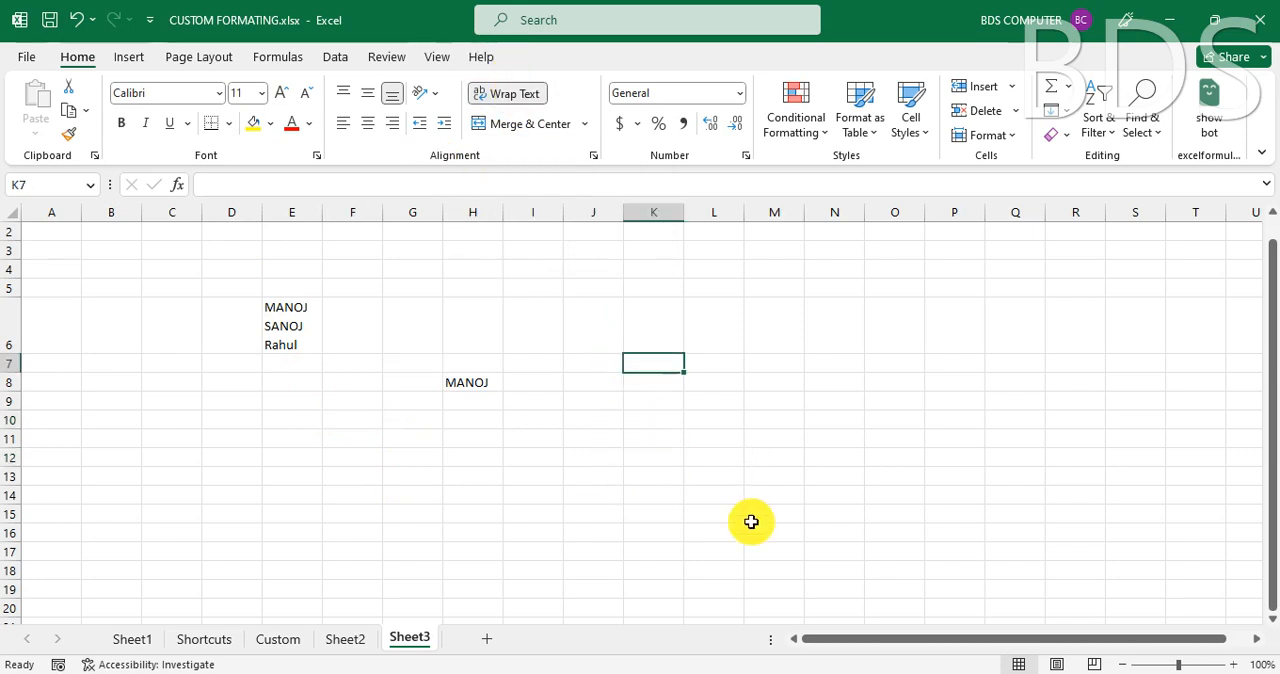
pyautogui.write('MANOJ')
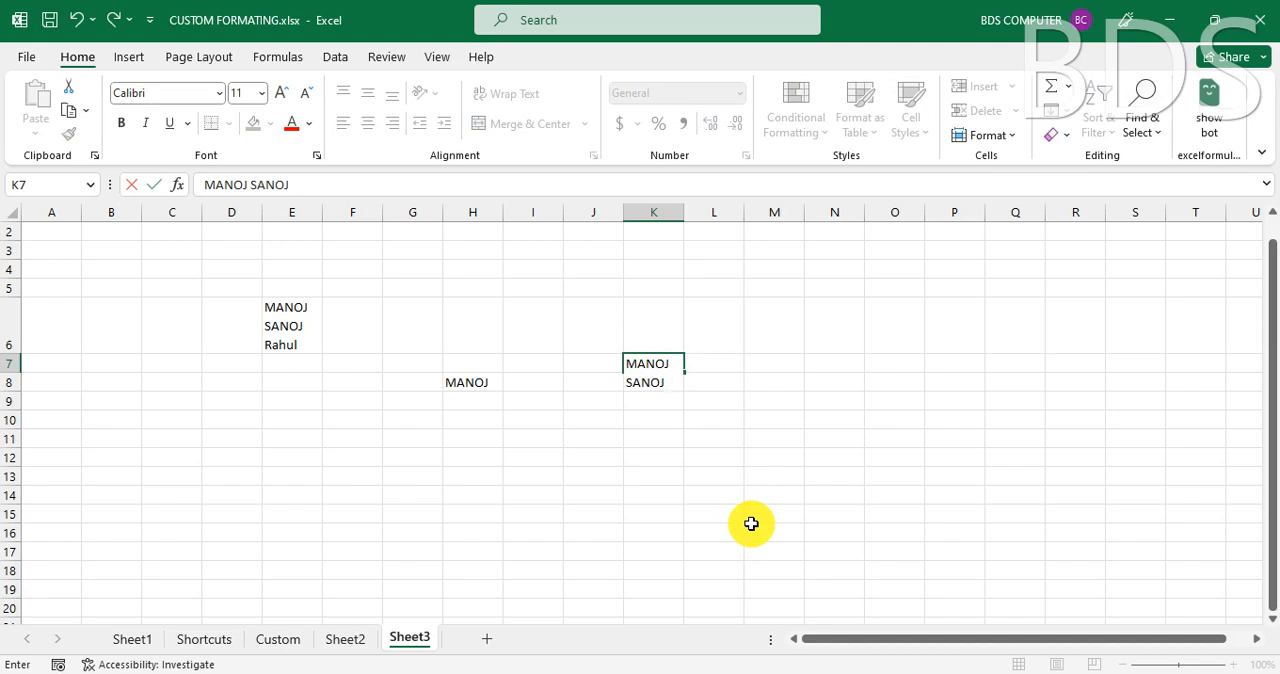
pyautogui.write('HUL')
pyautogui.press('Return')
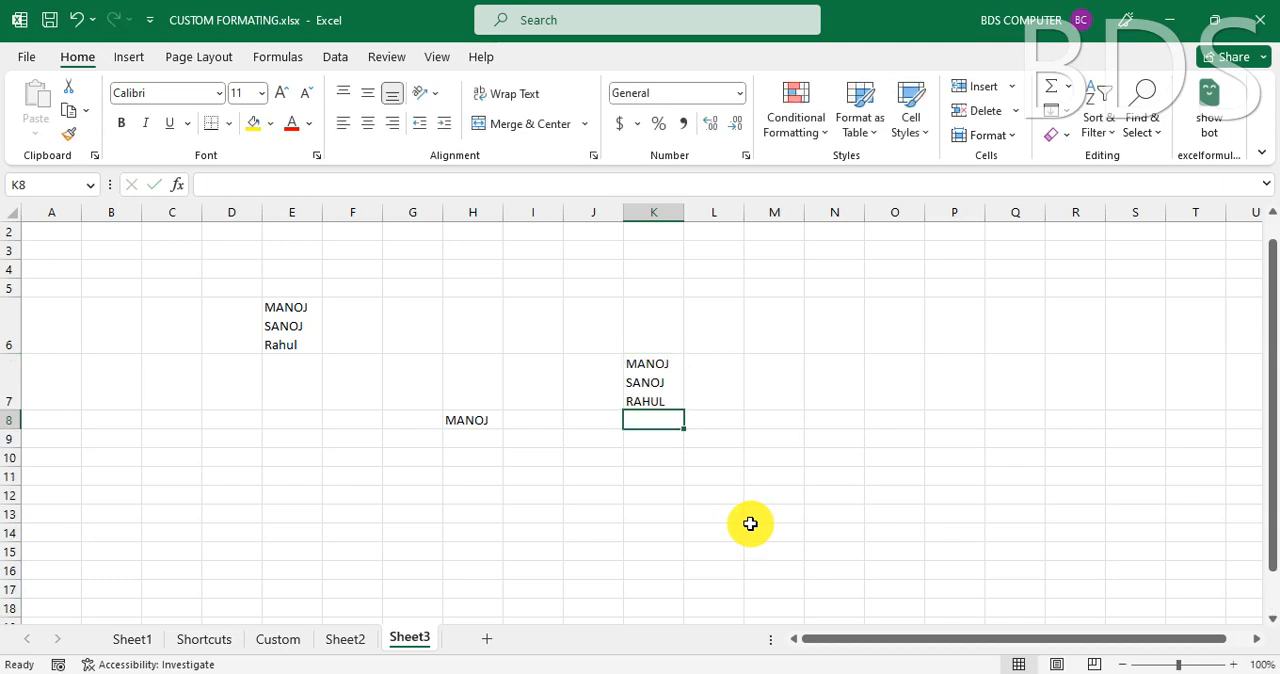
pyautogui.click(778, 385)
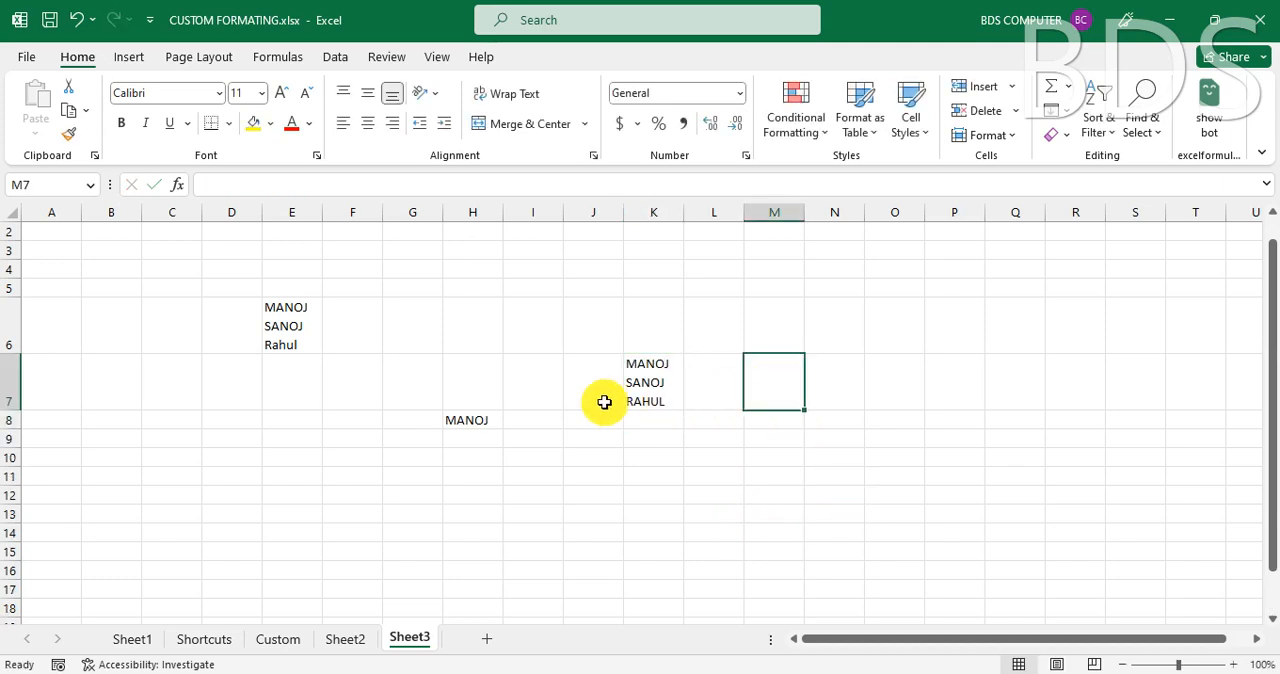
pyautogui.moveTo(730, 672)
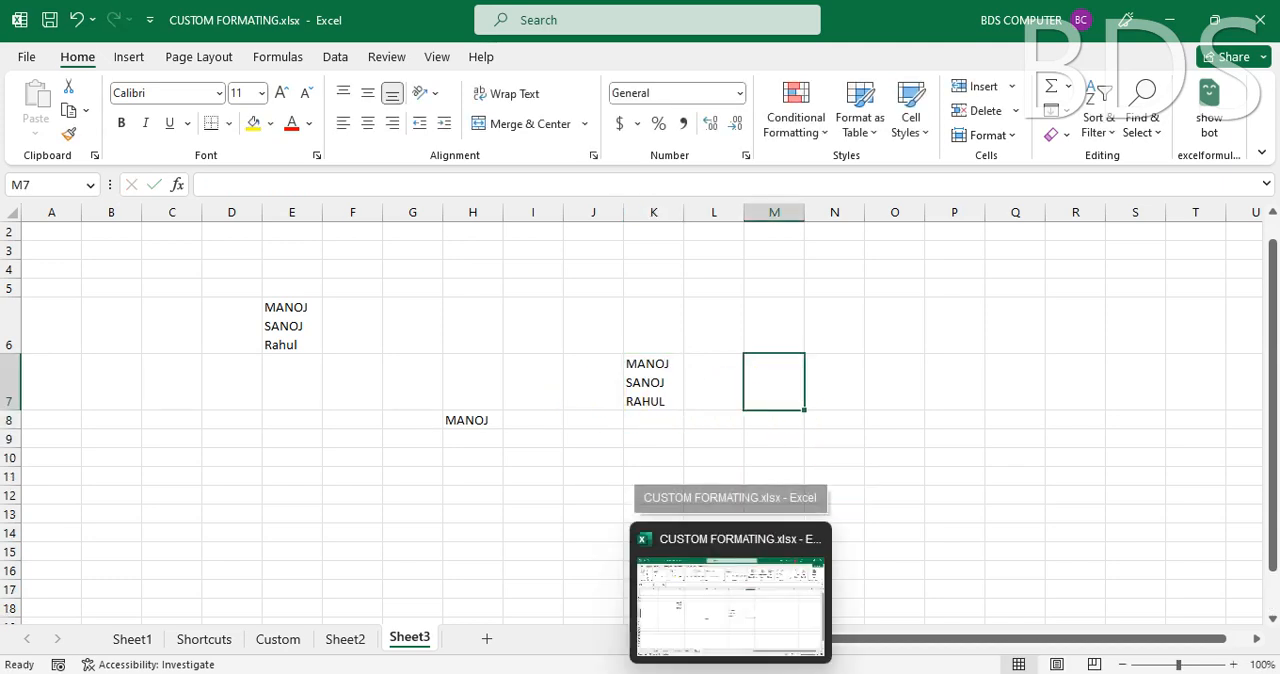
pyautogui.write('MANOJ')
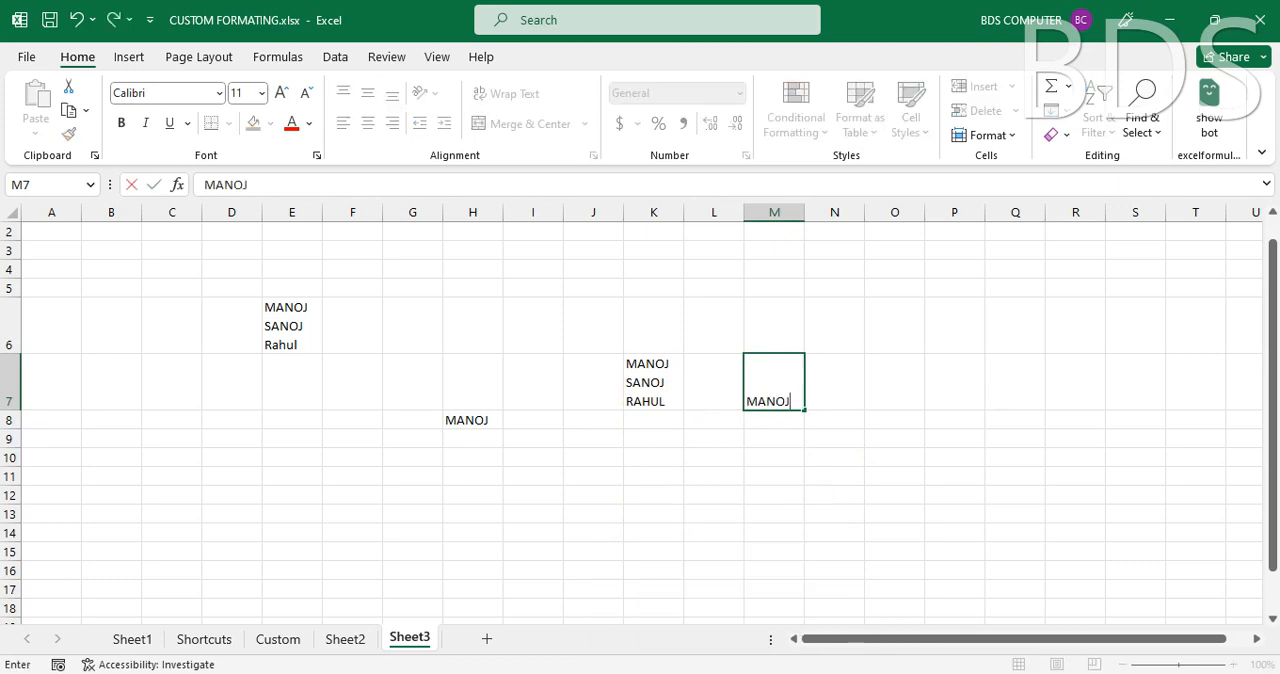
pyautogui.press('Escape')
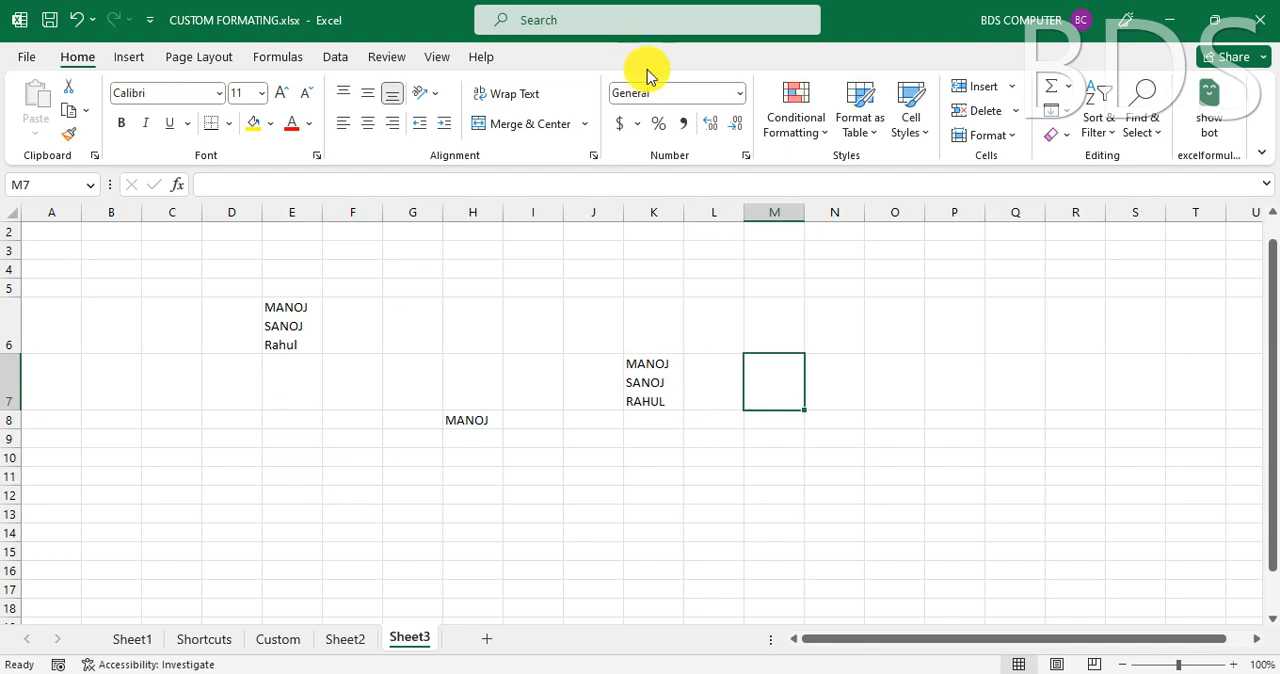
# - Turn on Wrap Text for cell M7 and enter a four-word full name separated by spaces
pyautogui.click(510, 93)
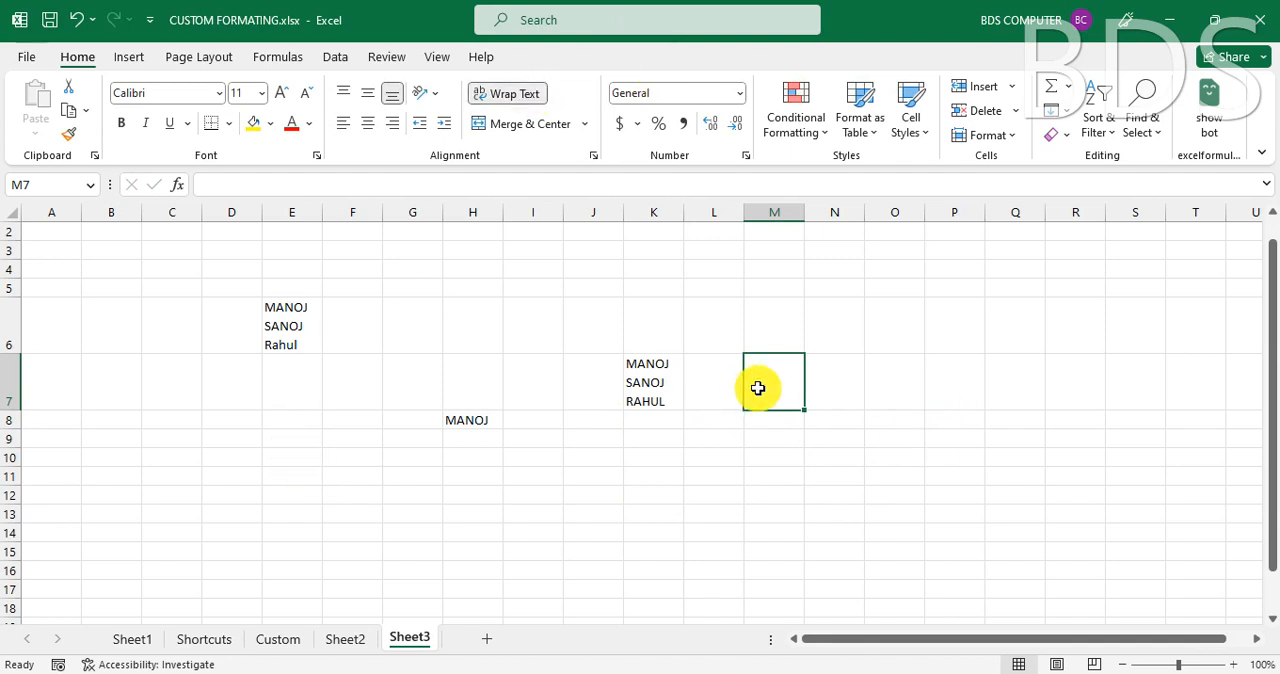
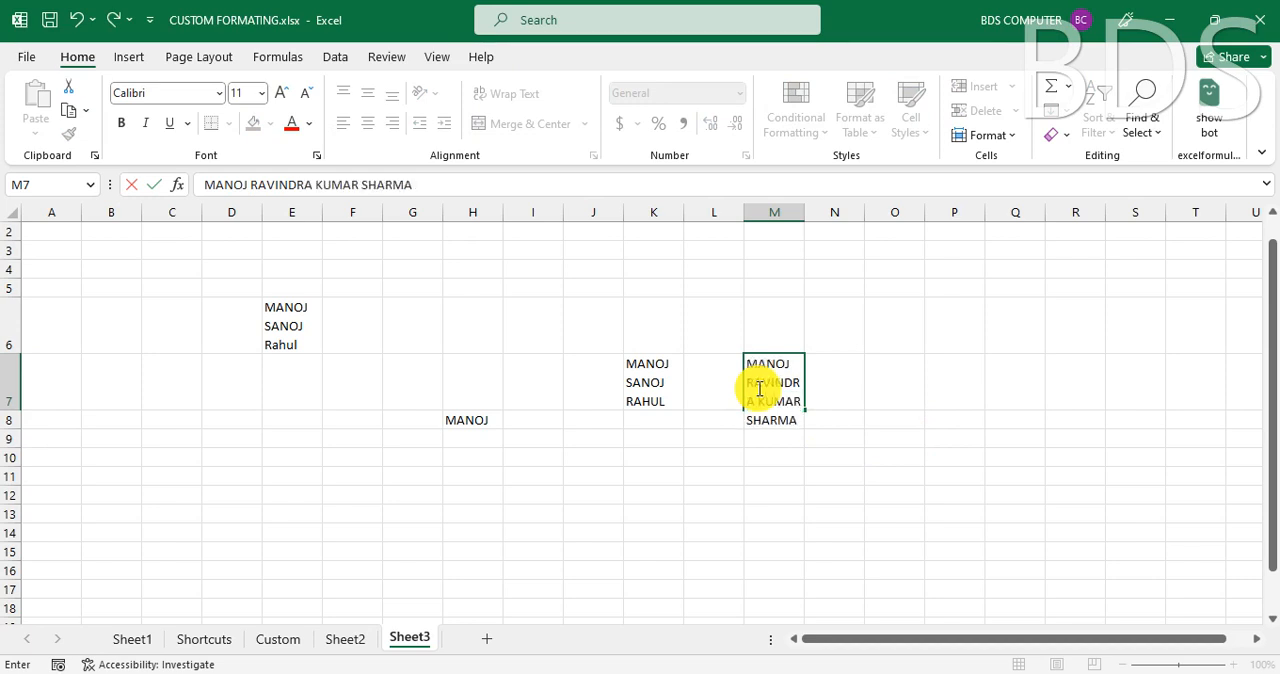
pyautogui.press('Return')
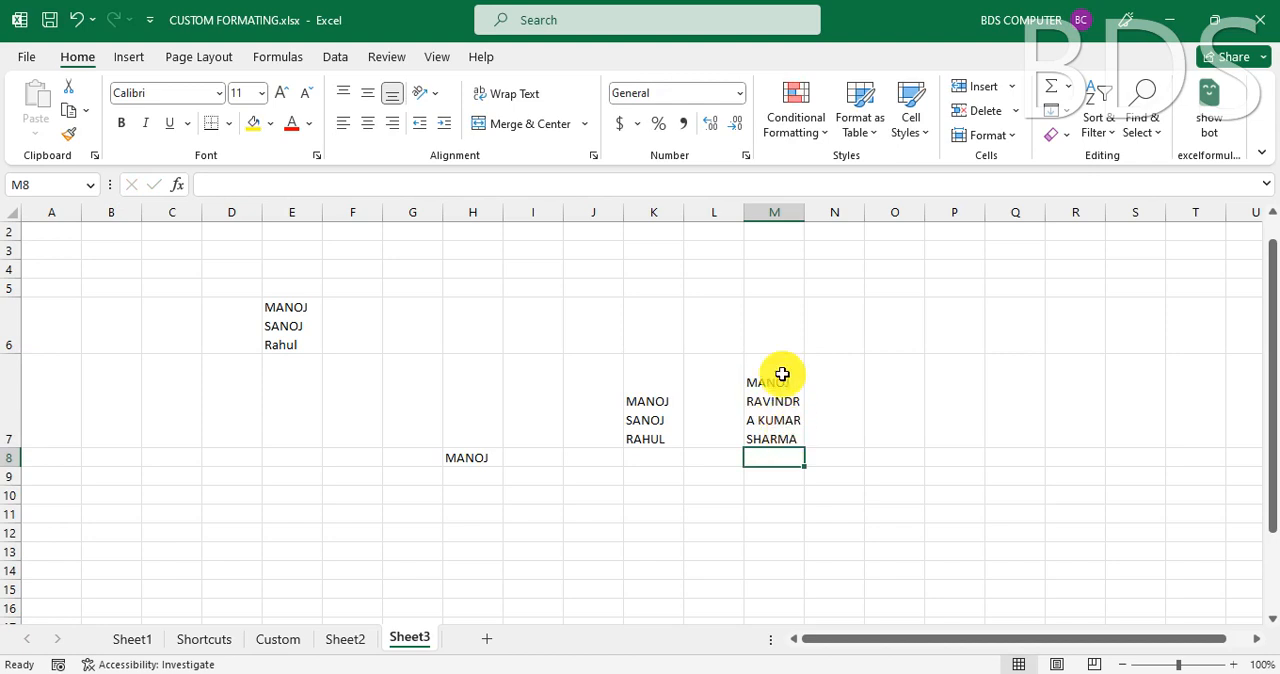
pyautogui.click(782, 413)
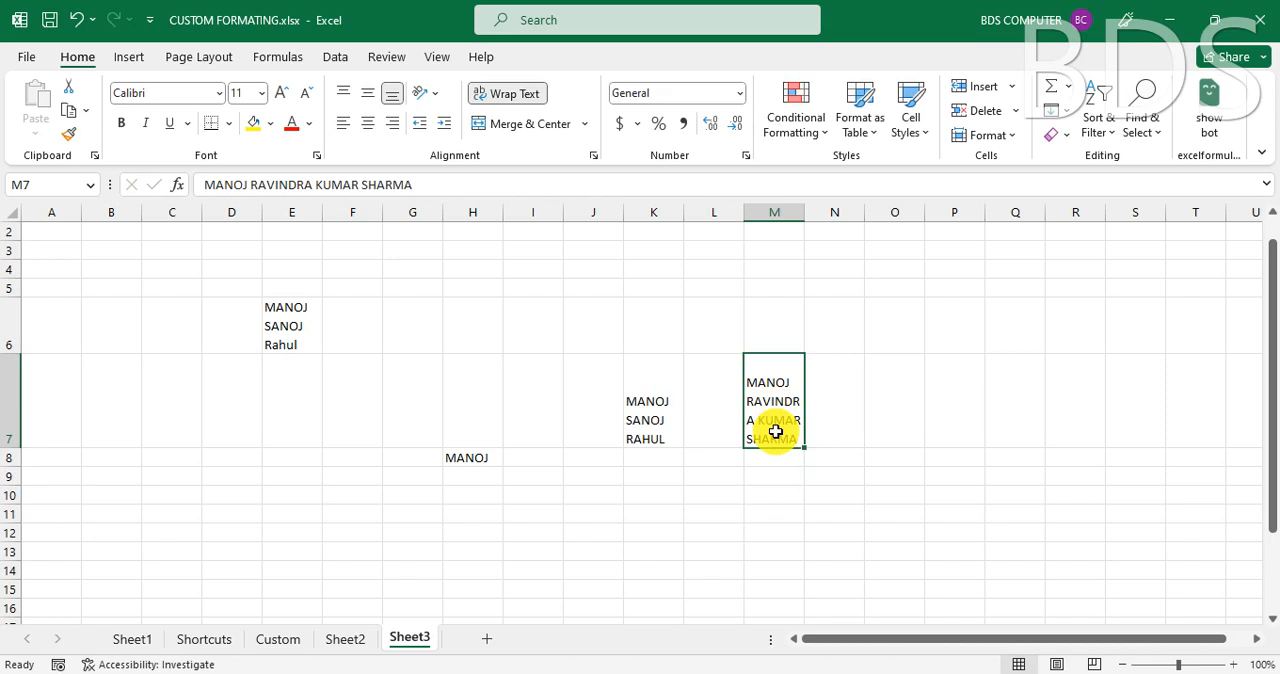
# - Enter a first name in cell O7, insert a manual line break, and enter a three-word full name on the second line
pyautogui.click(874, 391)
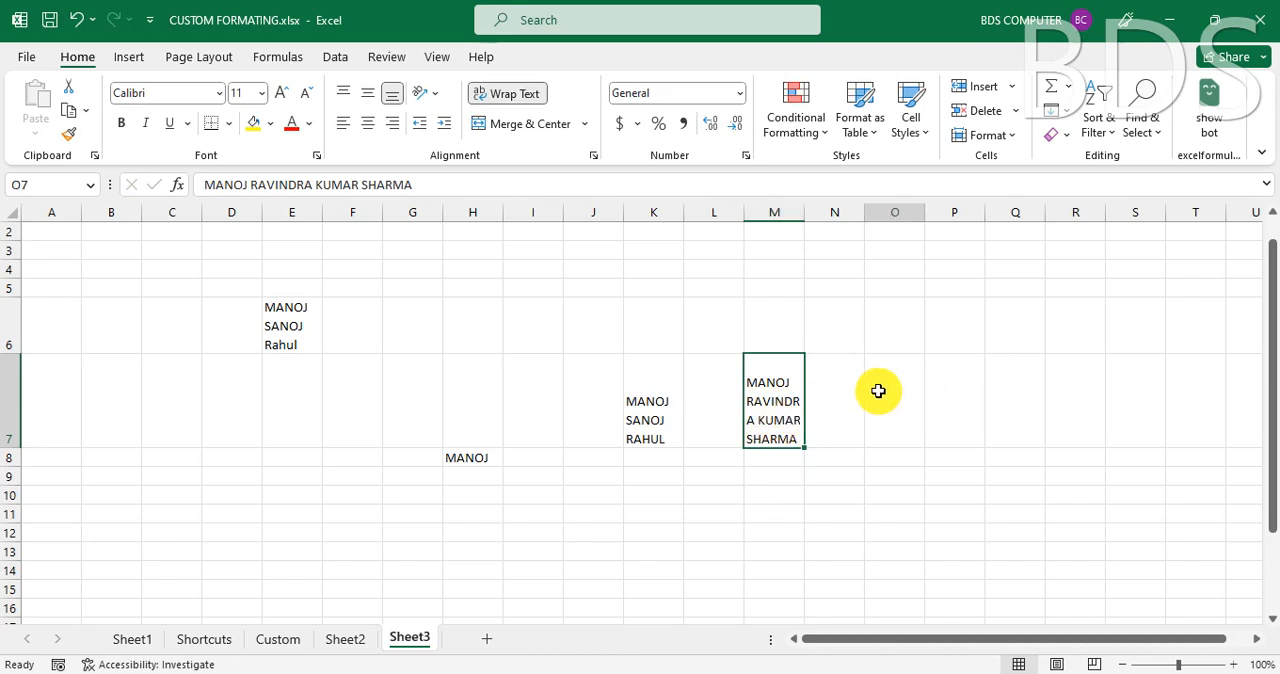
pyautogui.write('MAN')
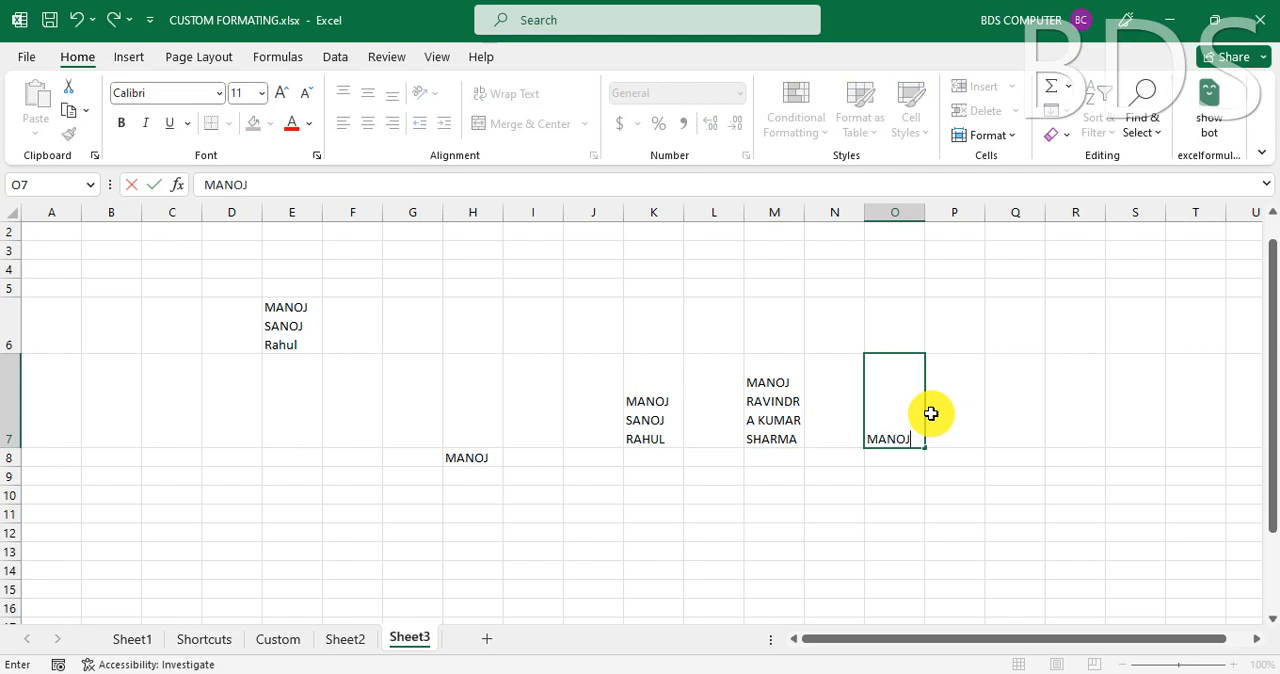
pyautogui.write('OJ')
pyautogui.hotkey('alt', 'Return')
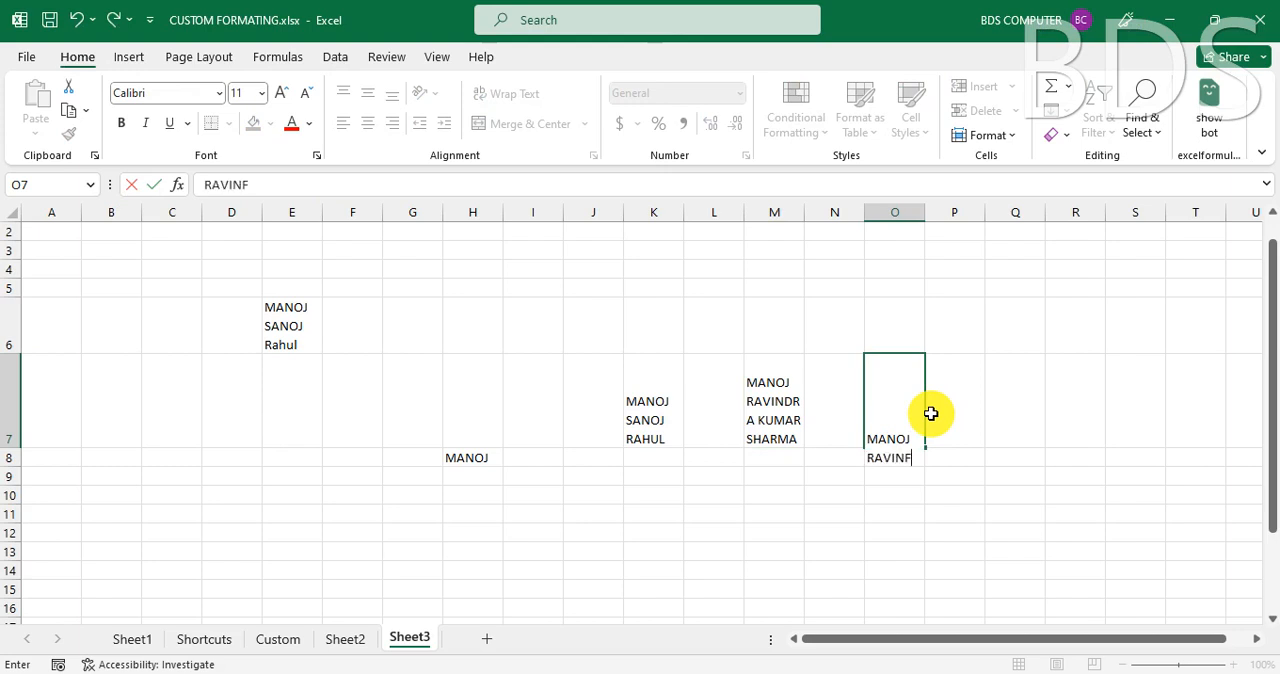
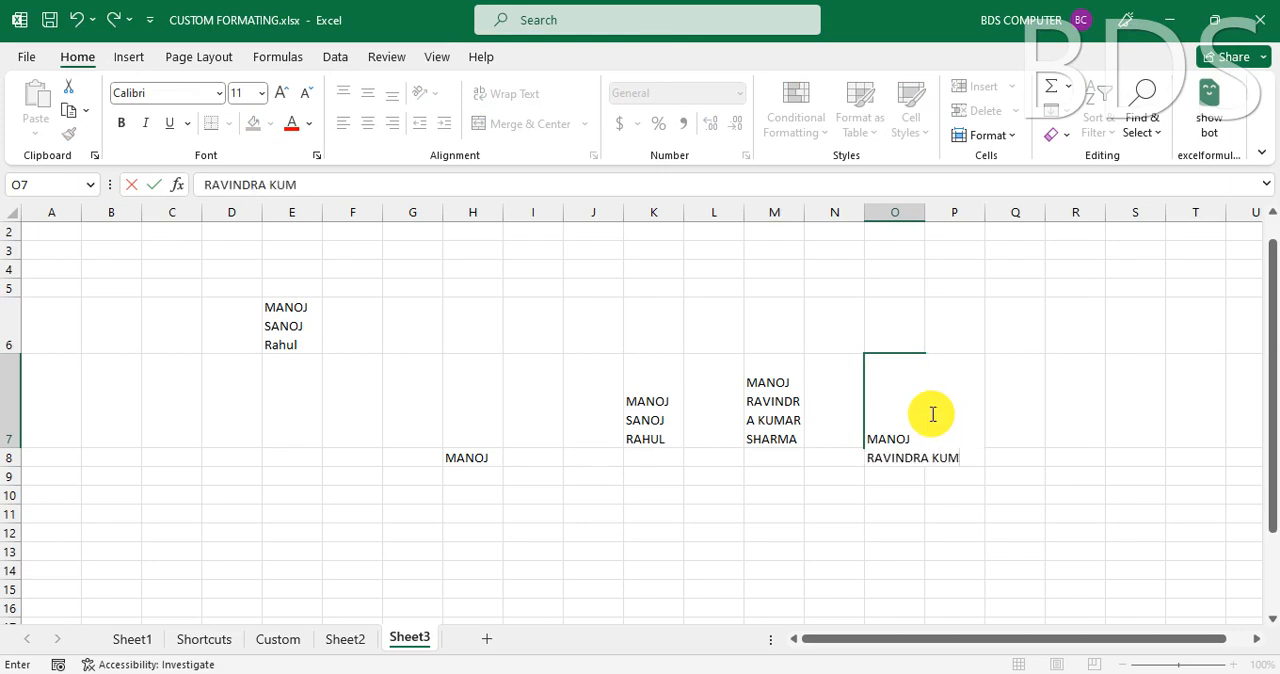
pyautogui.press('Return')
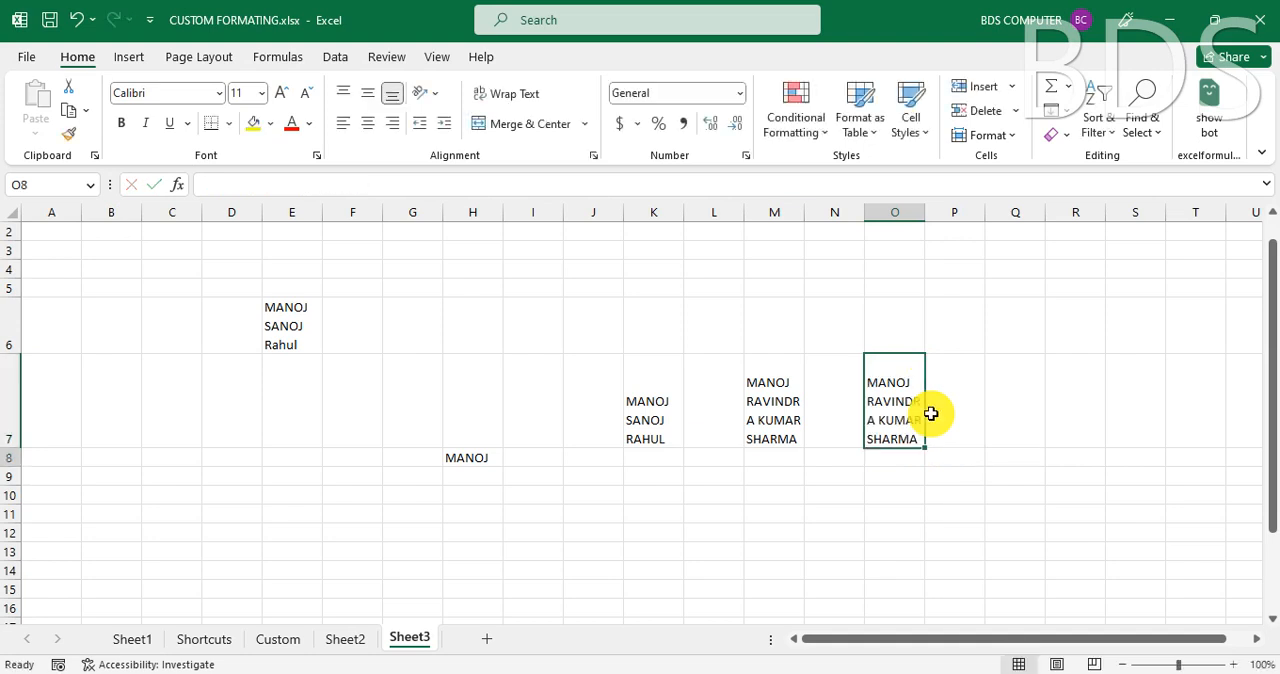
# - Widen column O so the full name in O7 fits on a single line
pyautogui.click(926, 213)
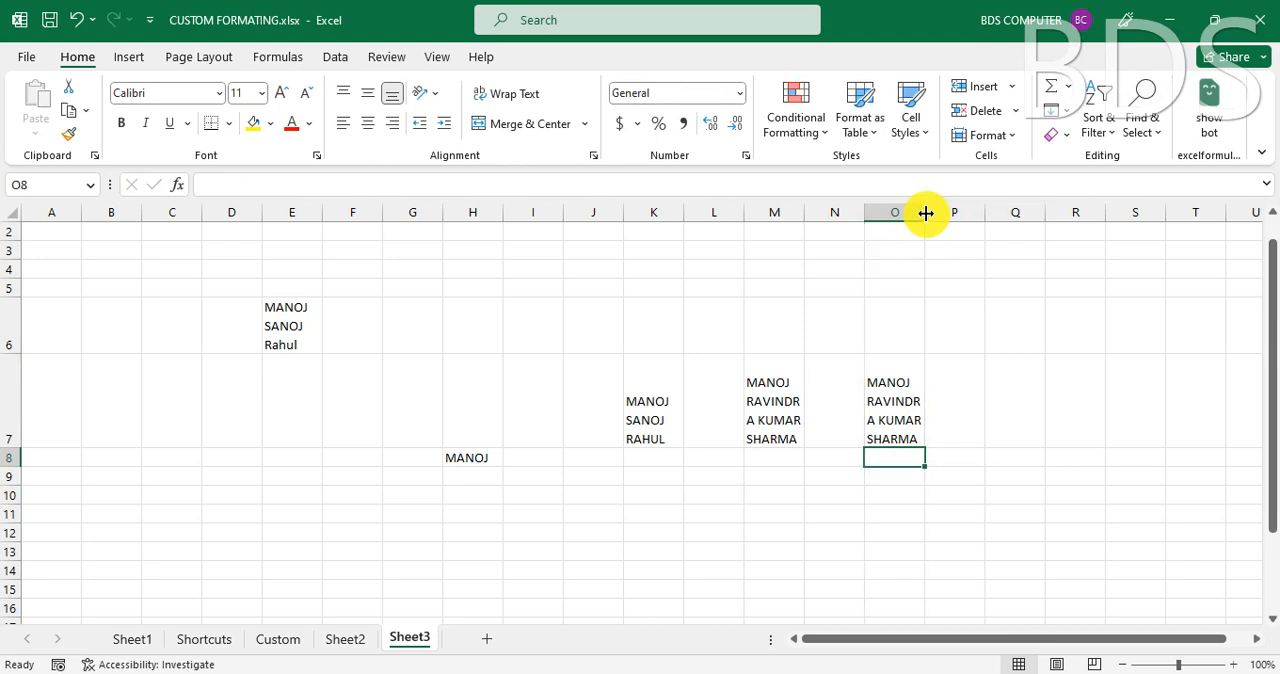
pyautogui.moveTo(926, 213); pyautogui.dragTo(1115, 216)
pyautogui.click(1003, 424)
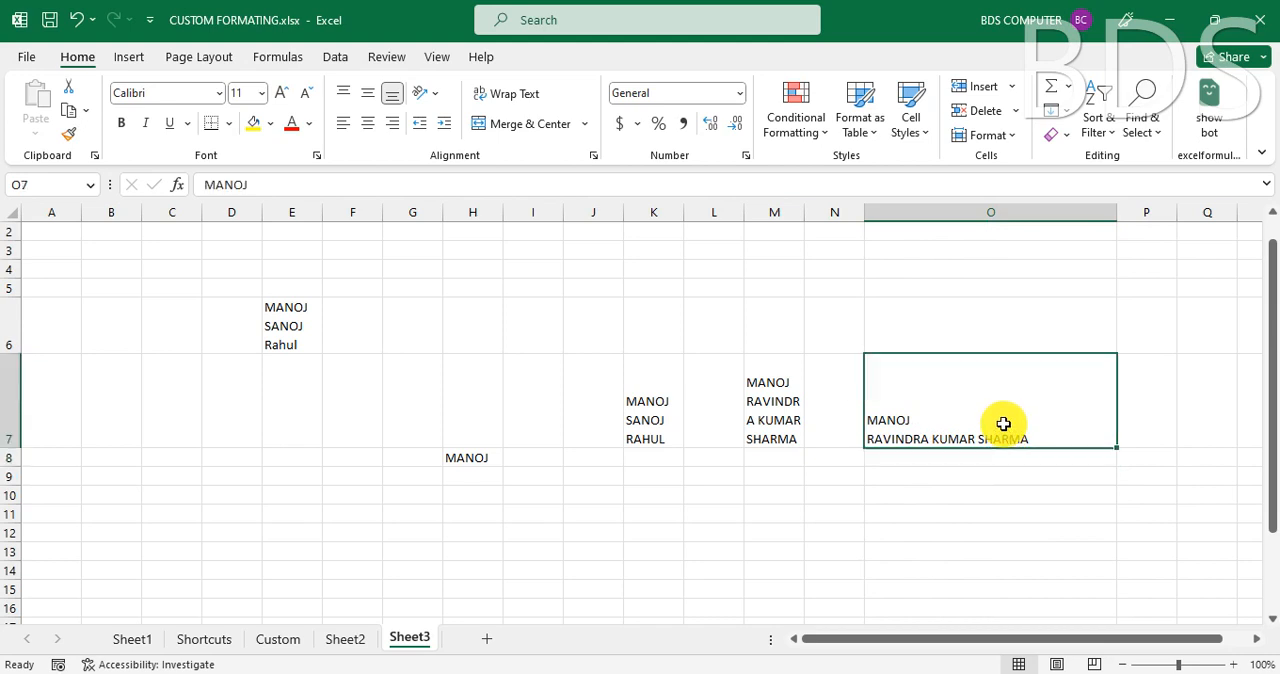
# - Add another first name on a third line at the end of cell O7, using a manual line break
pyautogui.doubleClick(1056, 438)
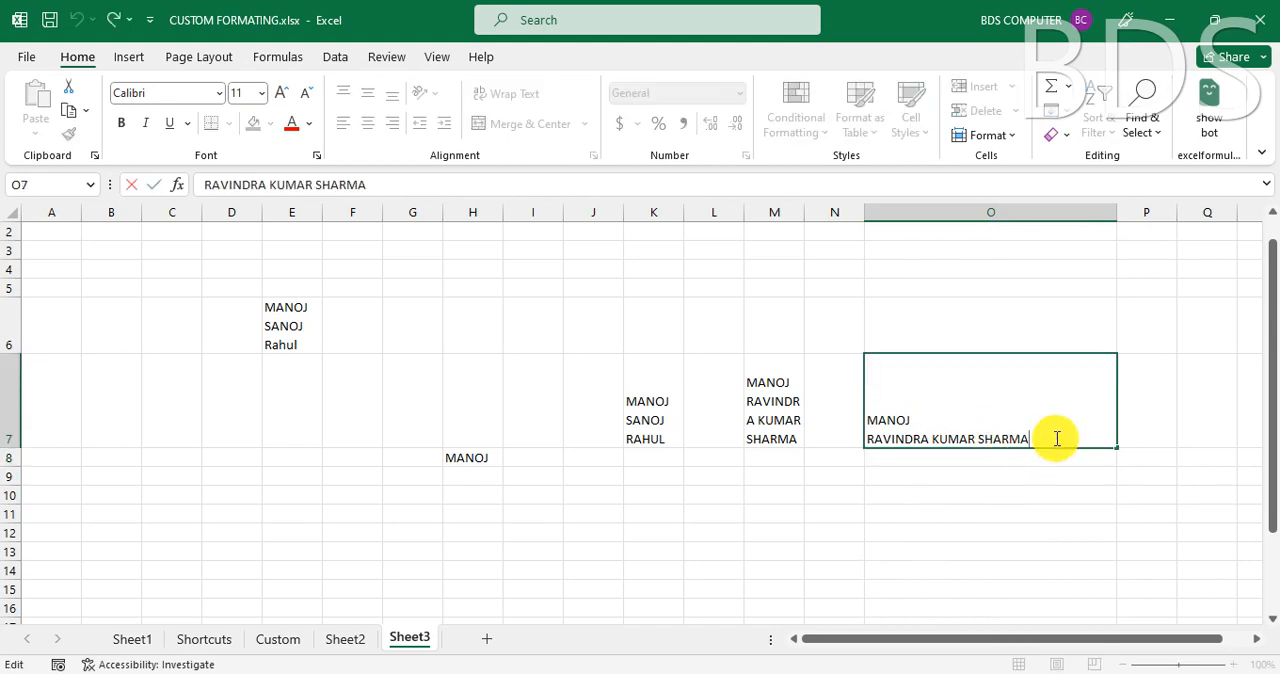
pyautogui.press('alt')
pyautogui.hotkey('alt', 'Return')
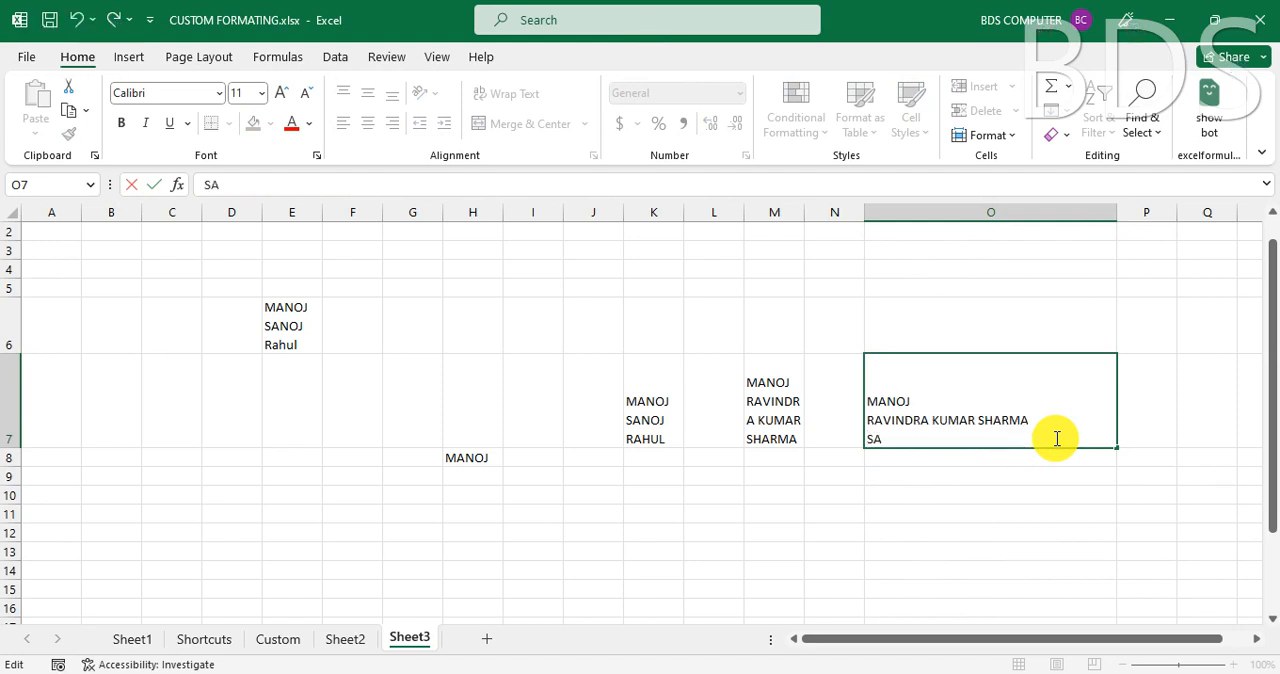
pyautogui.write('SANOJ')
pyautogui.press('Return')
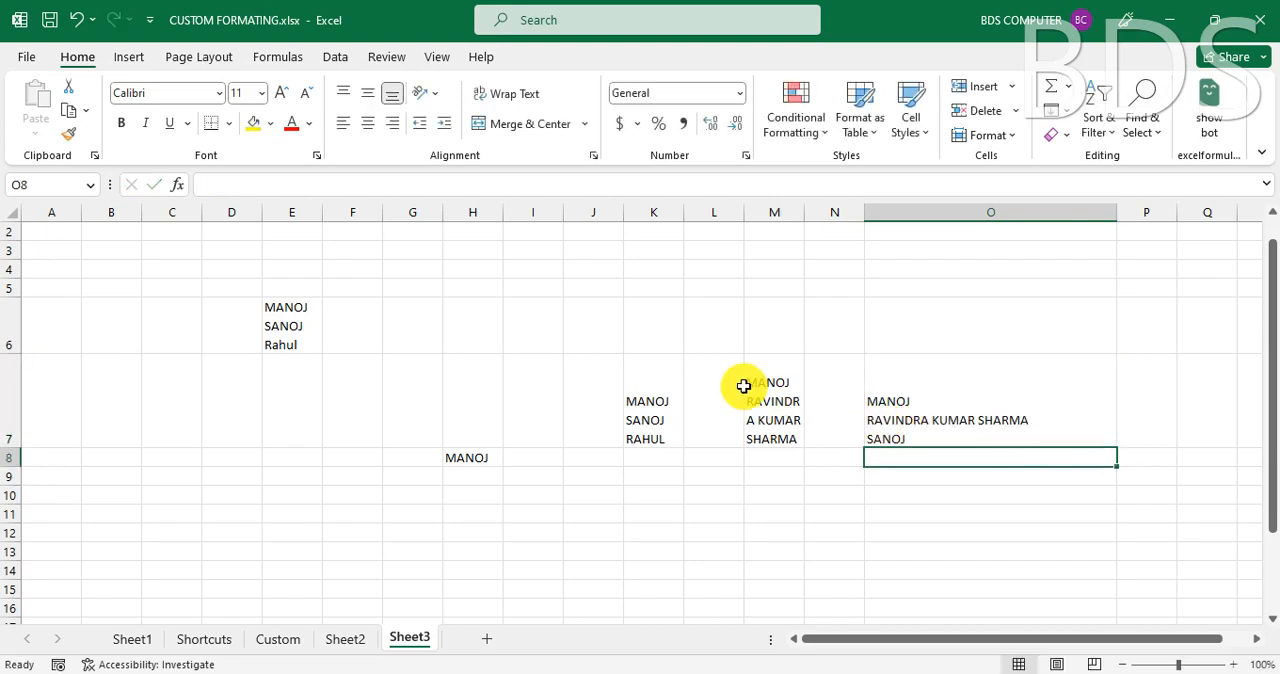
# - Widen column M so the wrapped full name in M7 fits on one line
pyautogui.click(779, 402)
pyautogui.moveTo(806, 210); pyautogui.dragTo(1065, 211)
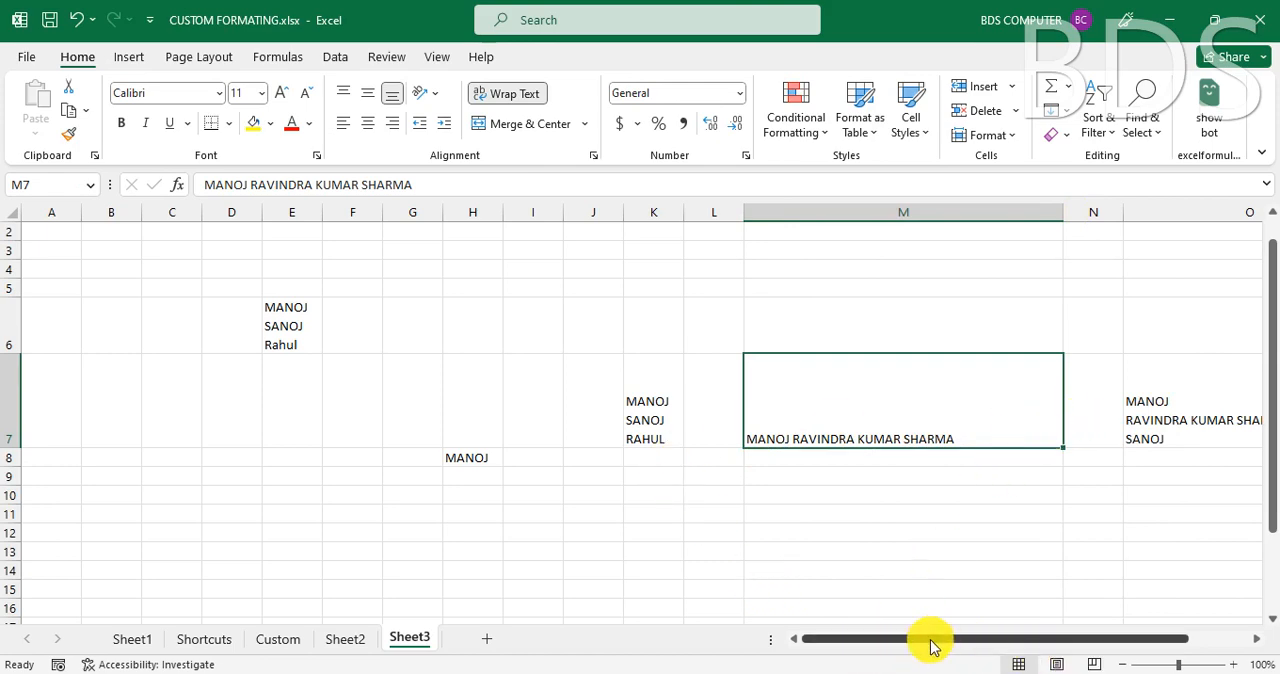
pyautogui.moveTo(929, 640); pyautogui.dragTo(956, 636)
pyautogui.click(782, 501)
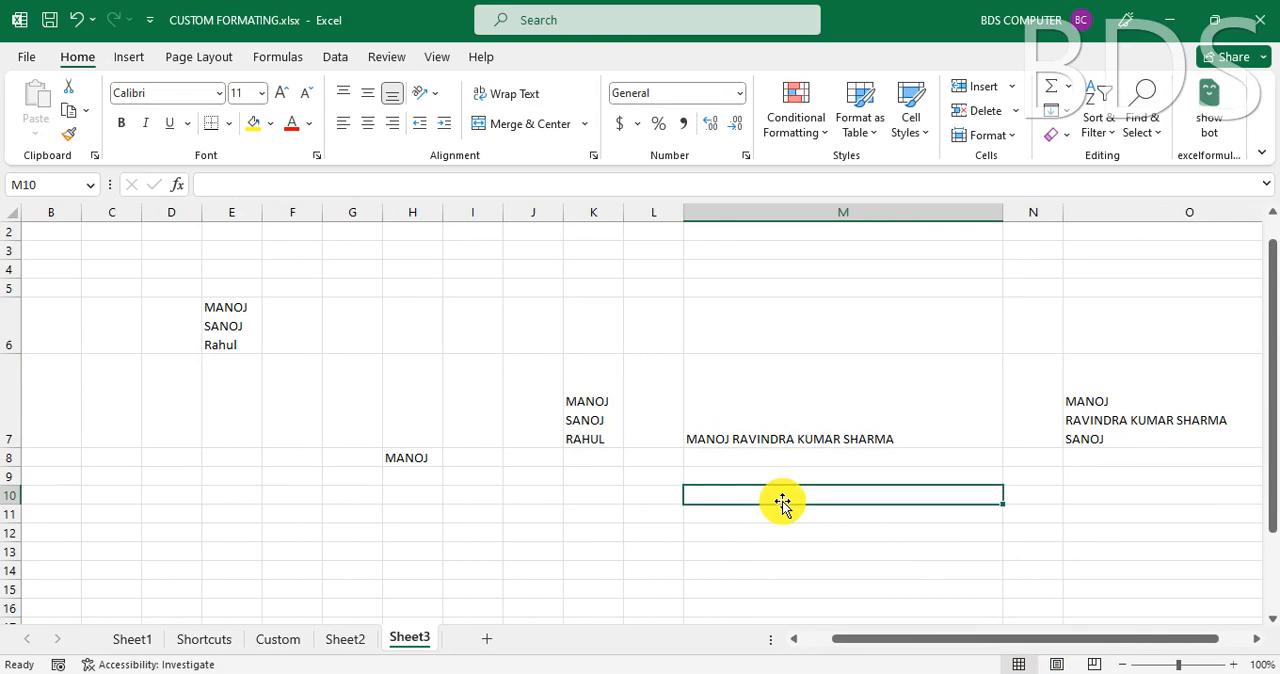
# - On Sheet2, calculate the APPLE price in E19 with the formula =C19*D19
pyautogui.click(345, 640)
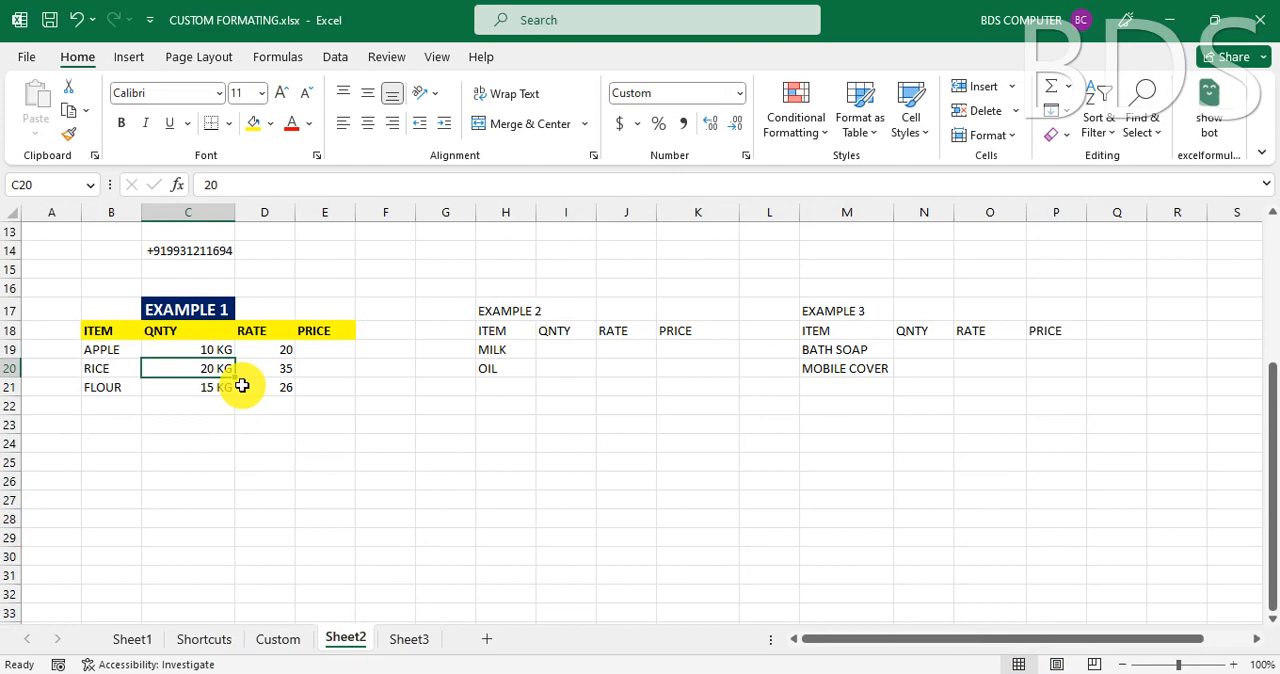
pyautogui.click(325, 349)
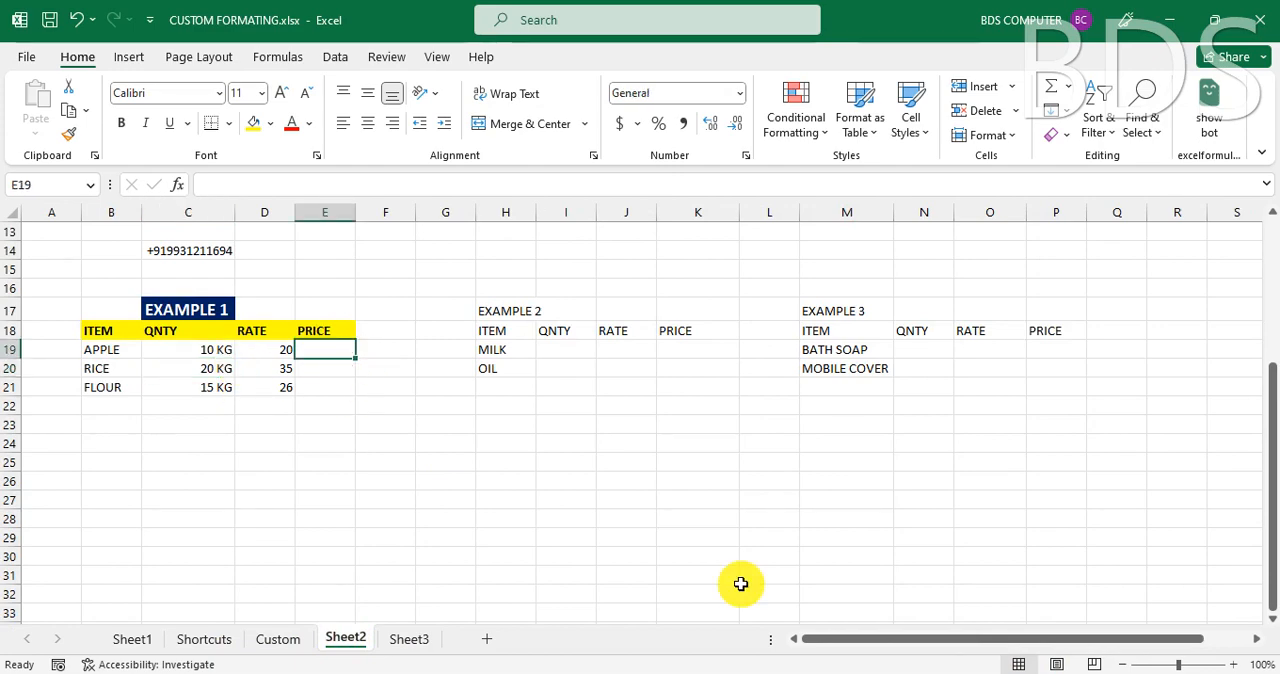
pyautogui.write('=')
pyautogui.press('Left')
pyautogui.press('Left')
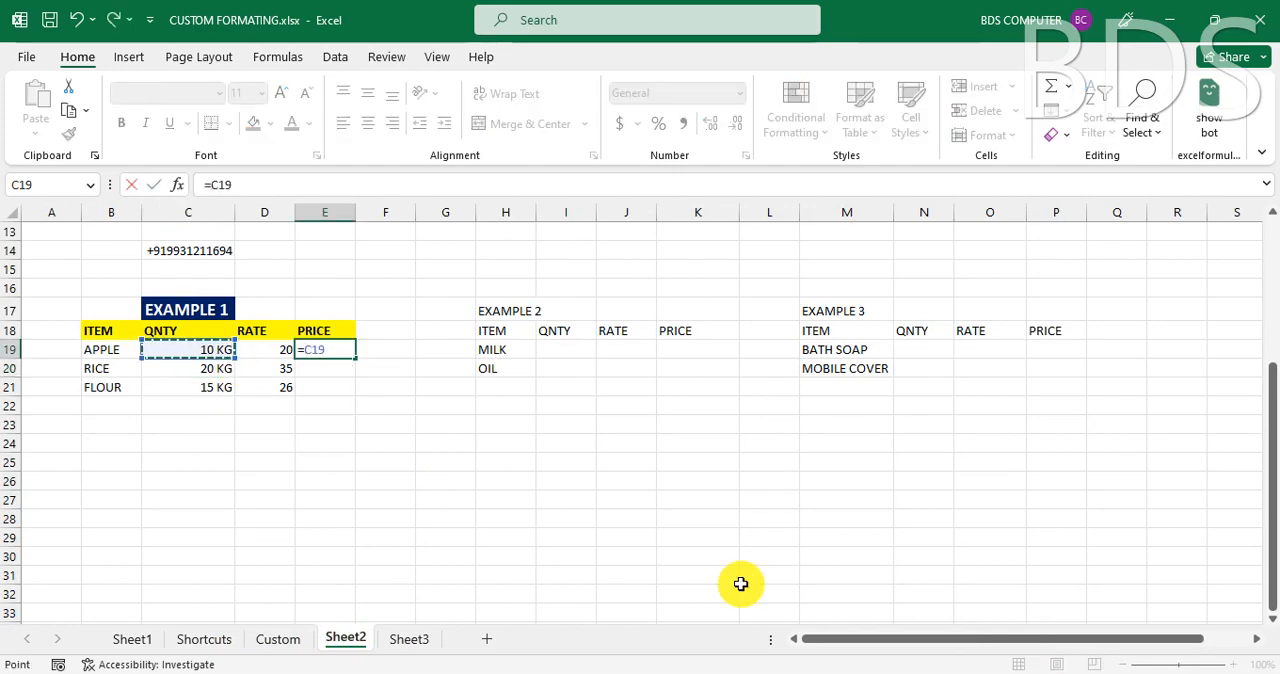
pyautogui.write('*')
pyautogui.press('Left')
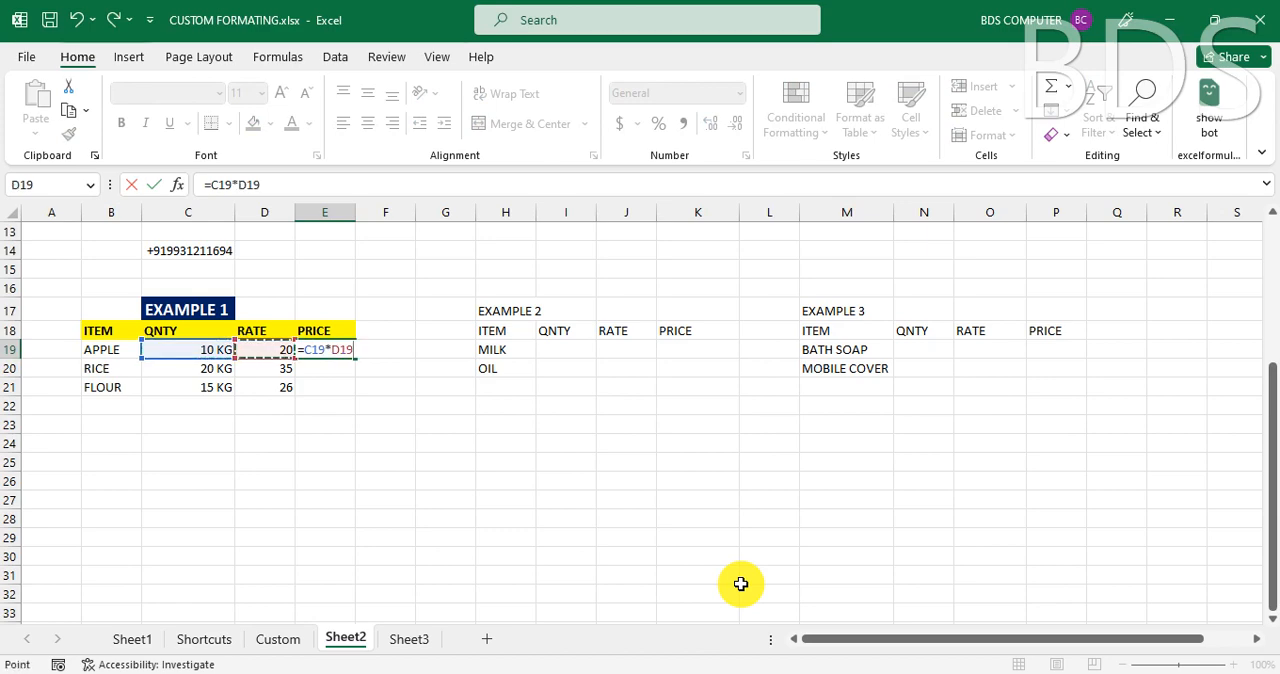
pyautogui.press('Return')
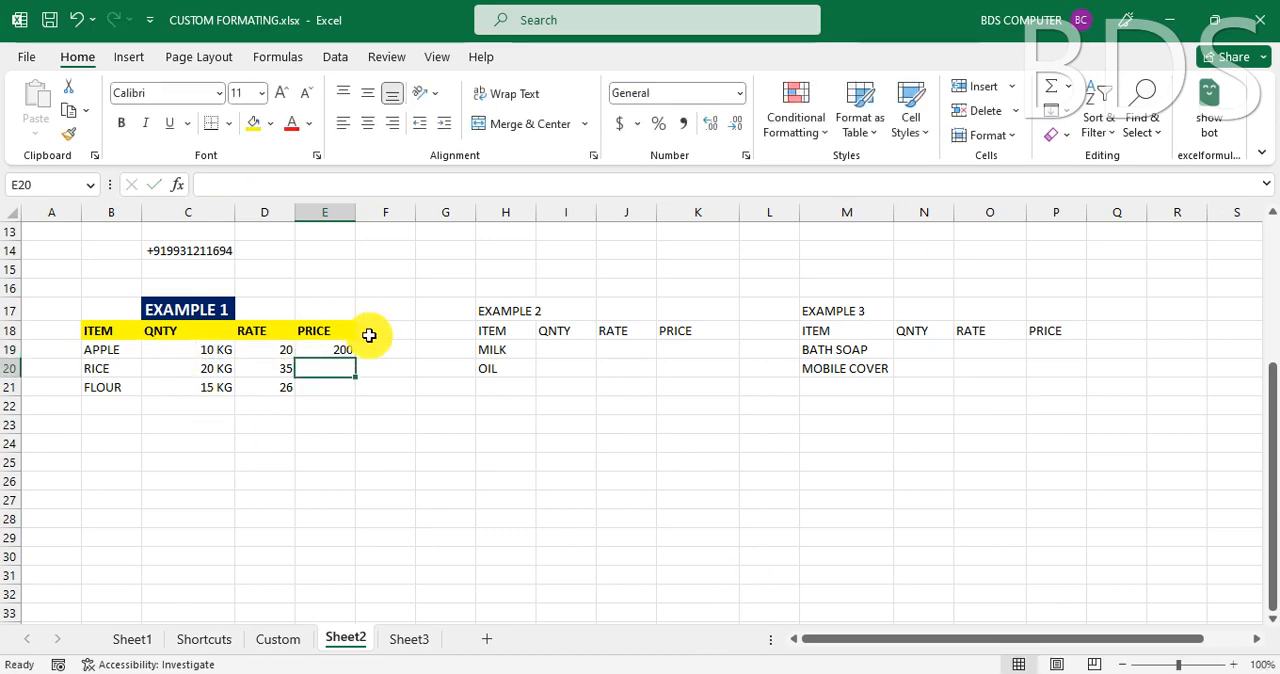
pyautogui.click(341, 353)
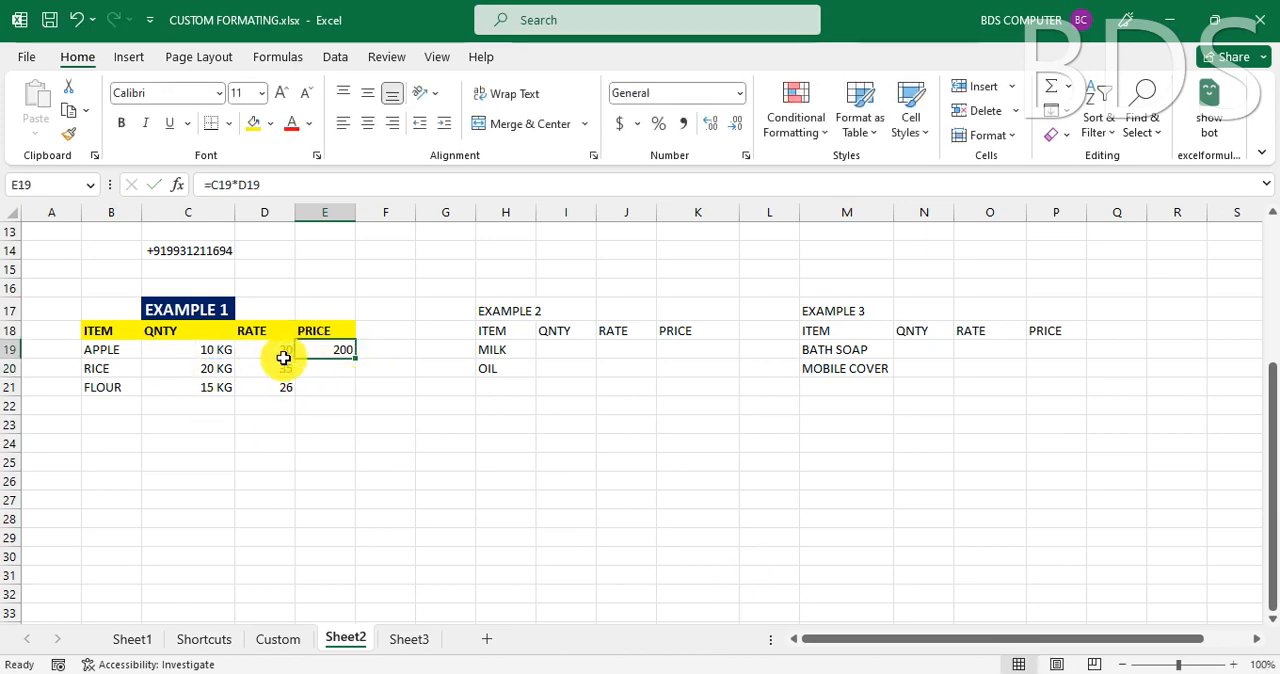
# - Apply the default dollar Currency format to the rate and price cells D19:E21 of EXAMPLE 1
pyautogui.moveTo(268, 348); pyautogui.dragTo(334, 389)
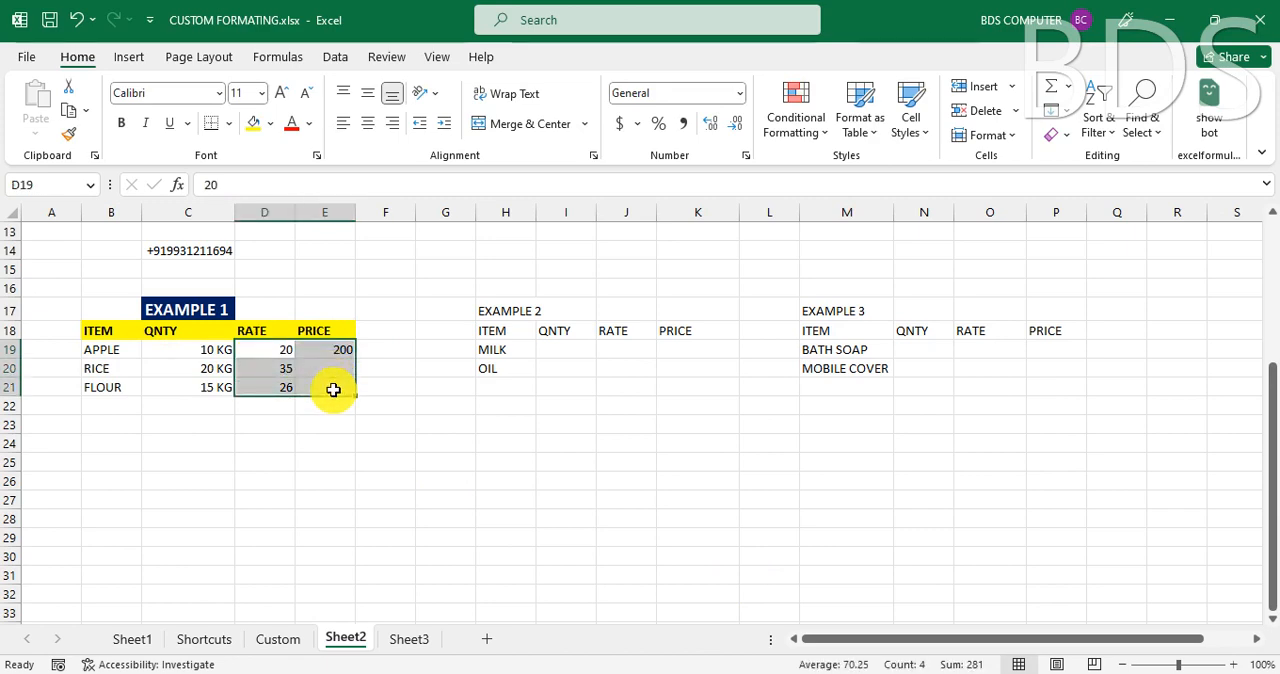
pyautogui.click(333, 389)
pyautogui.moveTo(283, 351); pyautogui.dragTo(341, 396)
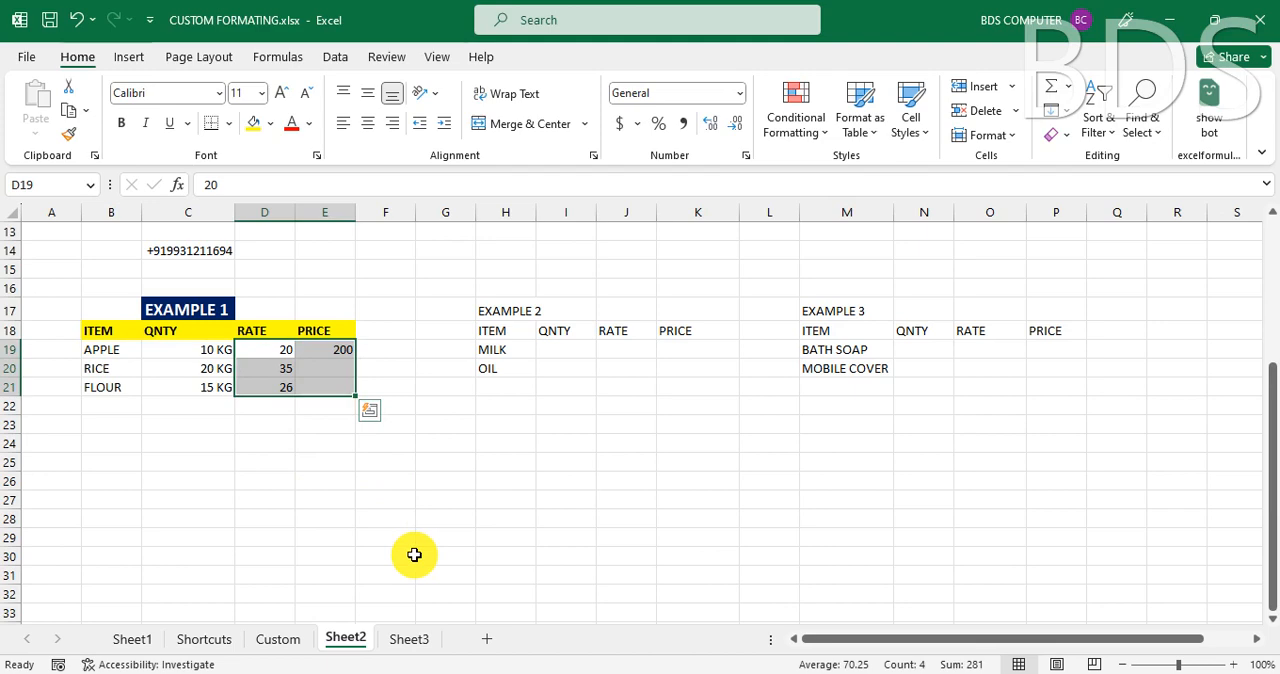
pyautogui.hotkey('ctrl', 'shift', '4')
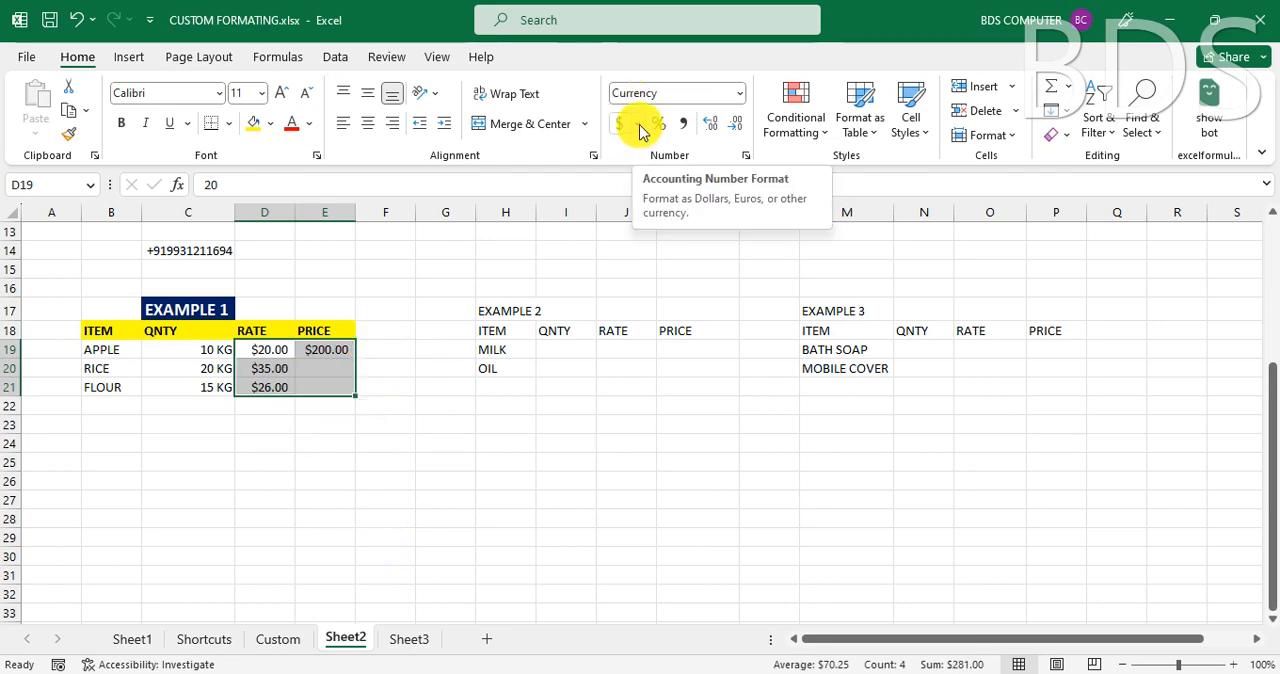
# - Change the currency symbol of the rate and price cells D19:E21 to ₹ Hindi in the Format Cells dialog
pyautogui.click(745, 158)
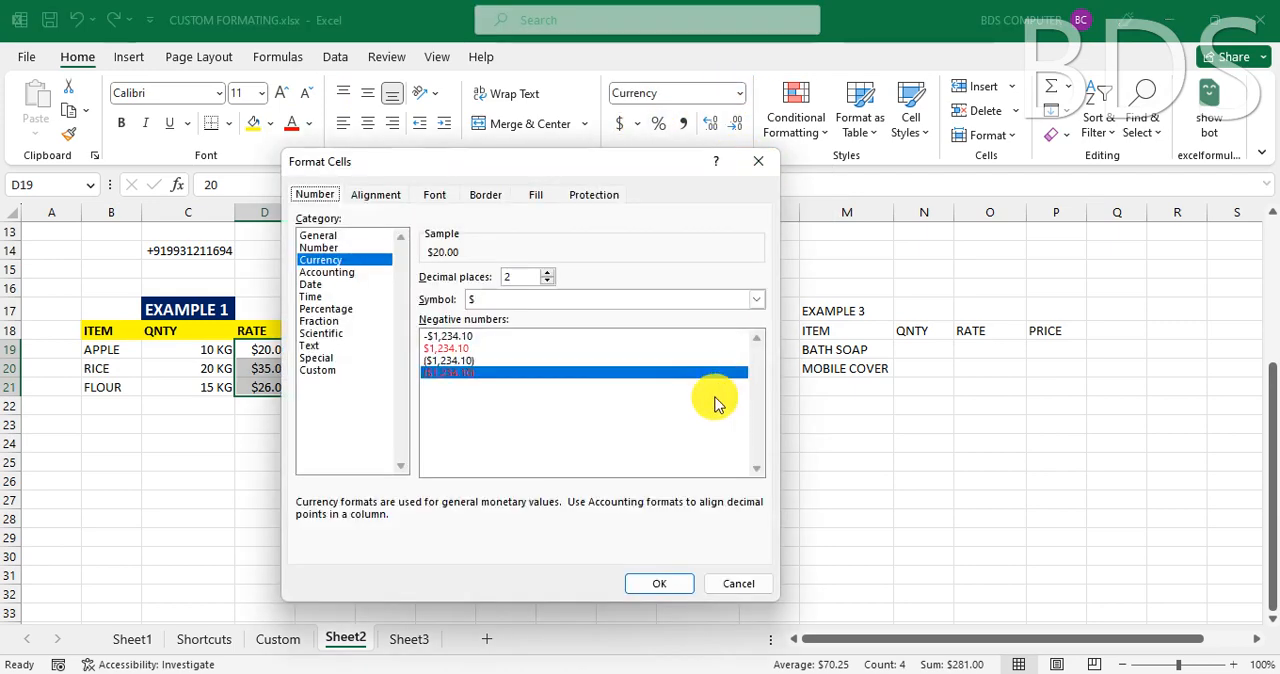
pyautogui.click(528, 301)
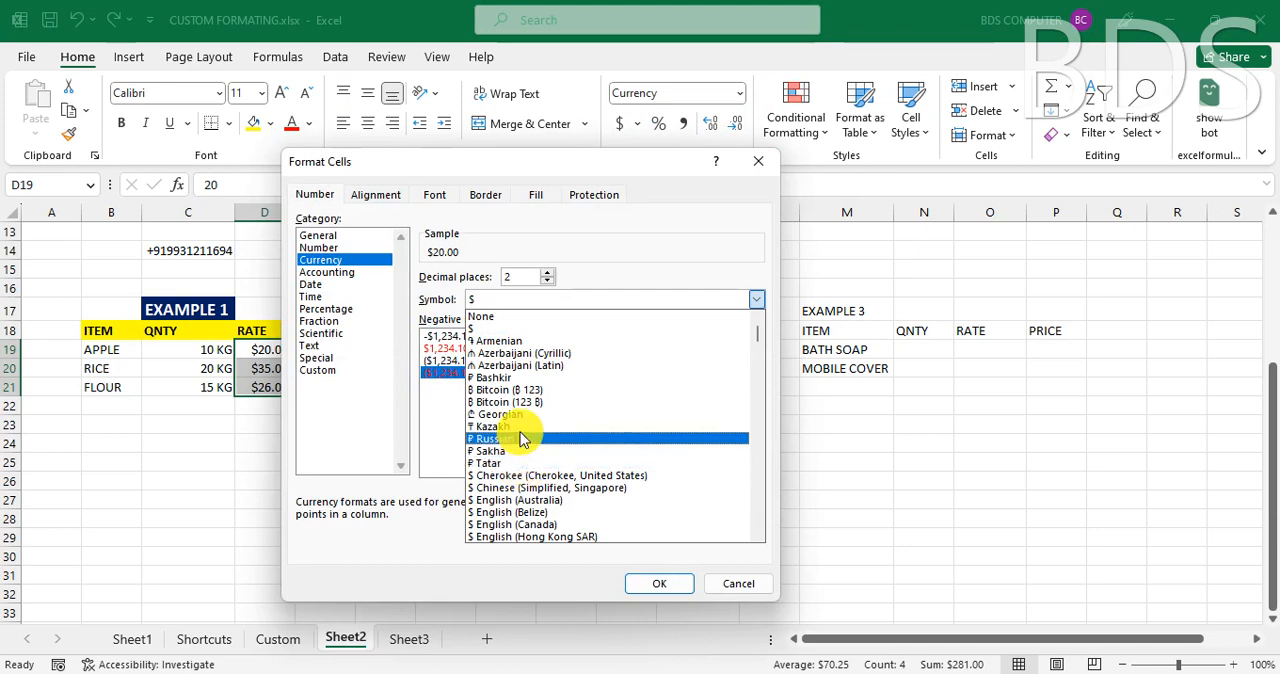
pyautogui.scroll(-1, 520, 430)
pyautogui.scroll(-12, 520, 432)
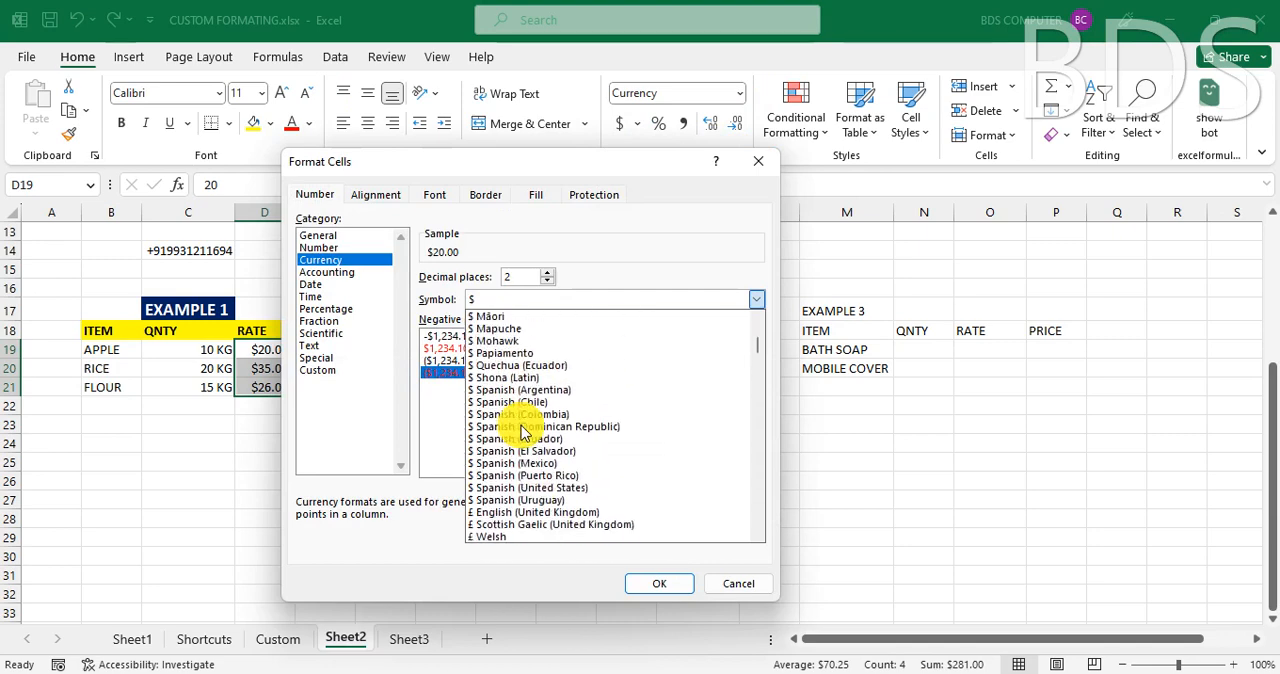
pyautogui.scroll(-5, 623, 425)
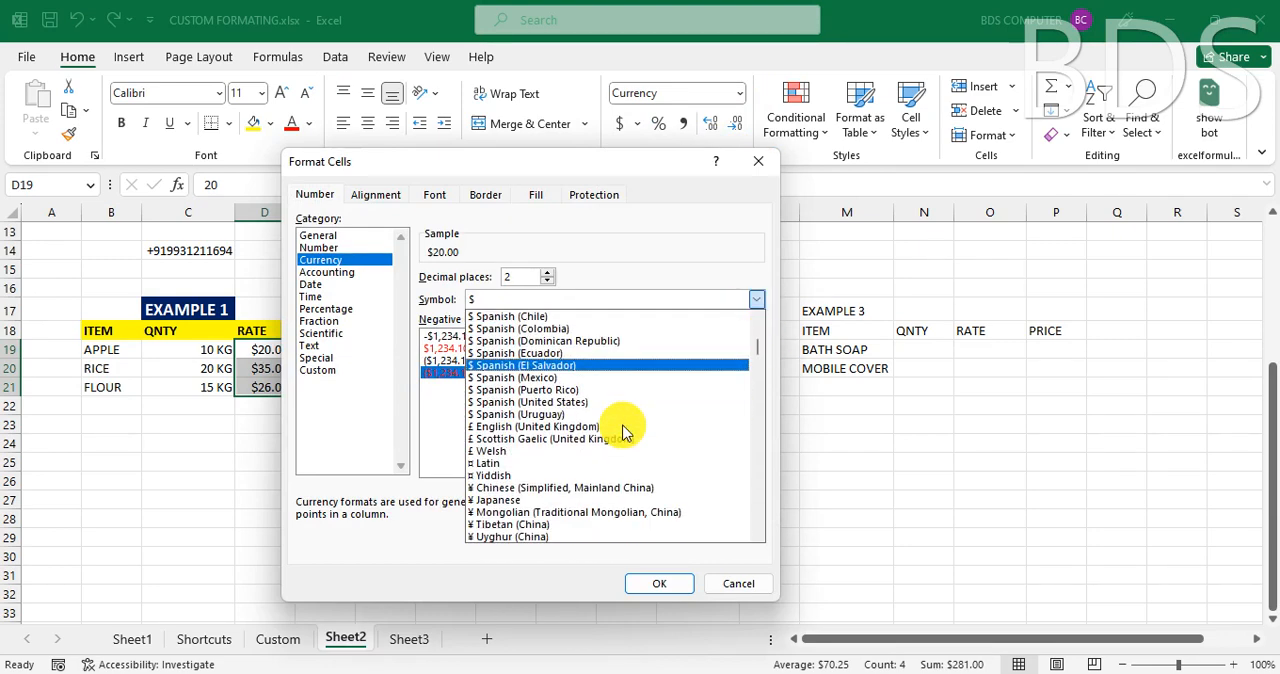
pyautogui.scroll(-20, 623, 430)
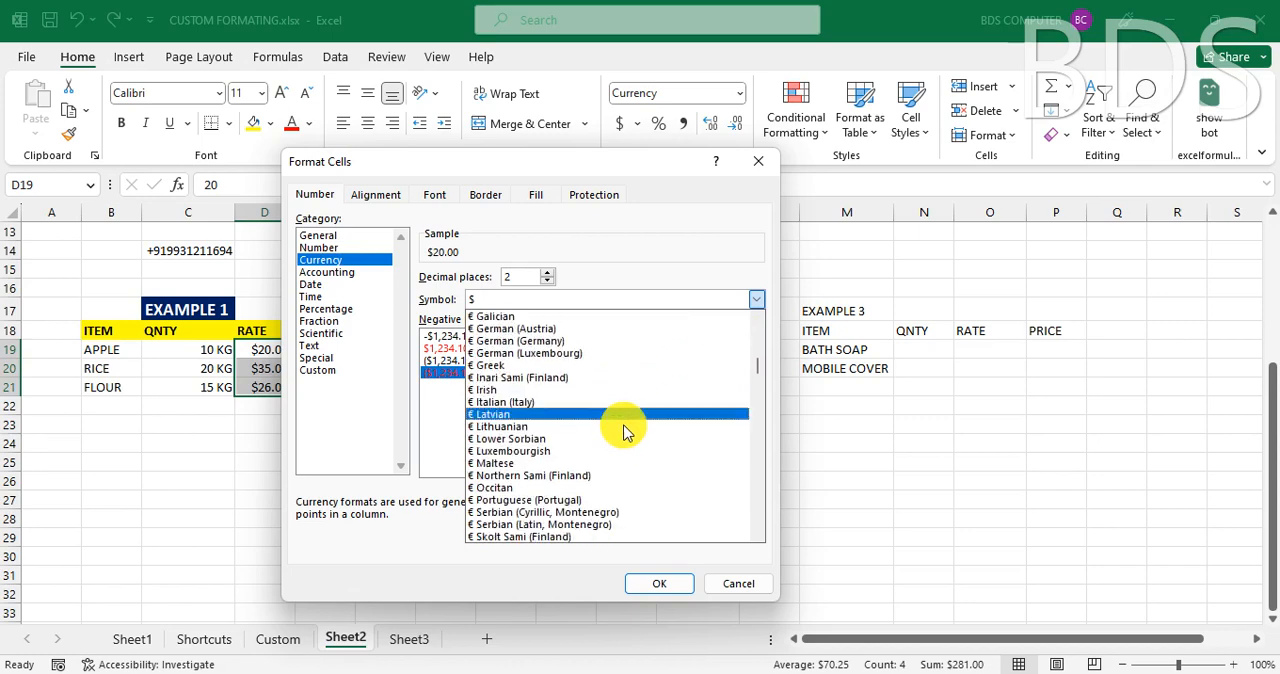
pyautogui.scroll(-3, 626, 432)
pyautogui.scroll(-3, 624, 460)
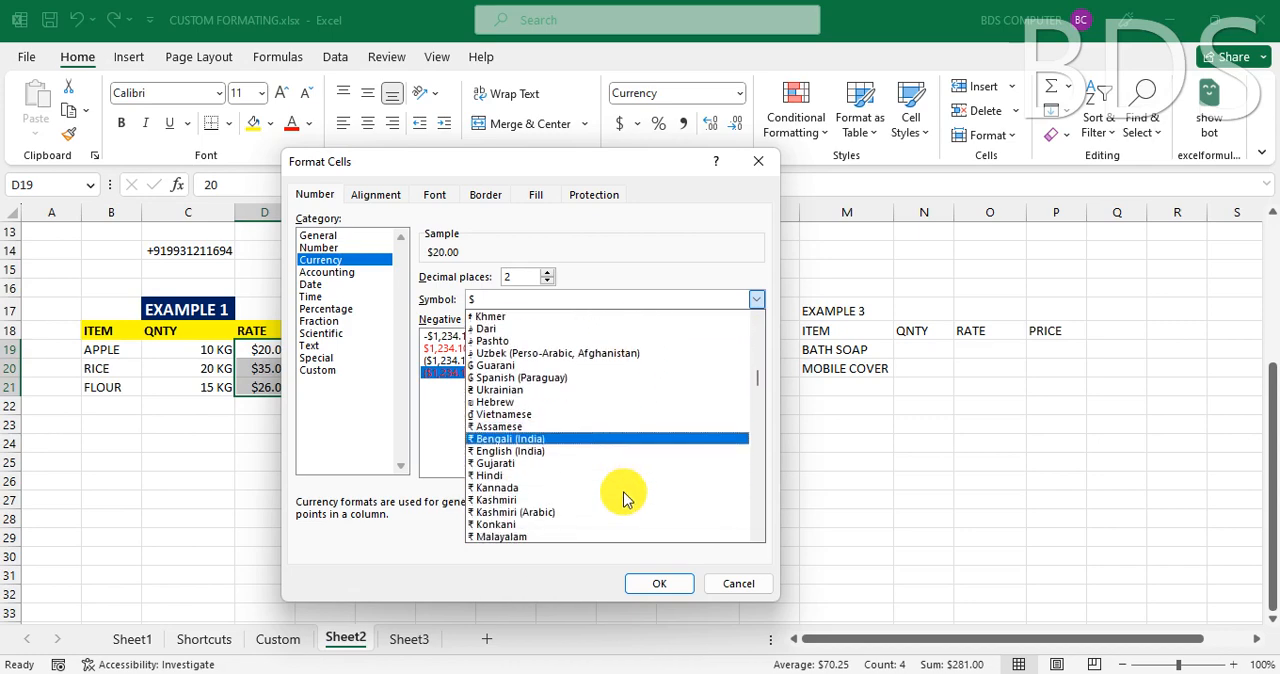
pyautogui.click(557, 477)
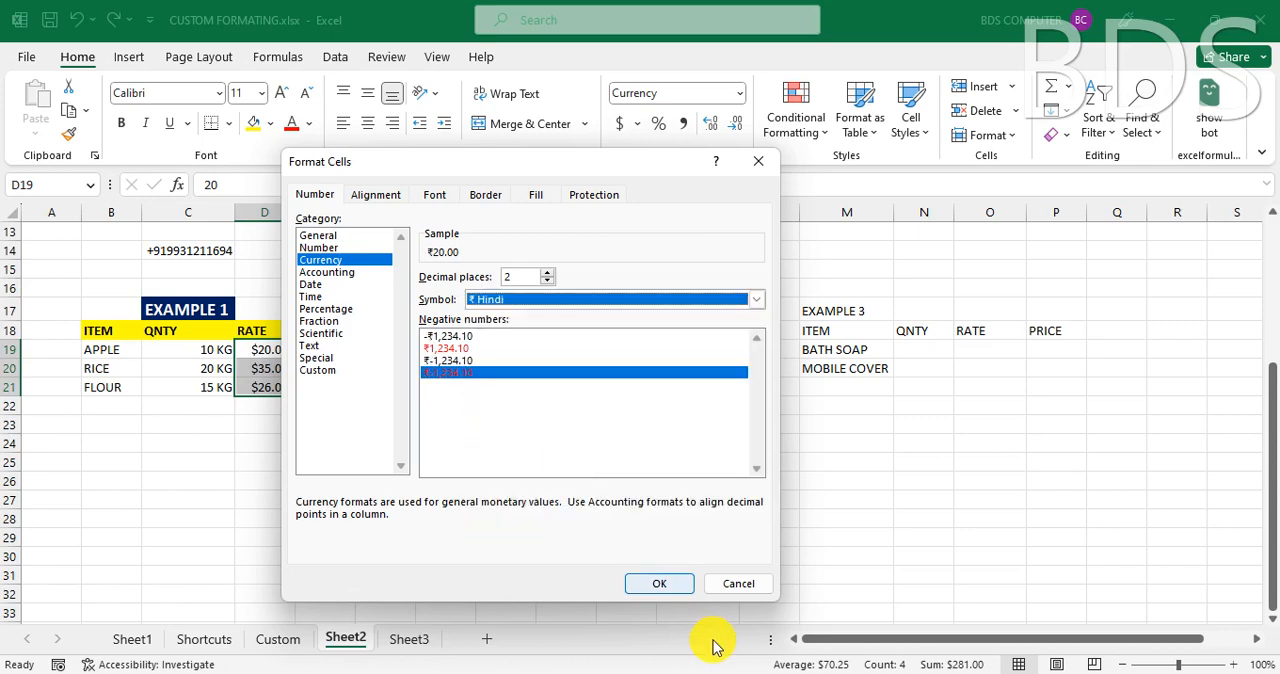
pyautogui.click(659, 583)
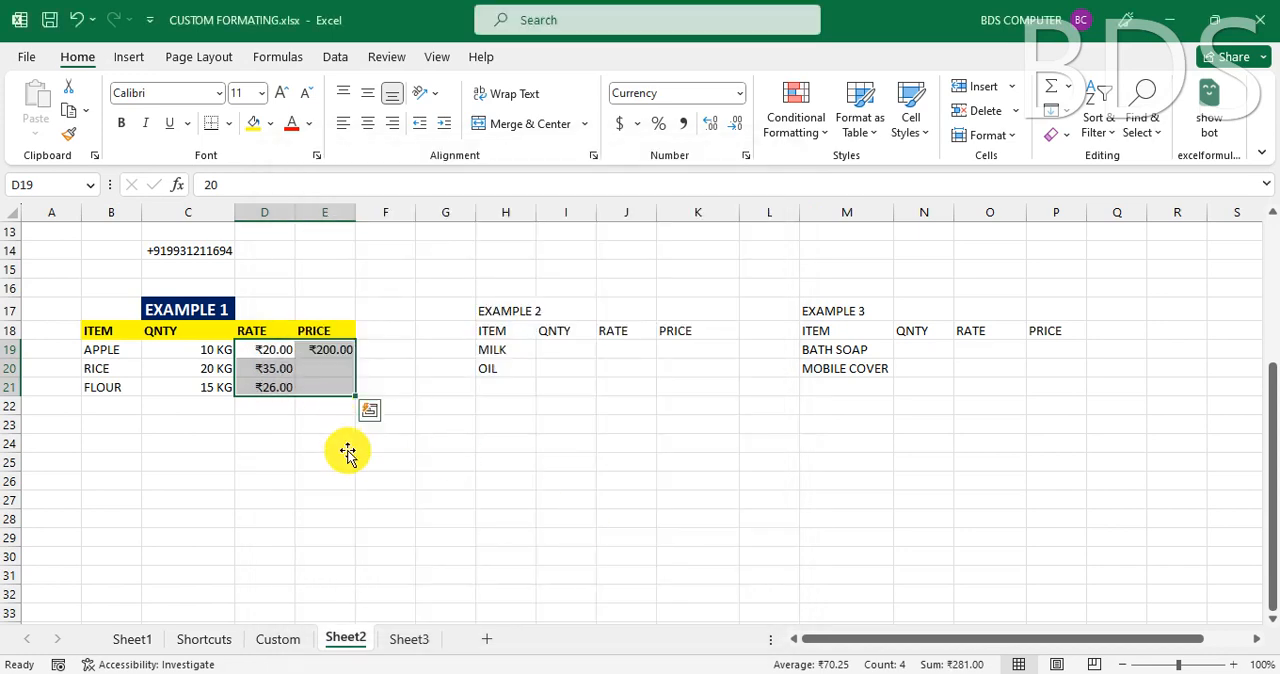
# - Calculate the RICE price in E20 of EXAMPLE 1 with the formula =C20*D20
pyautogui.click(343, 445)
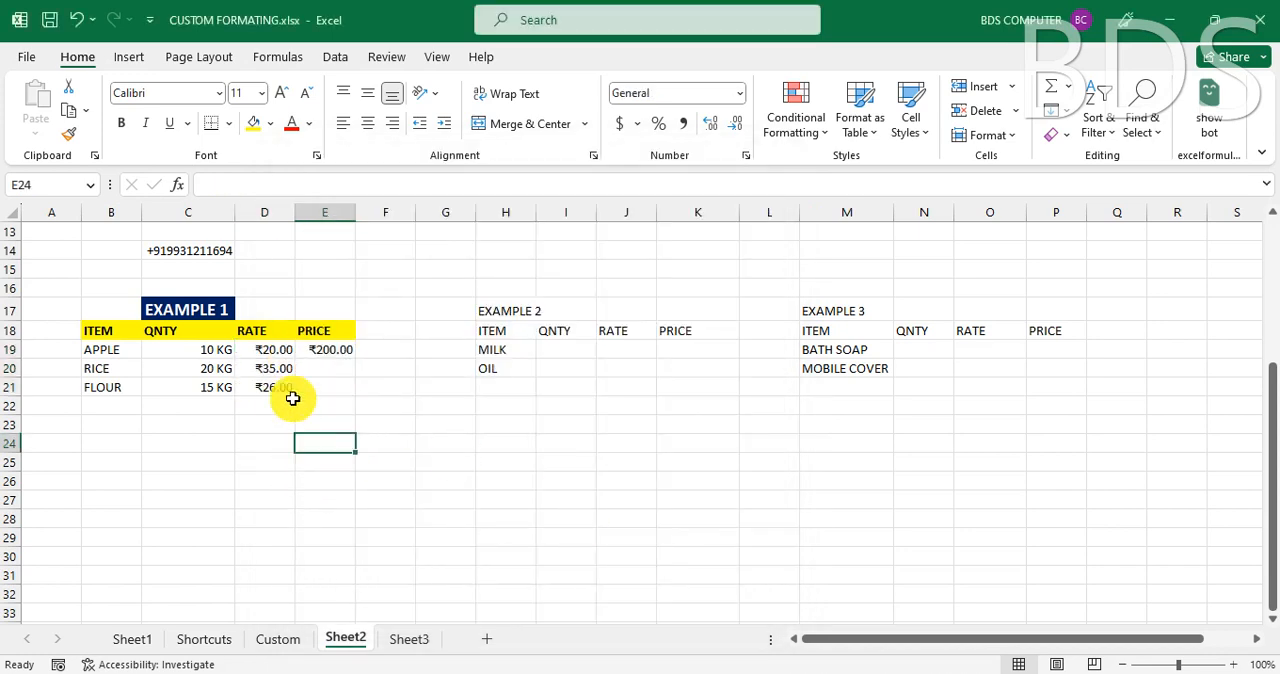
pyautogui.click(335, 368)
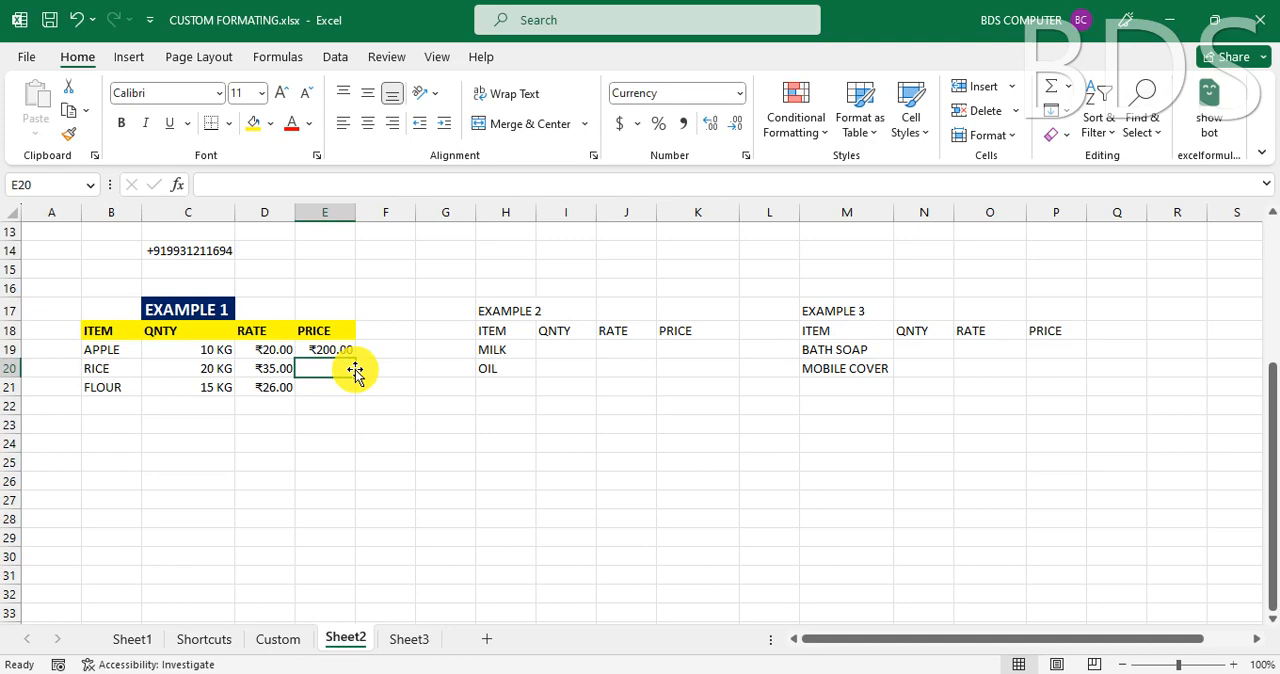
pyautogui.write('=')
pyautogui.press('Left')
pyautogui.press('Left')
pyautogui.press('Left')
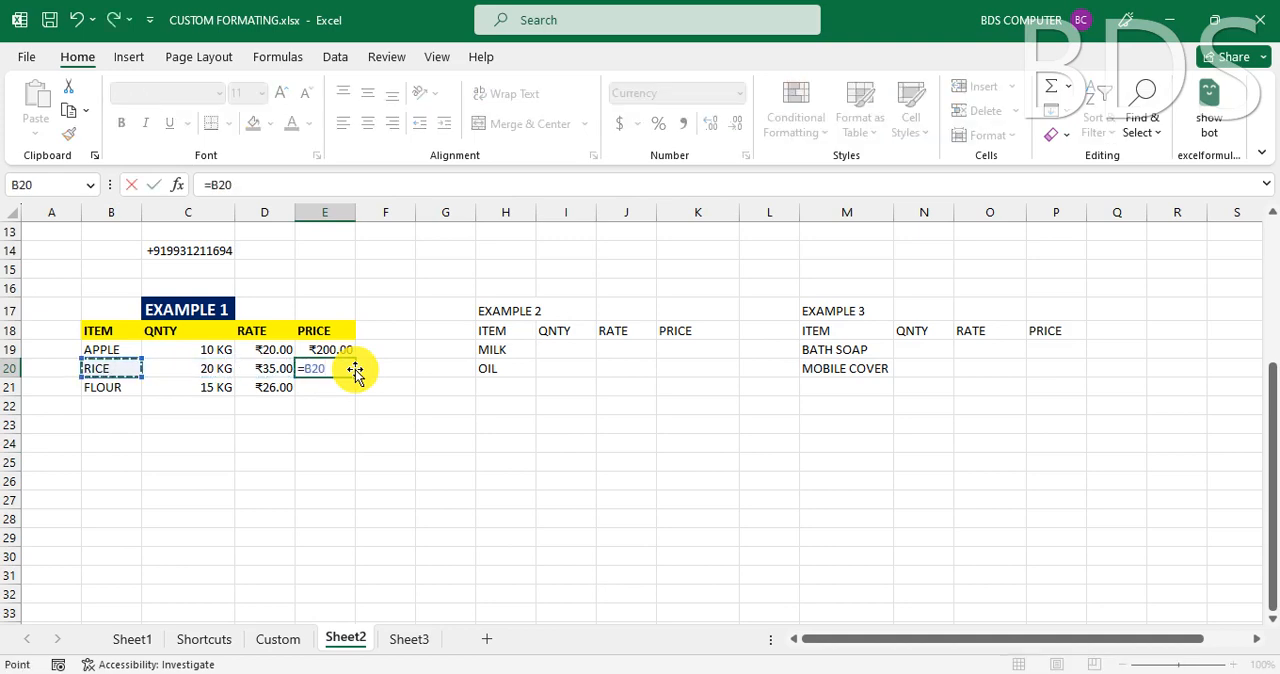
pyautogui.press('Right')
pyautogui.write('*')
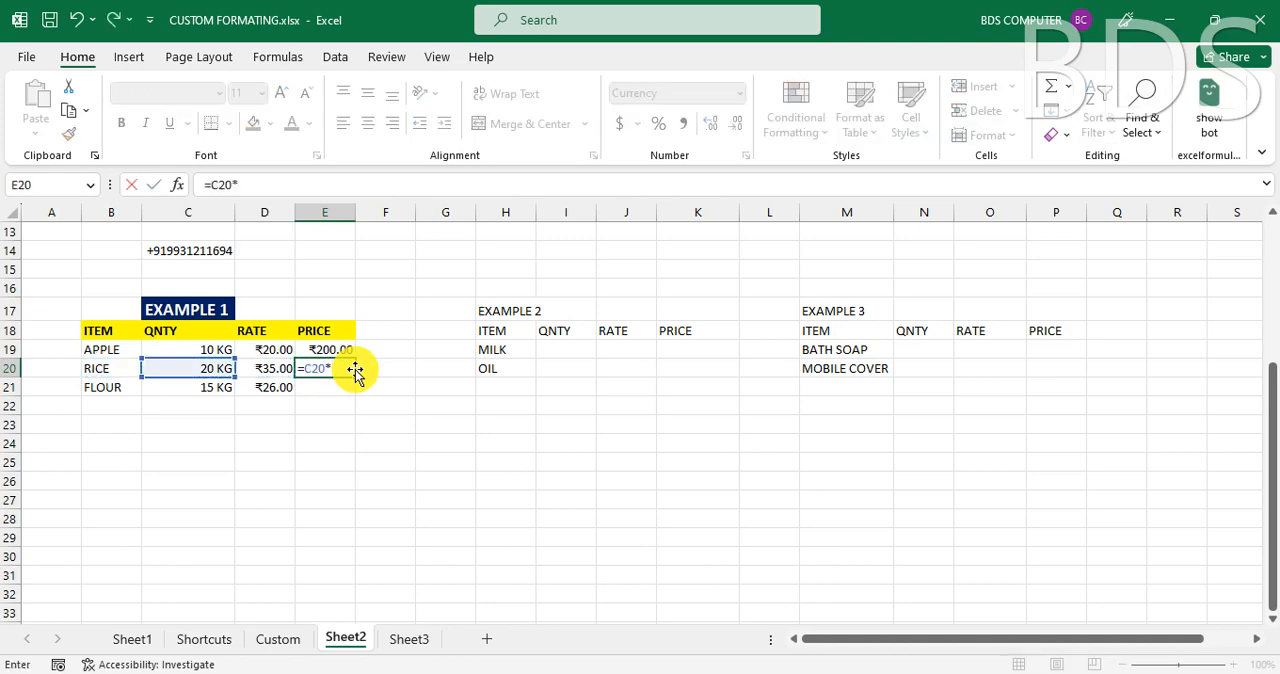
pyautogui.press('Left')
pyautogui.press('Return')
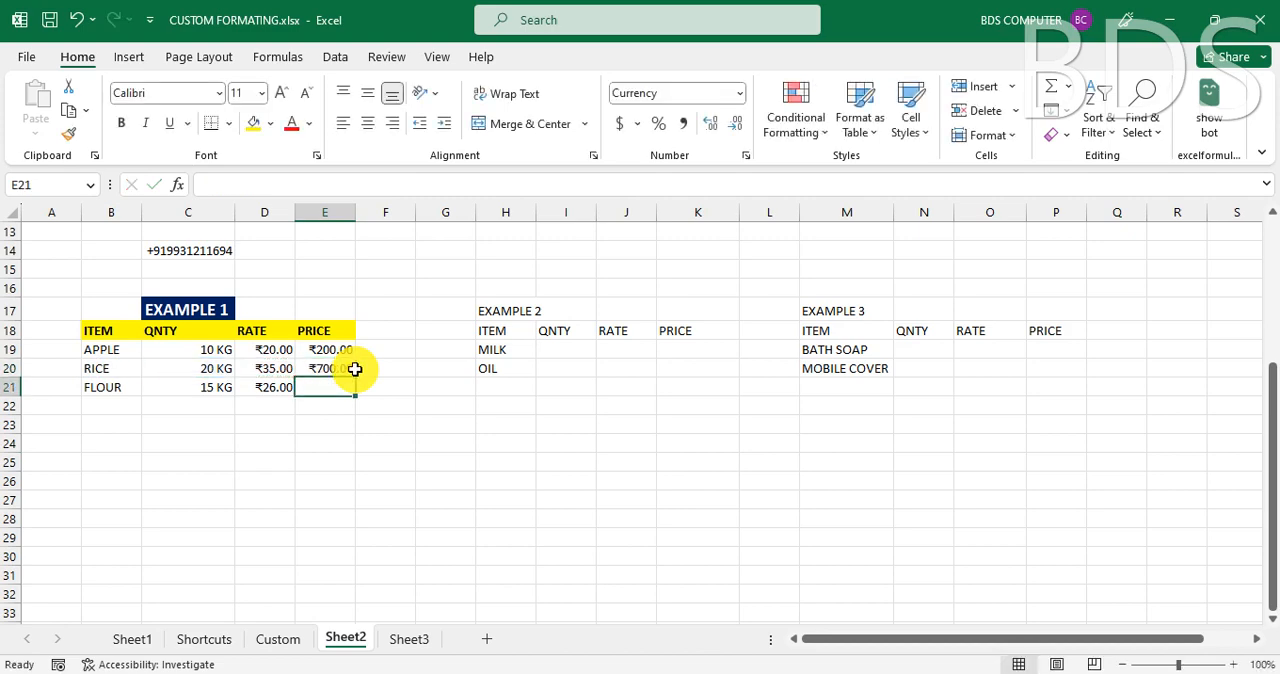
pyautogui.click(353, 369)
pyautogui.click(370, 429)
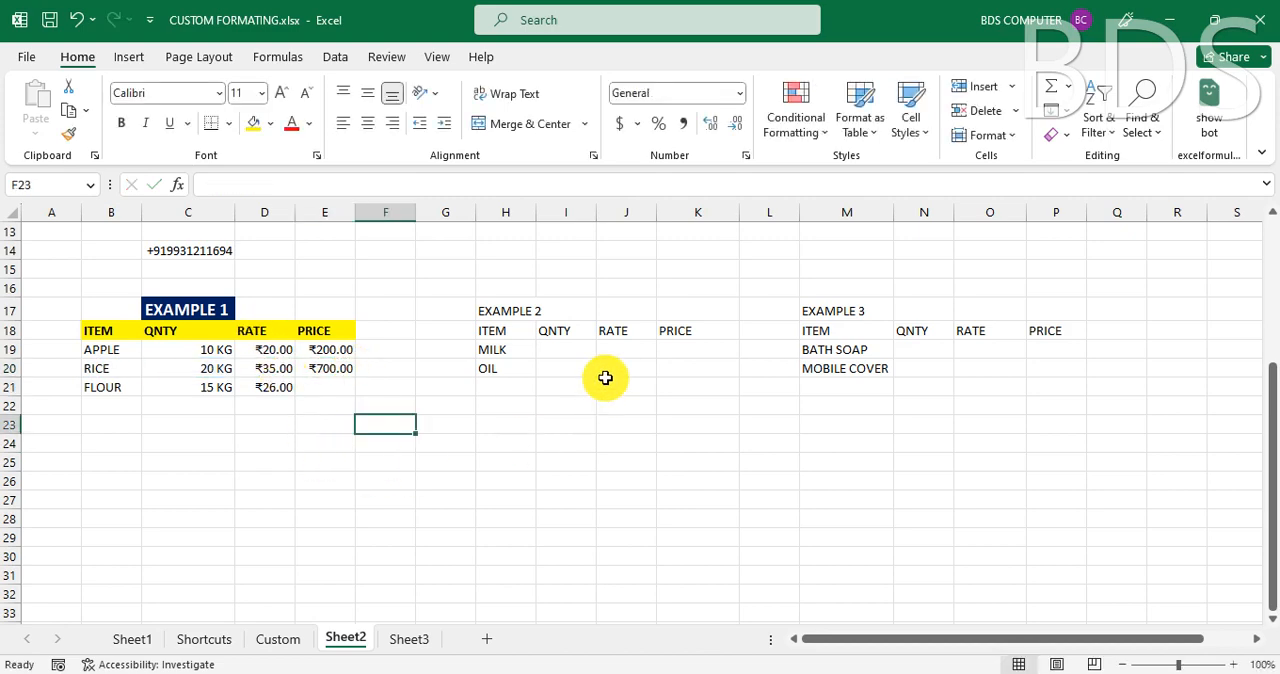
pyautogui.click(512, 310)
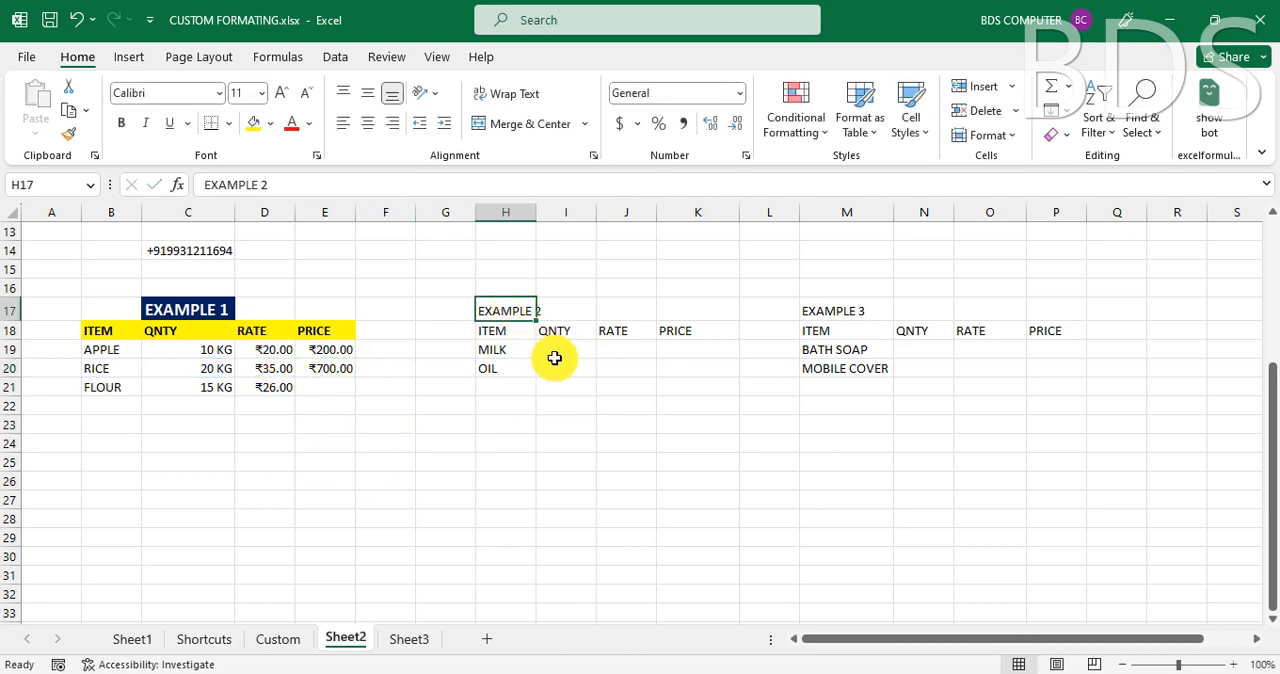
pyautogui.click(504, 349)
pyautogui.click(579, 354)
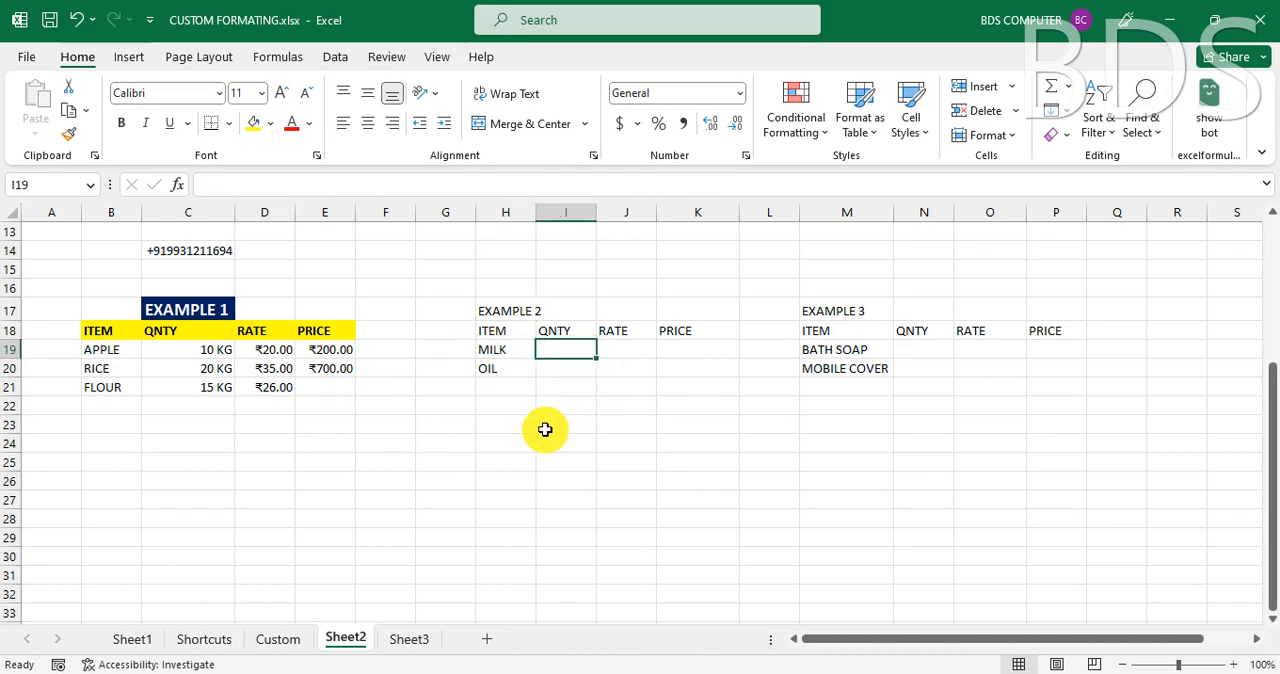
pyautogui.click(220, 353)
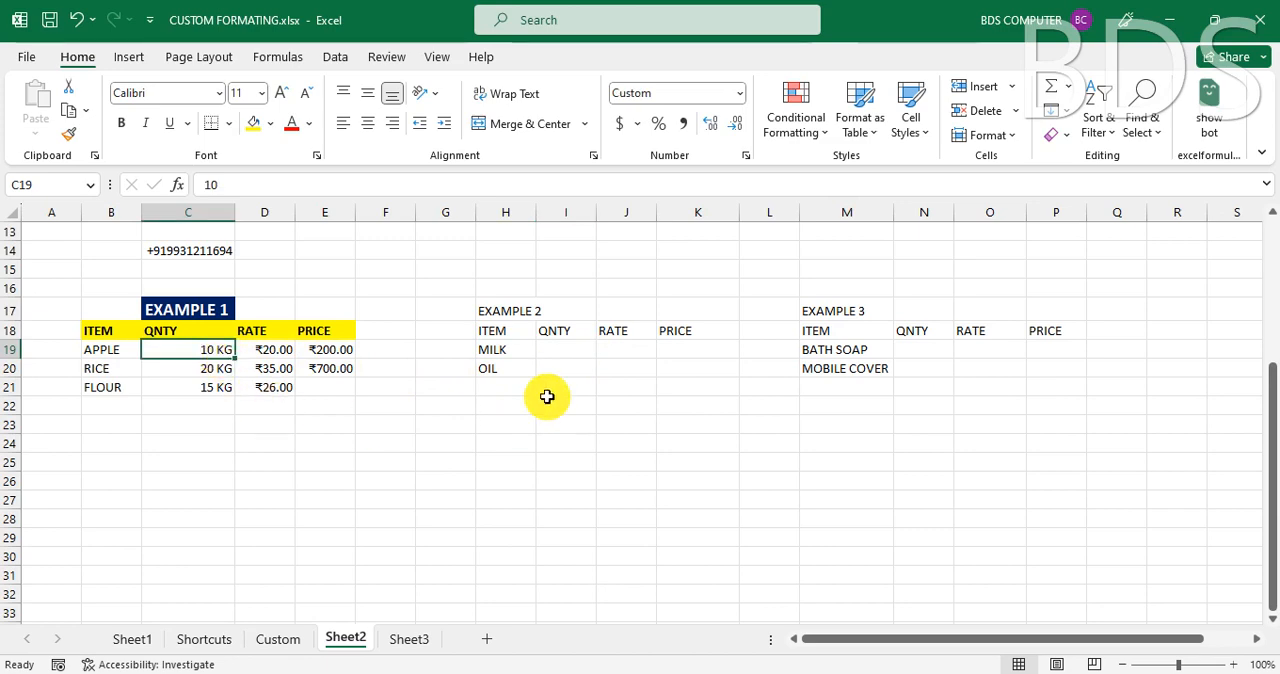
pyautogui.click(566, 348)
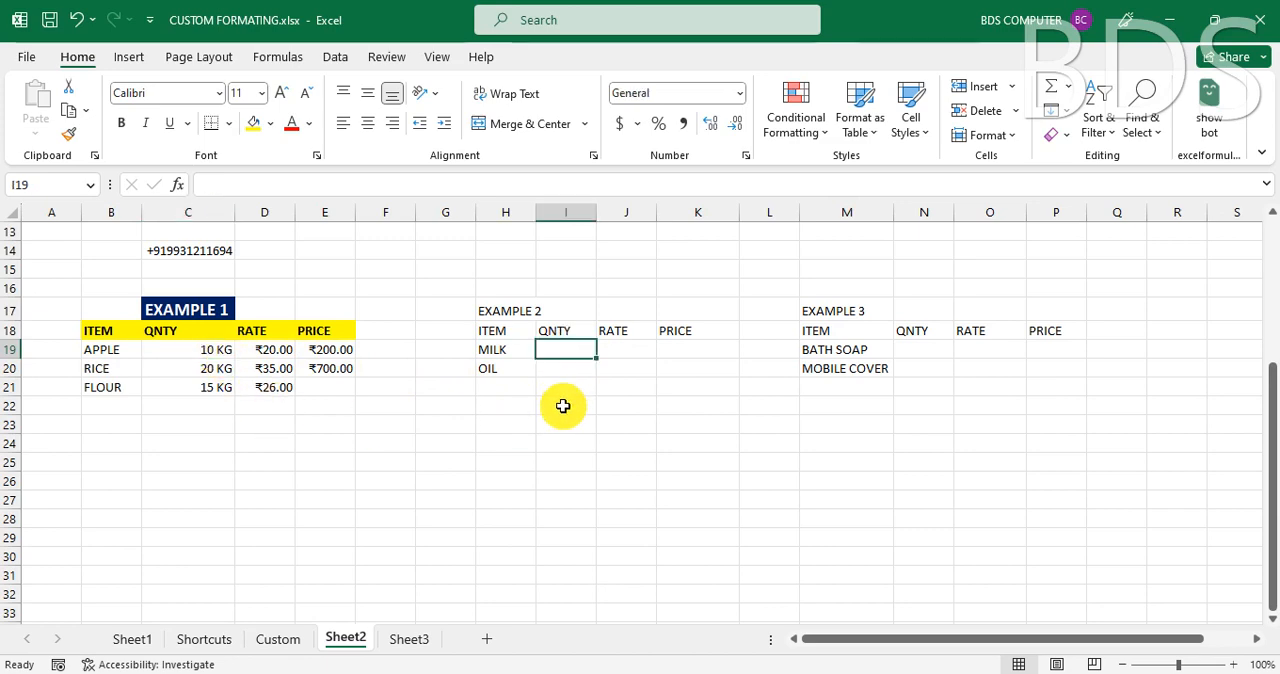
pyautogui.click(822, 352)
pyautogui.click(923, 350)
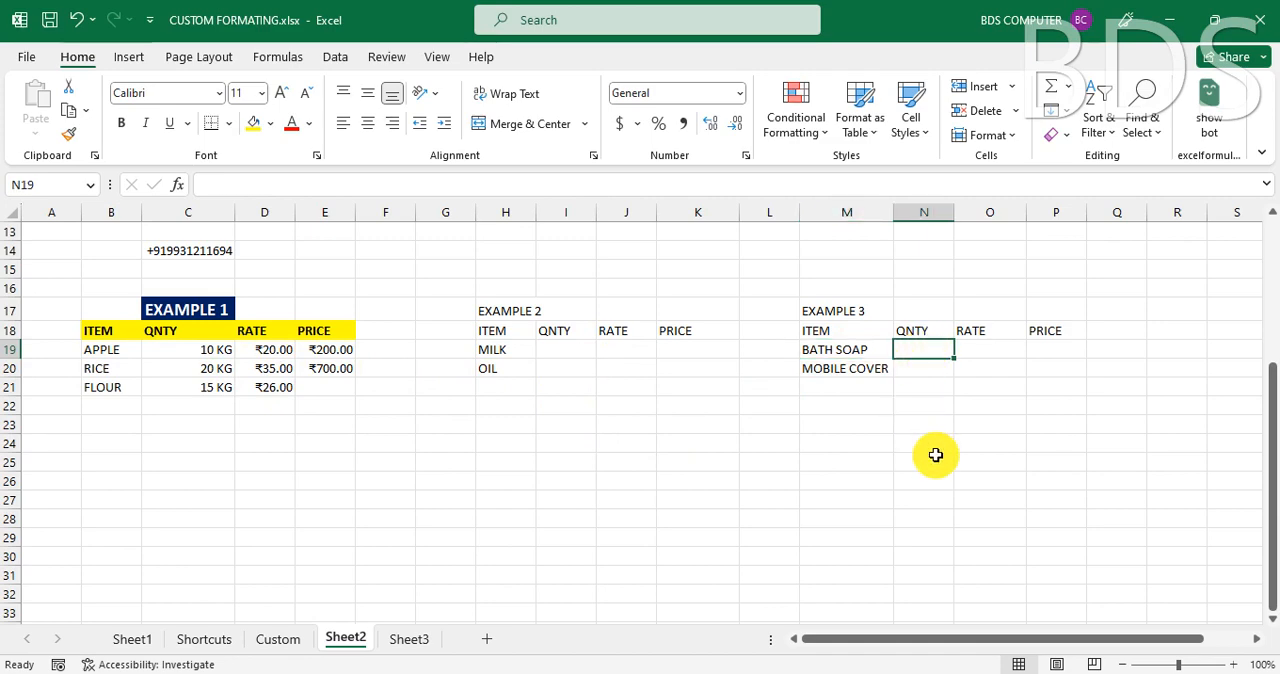
# - Enter the EXAMPLE 2 quantities in I19:I20, 5 for MILK and 6 for OIL
pyautogui.click(568, 350)
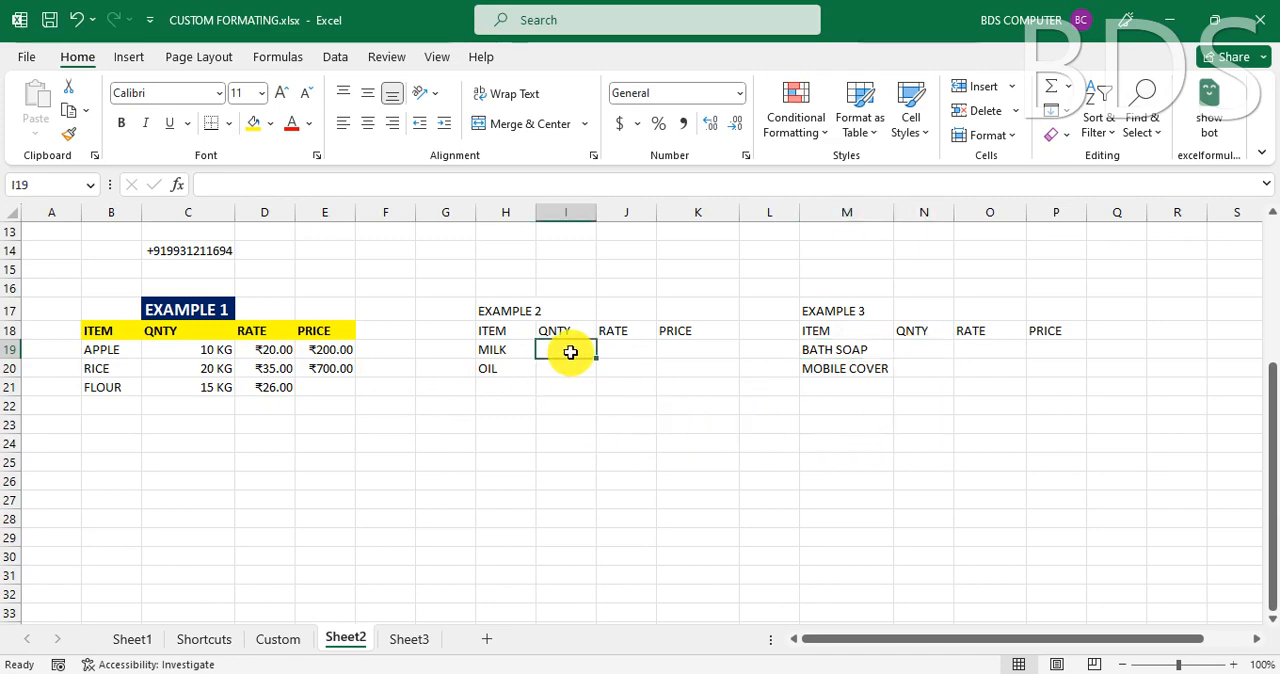
pyautogui.write('5')
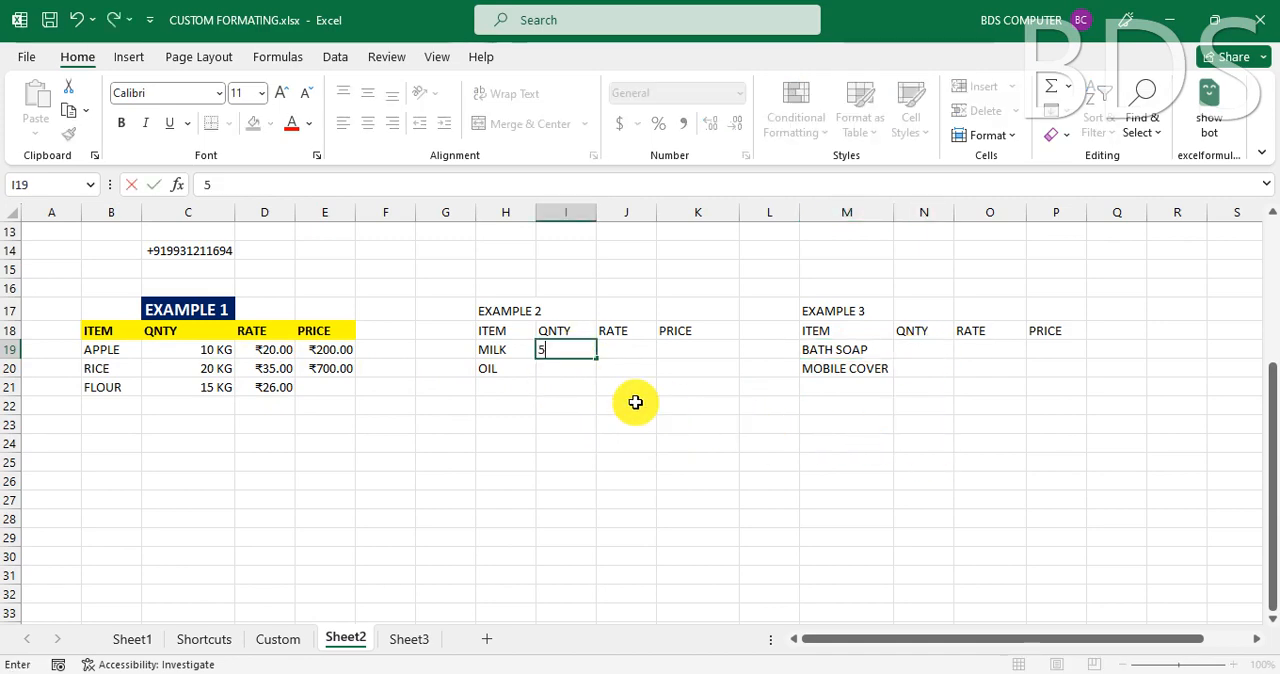
pyautogui.press('Return')
pyautogui.write('6')
pyautogui.press('Return')
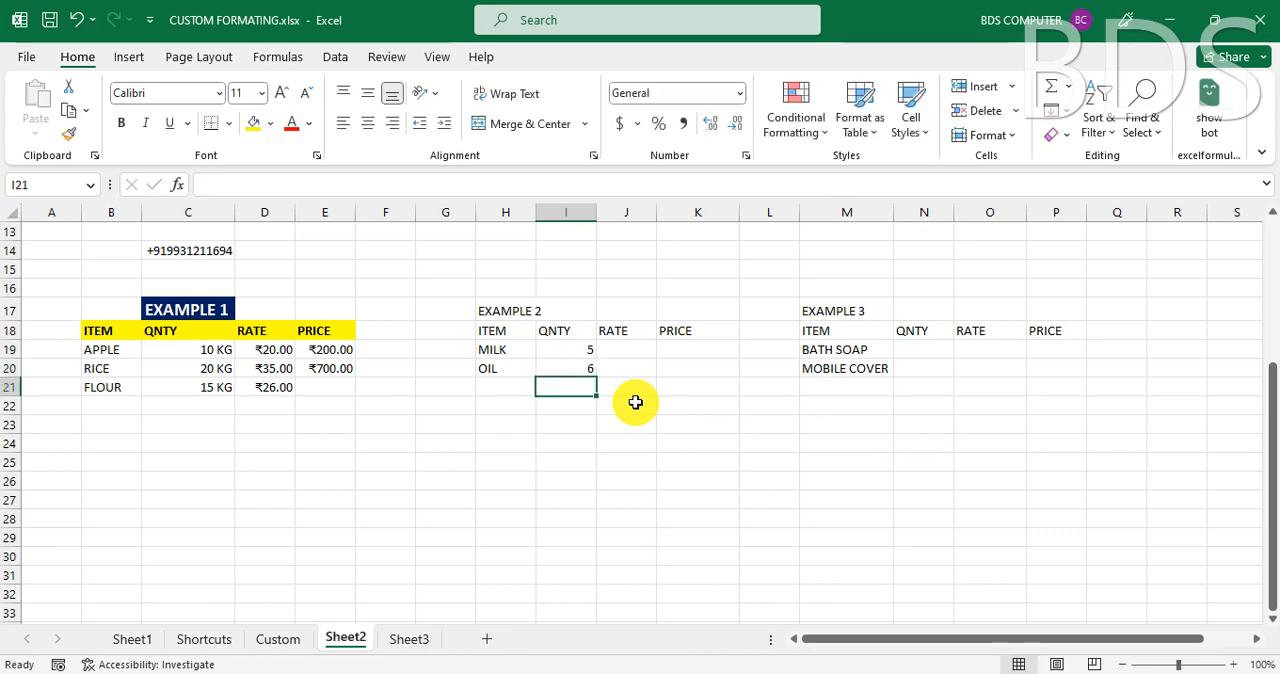
# - Apply the custom number format #" LTR" to the MILK and OIL quantities in I19:I20
pyautogui.moveTo(566, 351); pyautogui.dragTo(565, 369)
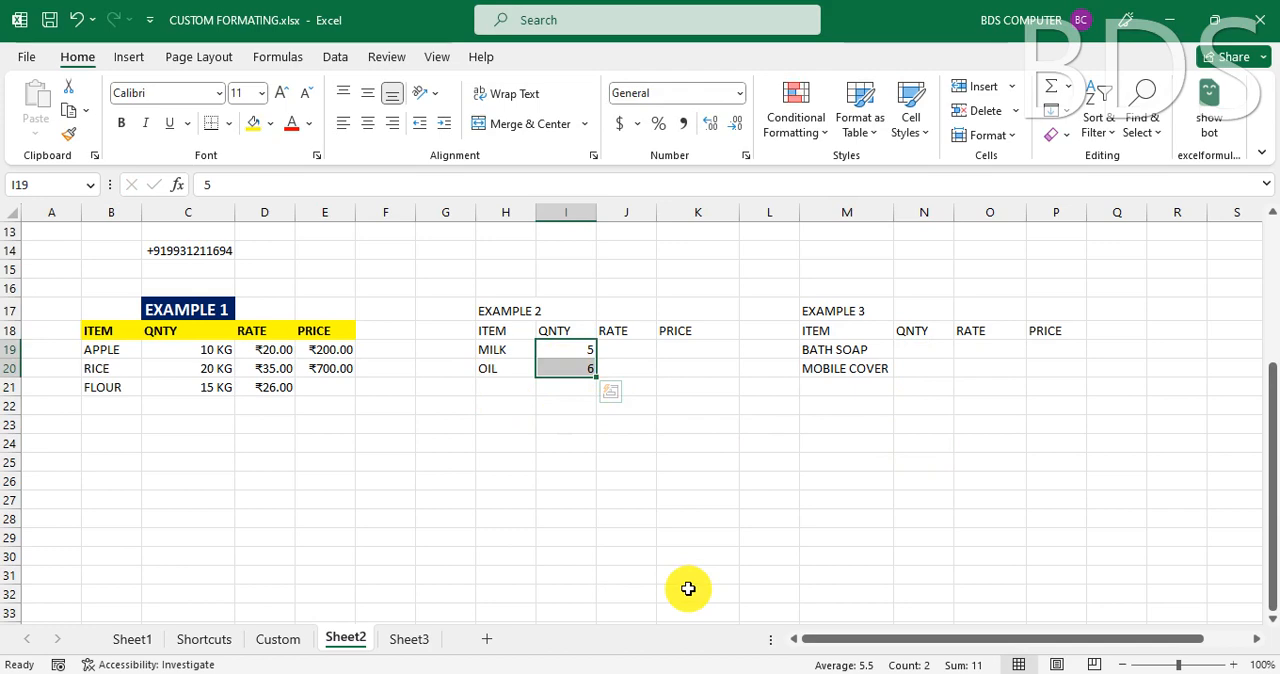
pyautogui.hotkey('ctrl', '1')
pyautogui.click(318, 370)
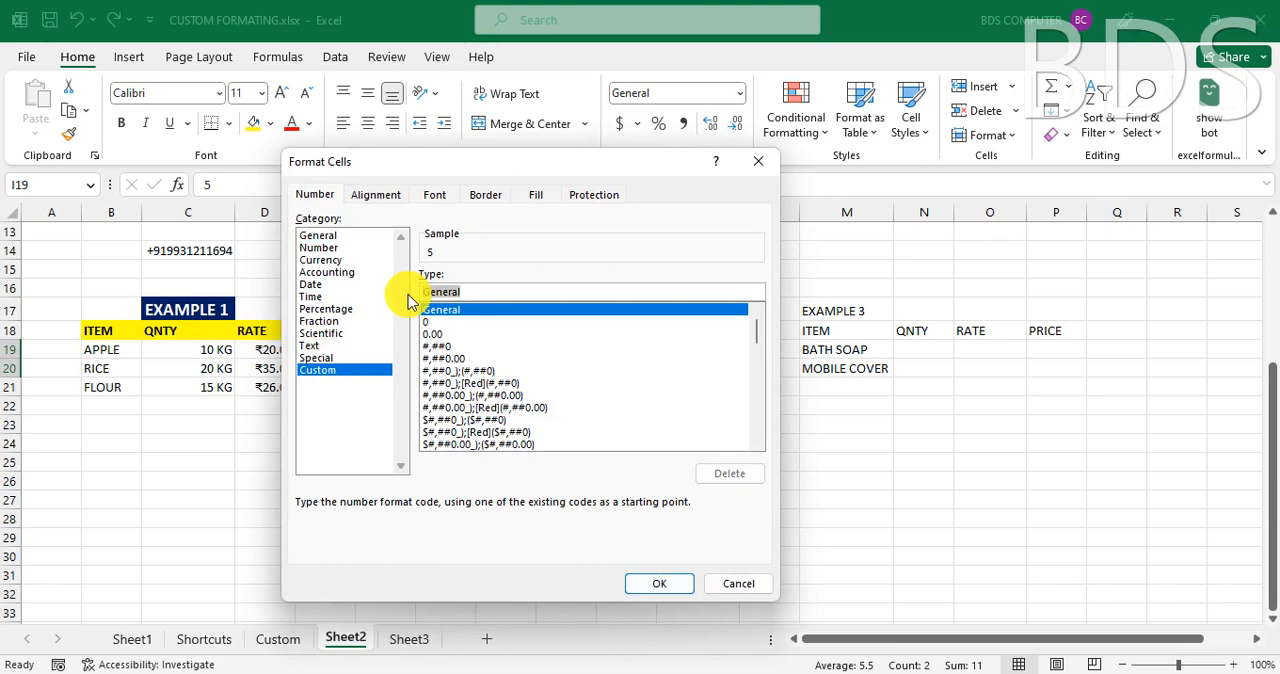
pyautogui.write('3')
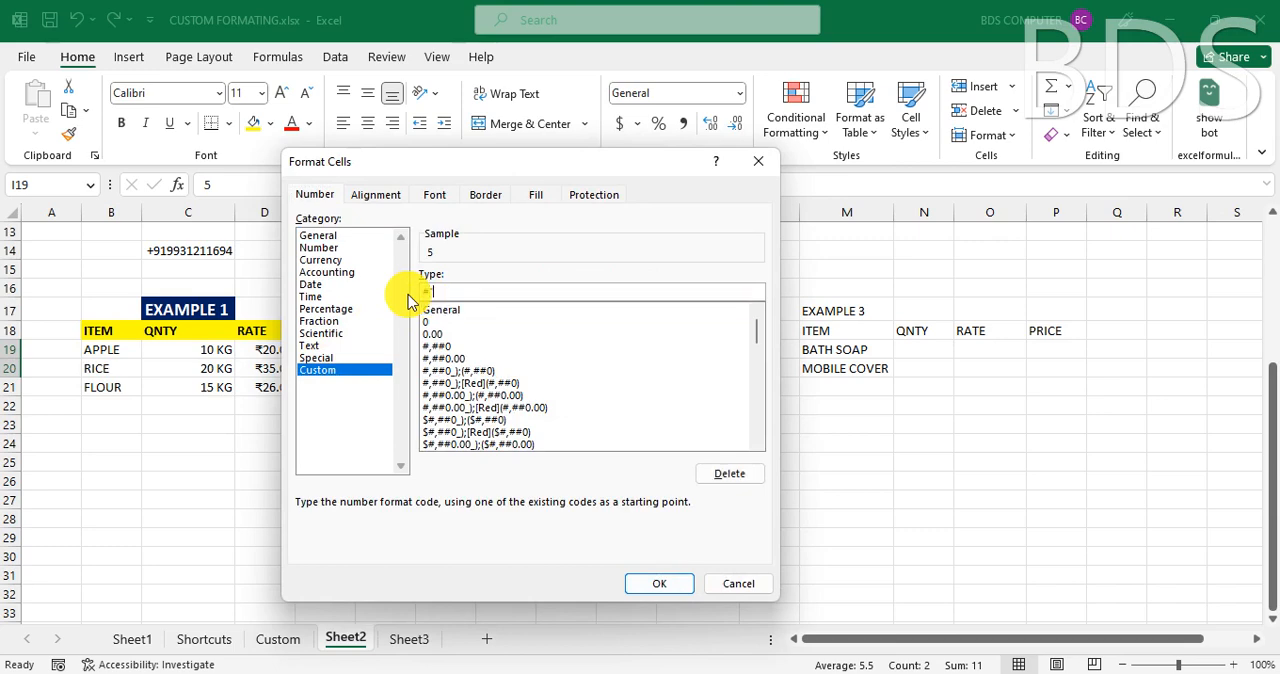
pyautogui.write('"LTR"')
pyautogui.click(660, 582)
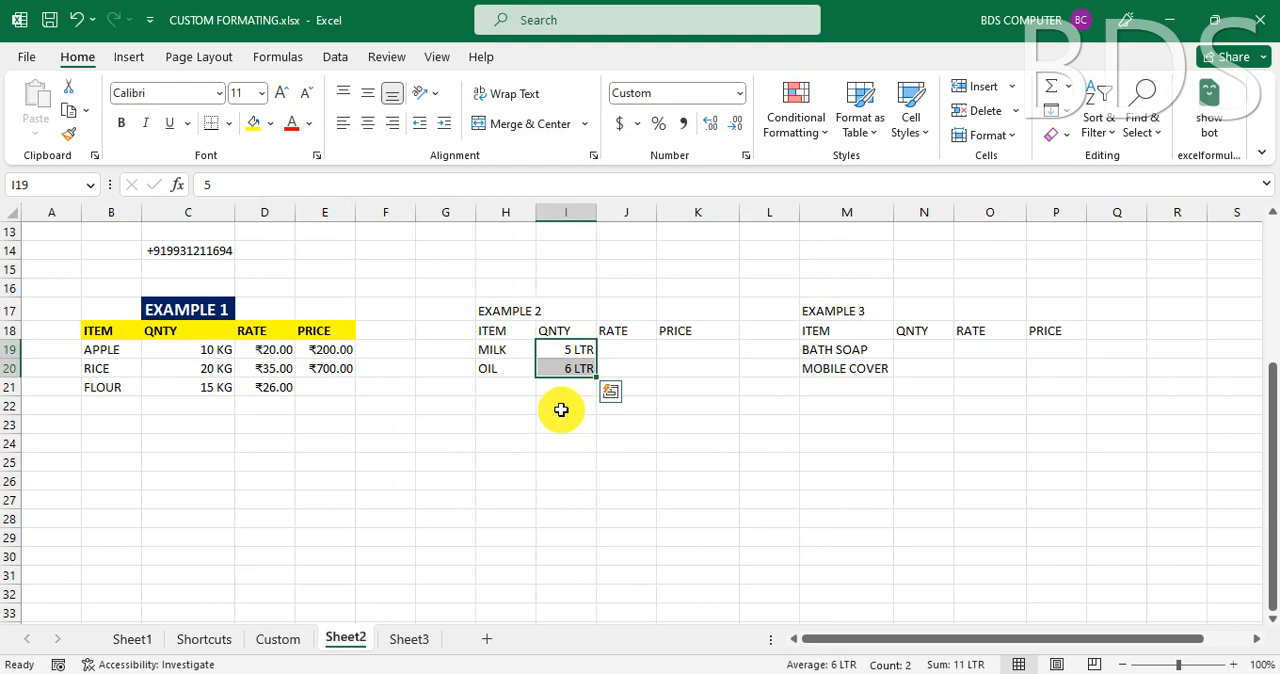
# - Enter the EXAMPLE 3 quantities in N19:N20, 5 for BATH SOAP and 10 for MOBILE COVER
pyautogui.click(917, 355)
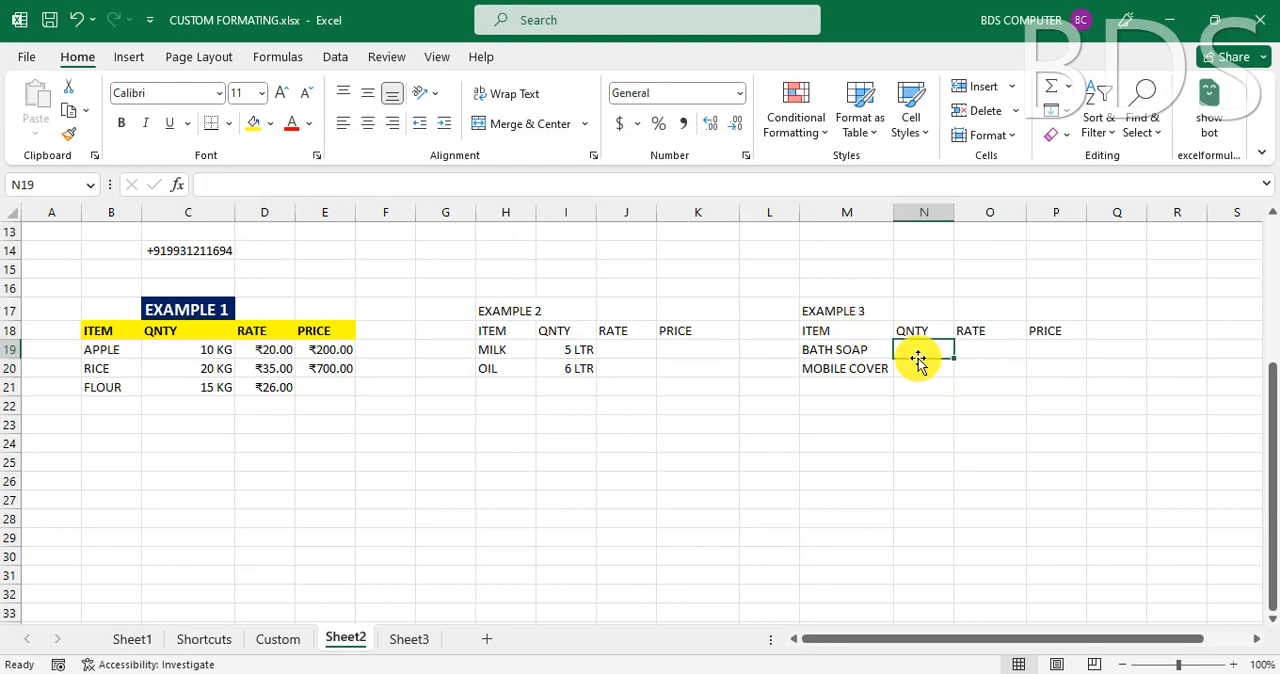
pyautogui.write('5')
pyautogui.press('Return')
pyautogui.write('1')
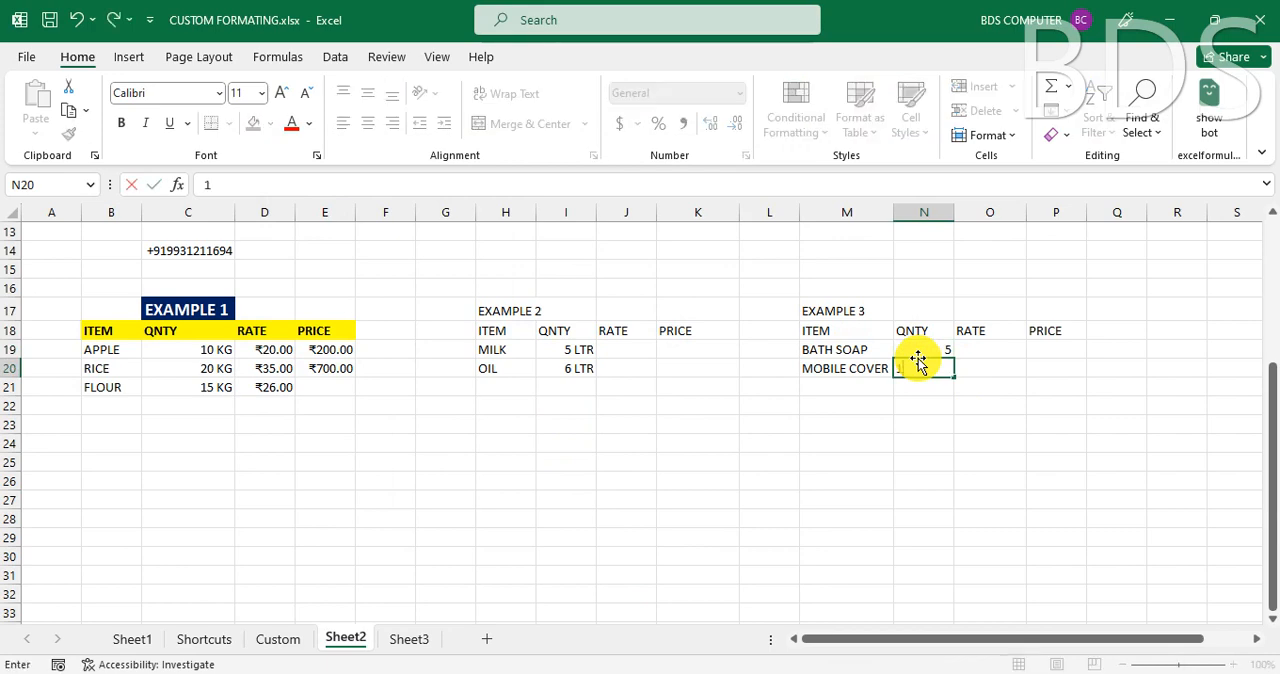
pyautogui.write('0')
pyautogui.press('Return')
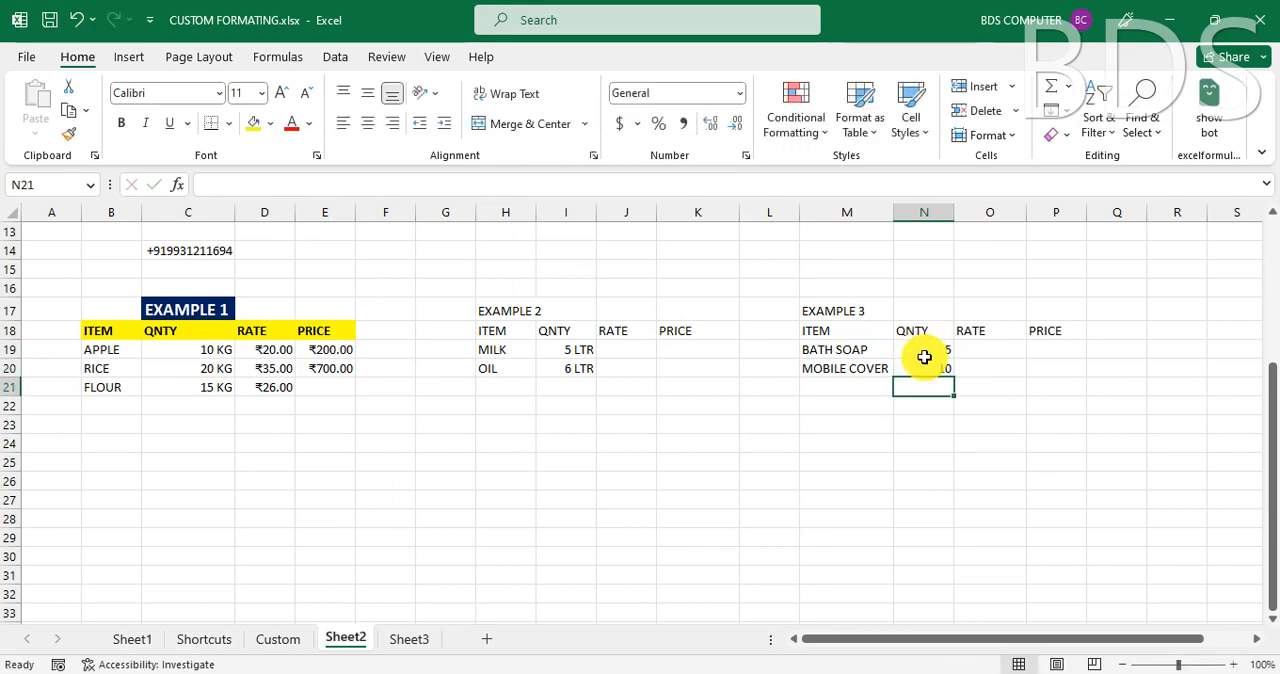
# - Apply the custom number format #" PIC" to the BATH SOAP and MOBILE COVER quantities in N19:N20
pyautogui.moveTo(923, 354); pyautogui.dragTo(924, 366)
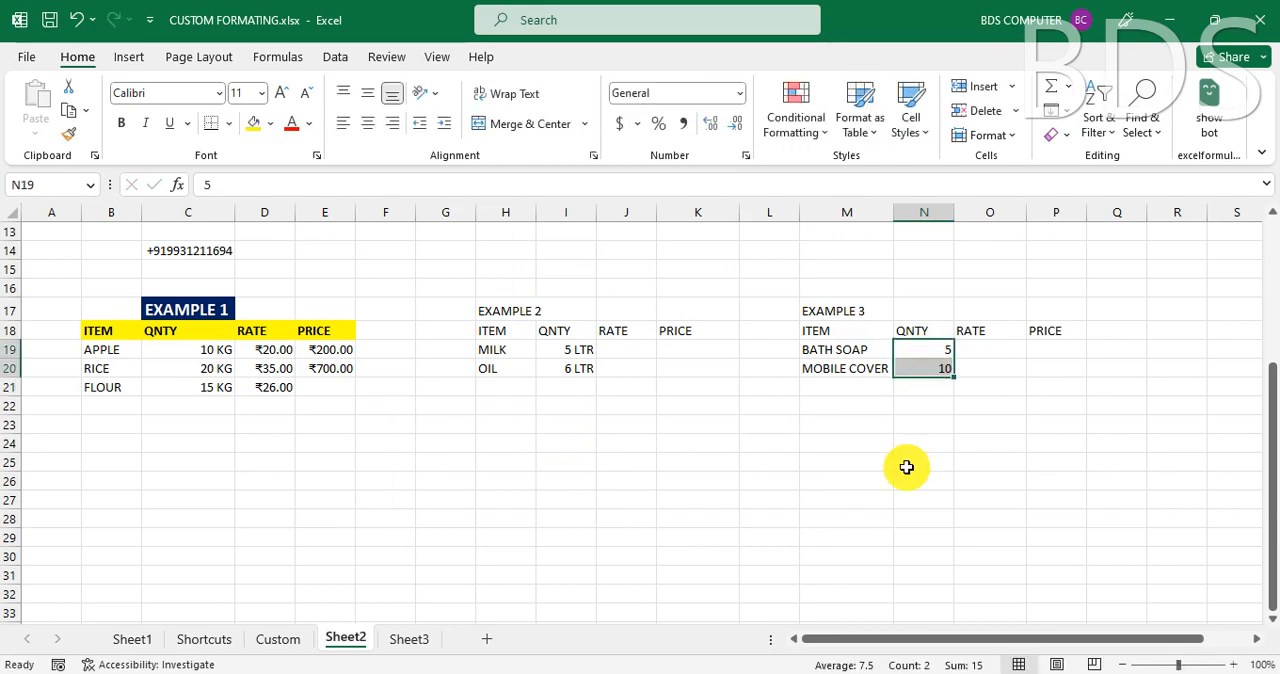
pyautogui.hotkey('ctrl', '1')
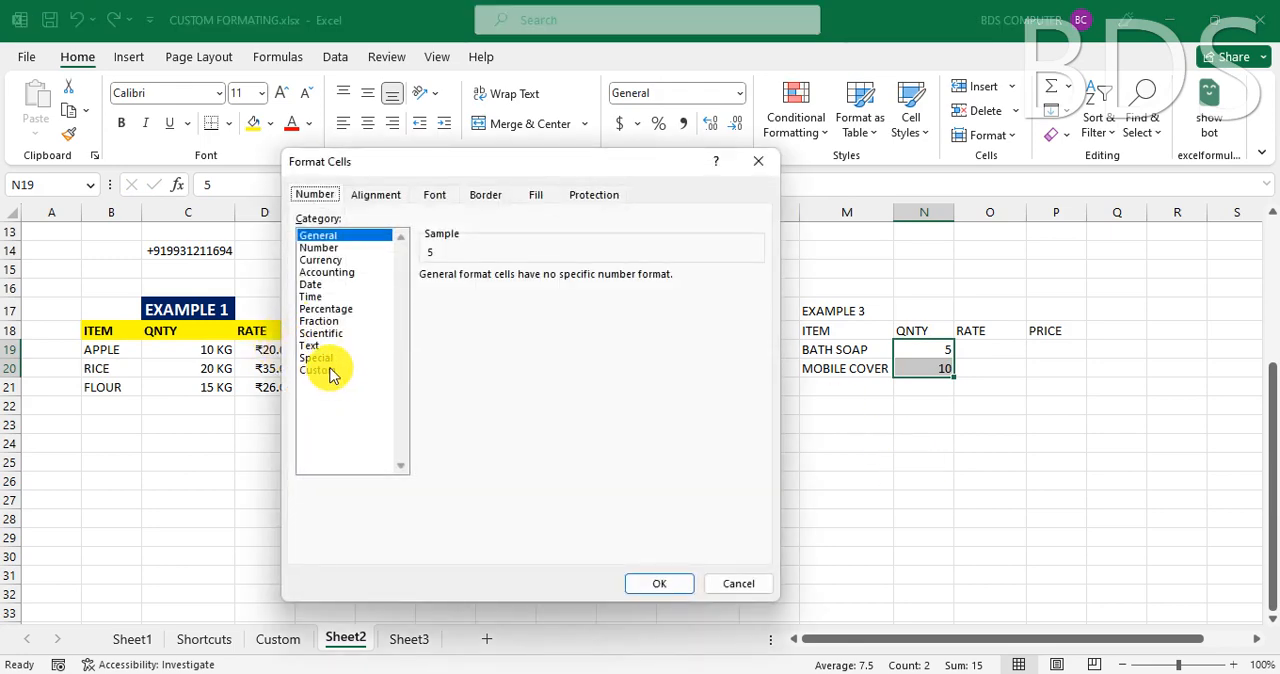
pyautogui.click(331, 371)
pyautogui.click(463, 291)
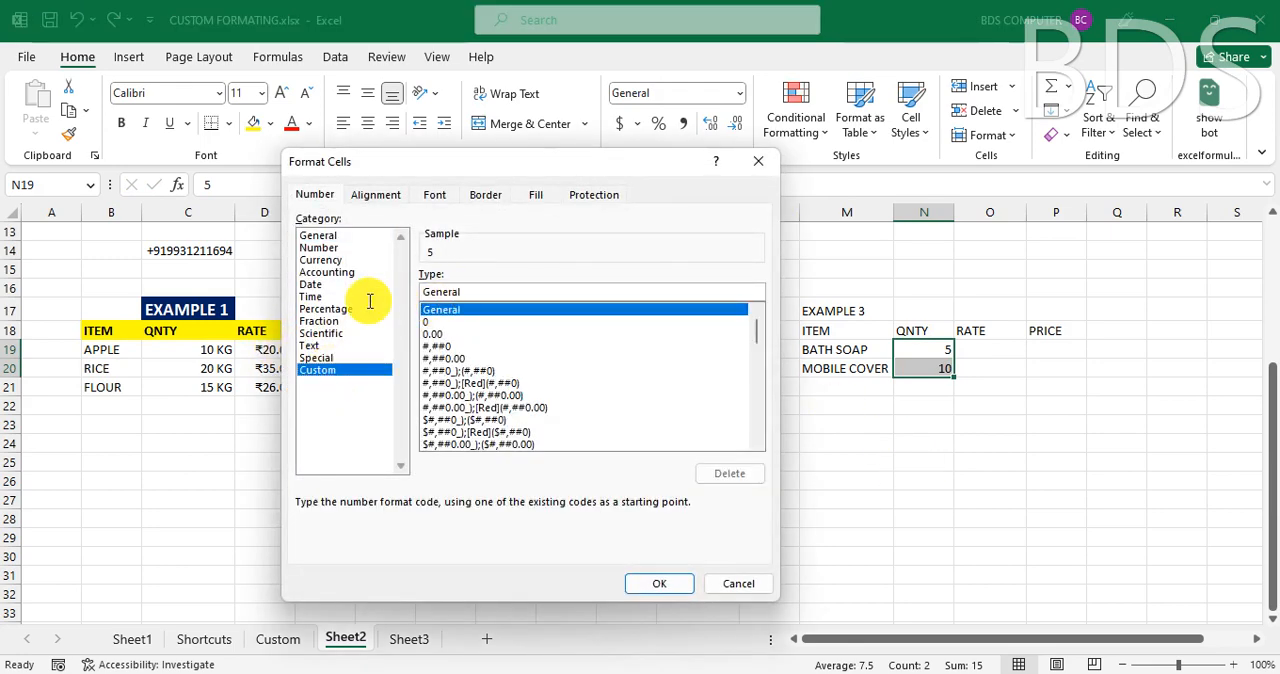
pyautogui.moveTo(491, 289); pyautogui.dragTo(374, 290)
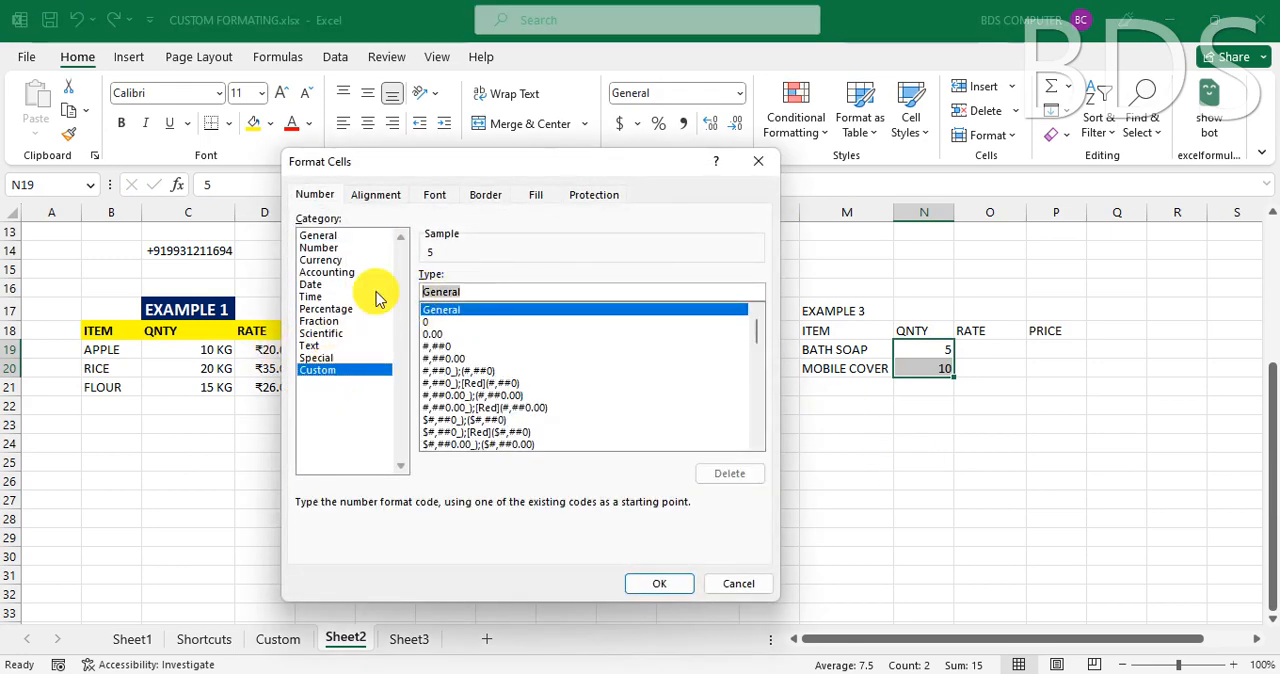
pyautogui.press('BackSpace')
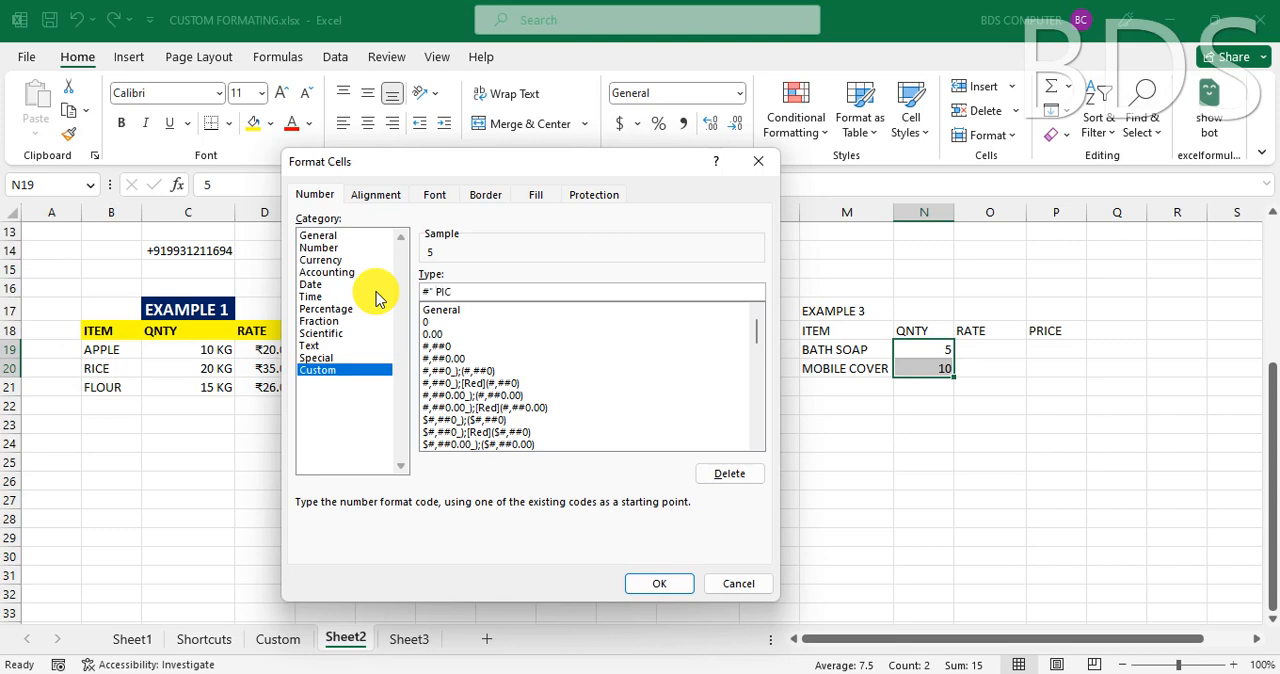
pyautogui.click(684, 584)
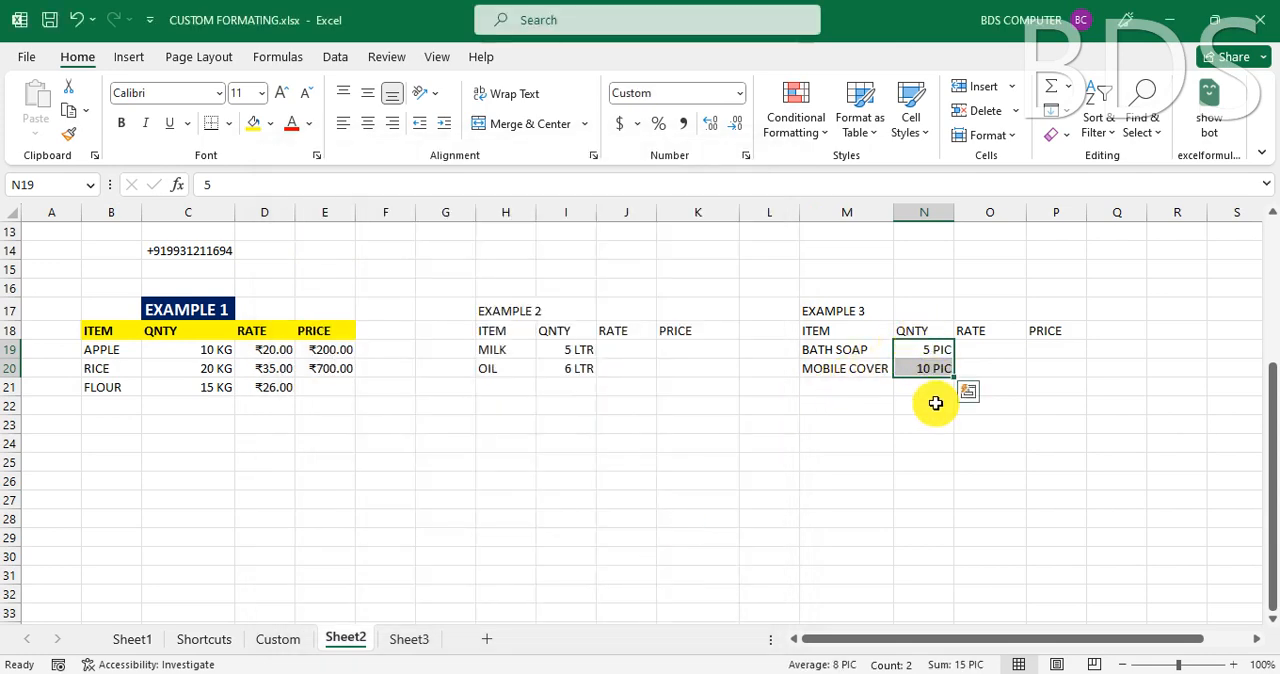
# - Examine the formatted EXAMPLE 3 quantities and the names listed under TEXT START WITH SPECIFIC LETTER
pyautogui.click(934, 403)
pyautogui.click(940, 354)
pyautogui.click(940, 370)
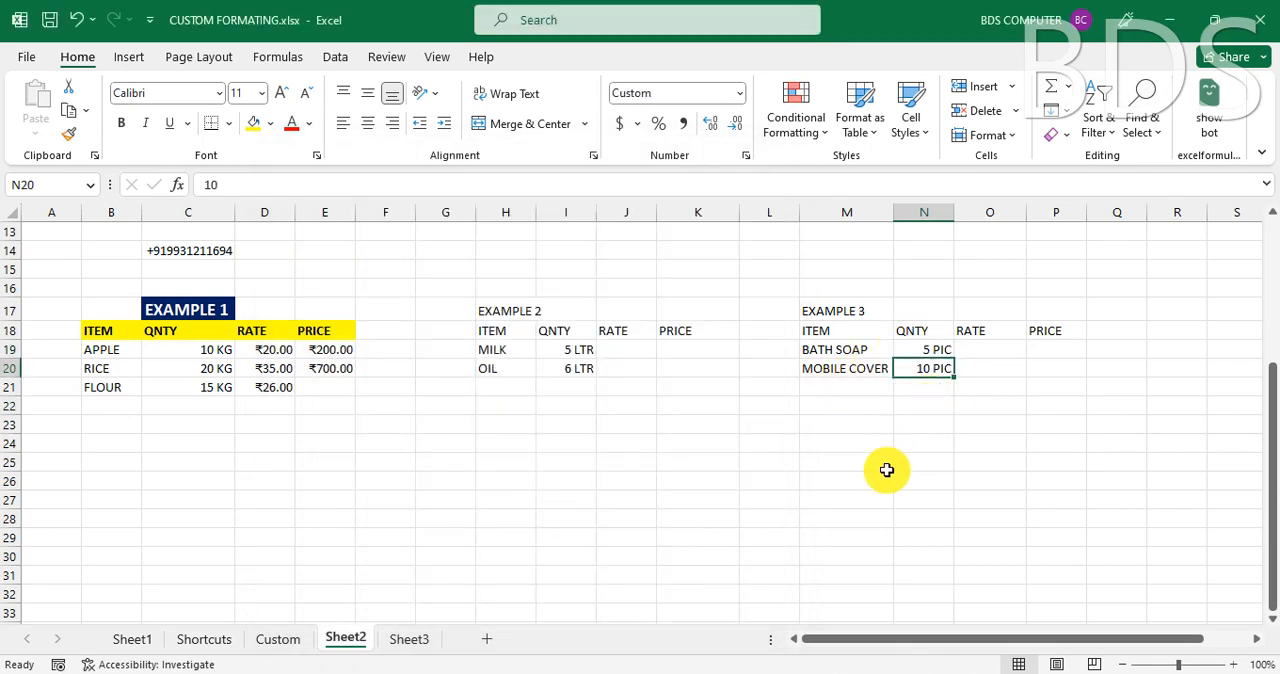
pyautogui.click(831, 349)
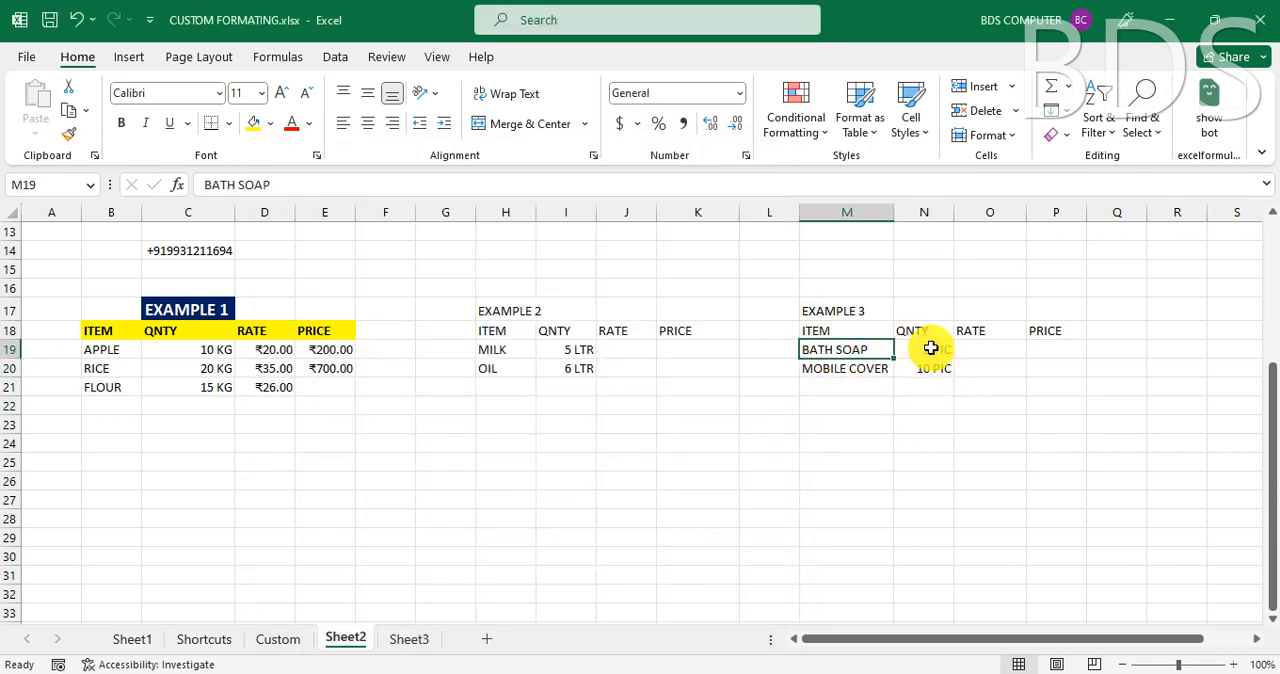
pyautogui.click(935, 349)
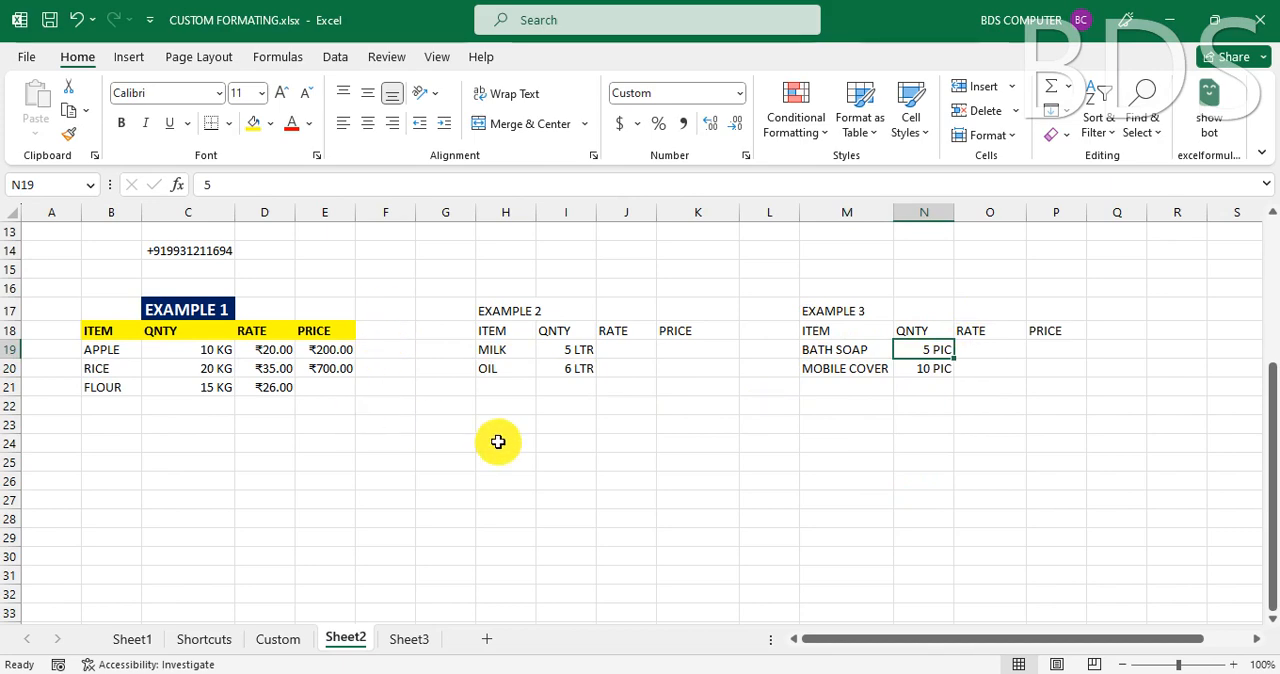
pyautogui.scroll(4, 498, 441)
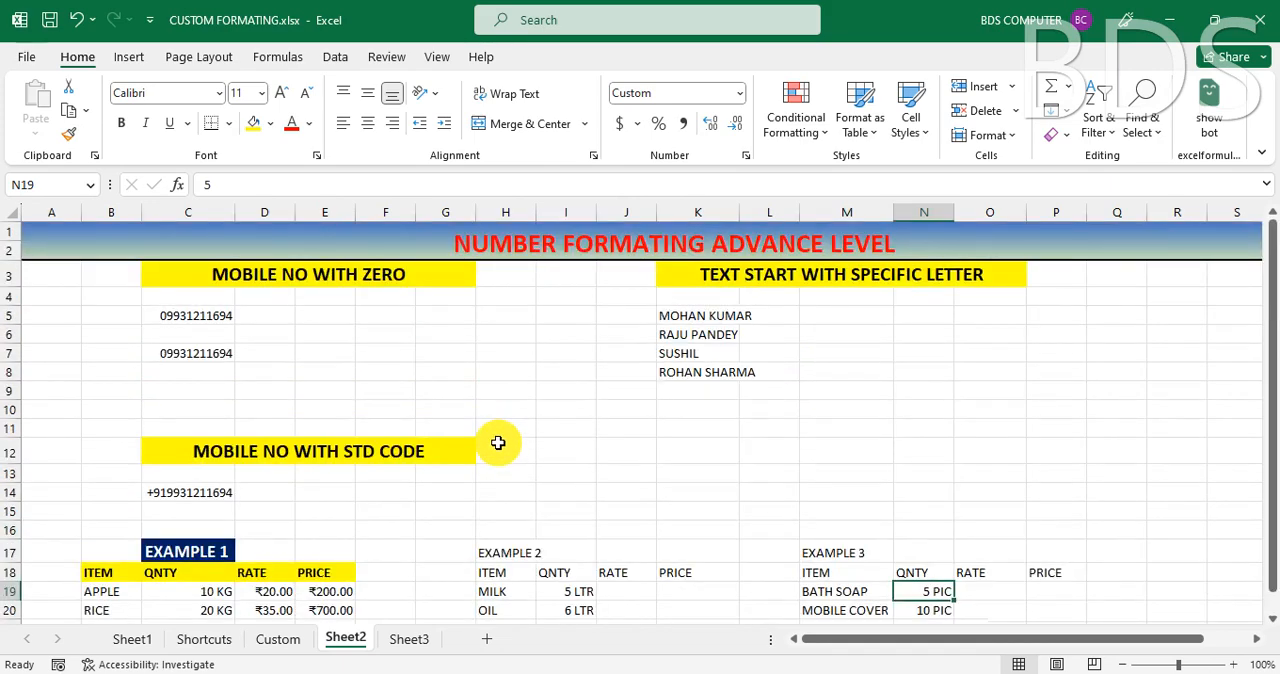
pyautogui.scroll(-4, 498, 442)
pyautogui.scroll(4, 498, 442)
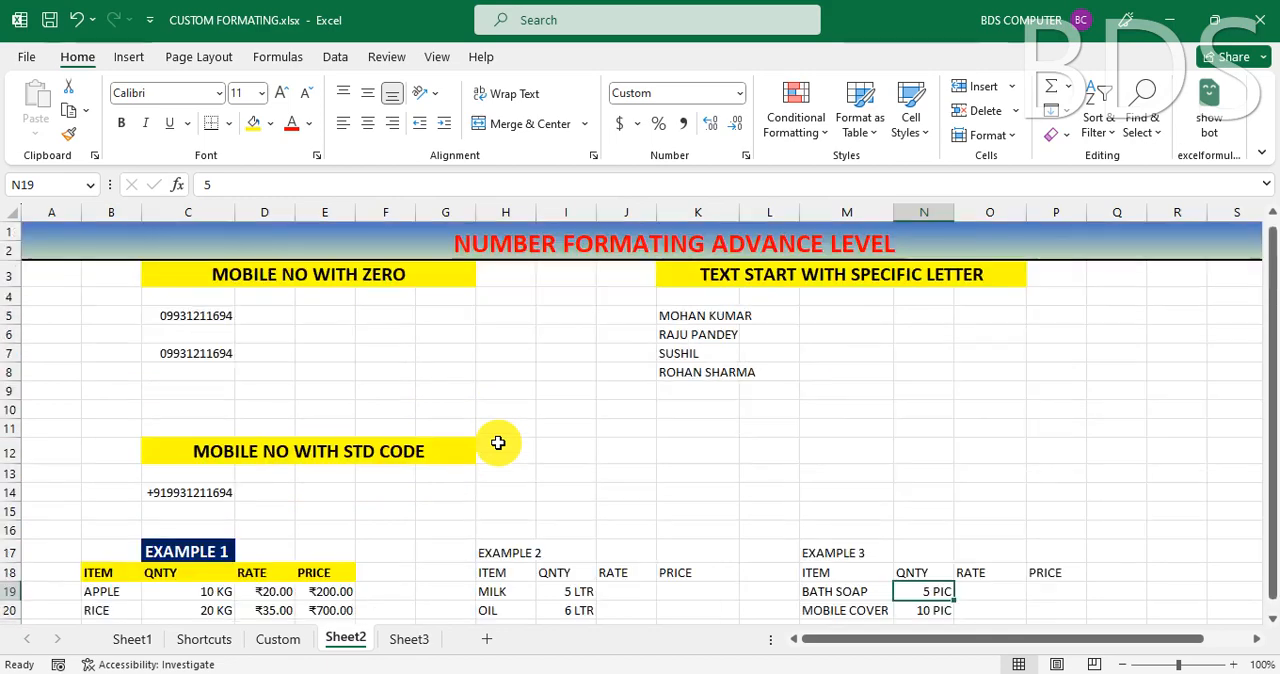
pyautogui.moveTo(680, 315); pyautogui.dragTo(668, 405)
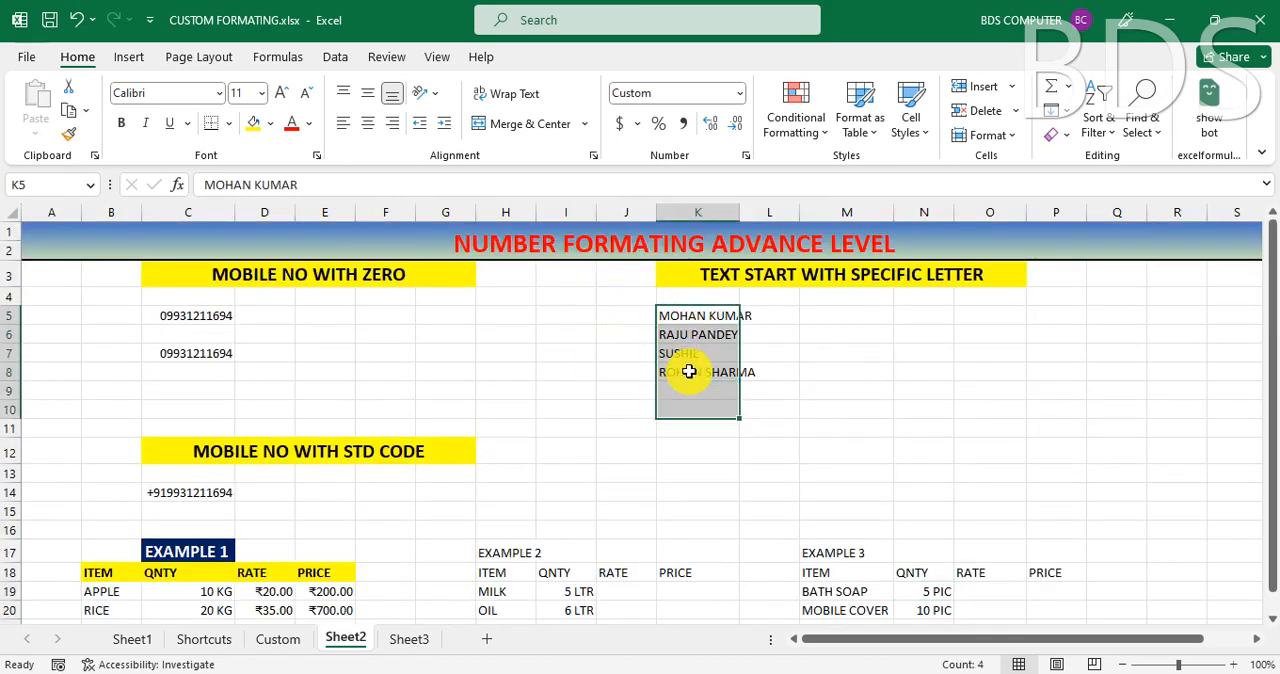
pyautogui.click(686, 372)
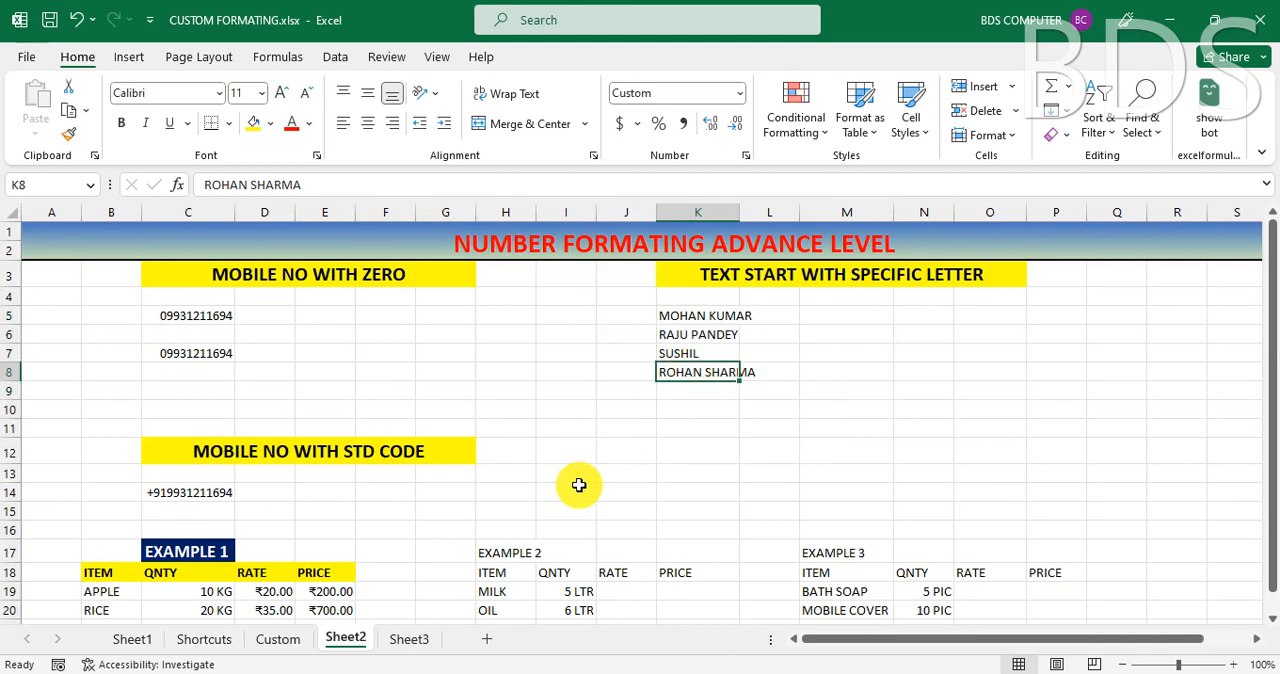